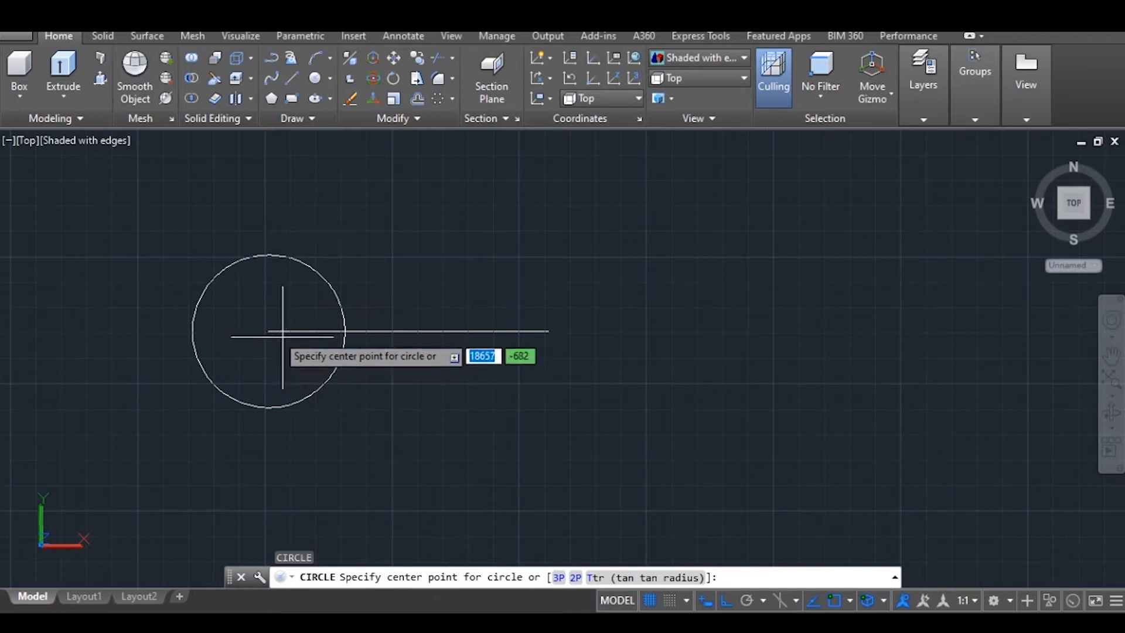
Draw a circle of radius 15 at the centre of the existing circle, at the horizontal line's left end
left_click(269, 330)
type("15")
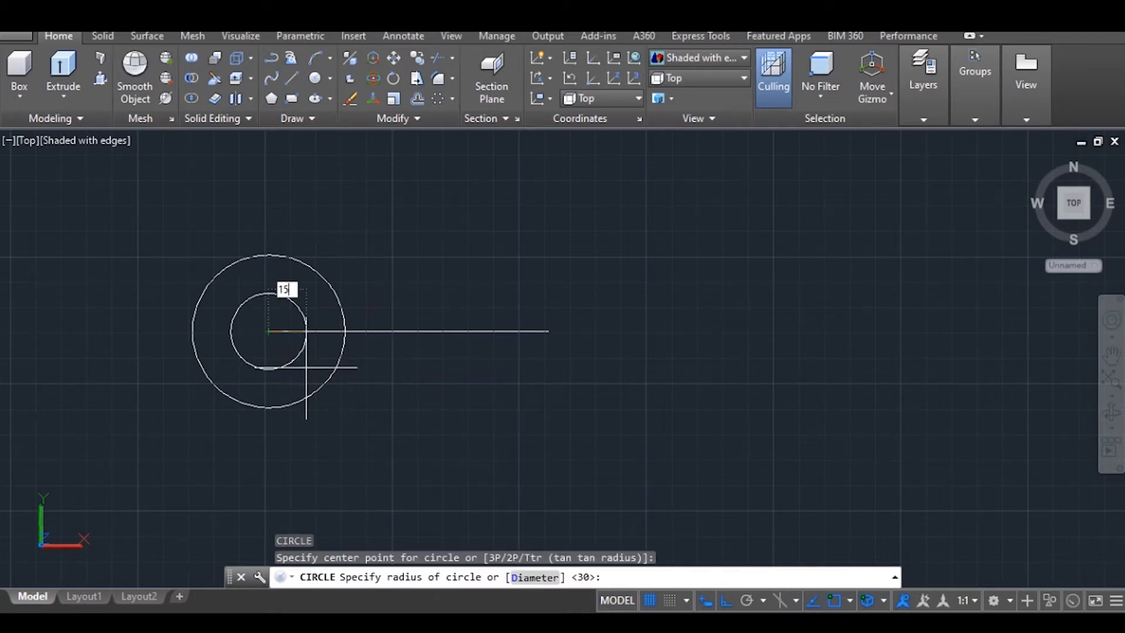
key("Return")
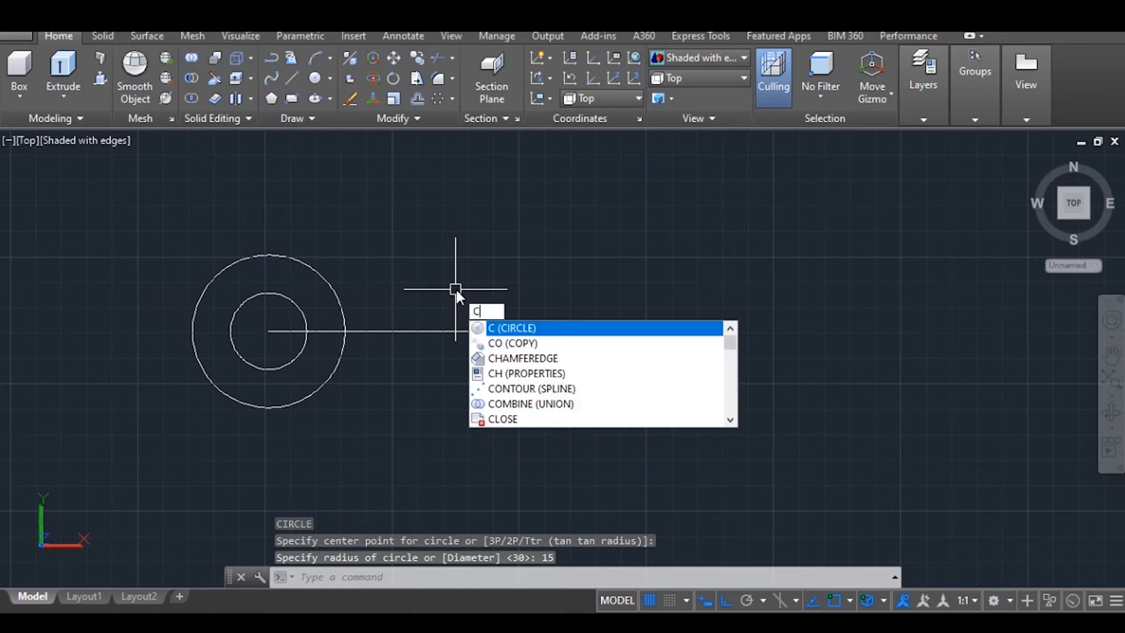
Draw two concentric circles of radius 50 and 40 centred on the right endpoint of the horizontal line
key("Return")
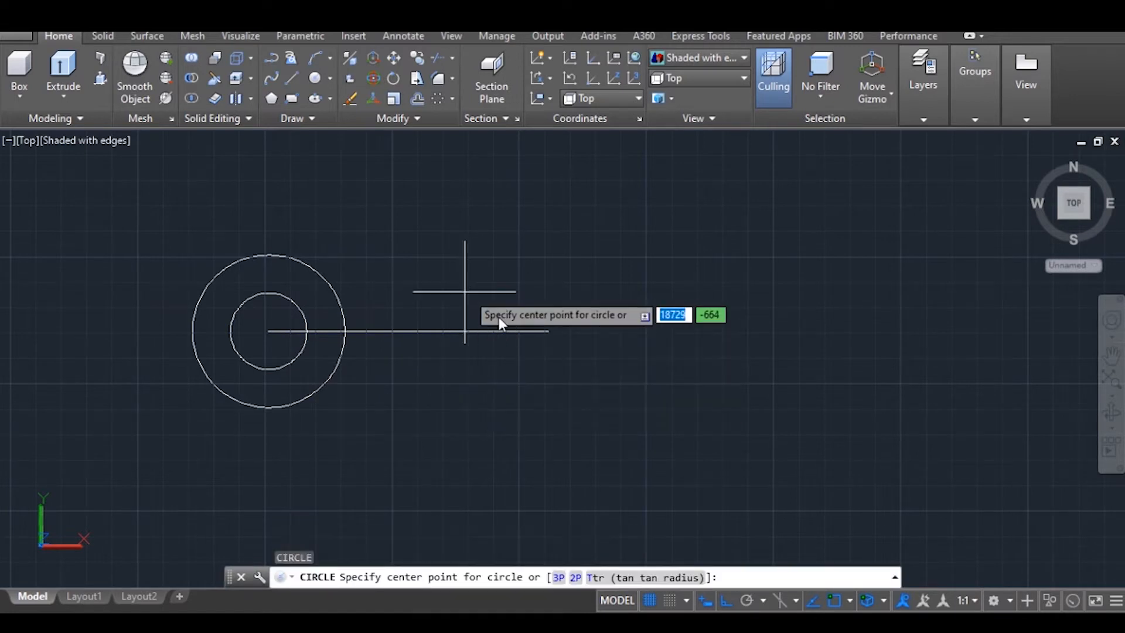
left_click(548, 330)
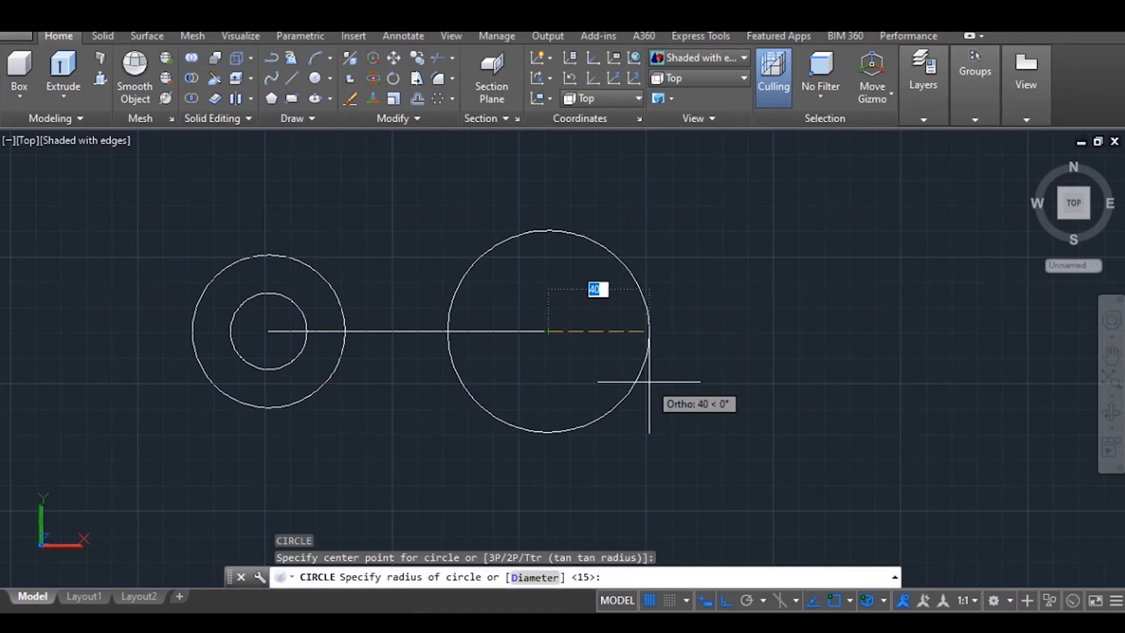
type("50")
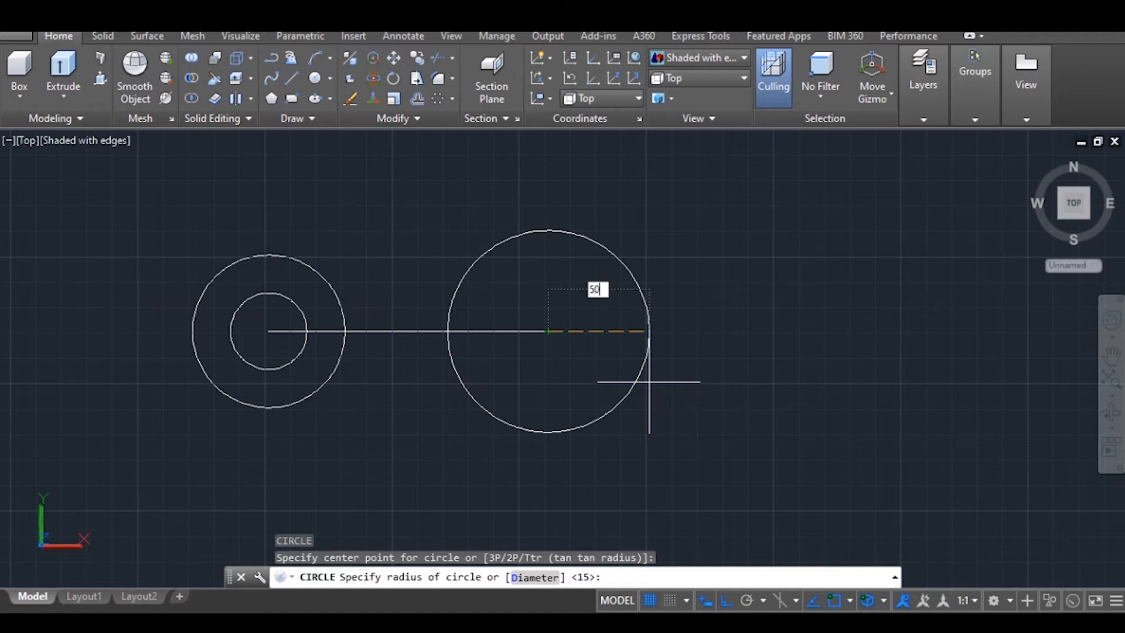
key("Return")
key("Return")
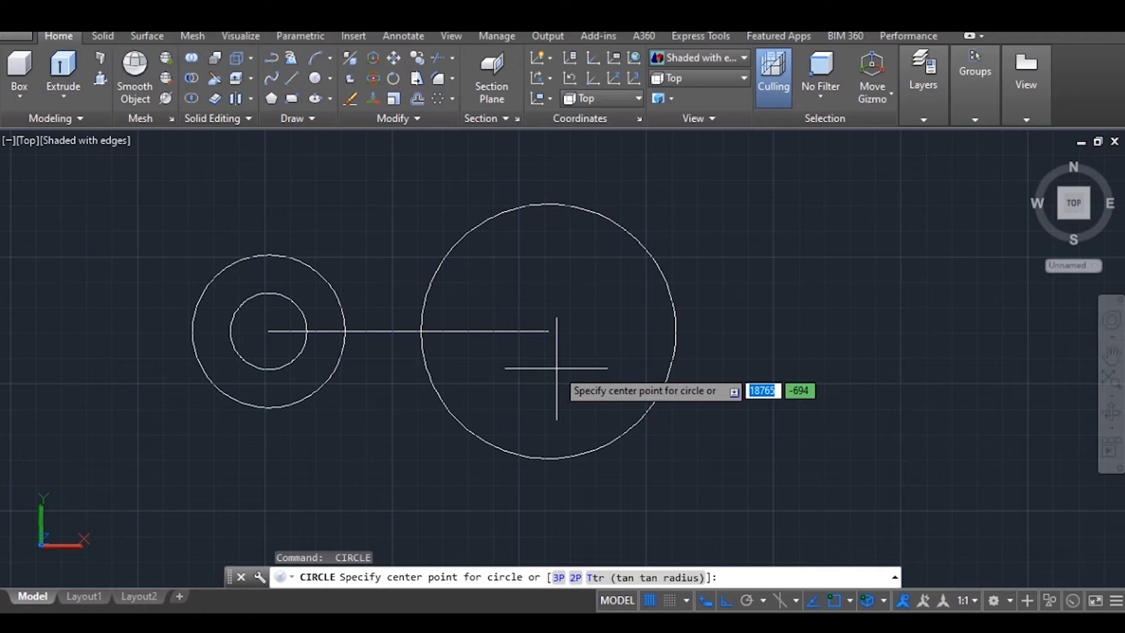
left_click(549, 330)
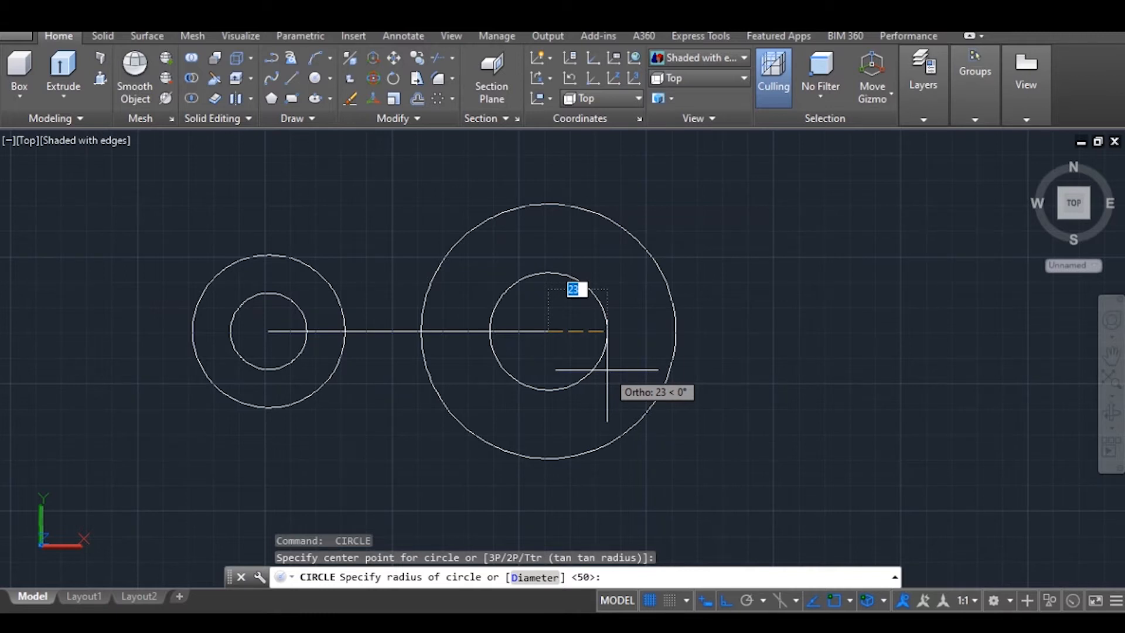
type("40")
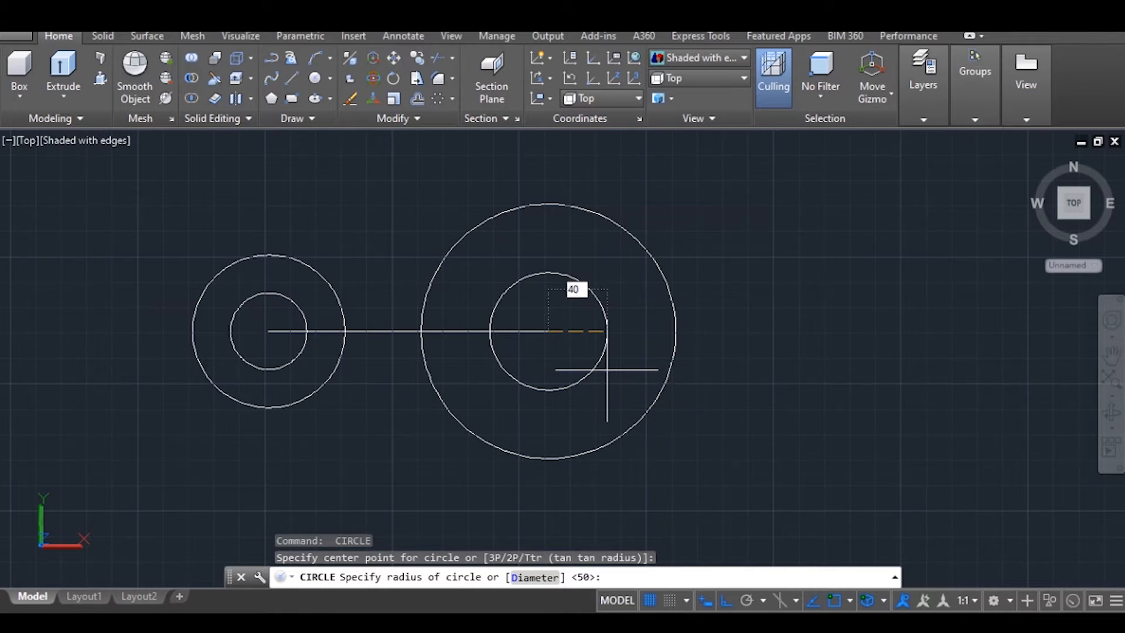
key("Return")
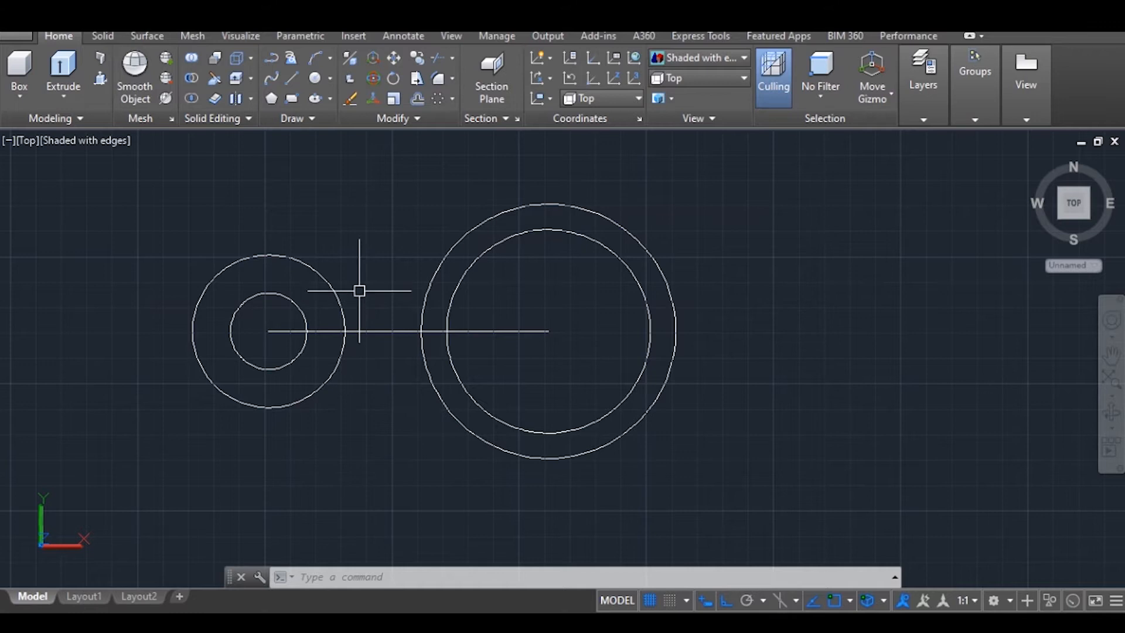
Draw a horizontal line 20 units long to the right from the centre of the two large circles
type("l")
key("Return")
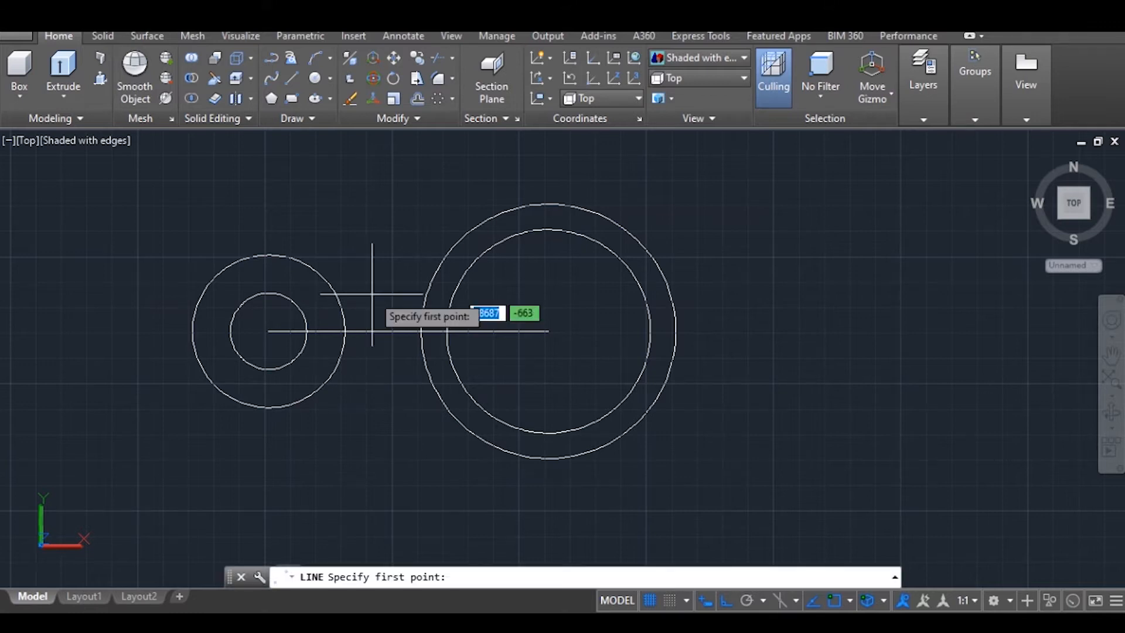
left_click(548, 332)
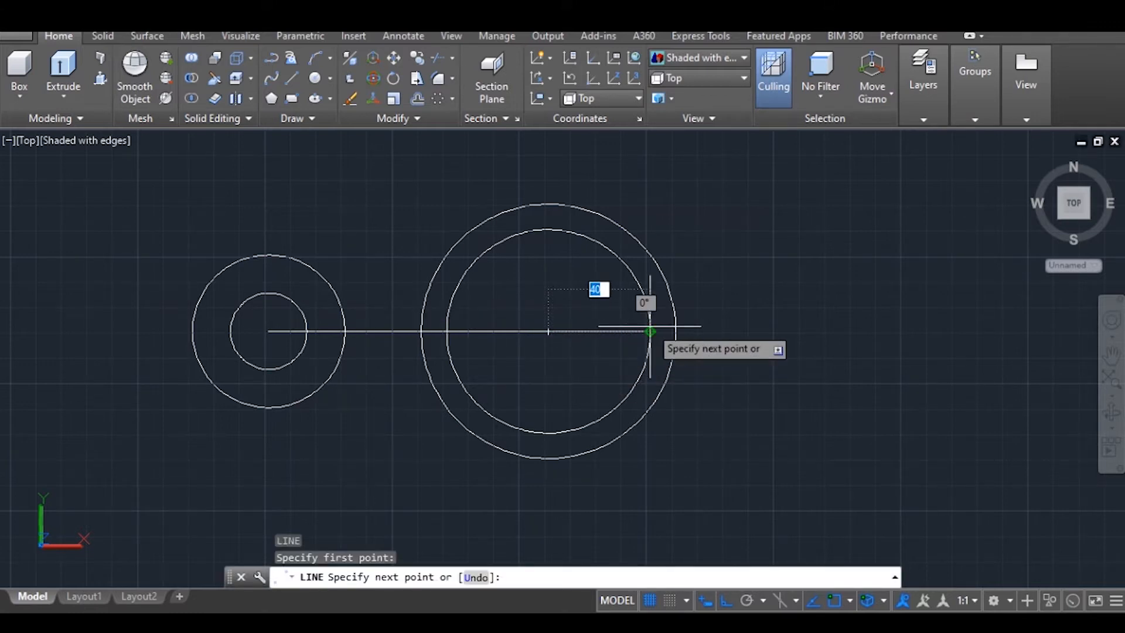
type("20")
key("Return")
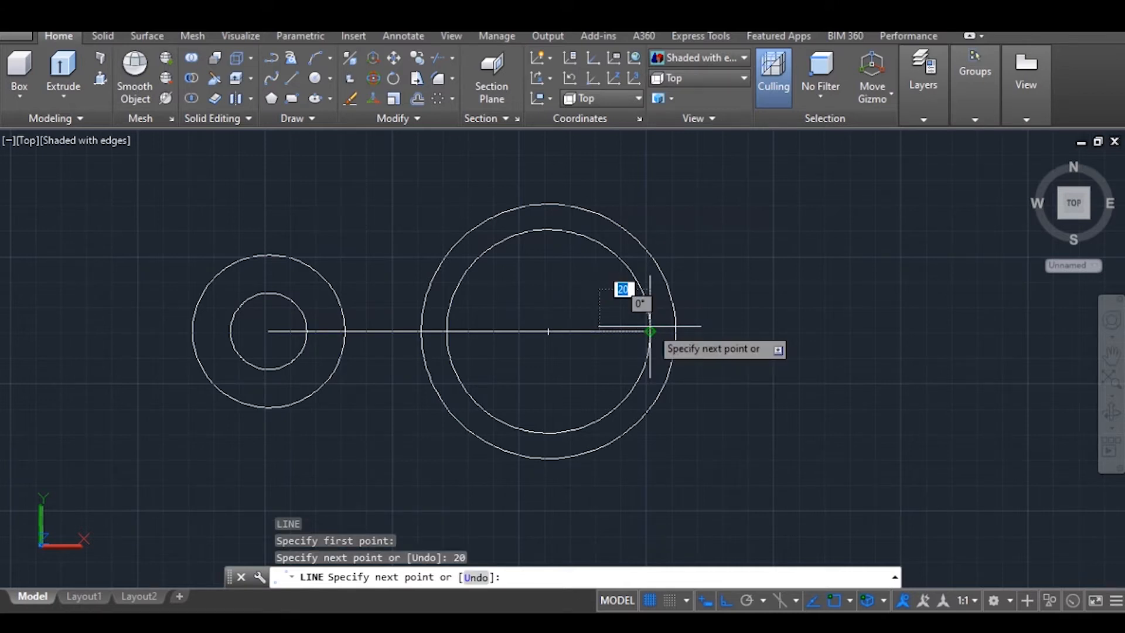
key("Return")
Draw two concentric circles of radius 22 and 25 centred on the right end of the 20-unit line
type("c")
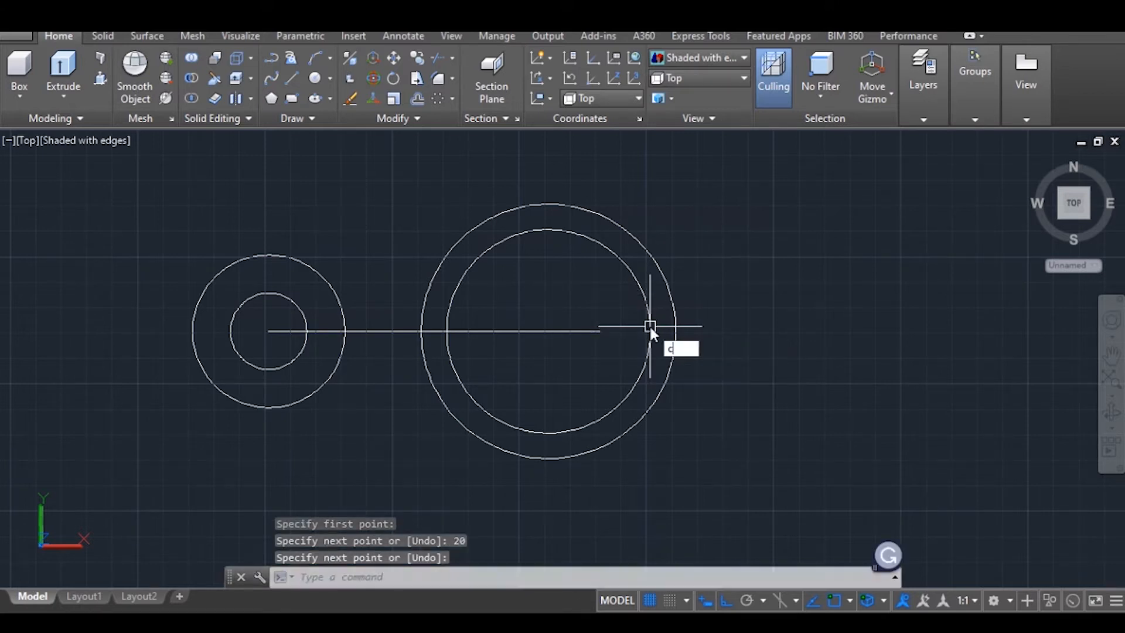
key("Return")
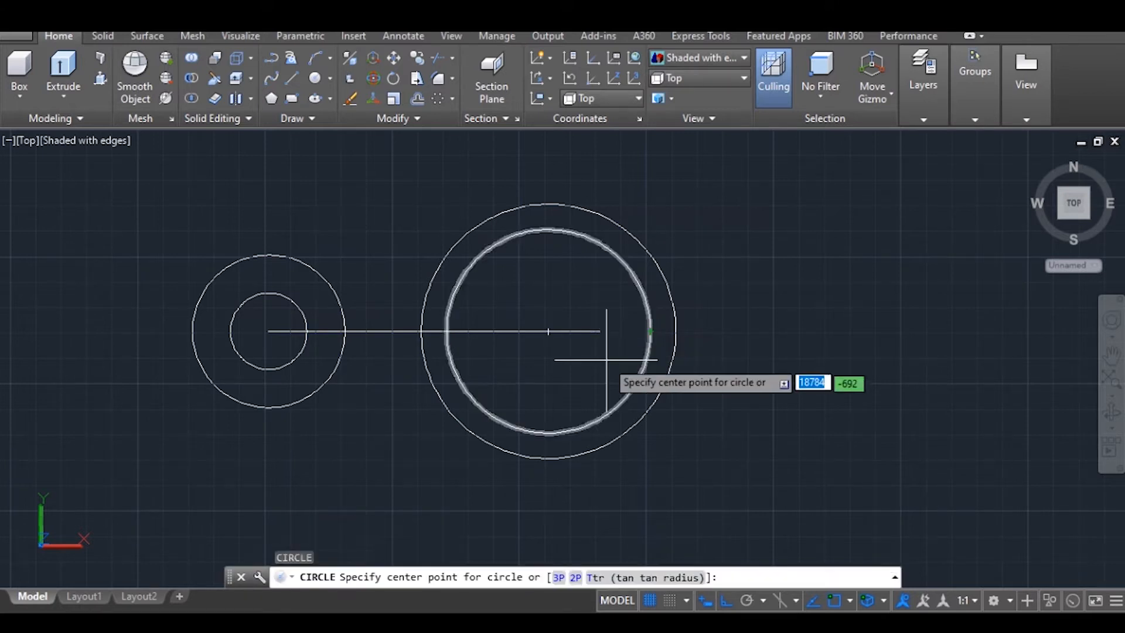
left_click(599, 331)
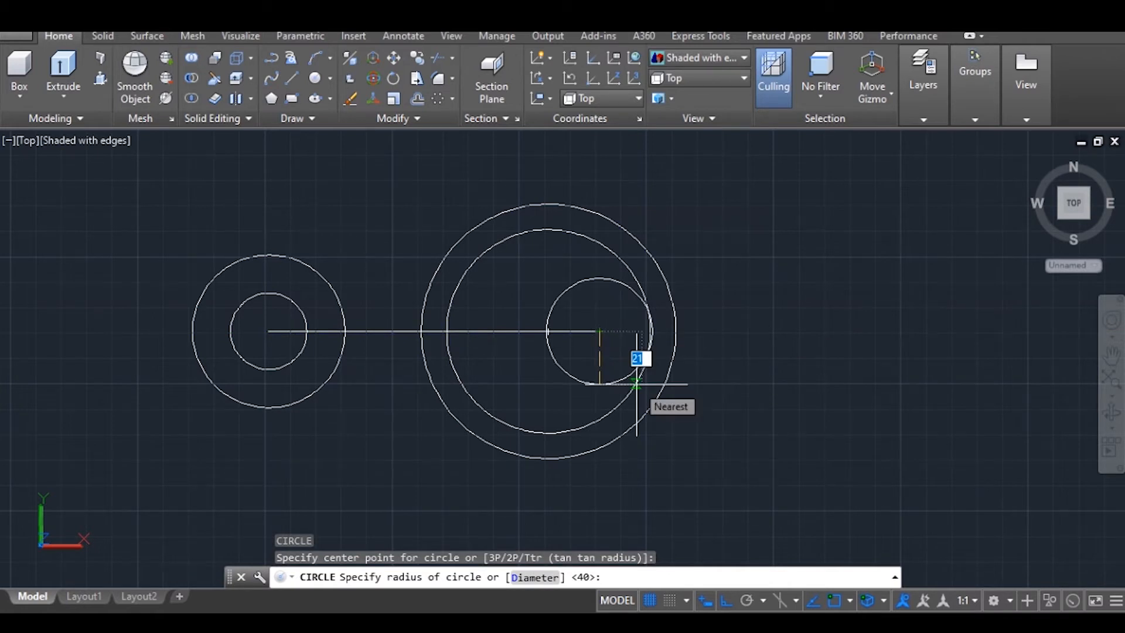
type("22")
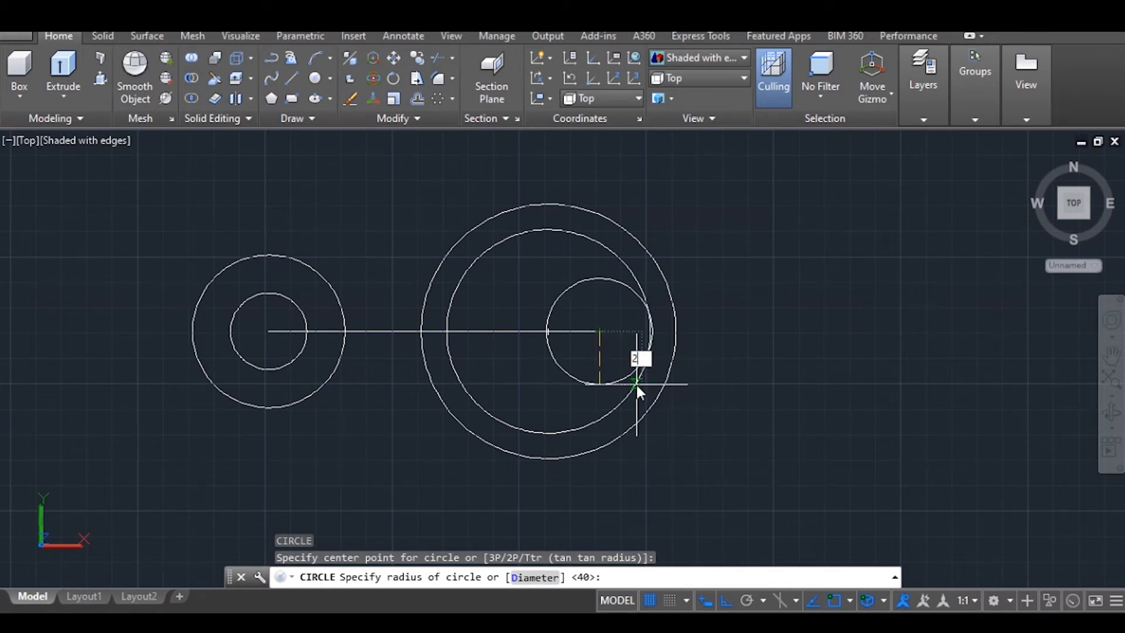
key("Return")
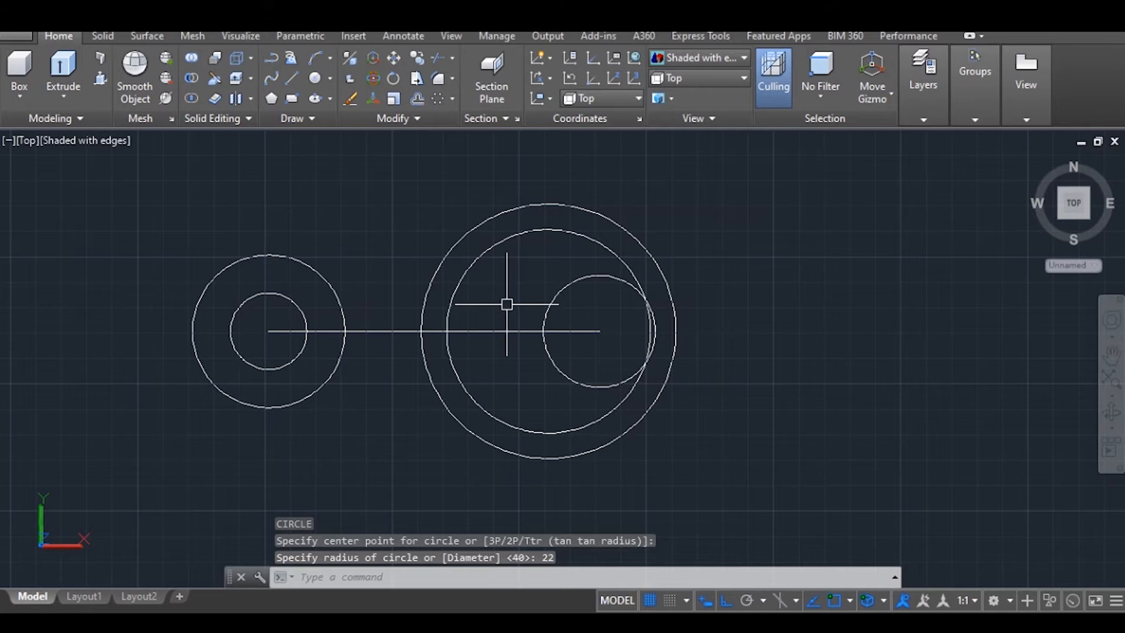
key("Return")
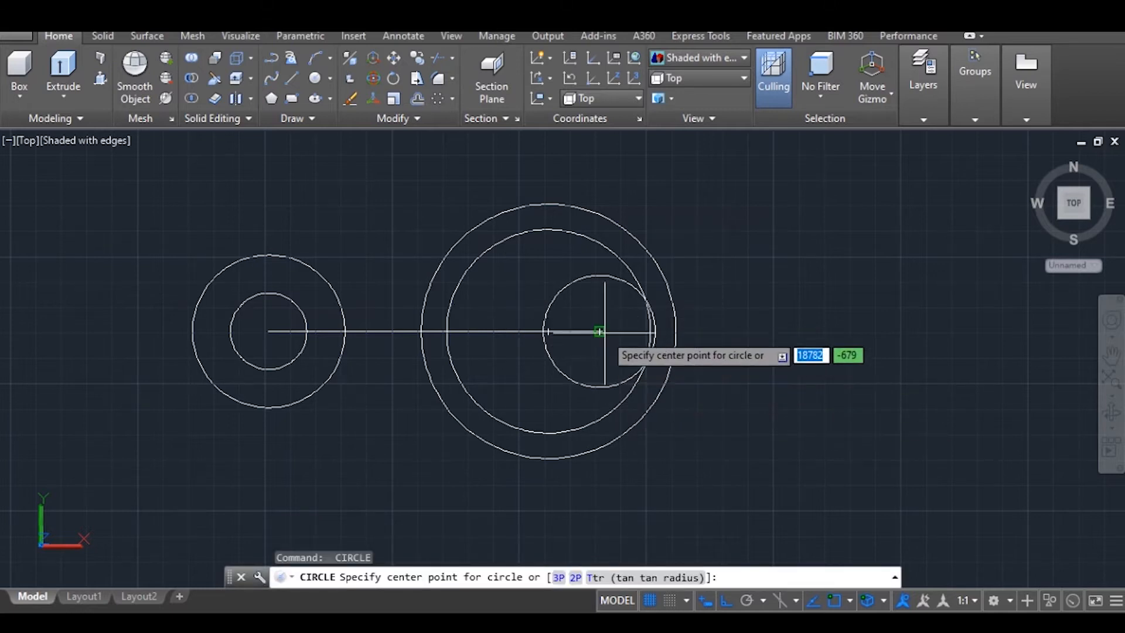
left_click(599, 332)
type("2")
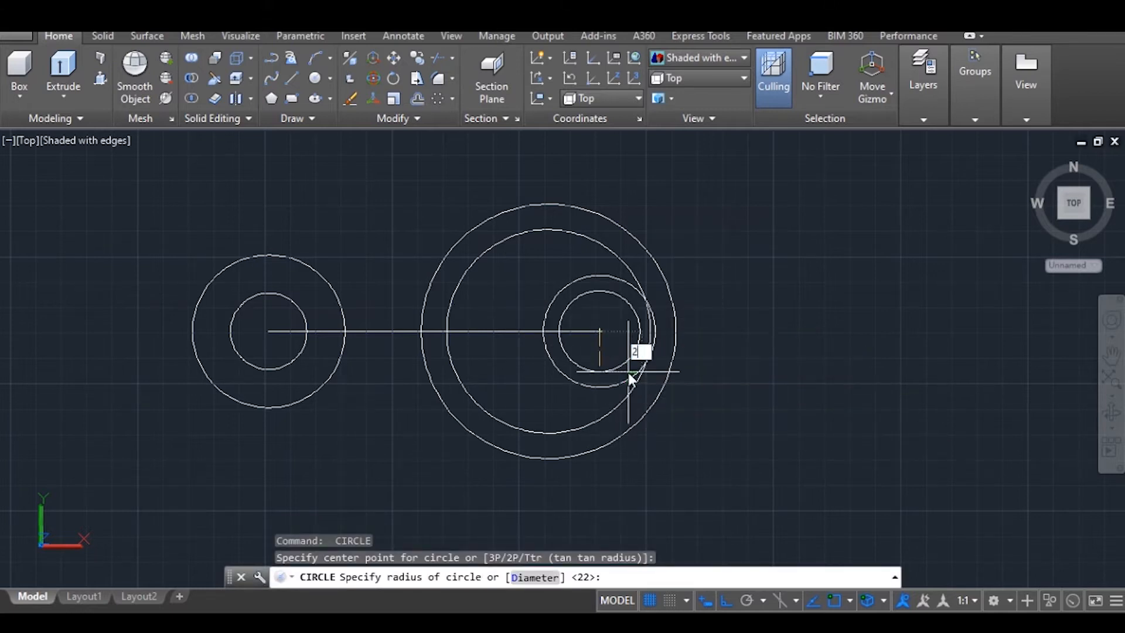
type("5")
key("Return")
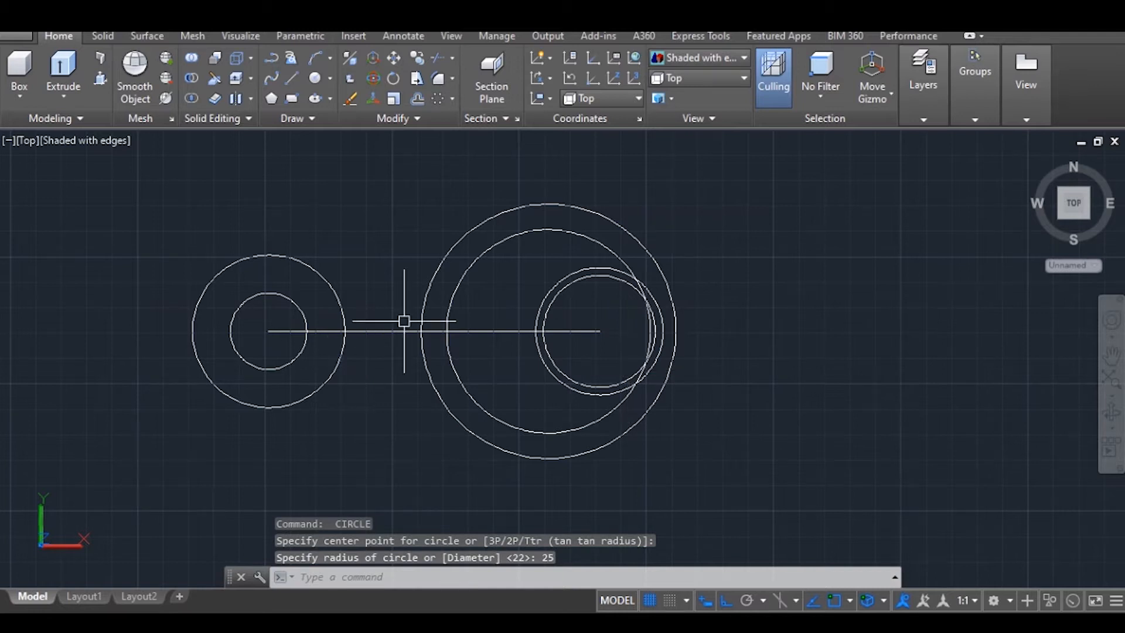
Draw a line tangent to the tops of the outer left circle and the radius 50 circle, using Tangent snaps
type("l")
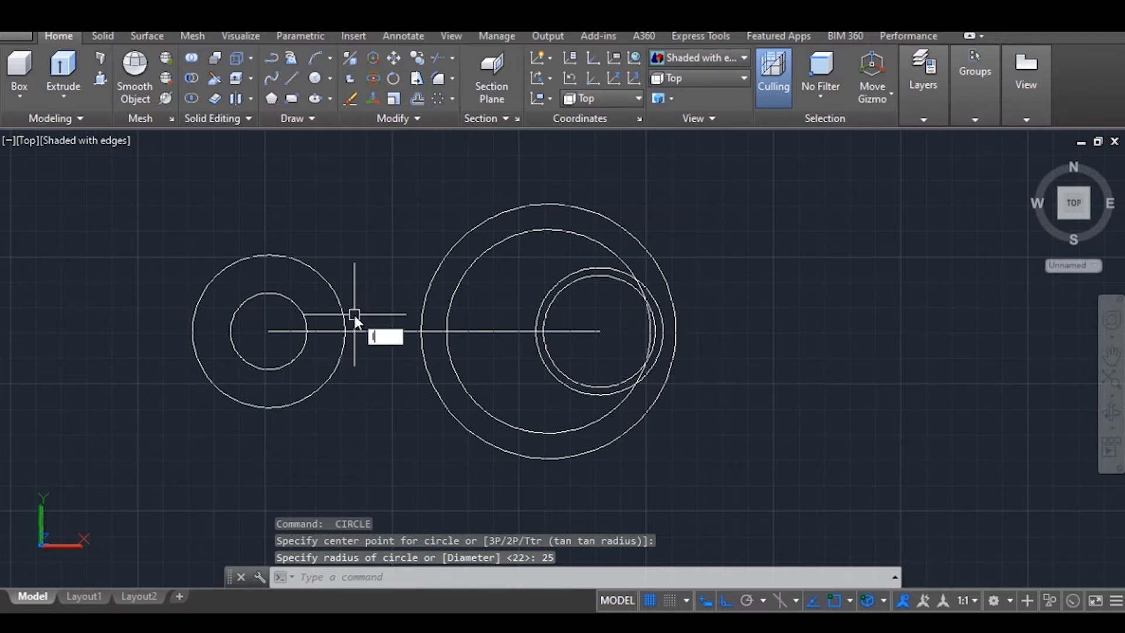
key("Return")
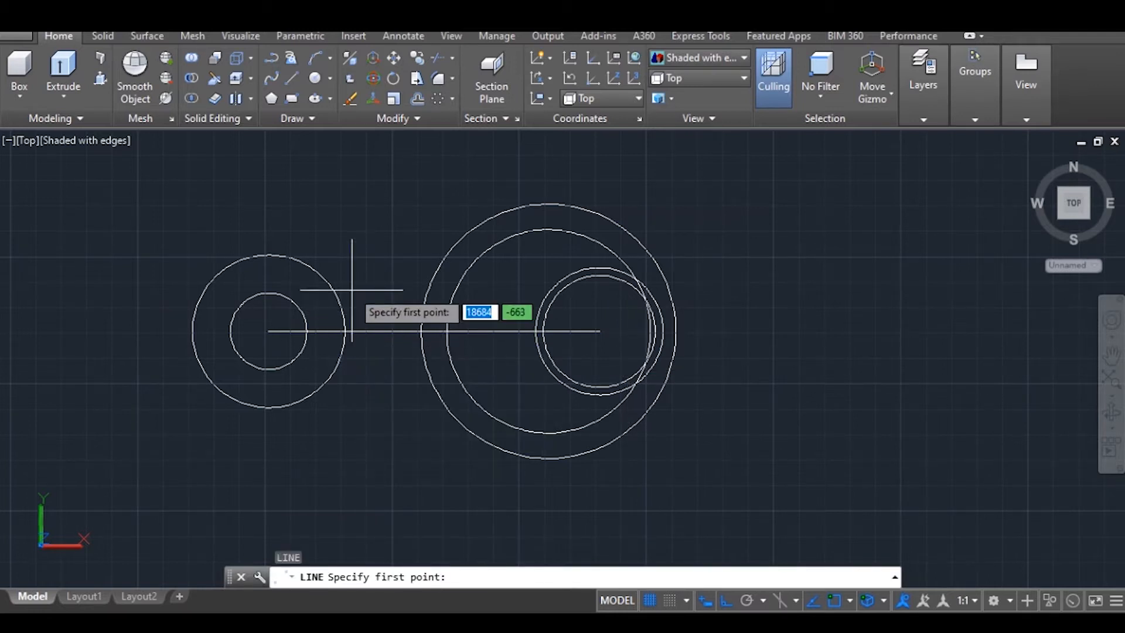
right_click(351, 245, "shift")
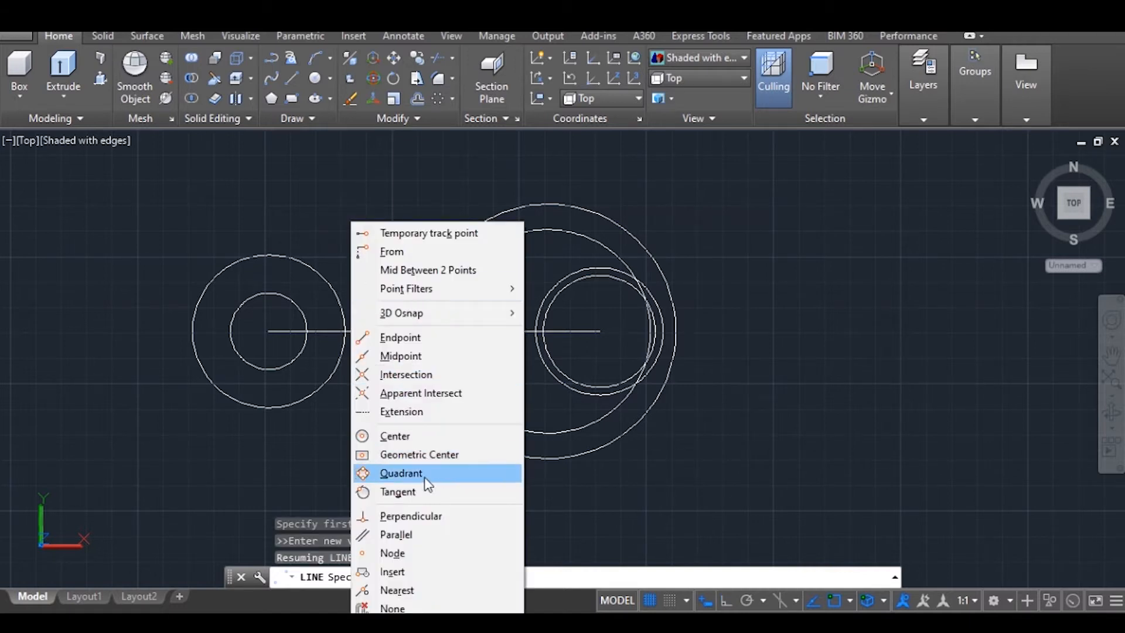
left_click(413, 493)
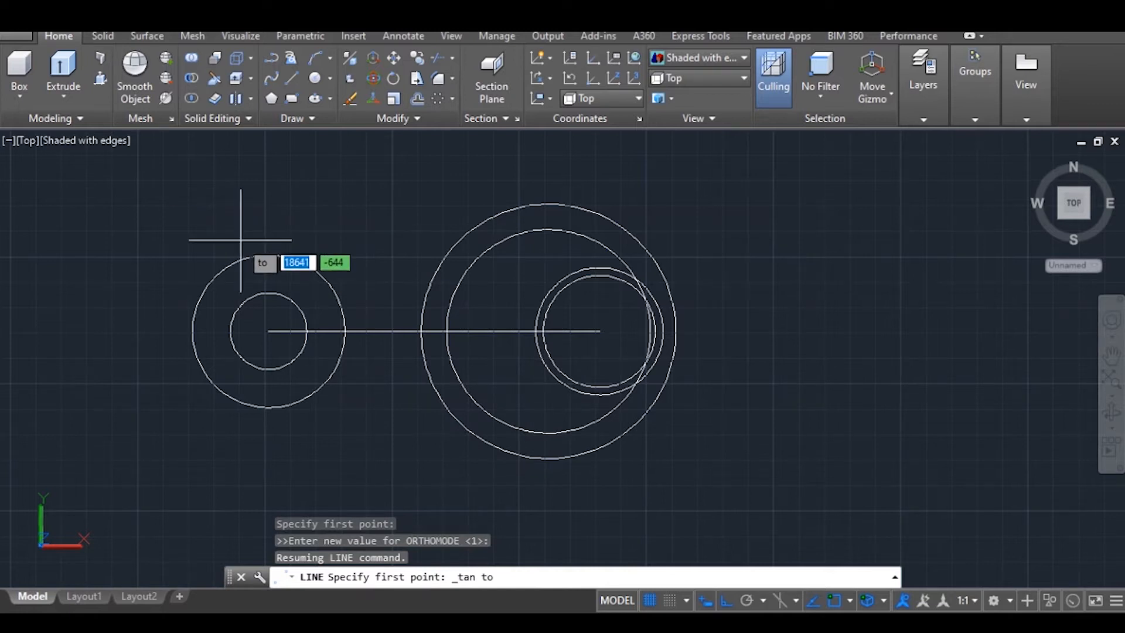
left_click(260, 256)
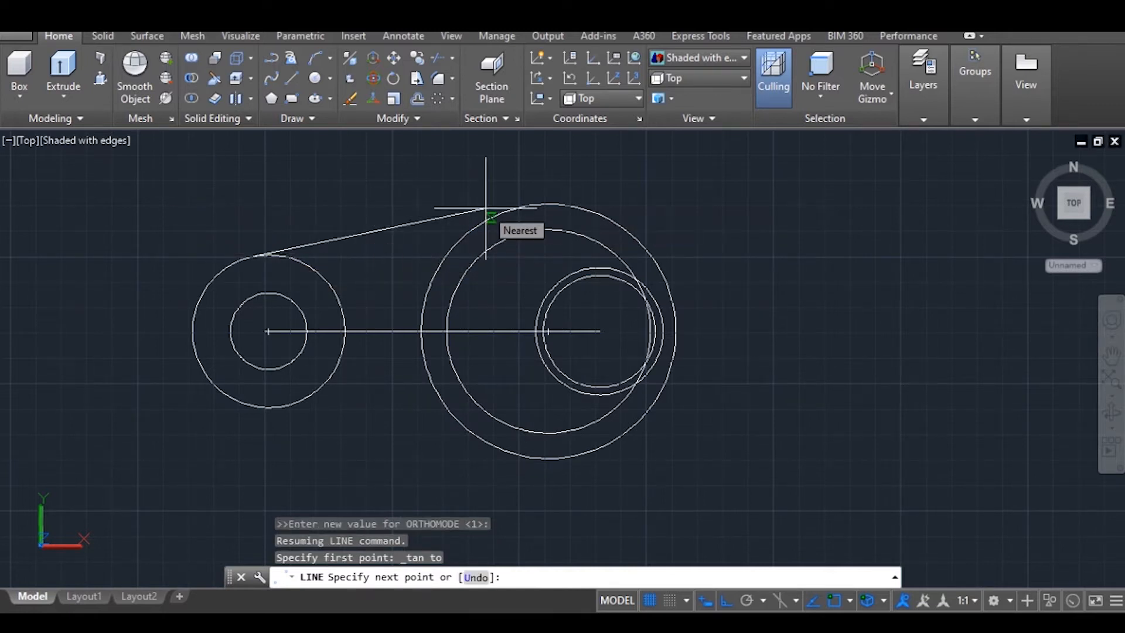
right_click(509, 211, "shift")
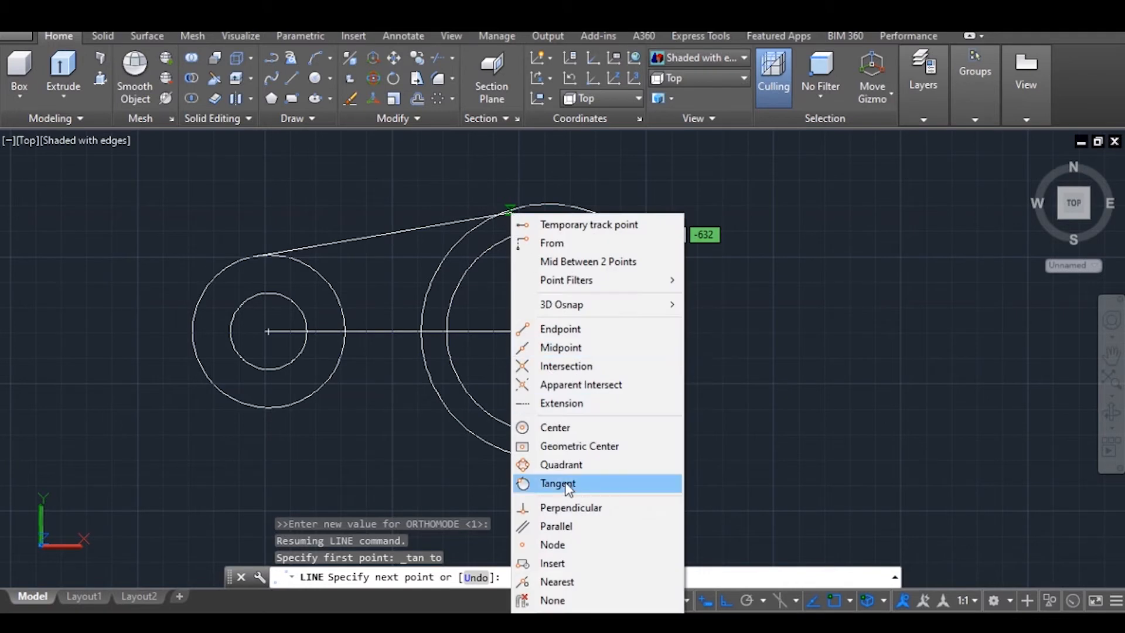
left_click(565, 482)
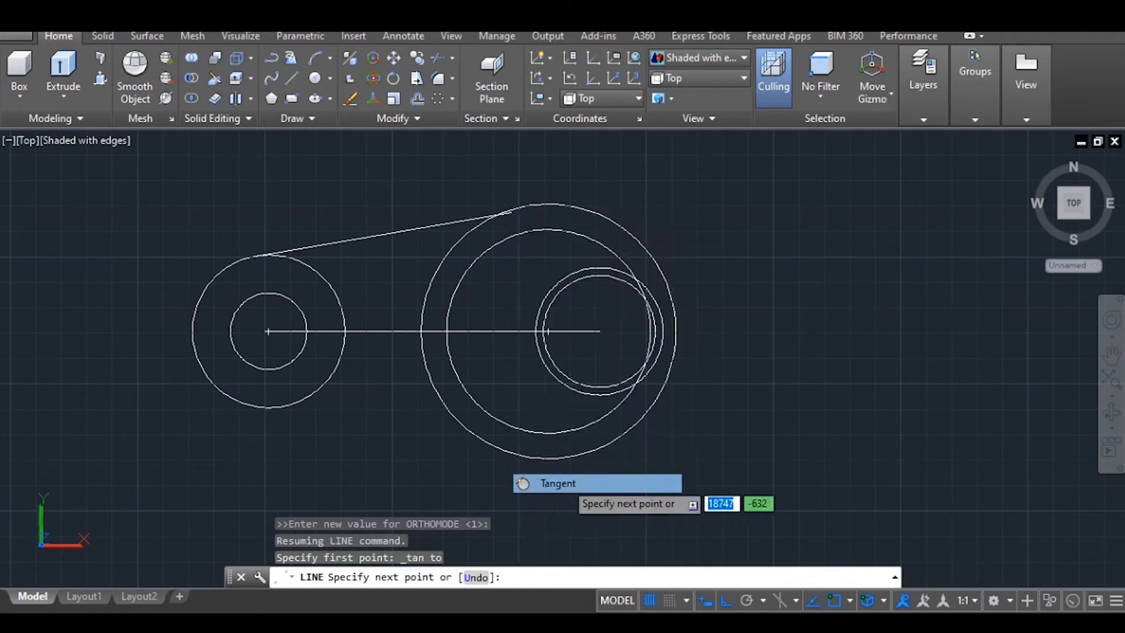
left_click(525, 205)
right_click(520, 206)
left_click(570, 216)
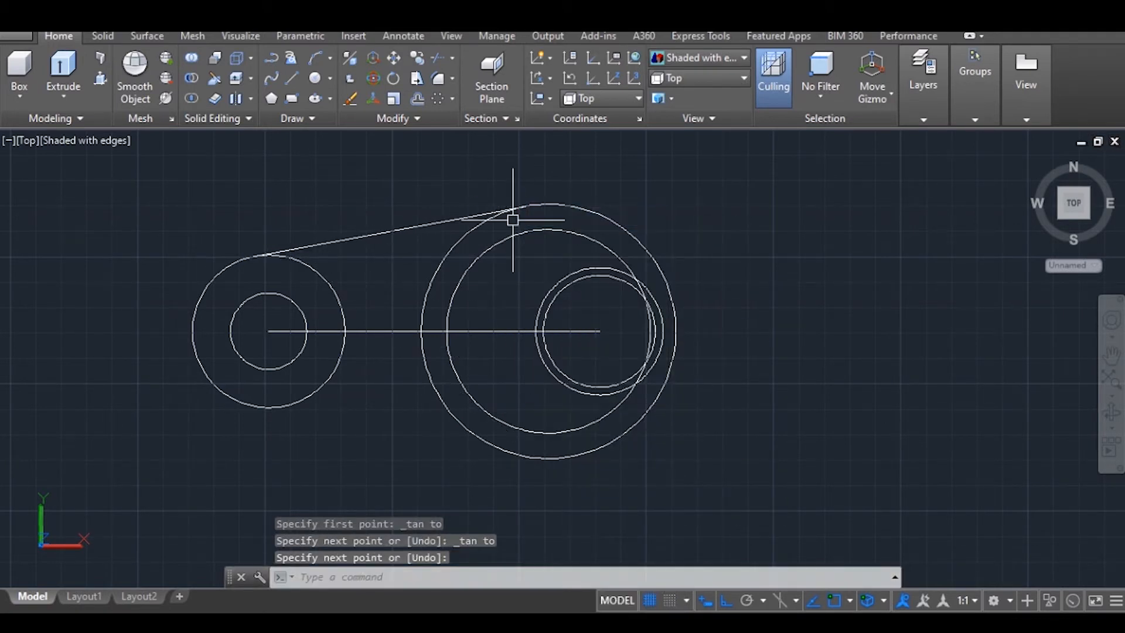
Mirror the upper tangent line about the horizontal centre line, keeping the source line
left_click(429, 211)
left_click(381, 263)
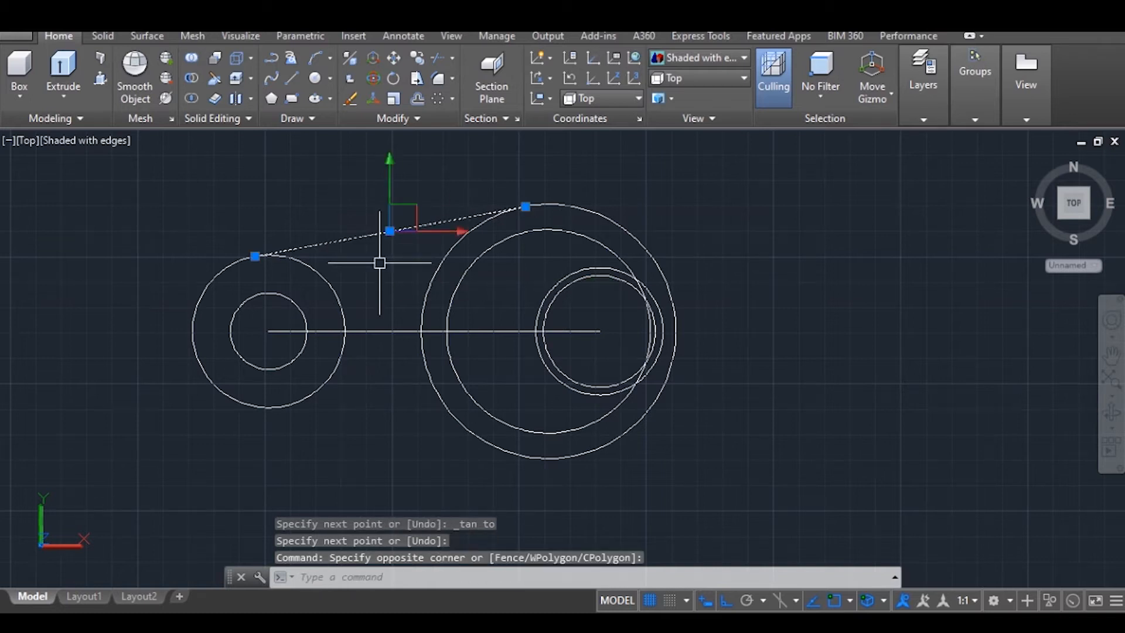
type("MI")
key("Return")
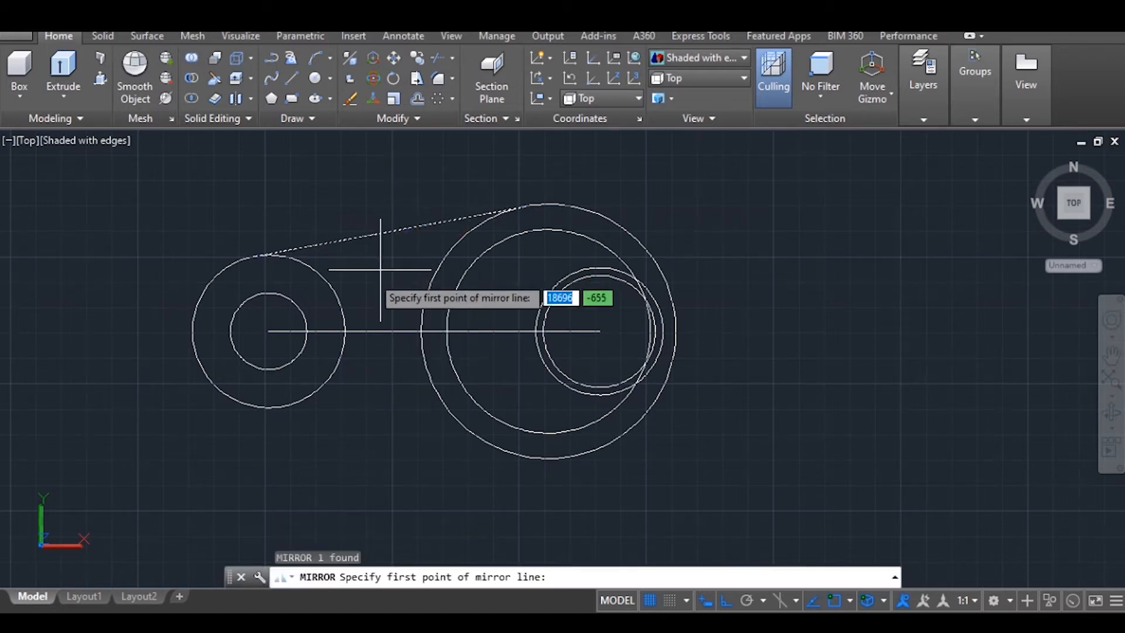
left_click(269, 332)
left_click(599, 332)
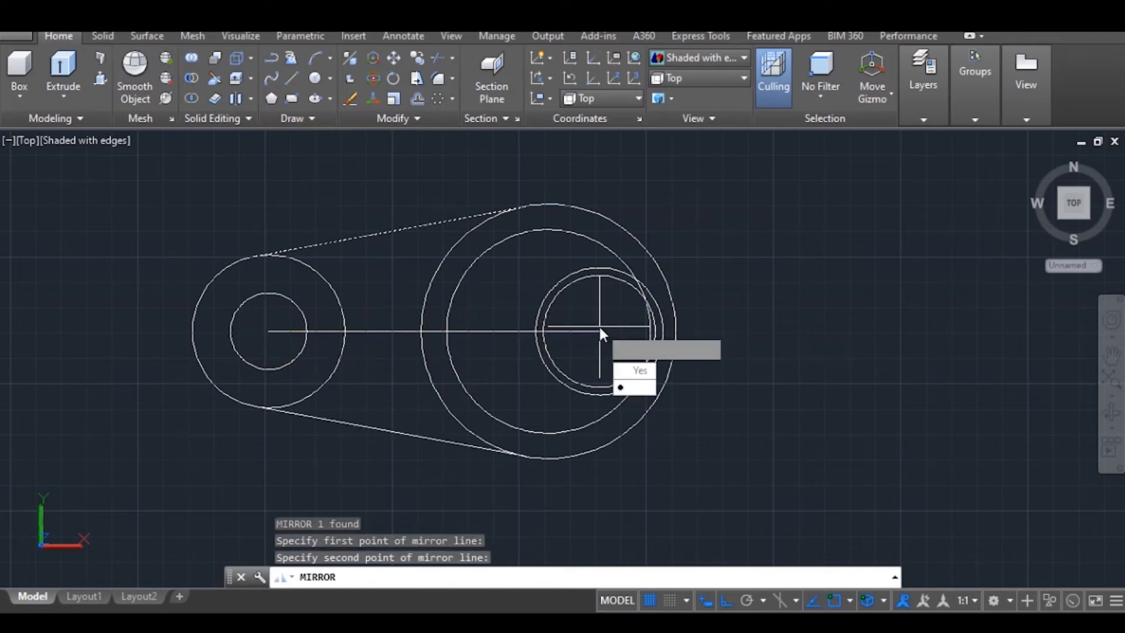
left_click(624, 386)
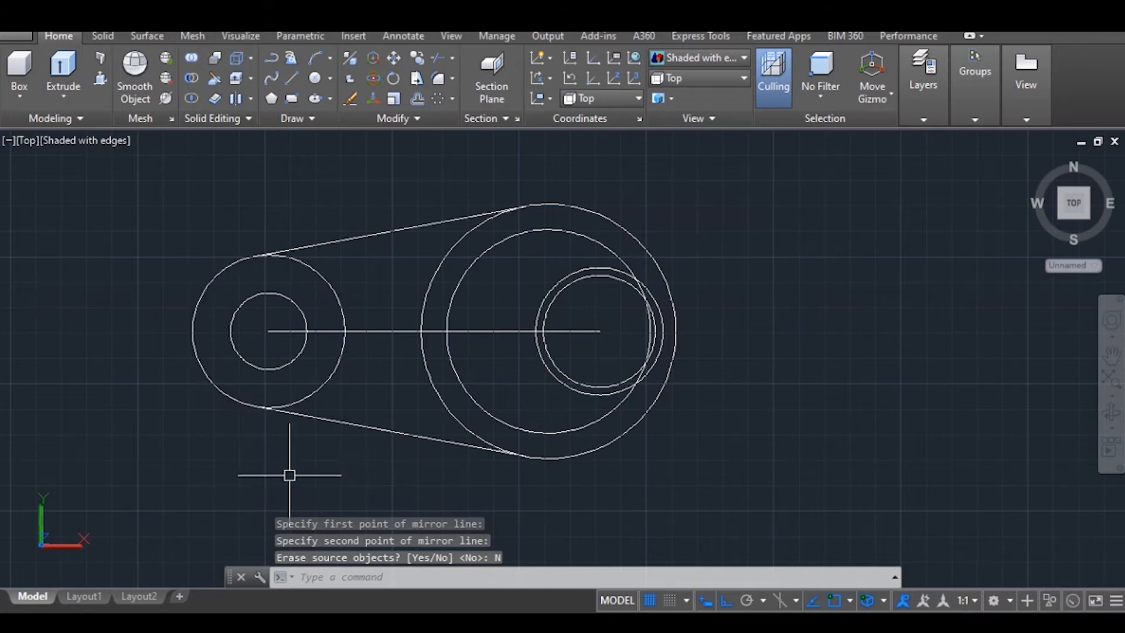
Offset the upper and lower tangent lines 10 units inward, towards the horizontal centre line
left_click(378, 232)
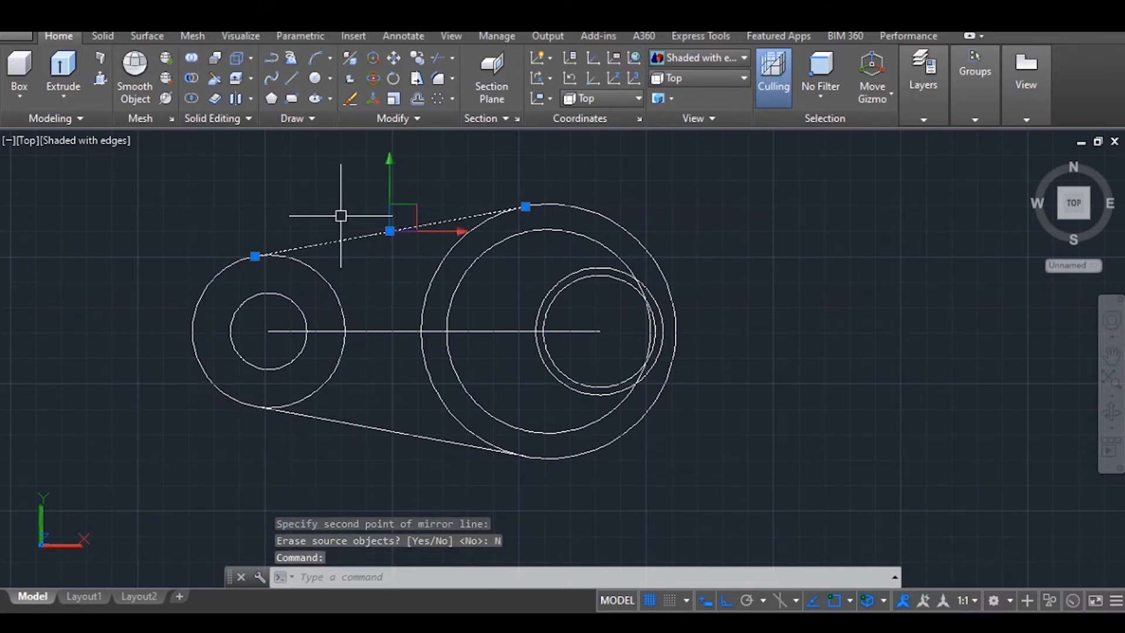
type("OFFSET")
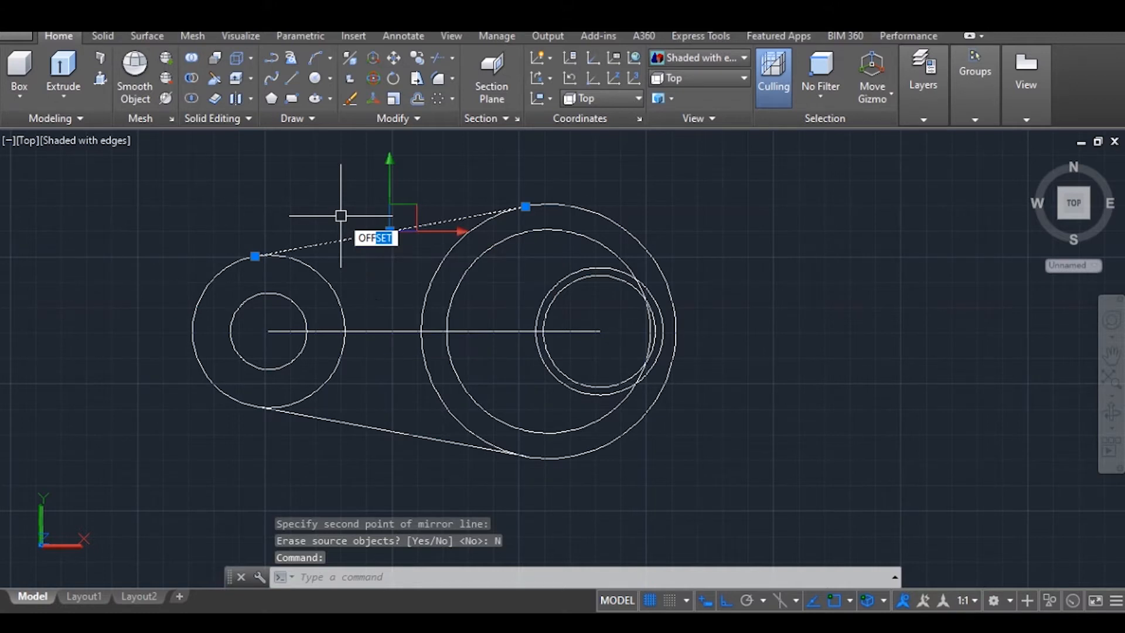
key("Return")
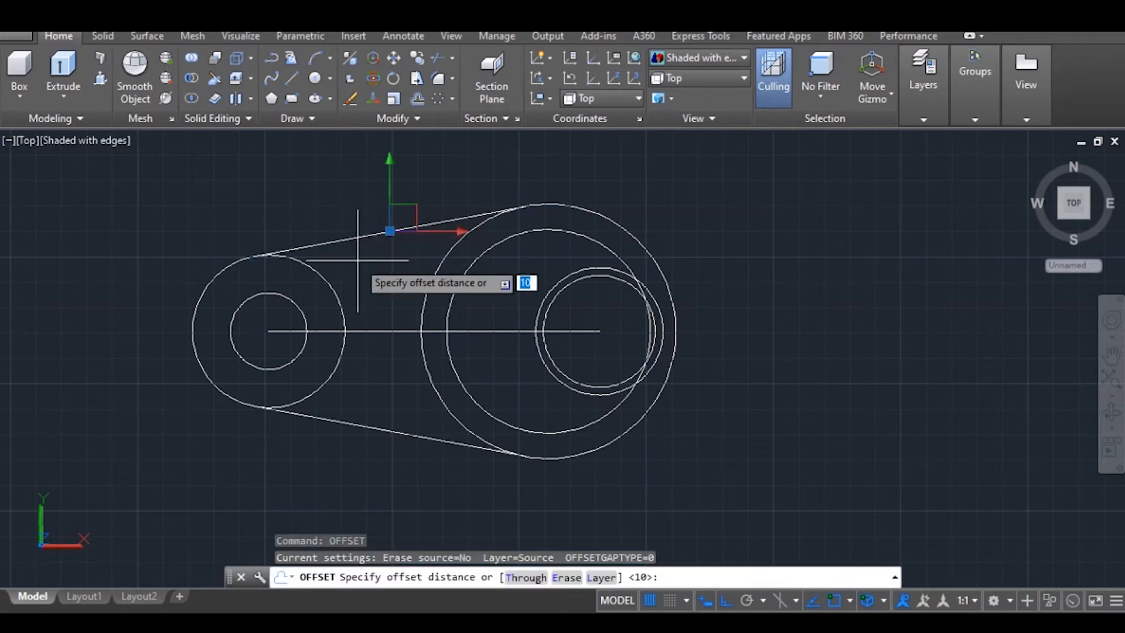
key("Return")
left_click(363, 239)
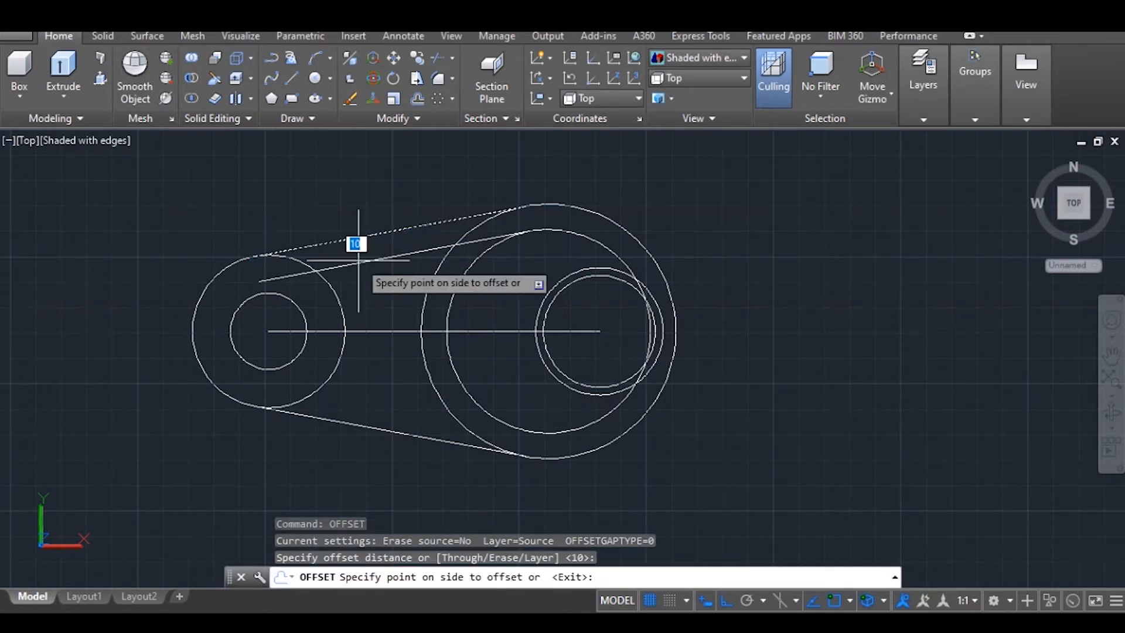
left_click(369, 276)
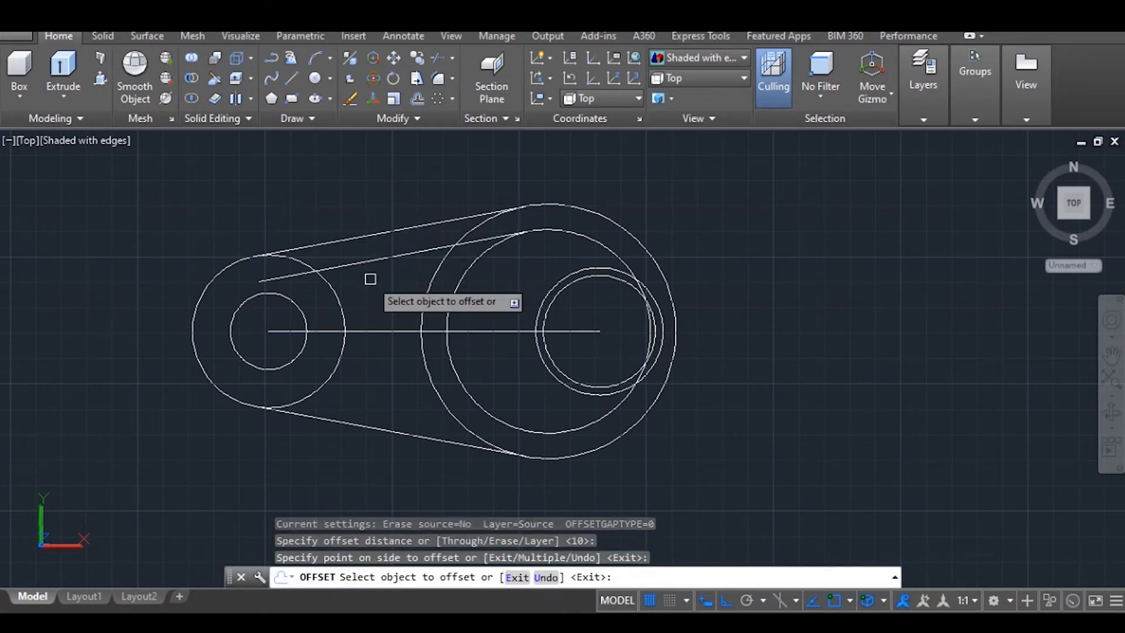
left_click(369, 427)
left_click(384, 388)
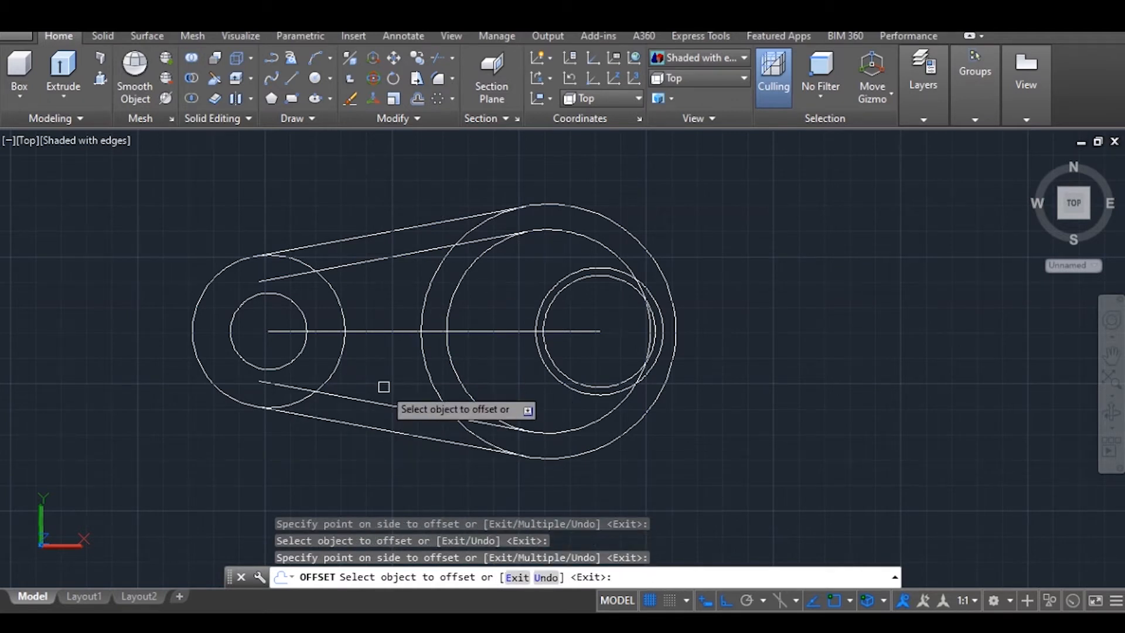
key("Return")
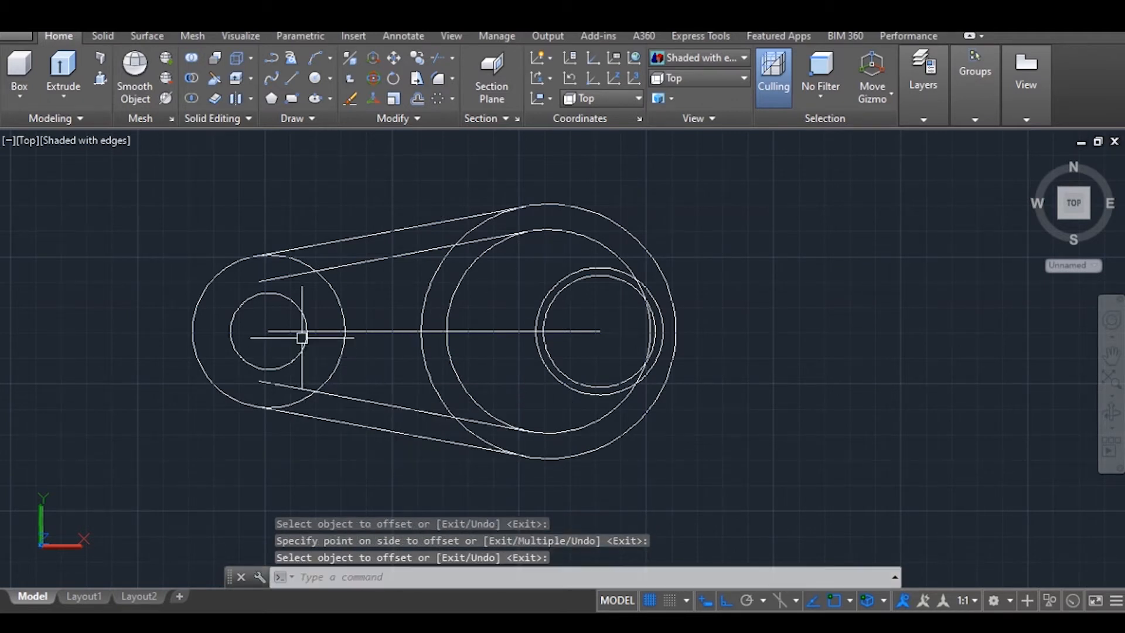
Fillet both inner offset lines to the outer left circle with radius 5
type("FILLET")
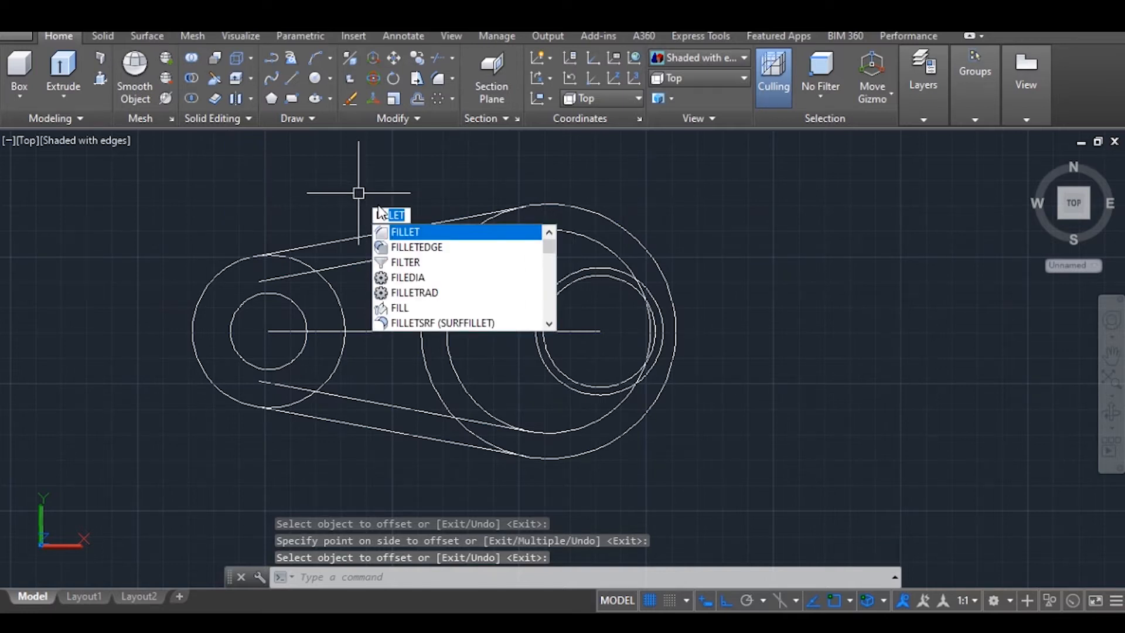
left_click(410, 232)
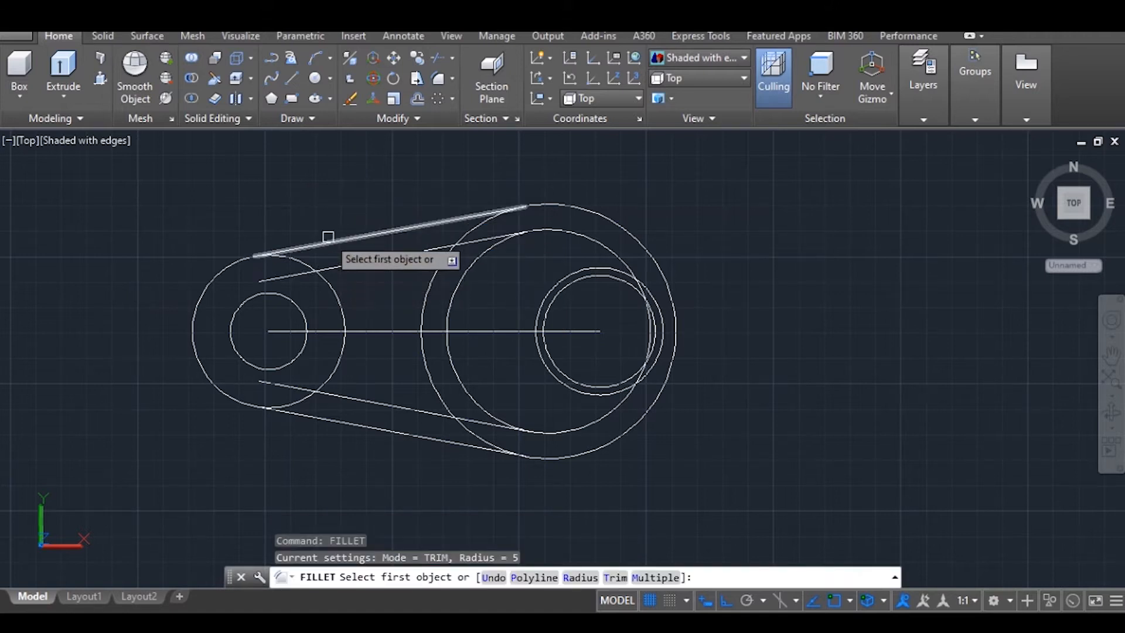
type("r")
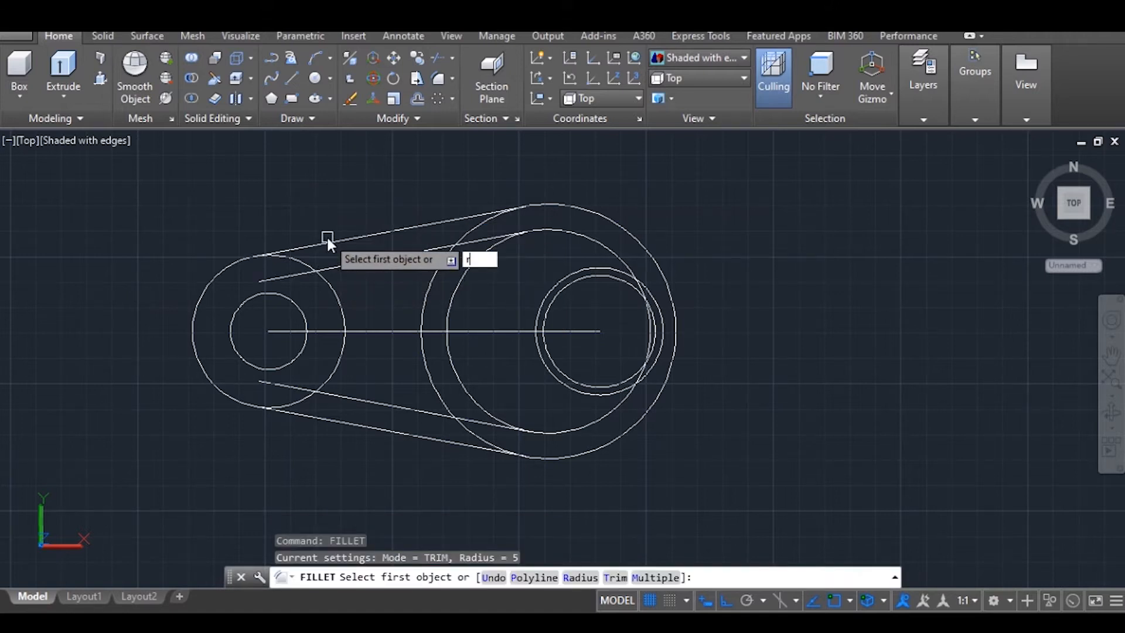
key("Return")
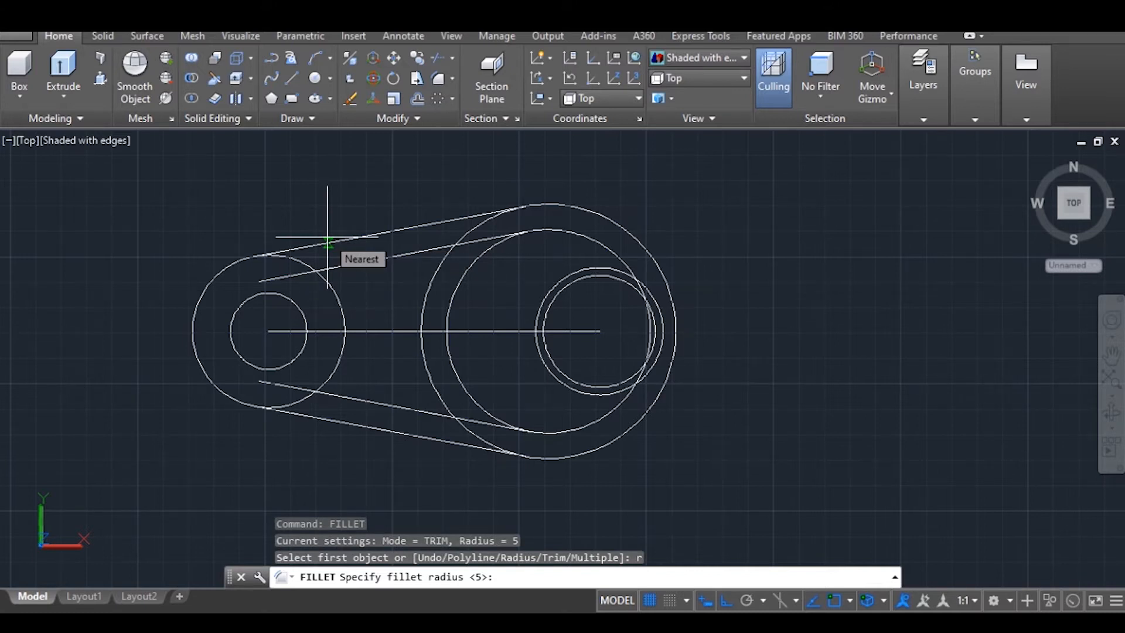
key("Return")
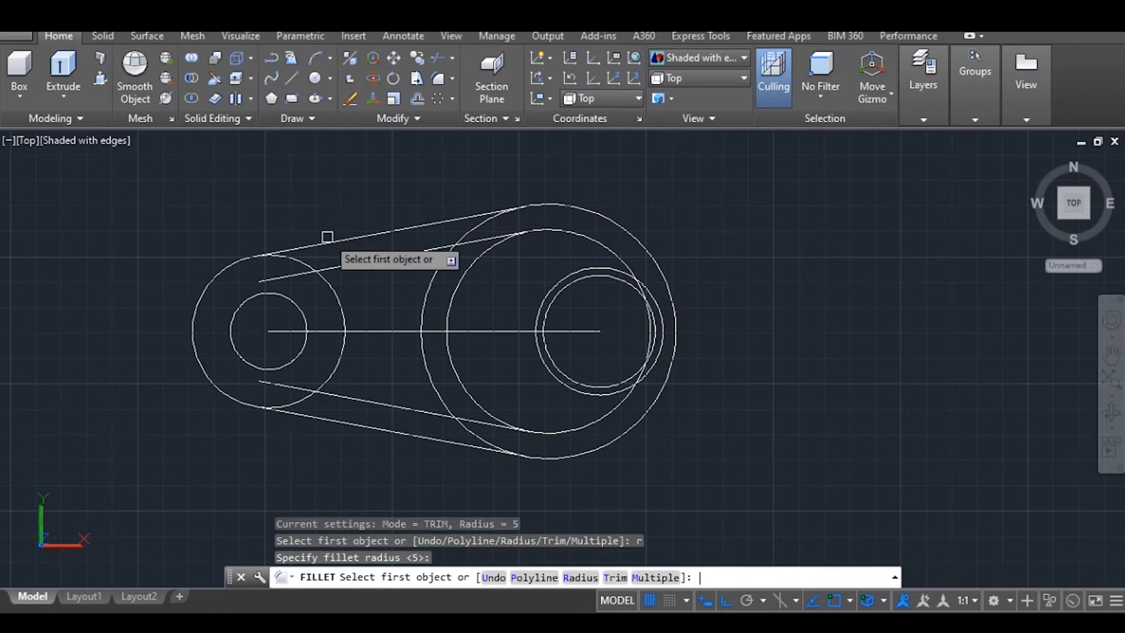
left_click(335, 268)
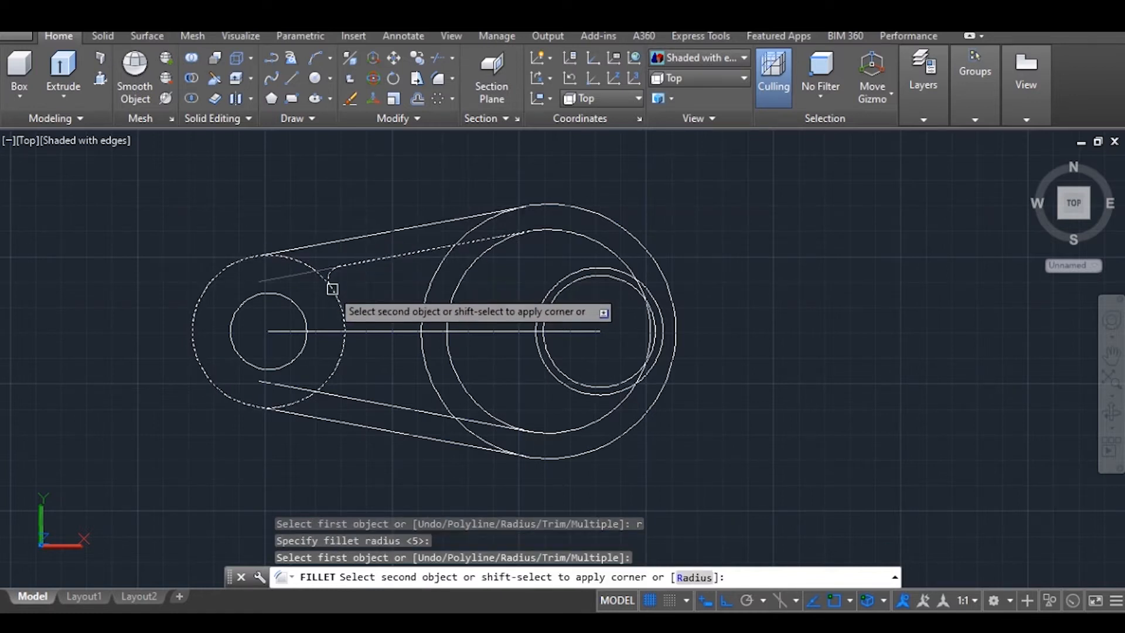
left_click(329, 291)
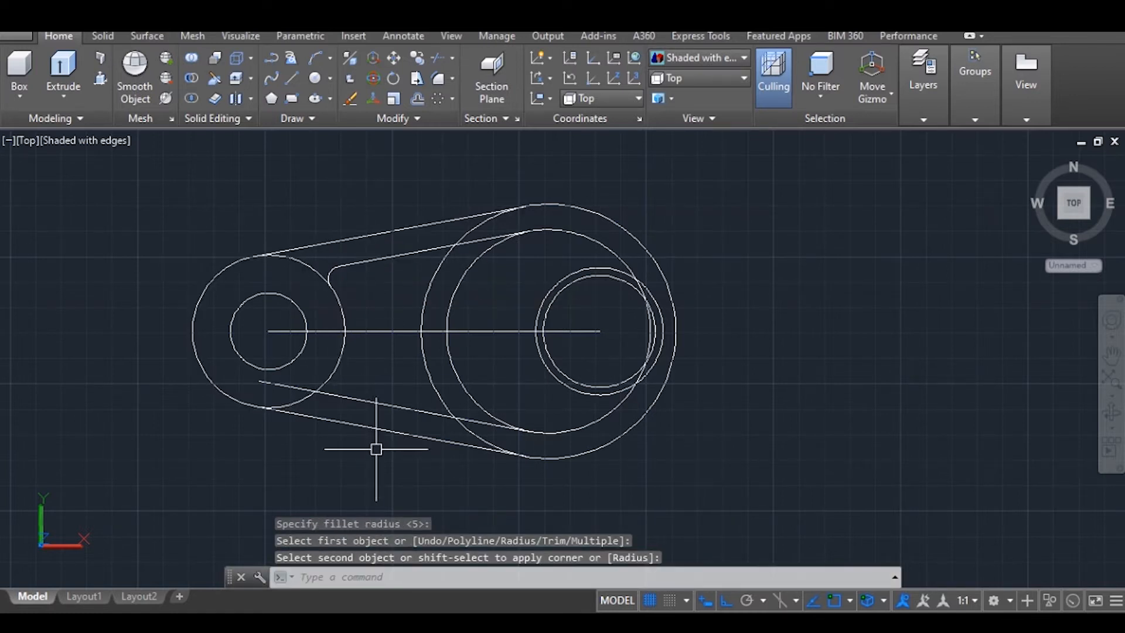
key("Return")
left_click(330, 393)
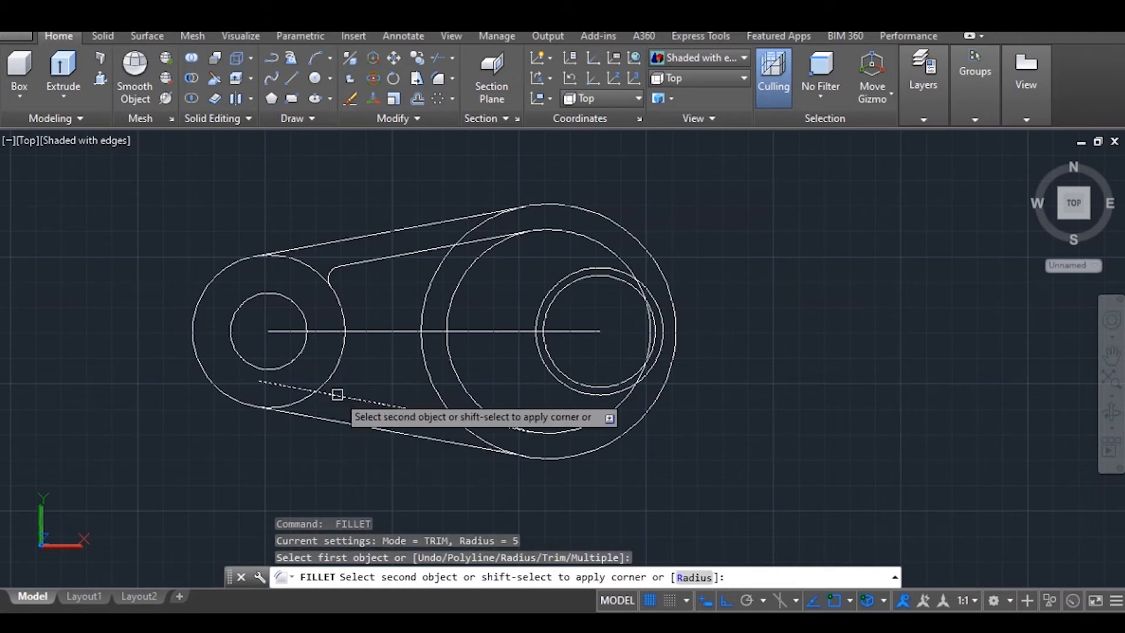
left_click(334, 370)
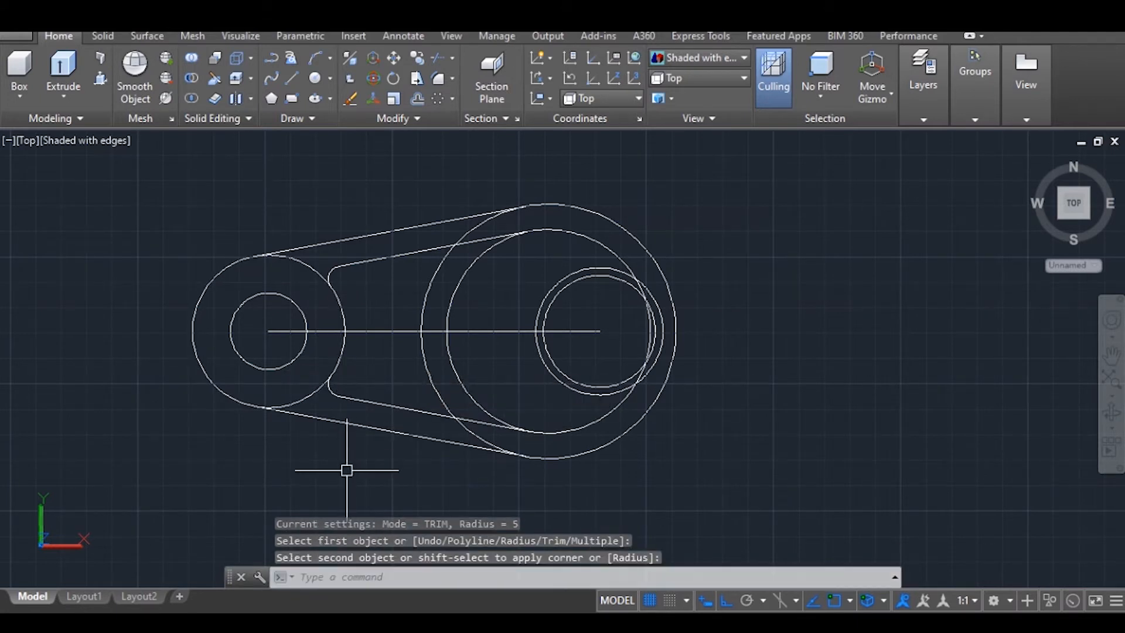
Fillet the other ends of both inner offset lines to the radius 50 circle with radius 5
key("Return")
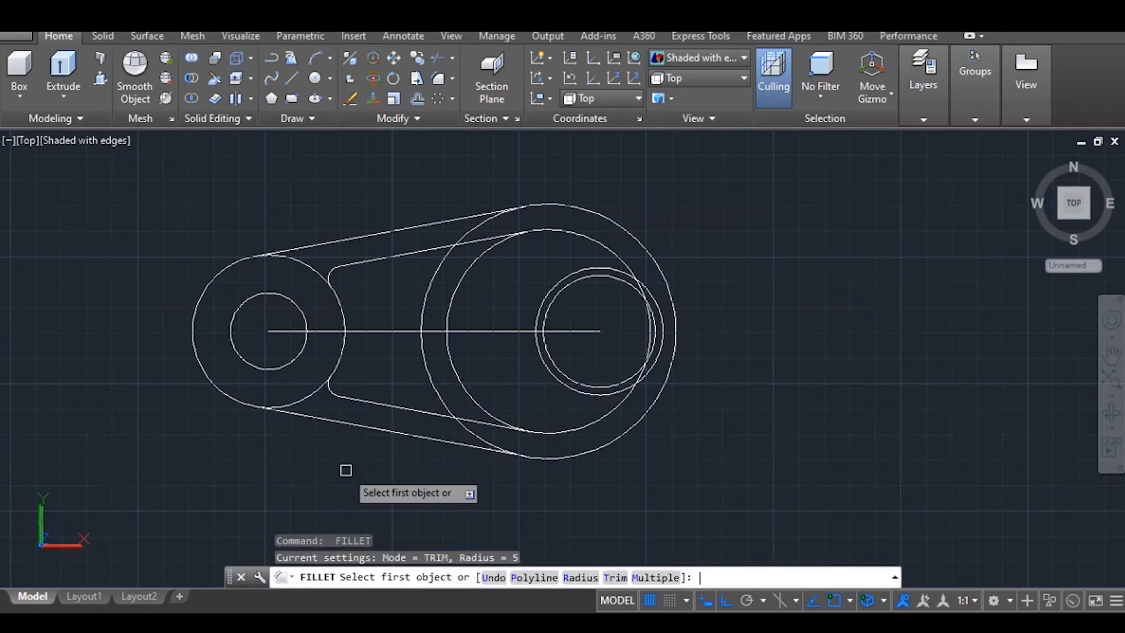
left_click(434, 413)
left_click(443, 396)
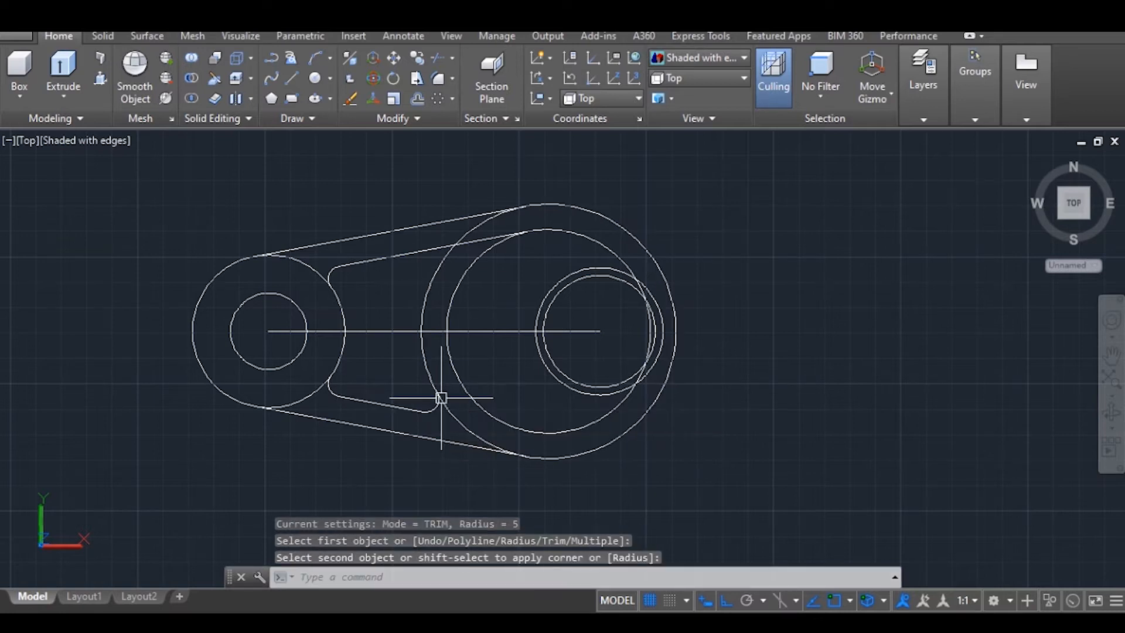
key("Return")
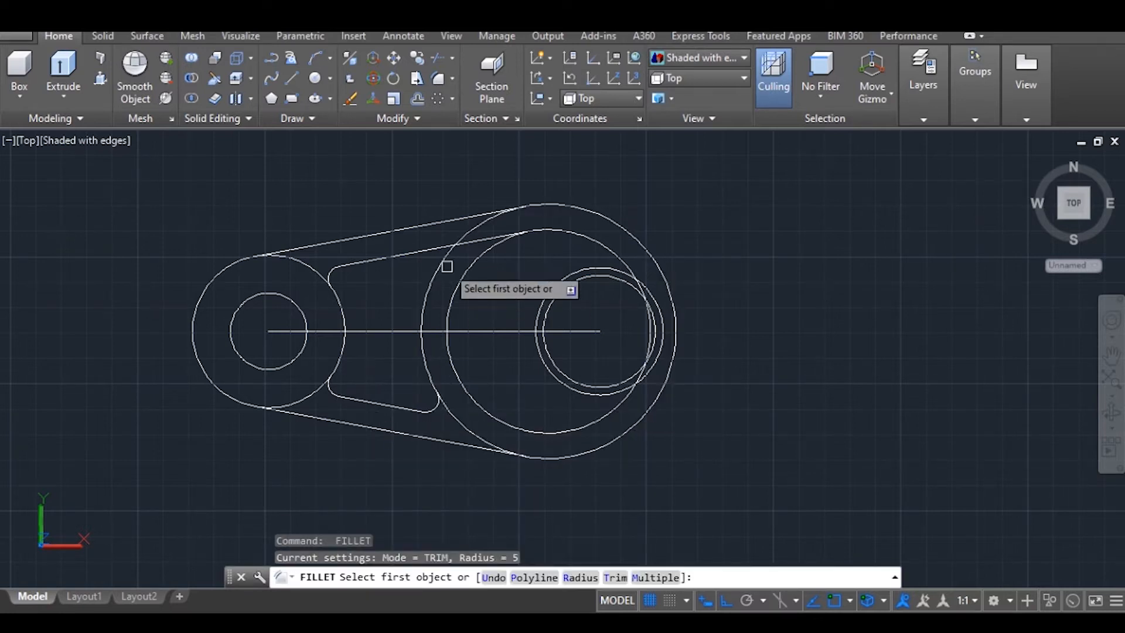
left_click(425, 257)
left_click(432, 262)
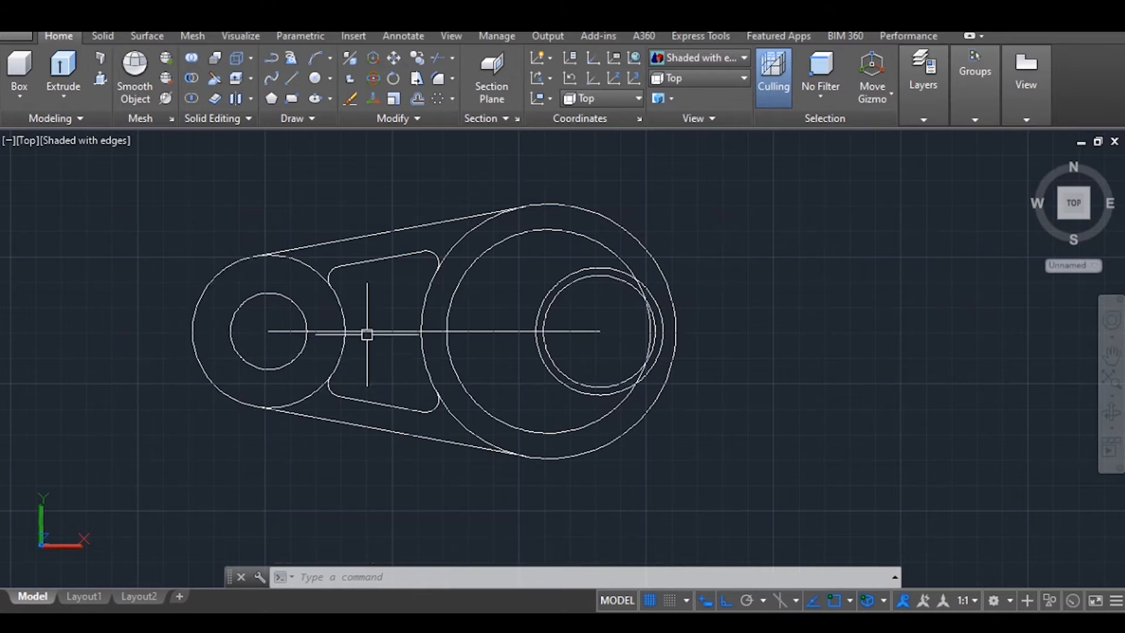
Erase the long horizontal centre line and the short 20-unit line inside the radius 22 circle
left_click(382, 335)
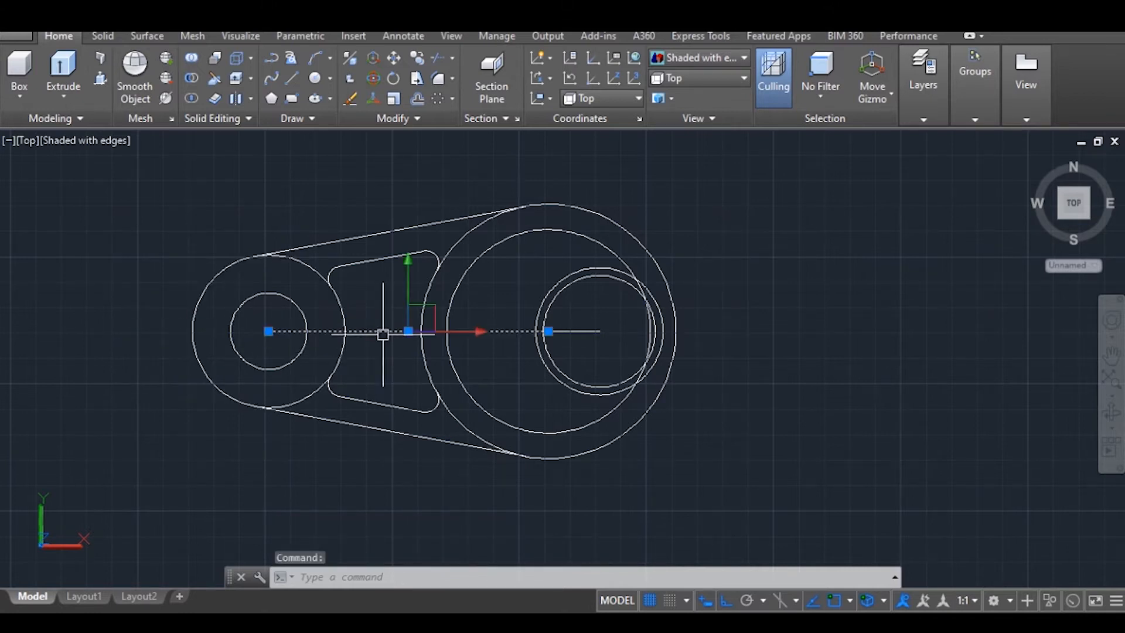
type("e")
key("Return")
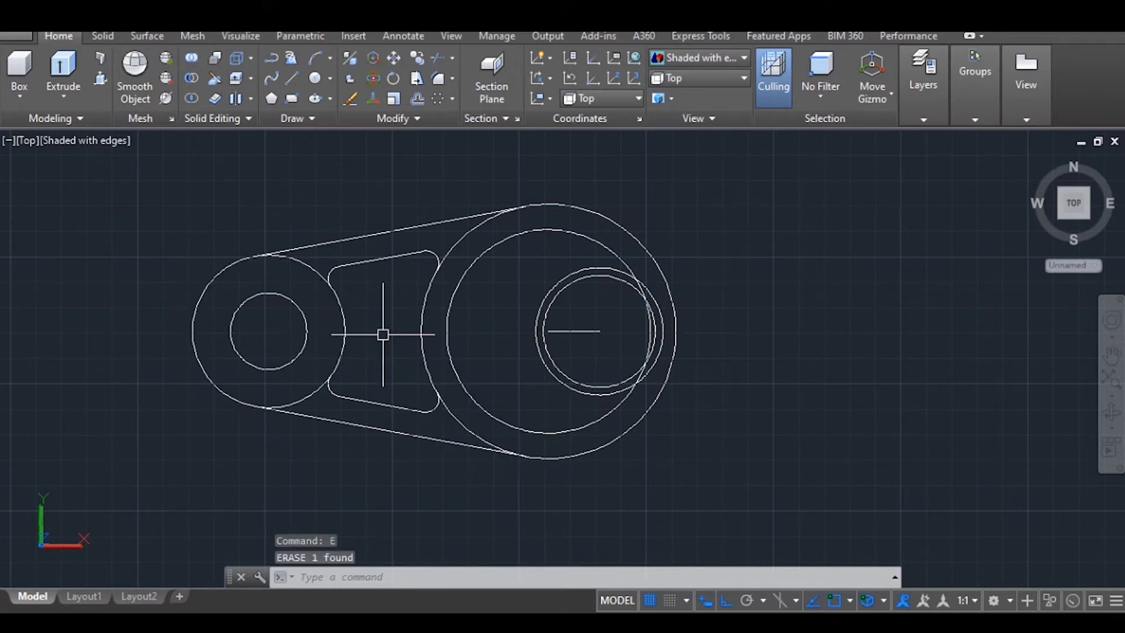
left_click(580, 332)
type("e")
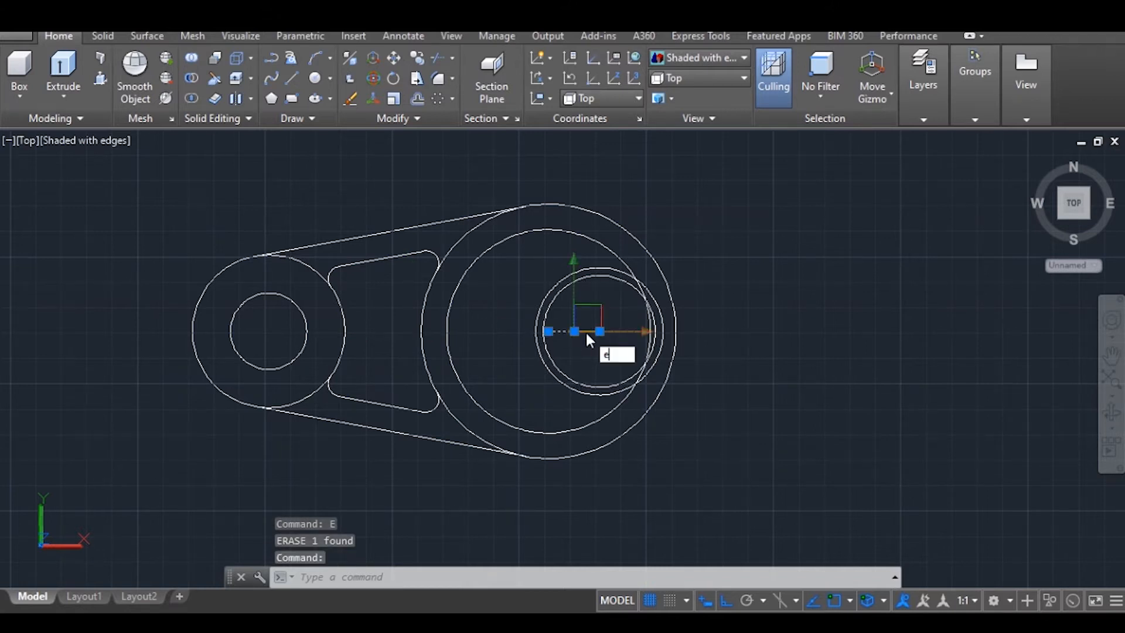
key("Return")
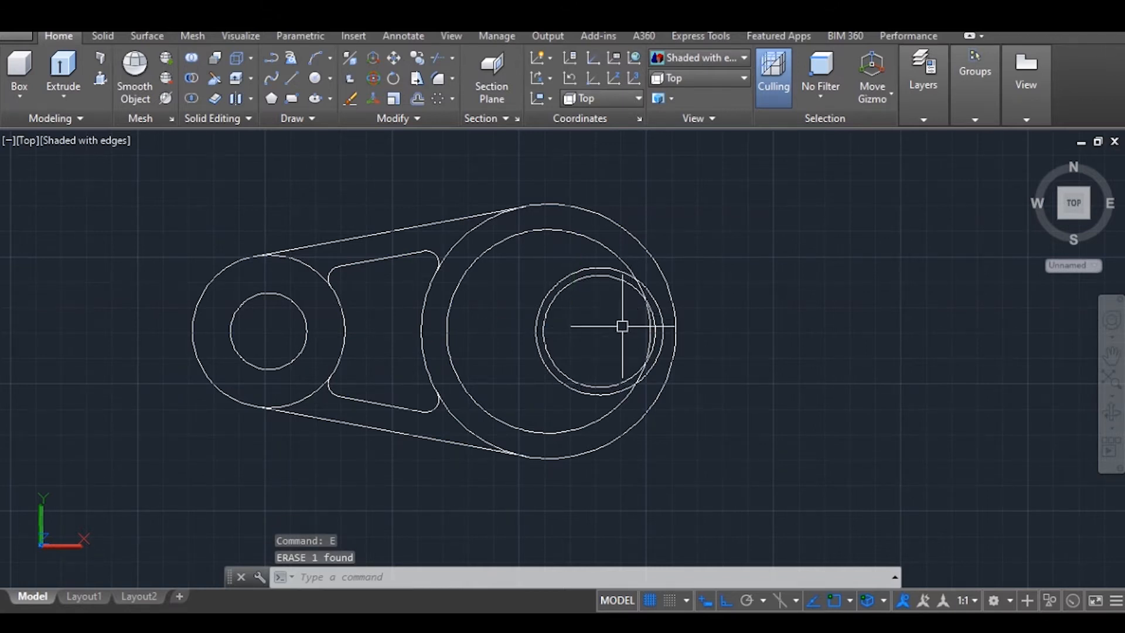
Draw a circle of radius 15 concentric with the radius 22 and 25 circles
scroll(623, 326, "up", 2)
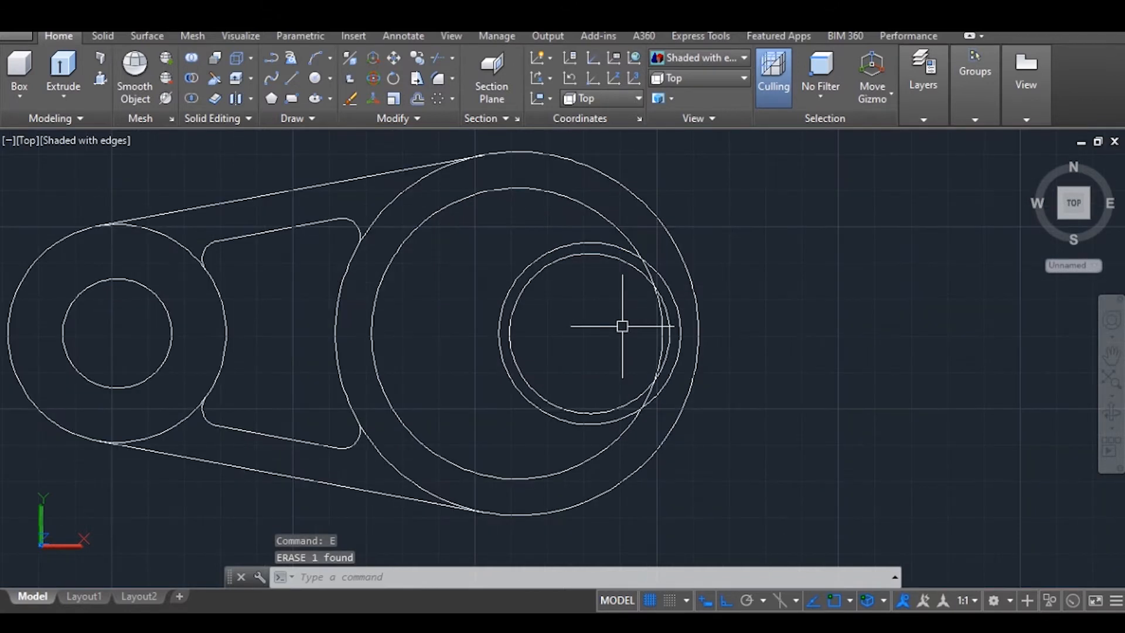
type("c")
key("Return")
left_click(590, 332)
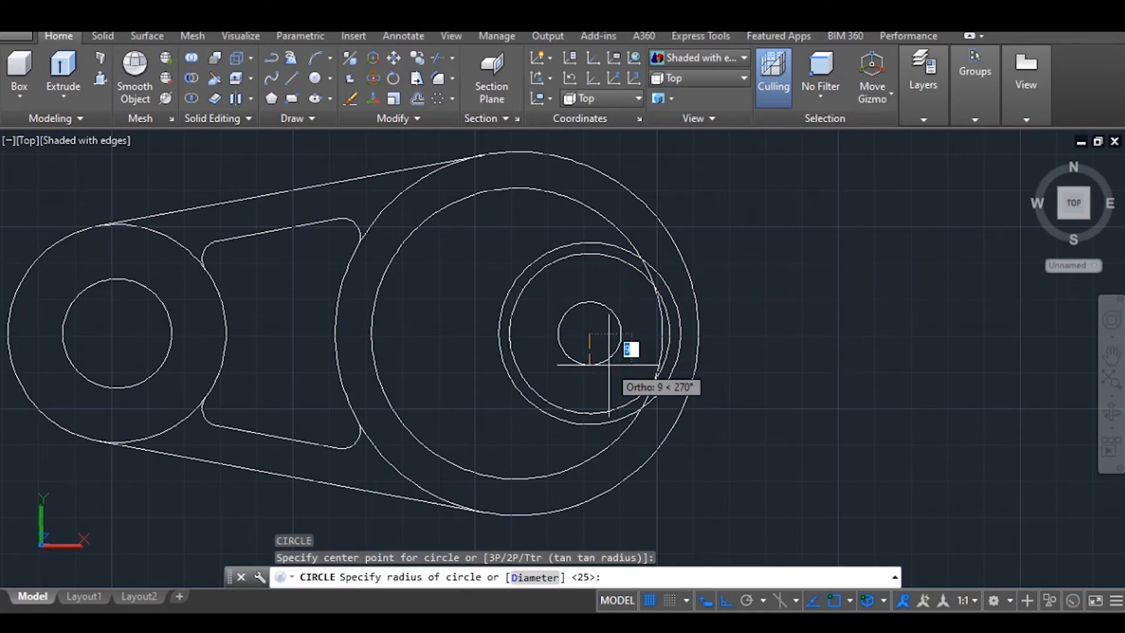
type("15")
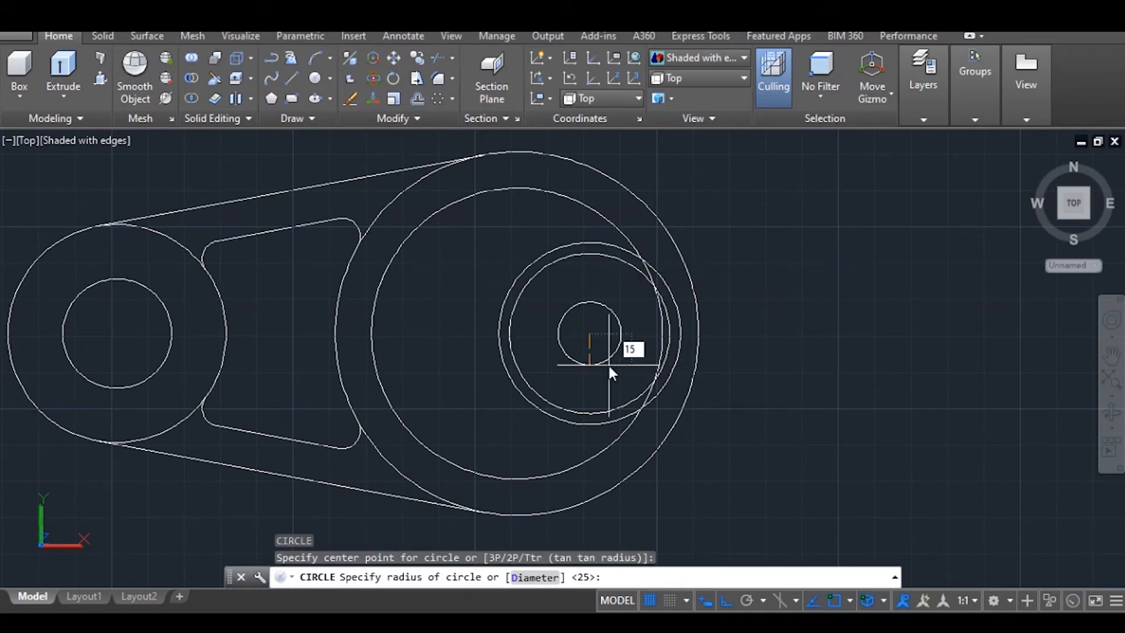
key("Return")
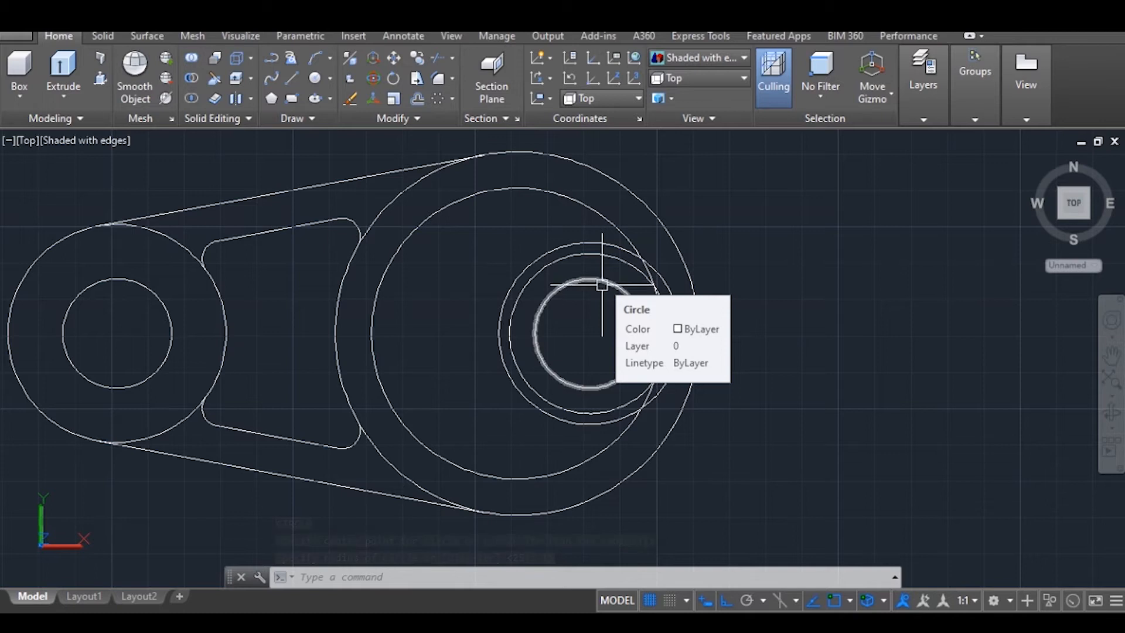
Draw a circle of radius 4 centred on the left quadrant of the radius 15 circle
type("c")
key("Return")
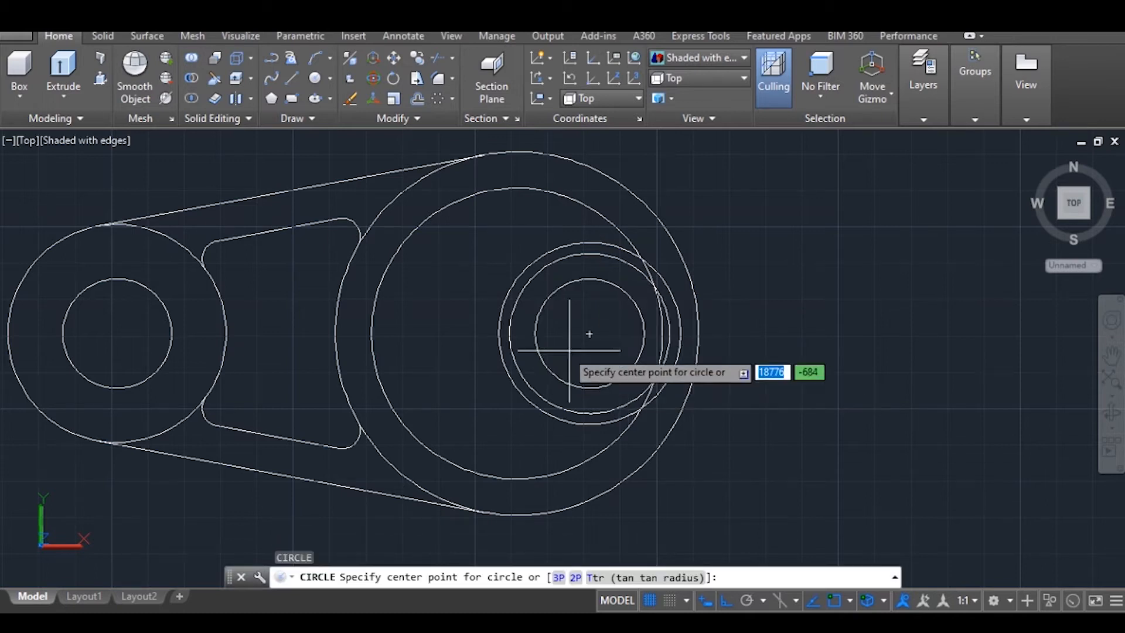
left_click(535, 334)
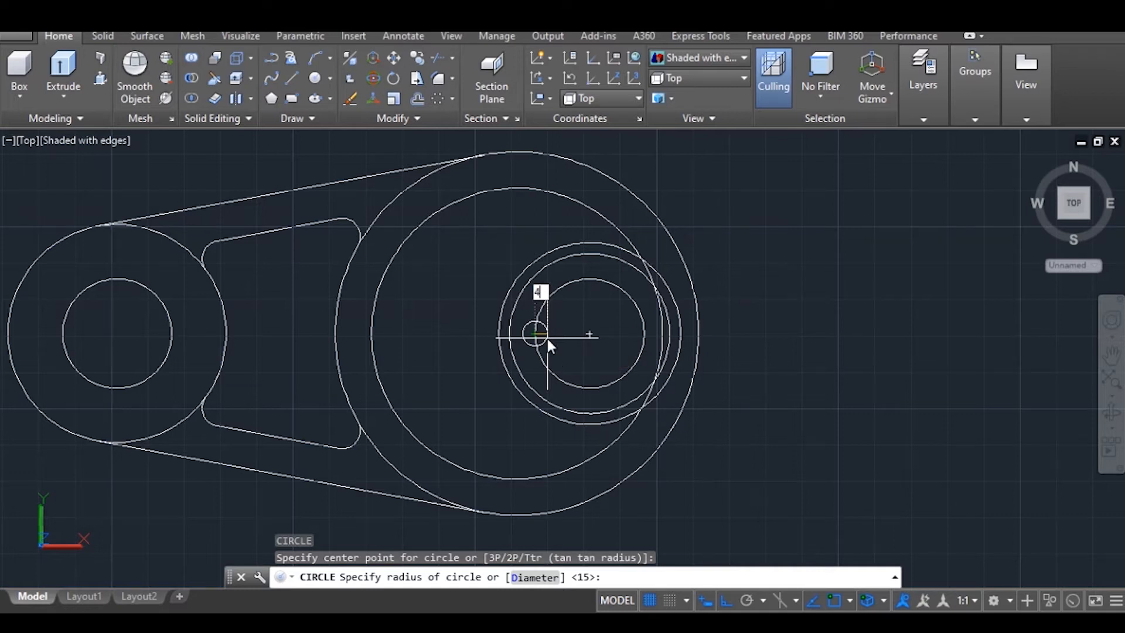
left_click(547, 337)
Create a polar array of the radius 4 circle with 7 items over 360° about the centre of the radius 15 circle
left_click(453, 98)
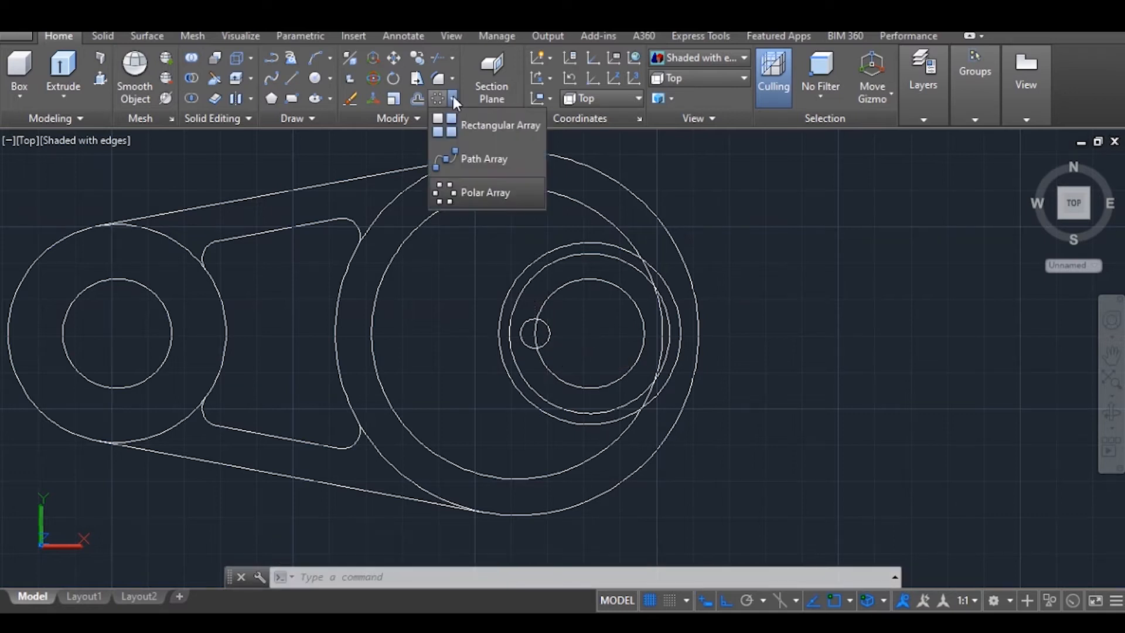
left_click(475, 196)
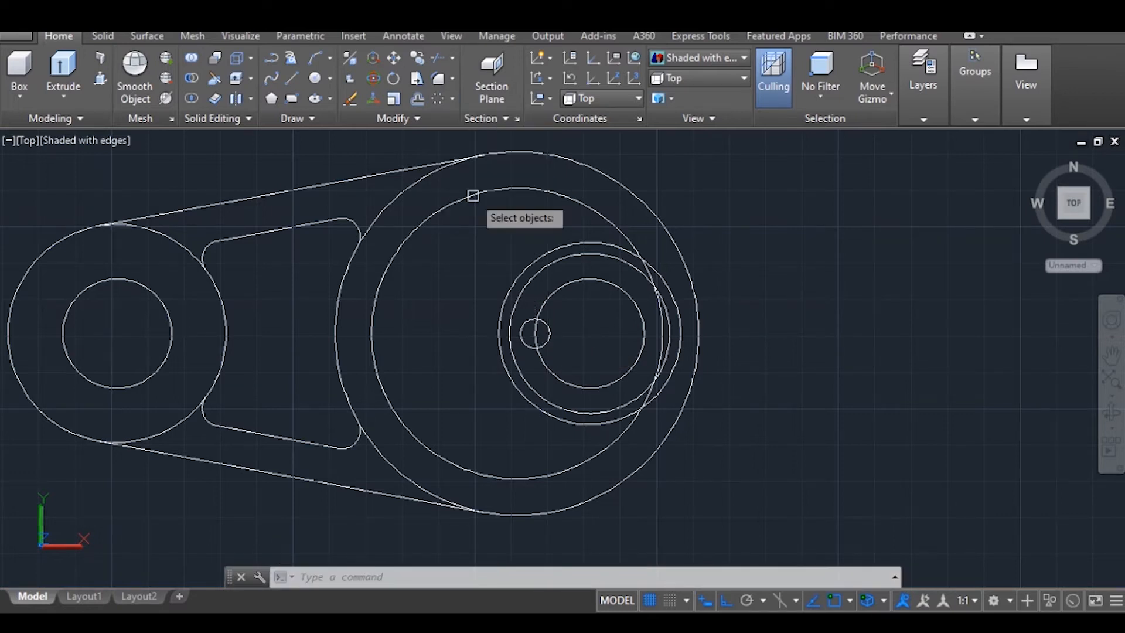
left_click(552, 333)
key("Return")
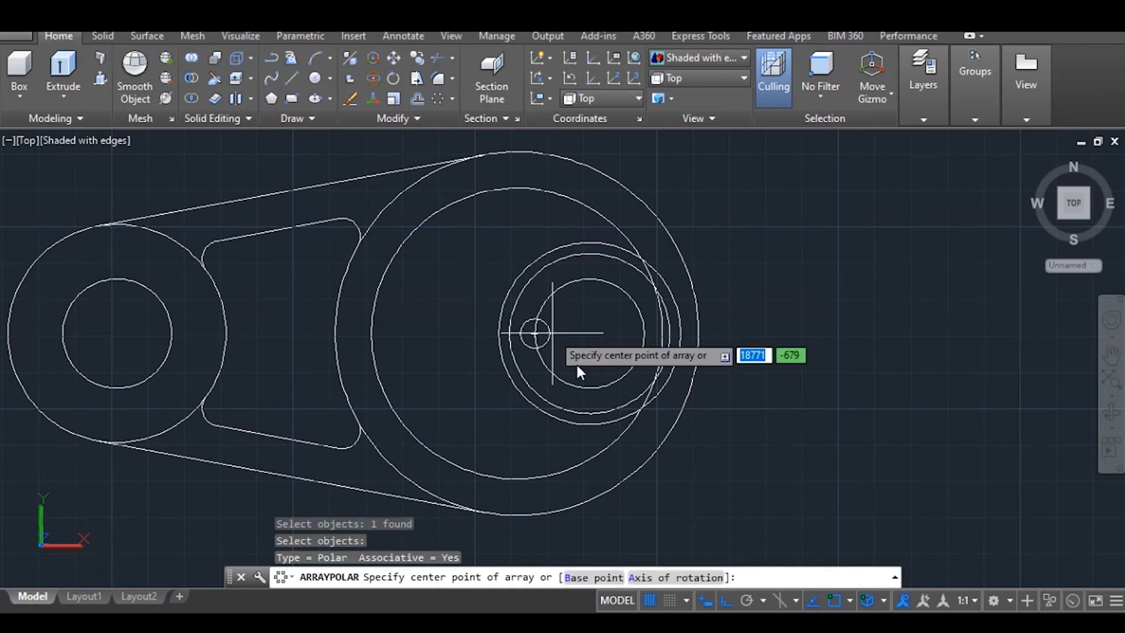
left_click(589, 333)
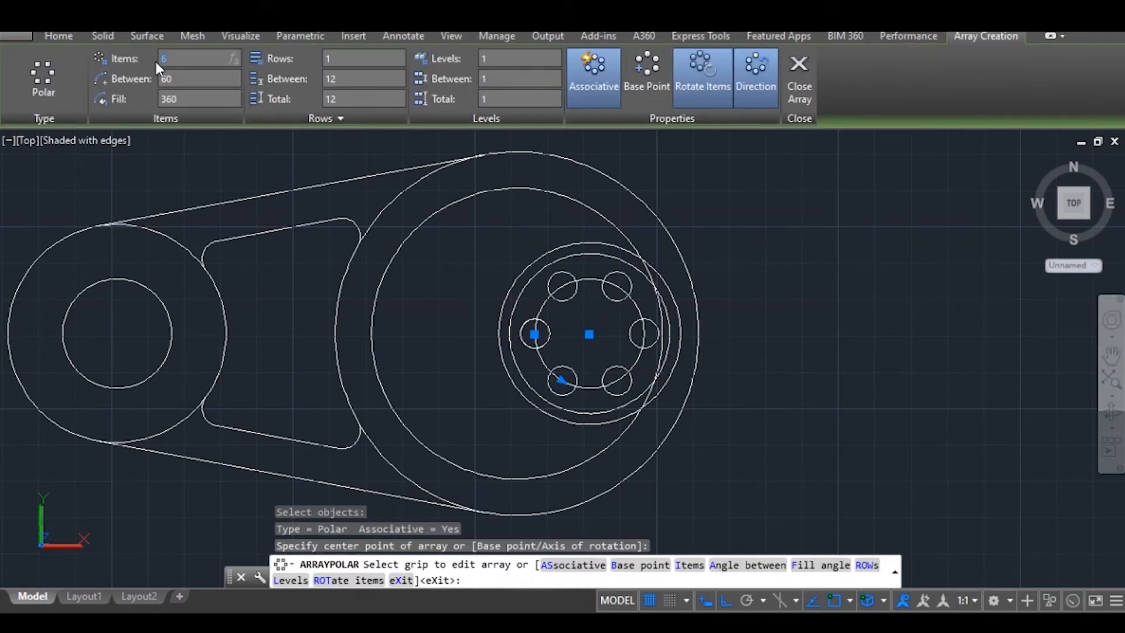
key("Return")
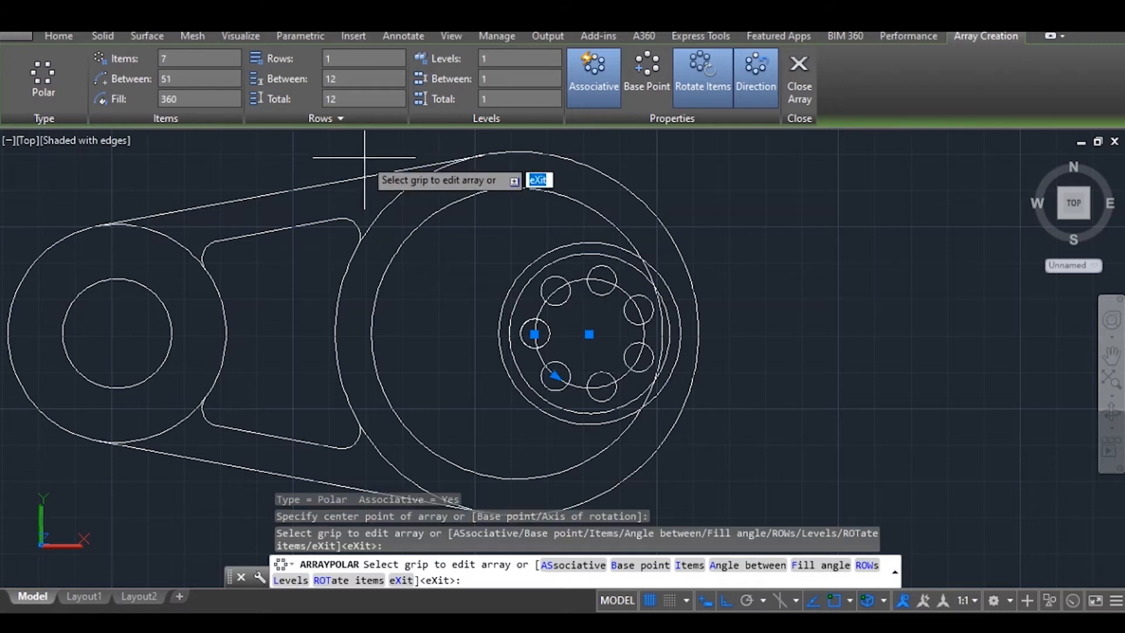
key("Return")
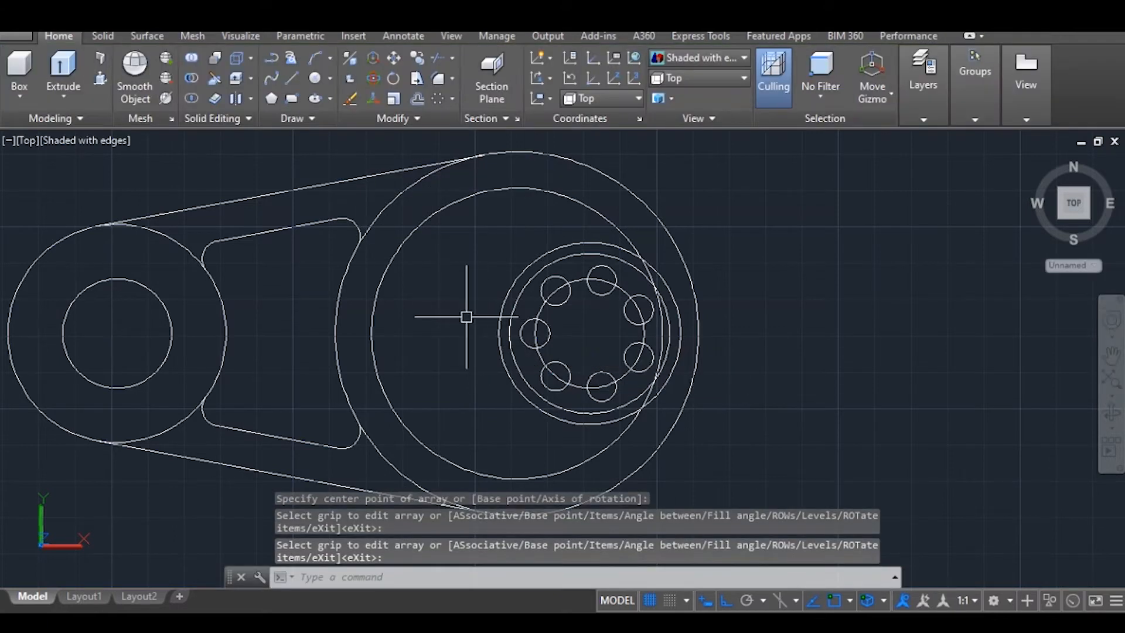
Draw a horizontal line from the centre of the radius 15 circle to the left quadrant of the radius 50 circle
scroll(582, 362, "up", 2)
scroll(582, 362, "down", 3)
scroll(583, 362, "up", 2)
type("l")
key("Return")
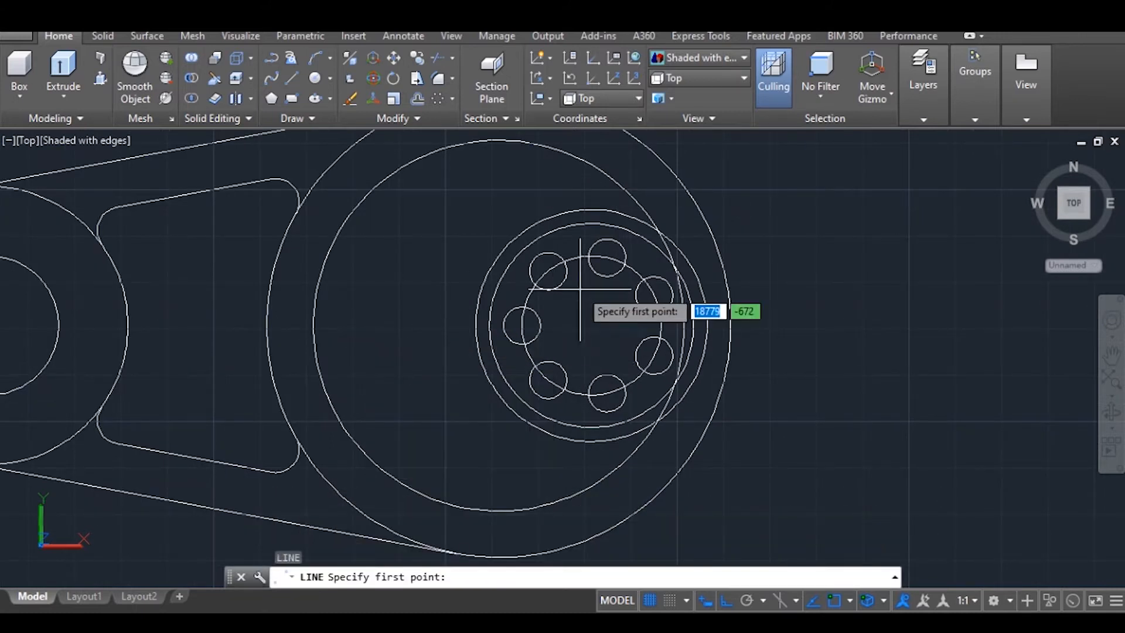
left_click(592, 326)
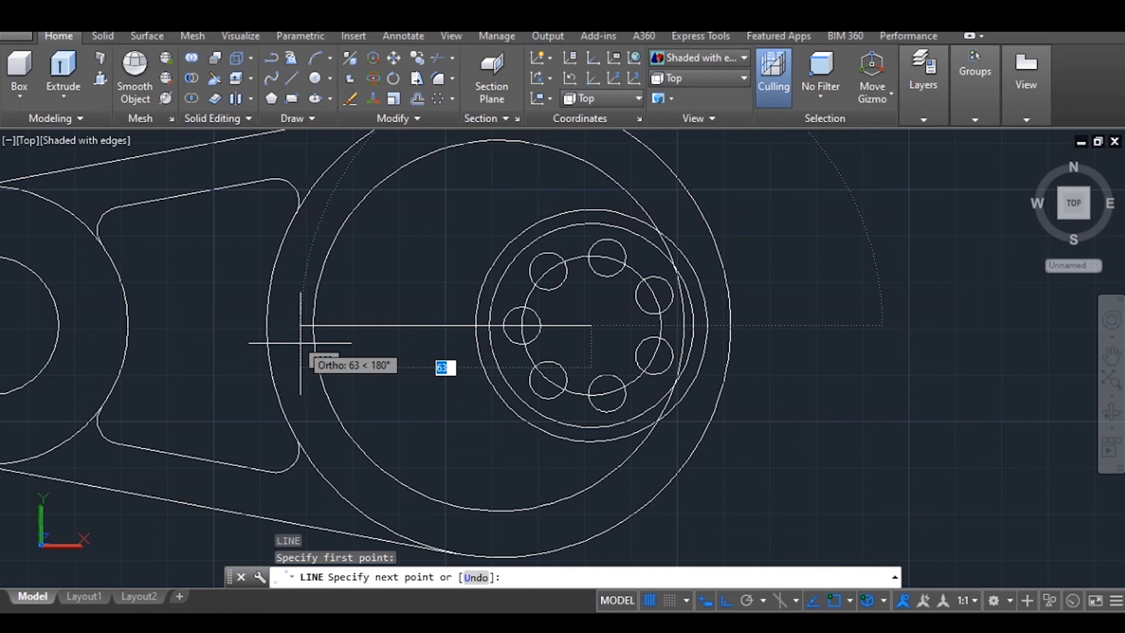
left_click(266, 326)
right_click(269, 326)
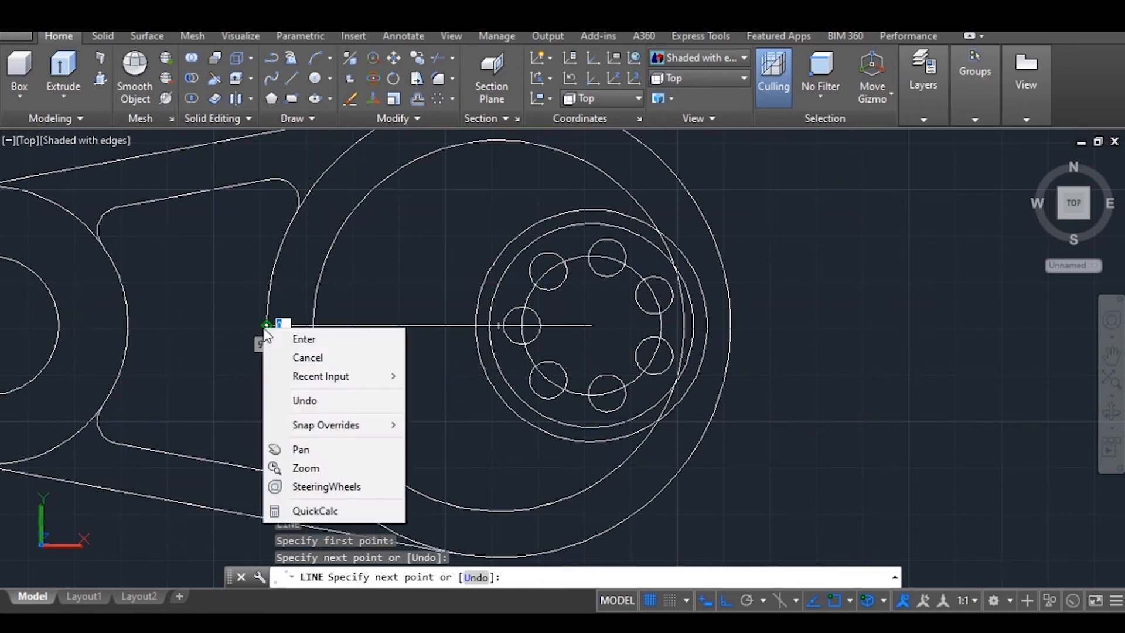
left_click(304, 336)
Offset the horizontal centre line by 5 both above and below
scroll(382, 320, "down", 1)
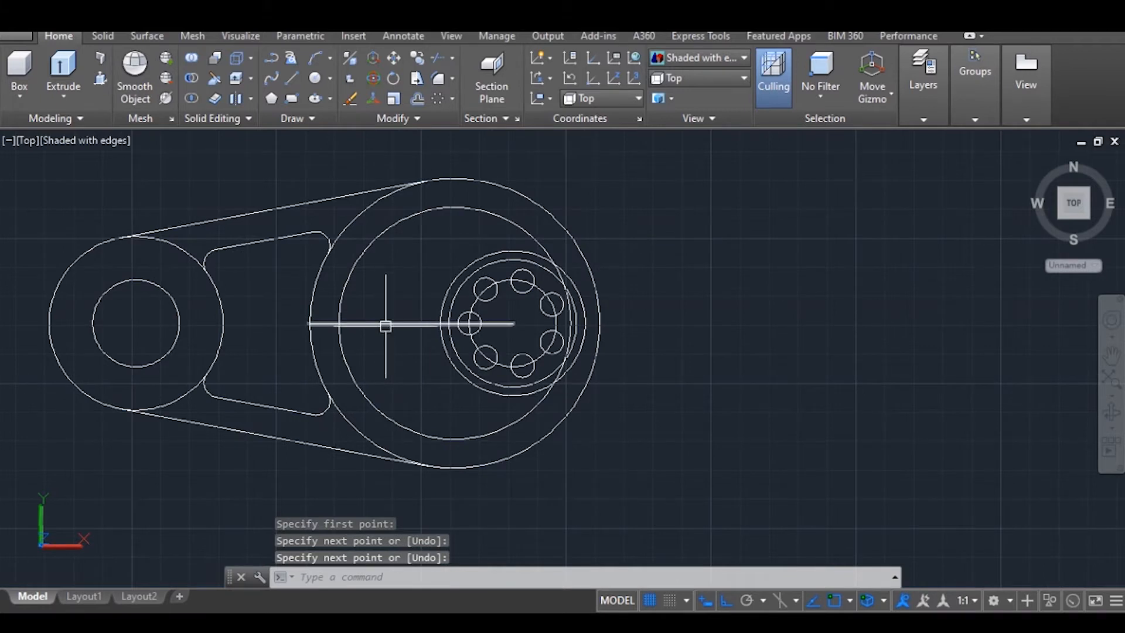
left_click(385, 326)
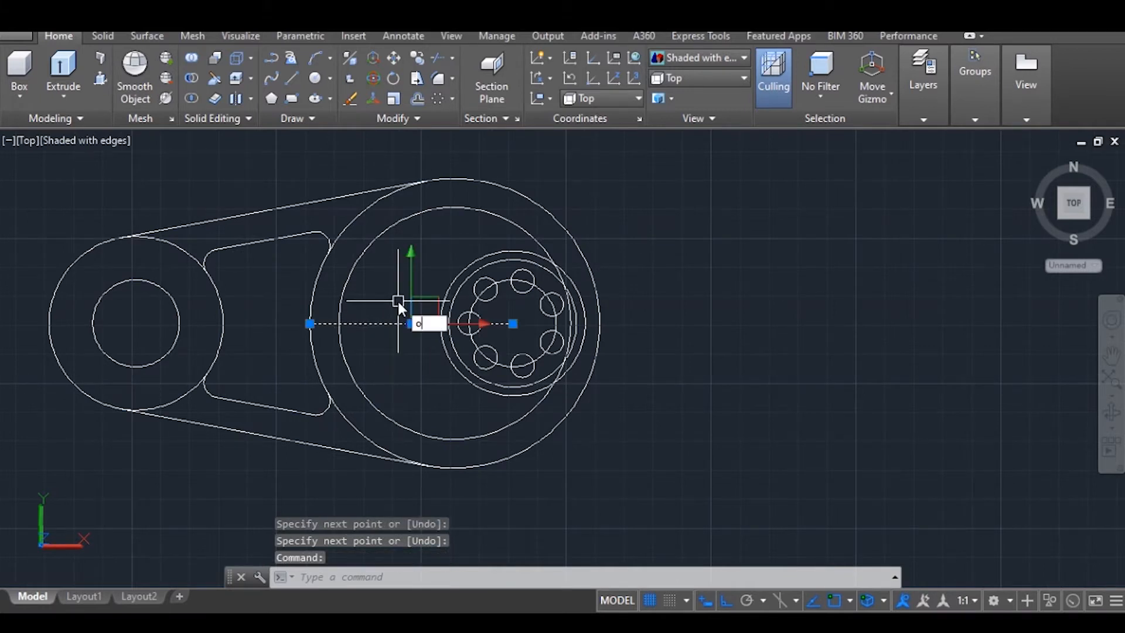
type("ff")
key("Return")
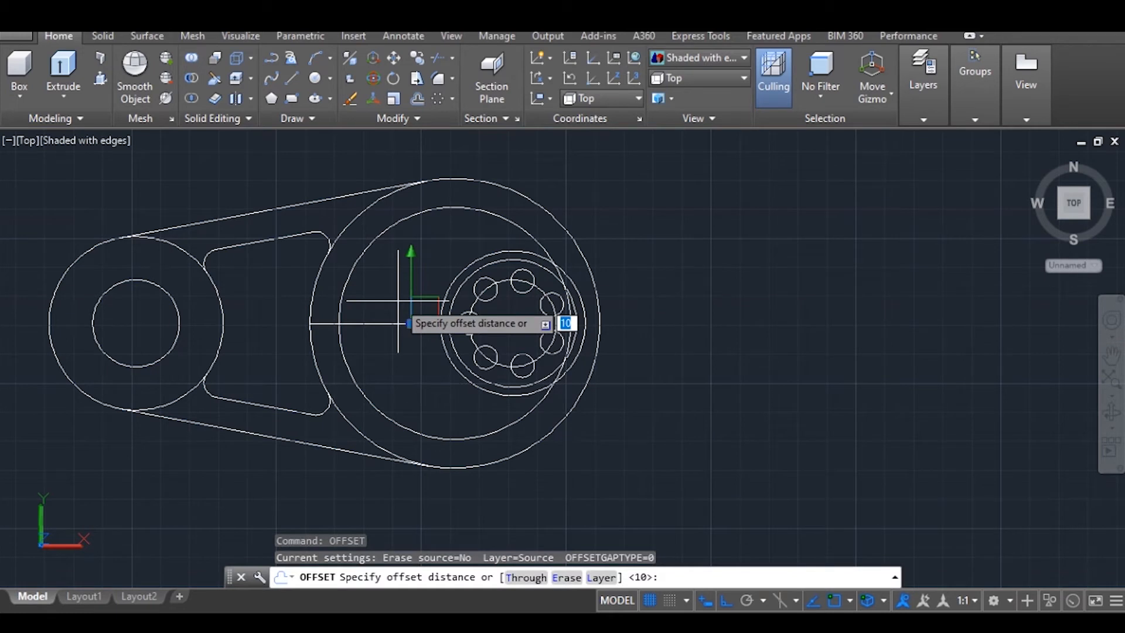
type("5")
key("Return")
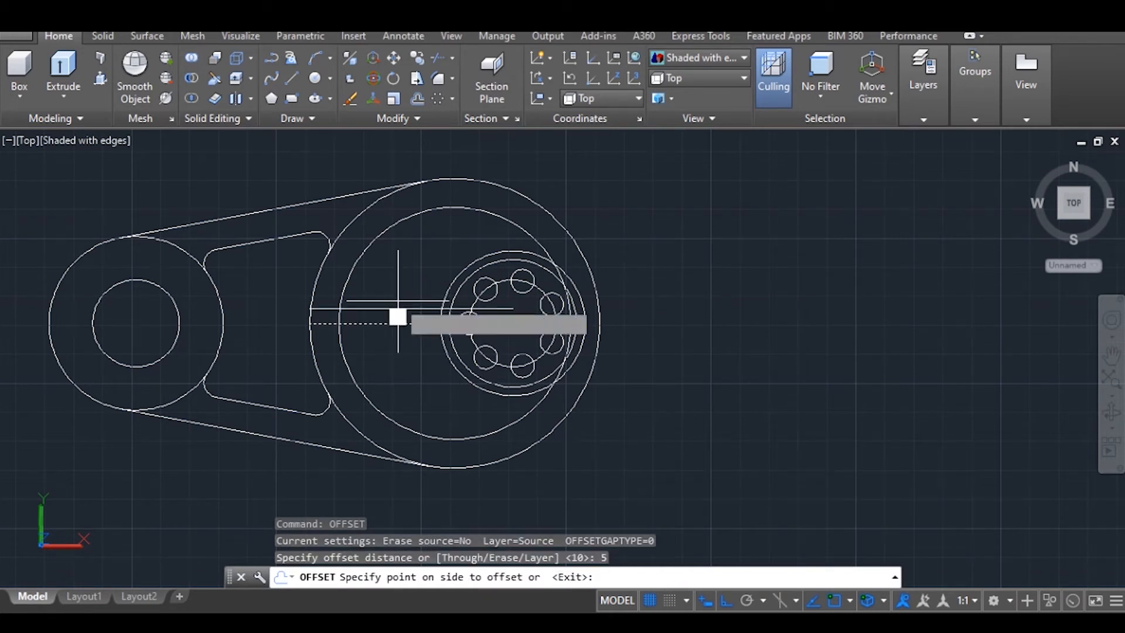
left_click(398, 301)
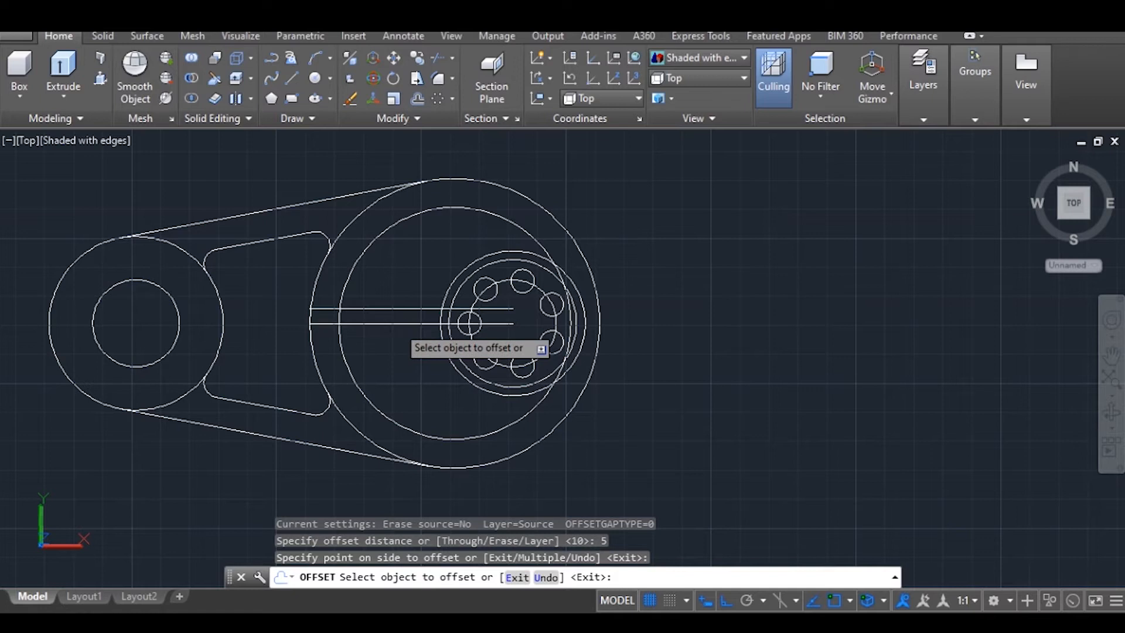
left_click(396, 323)
left_click(402, 367)
key("Return")
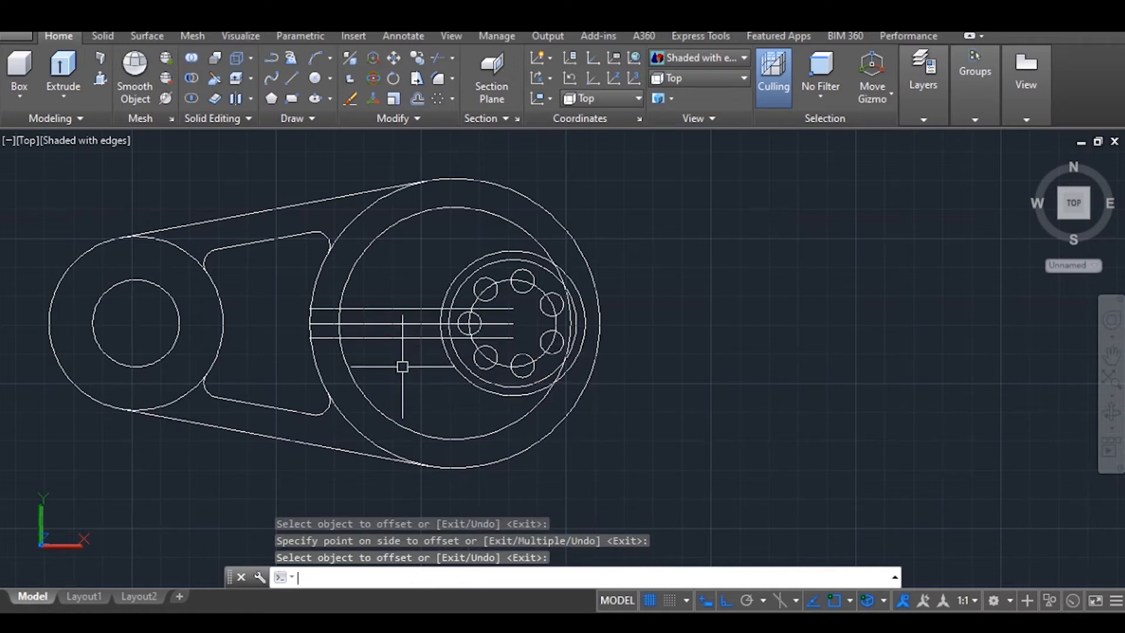
Fillet the left ends of both offset lines to the large circle just inside the radius 50 circle, with radius 5
type("FILL")
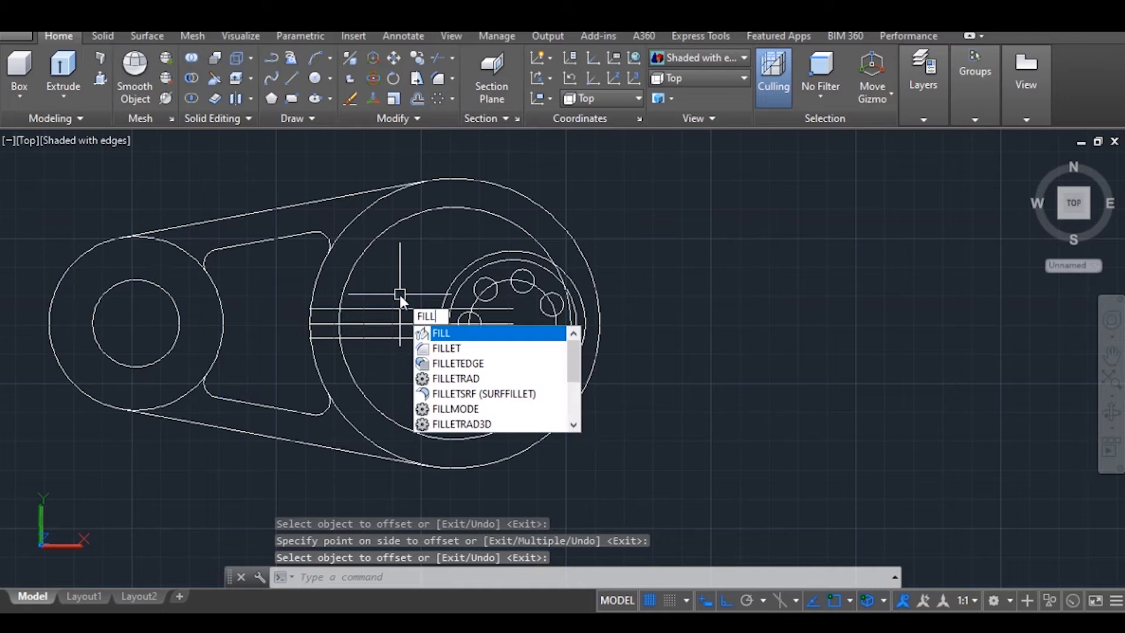
left_click(421, 348)
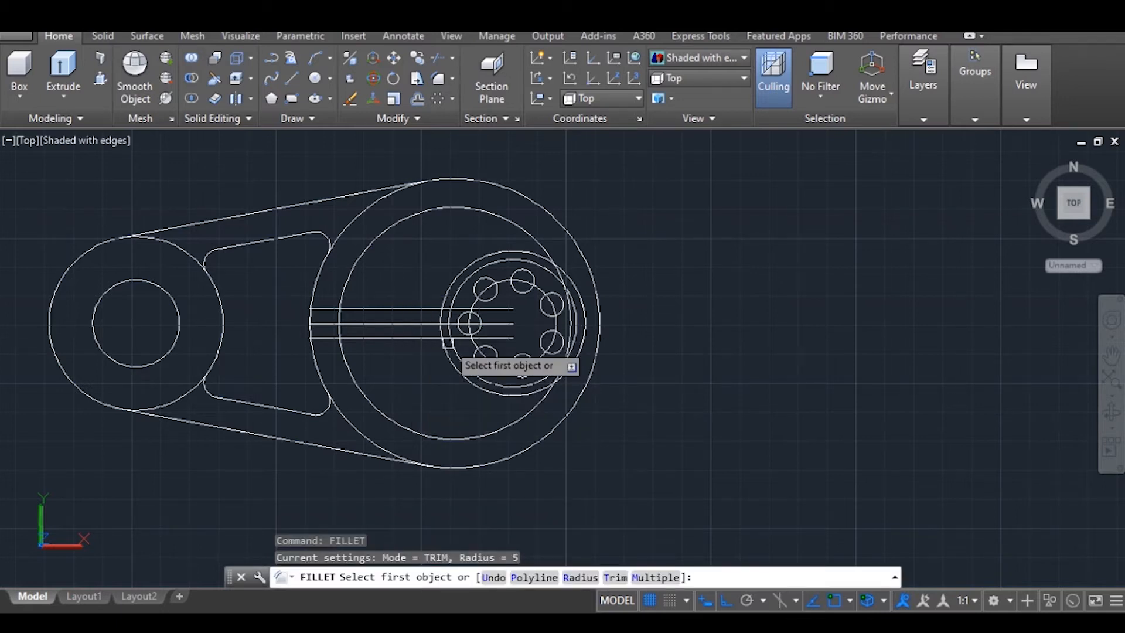
type("r")
key("Return")
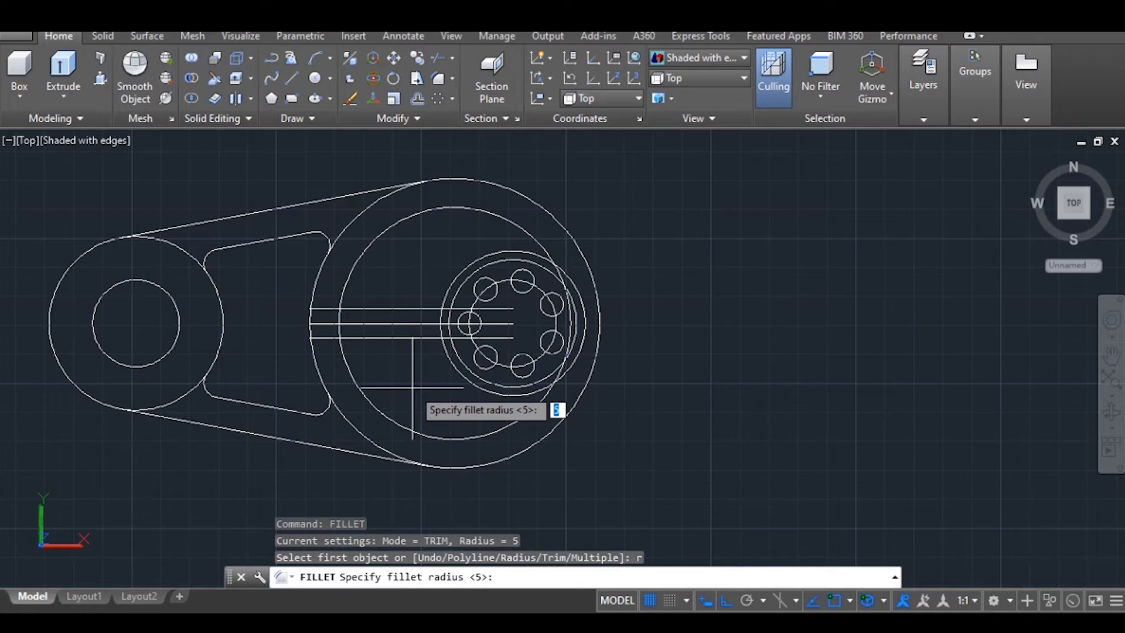
type("5")
key("Return")
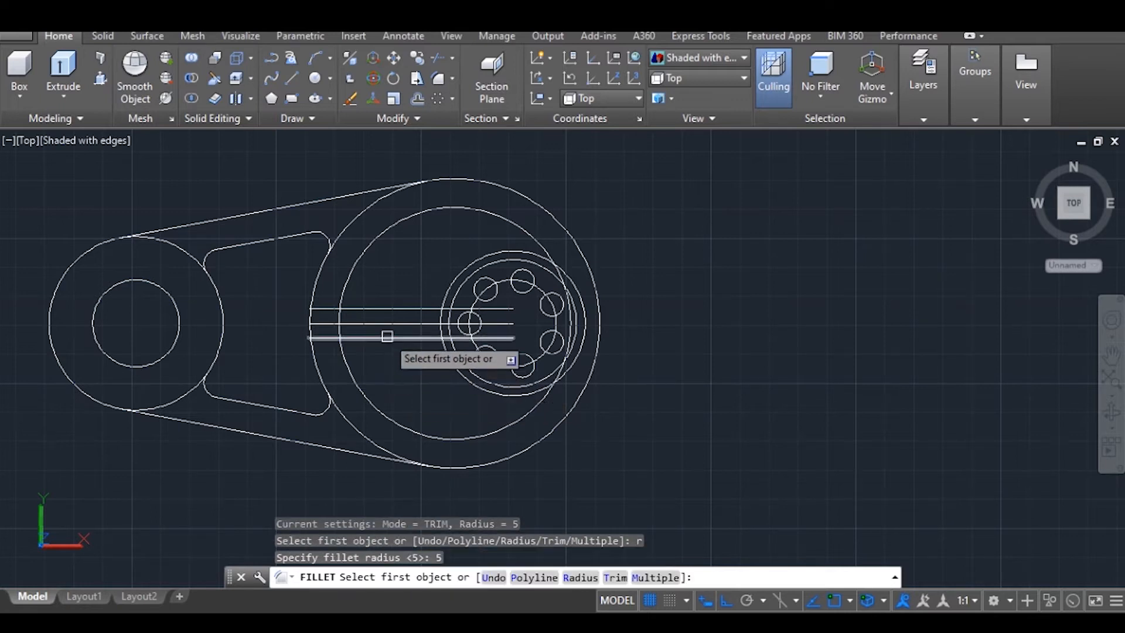
left_click(343, 306)
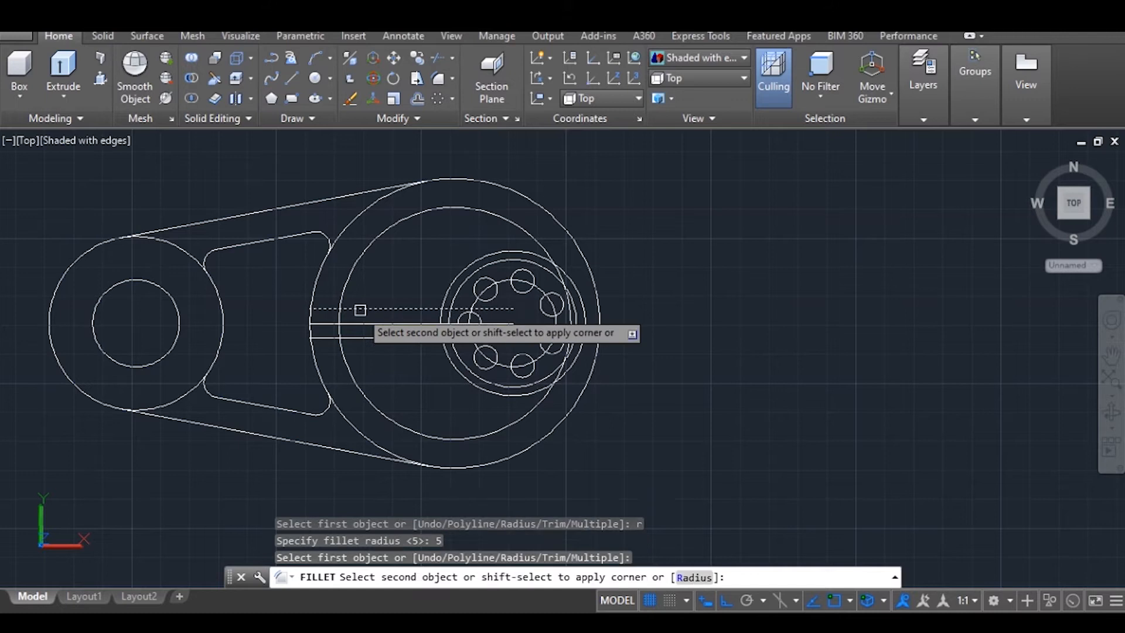
left_click(350, 282)
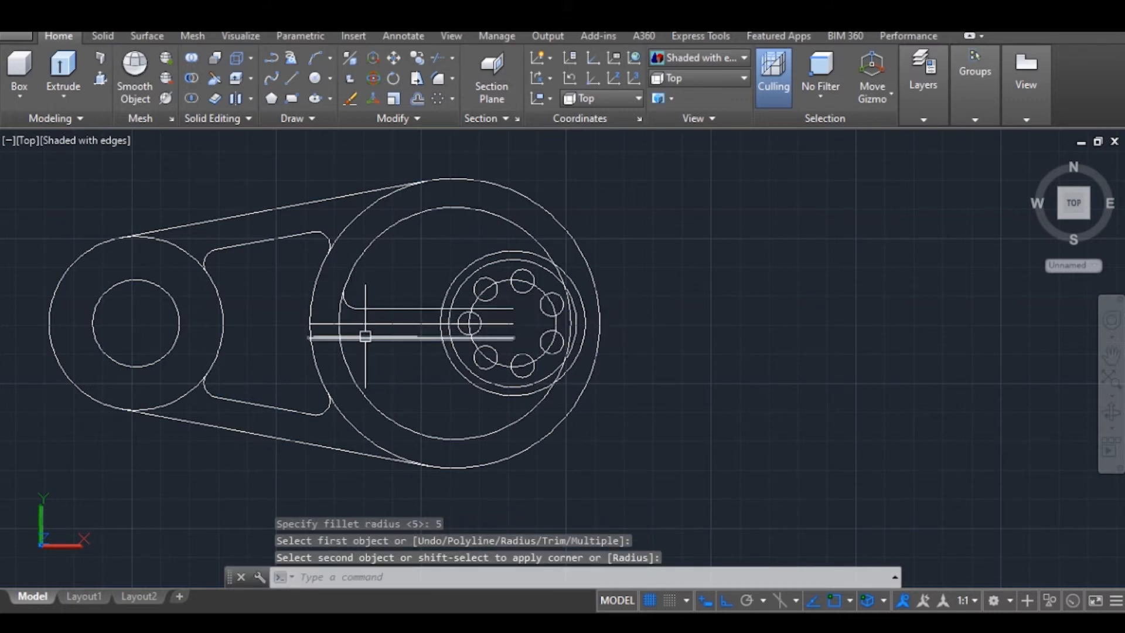
key("Return")
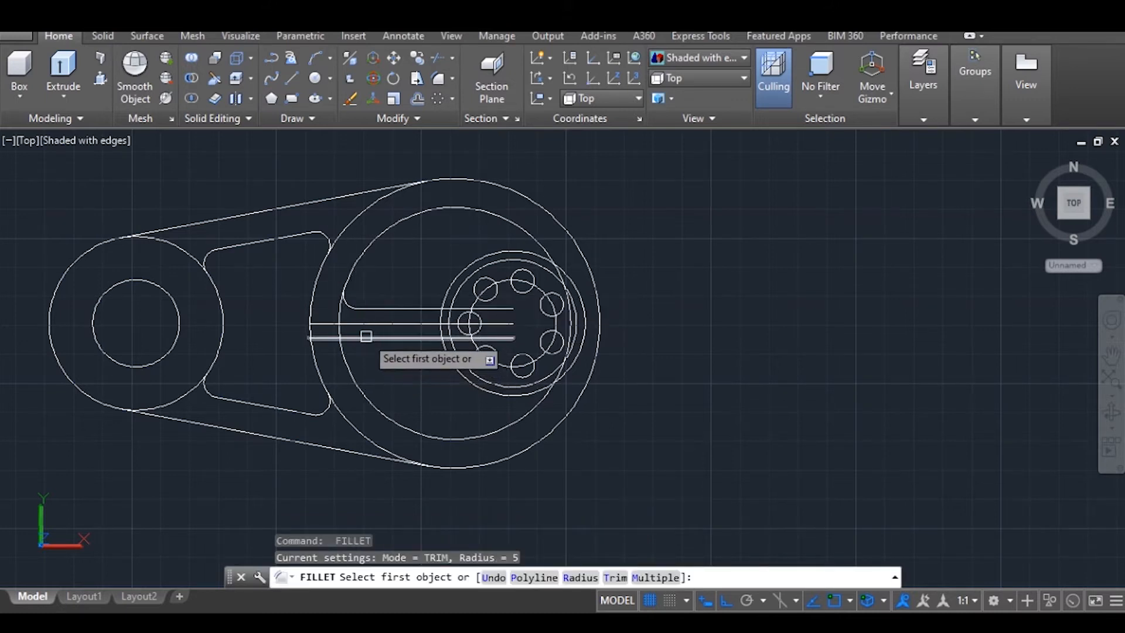
left_click(367, 338)
left_click(352, 368)
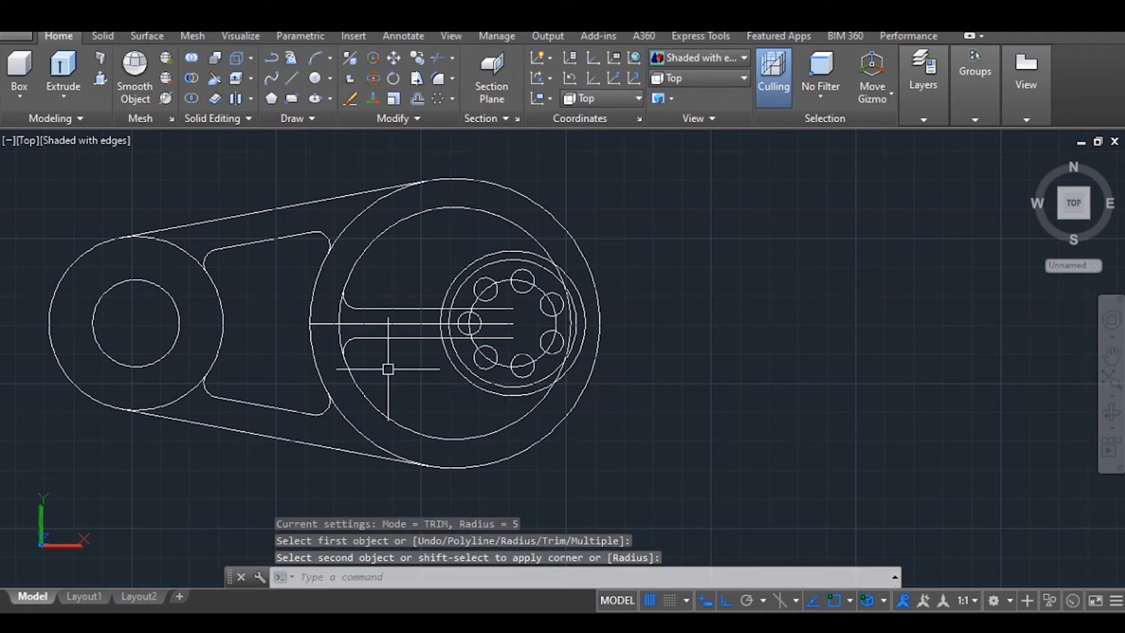
Fillet the radius 25 circle to the large inner circle with radius 5 near their upper intersection
key("Return")
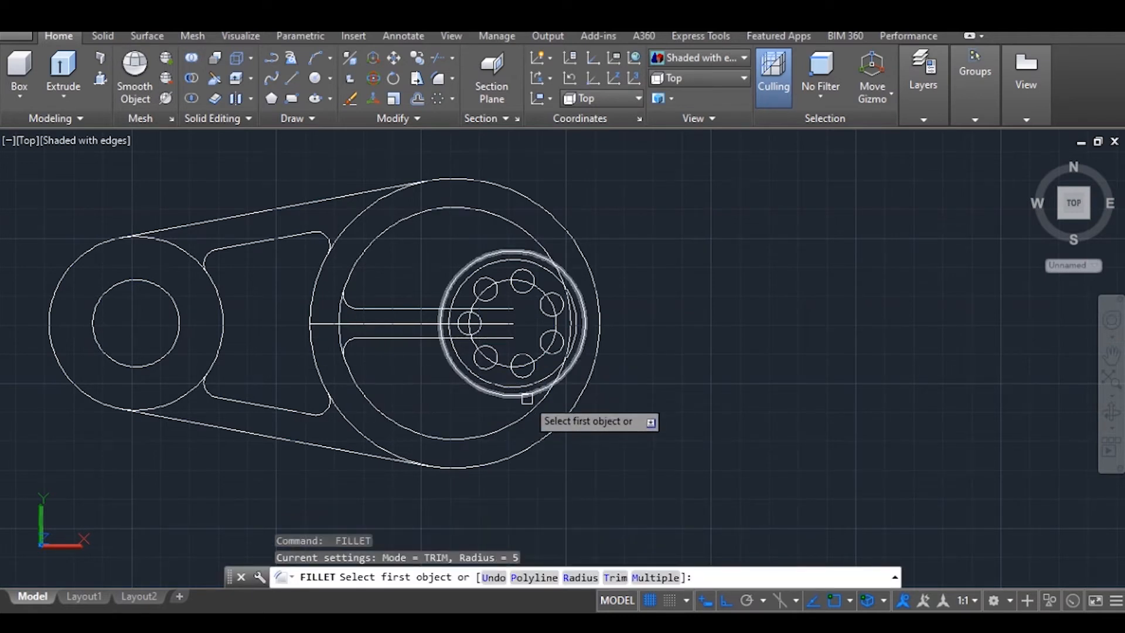
scroll(541, 249, "down", 2)
scroll(538, 246, "up", 6)
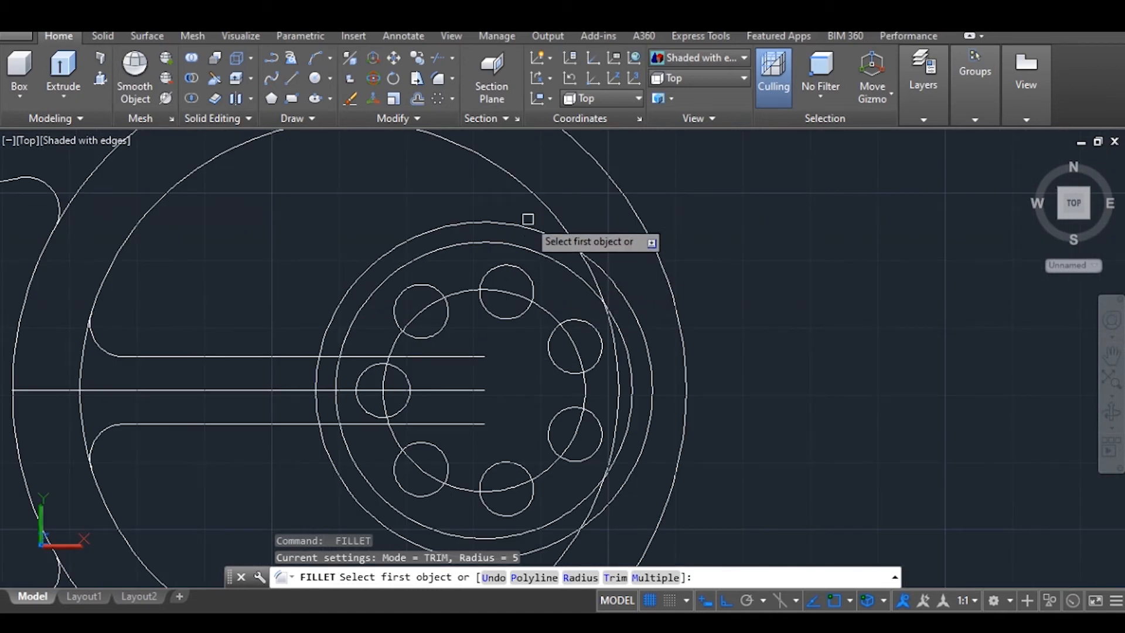
left_click(533, 229)
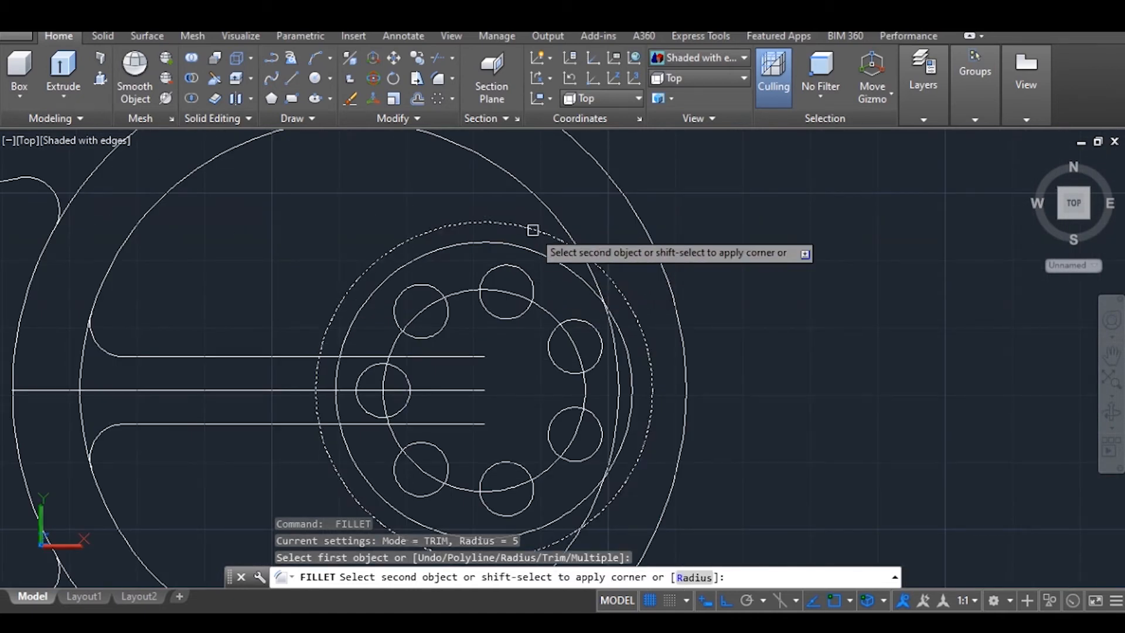
left_click(540, 200)
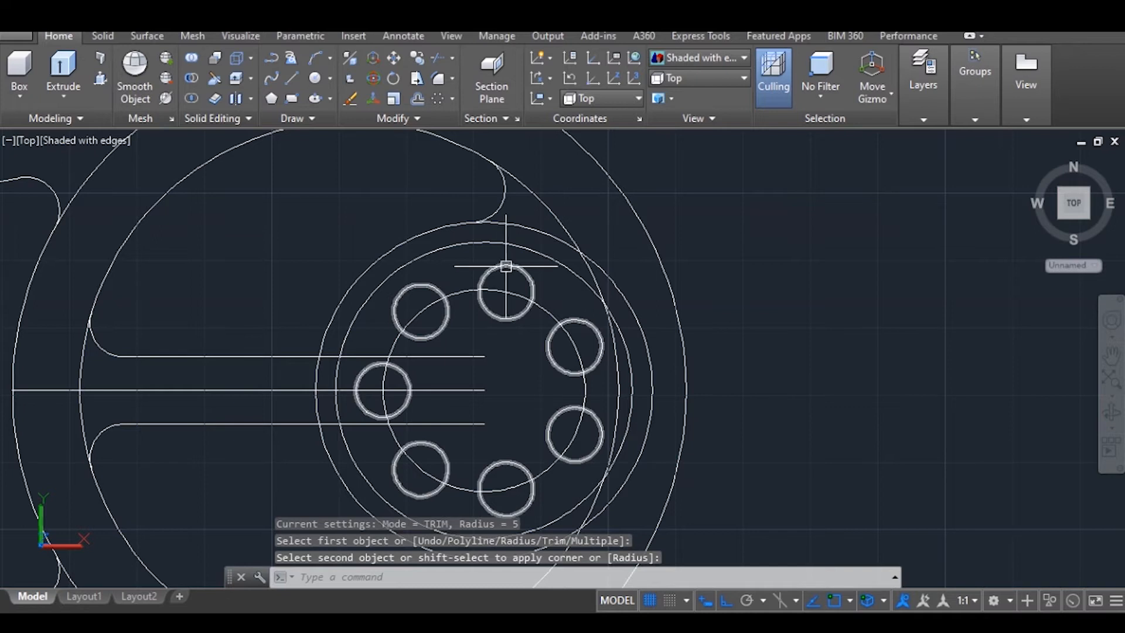
scroll(503, 277, "down", 5)
Fillet the radius 25 circle to the large inner circle with radius 5 near their lower intersection
key("Return")
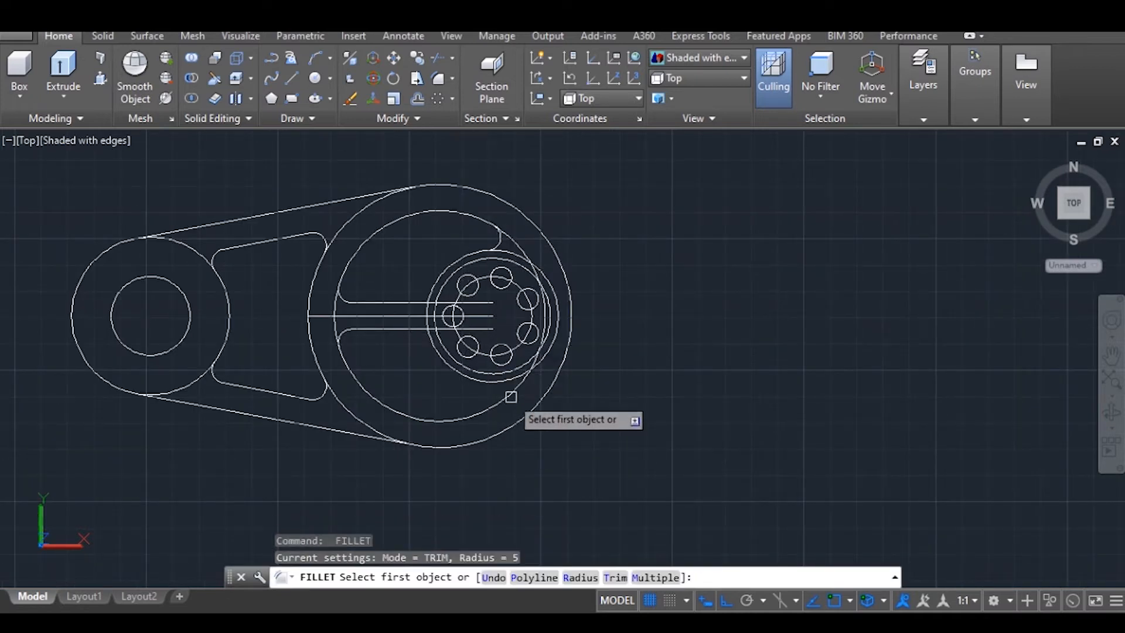
scroll(511, 393, "down", 4)
scroll(509, 390, "up", 10)
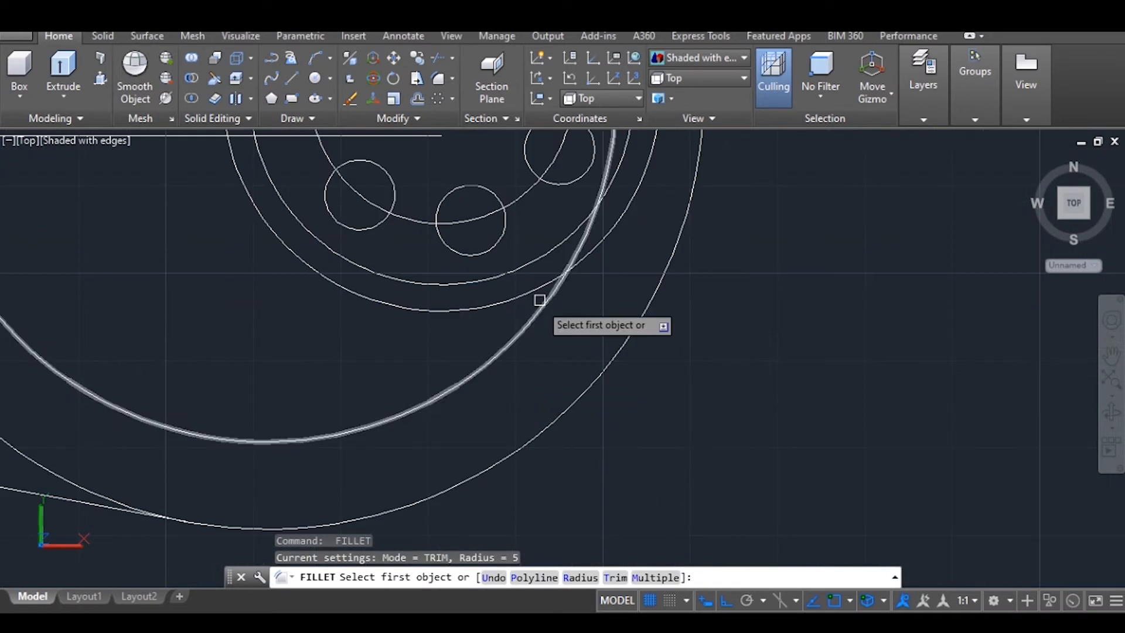
left_click(534, 289)
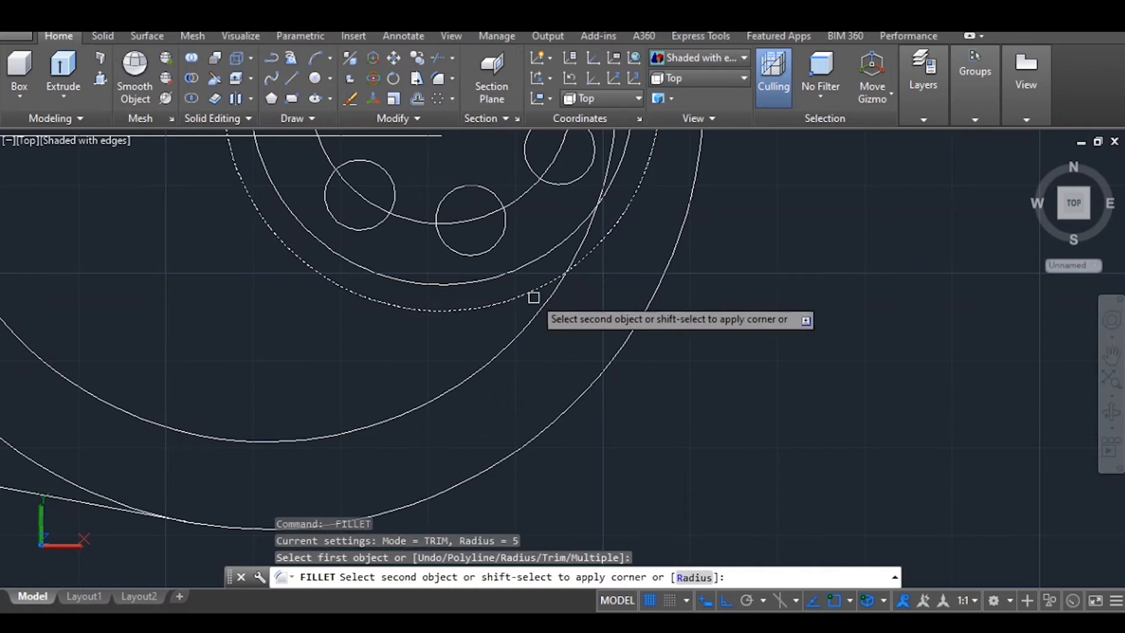
left_click(533, 316)
scroll(375, 344, "down", 3)
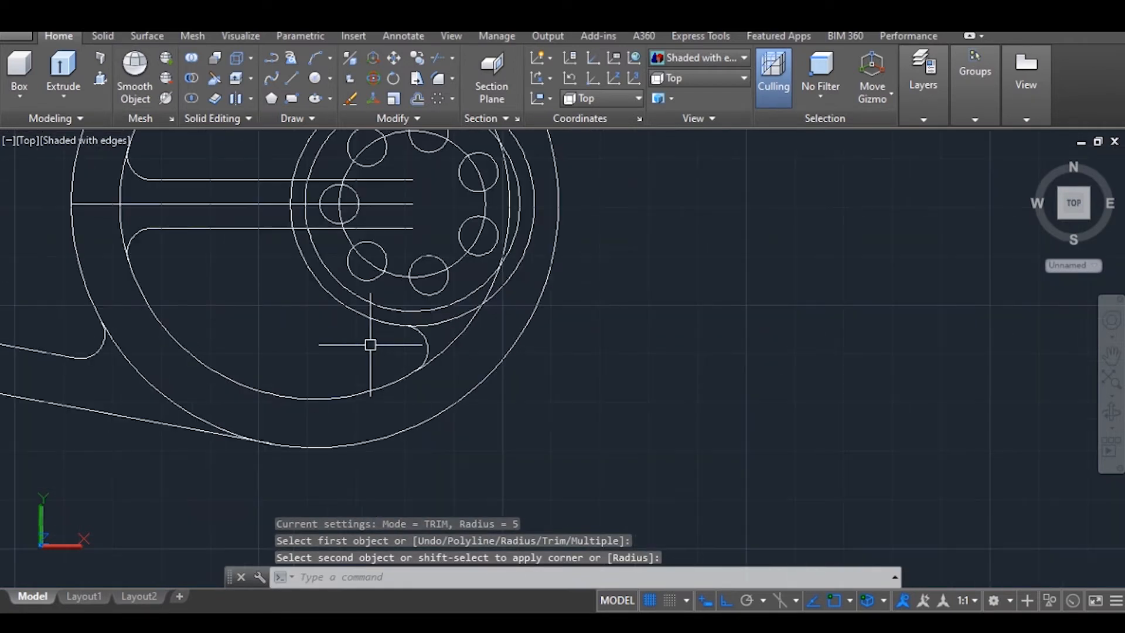
key("Return")
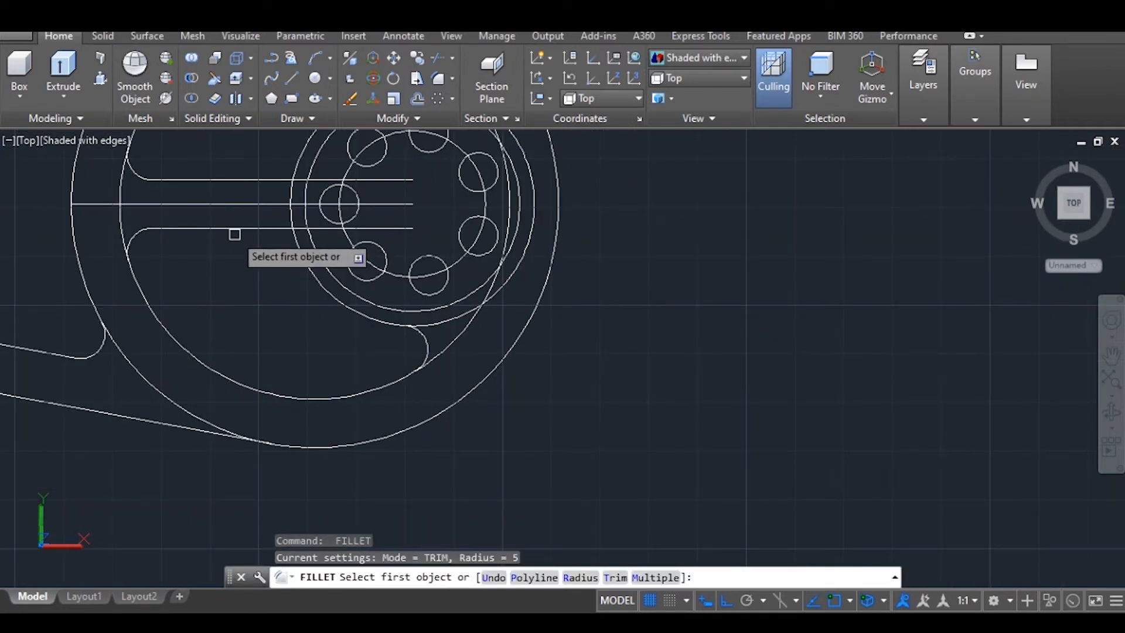
scroll(232, 227, "down", 5)
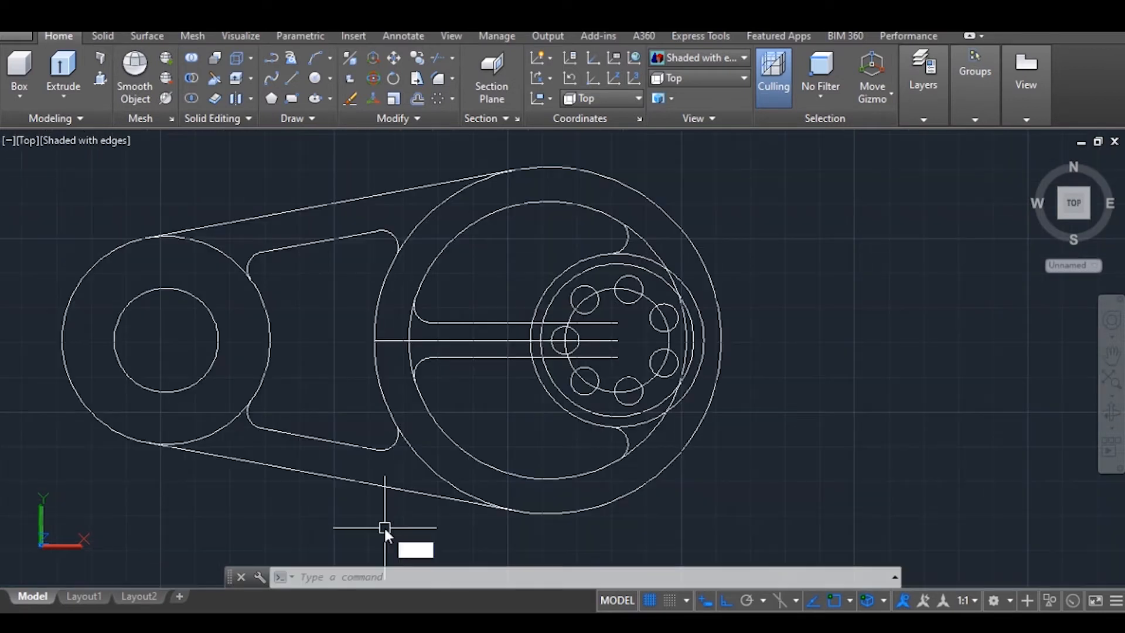
Trim the large inner circle beyond its upper and lower fillets with the radius 25 circle, using all objects as cutting edges
type("TR")
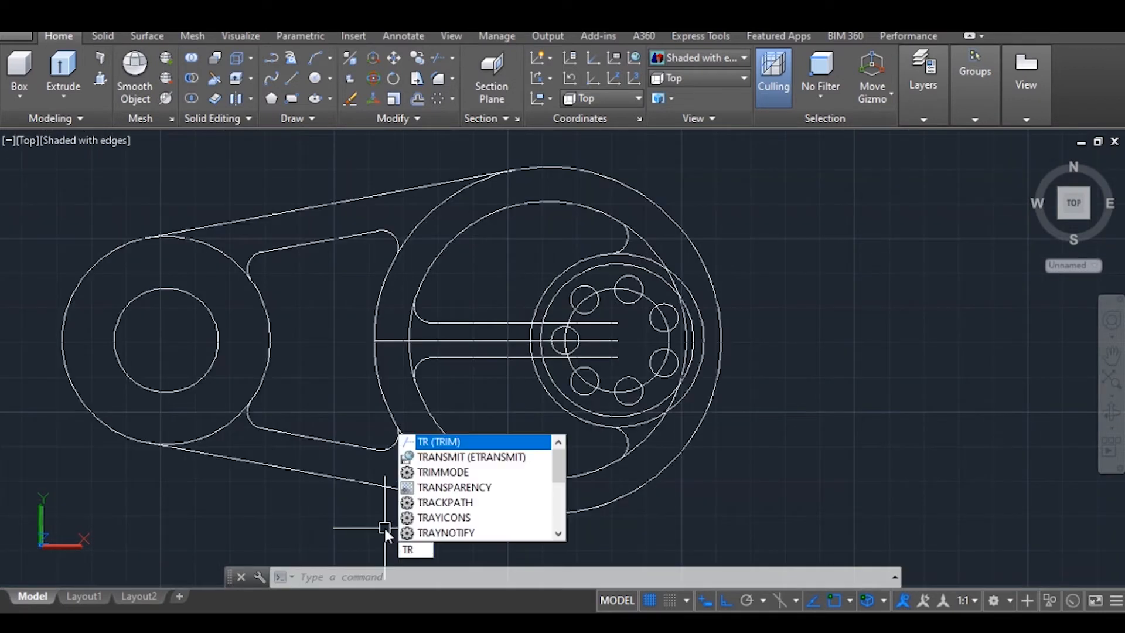
key("Return")
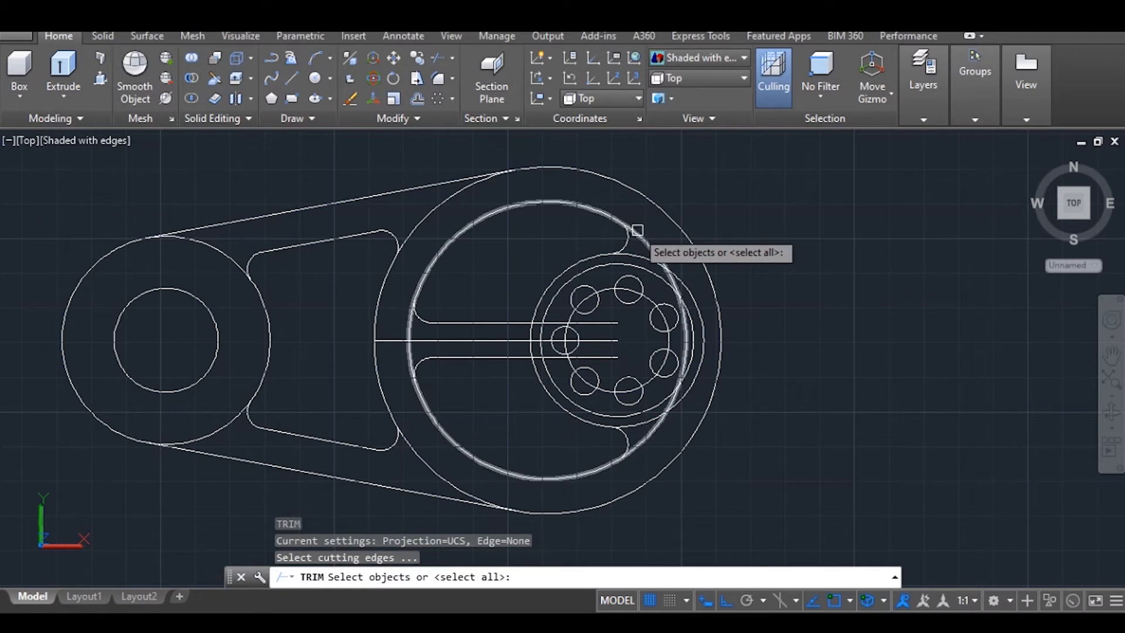
key("Return")
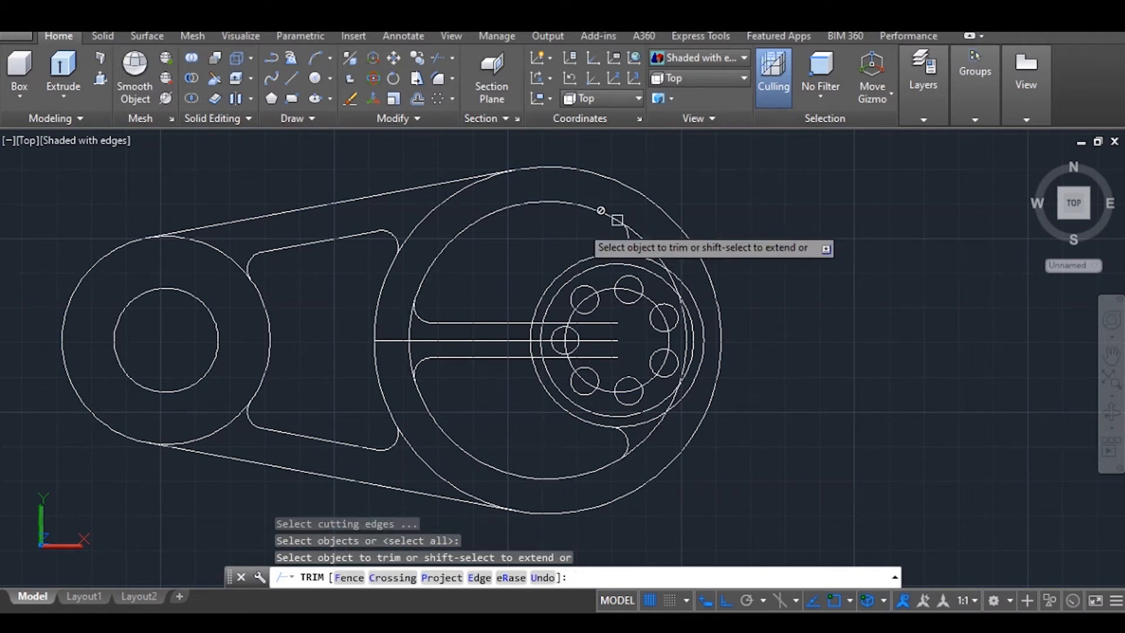
left_click(644, 238)
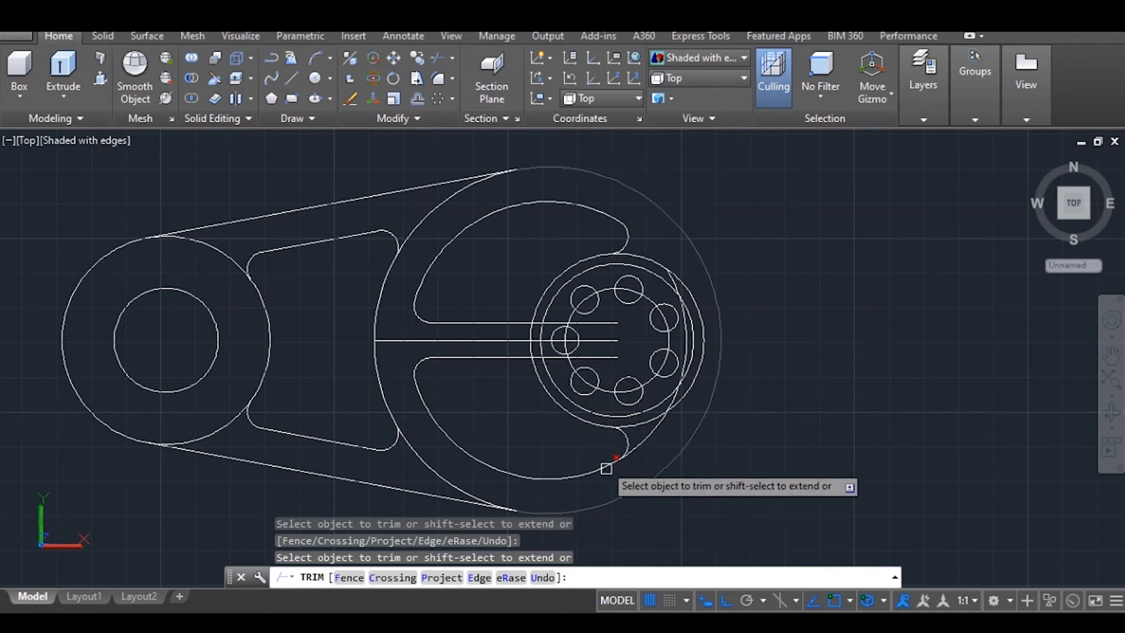
left_click(648, 437)
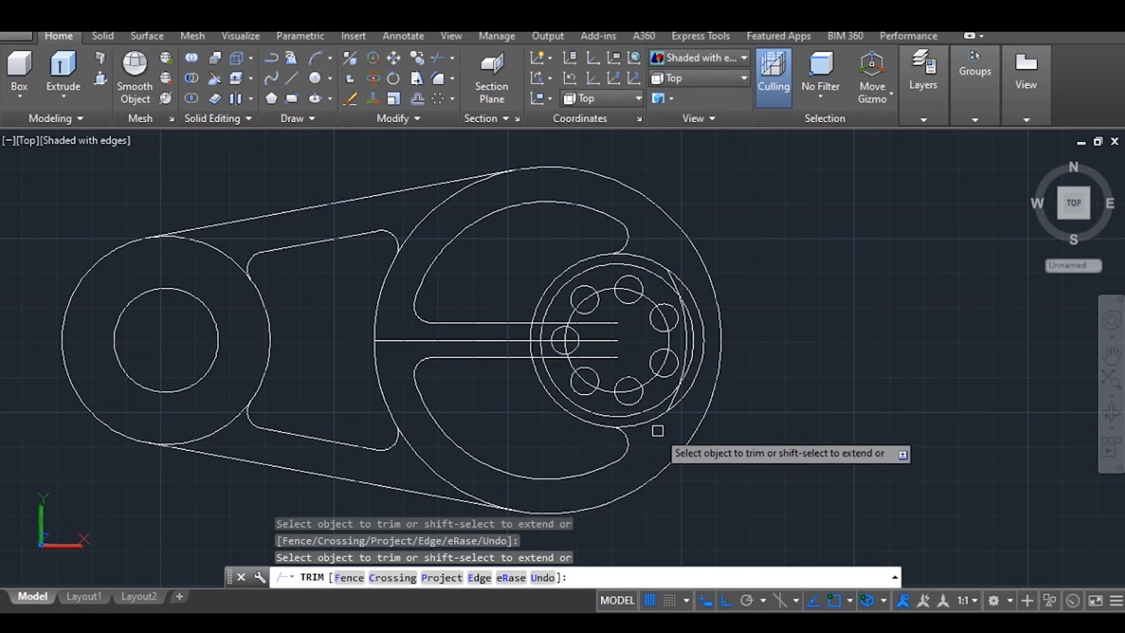
scroll(644, 346, "down", 1)
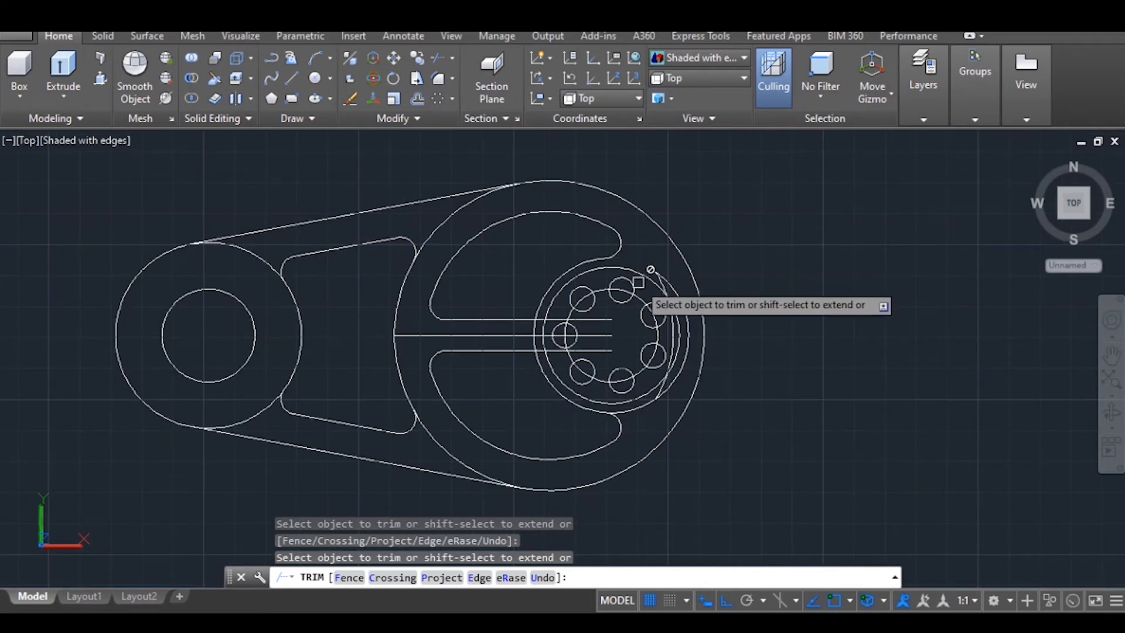
Trim the radius 25 circle beyond its two fillets and the leftover large inner circle arc crossing the hole ring
scroll(639, 283, "up", 3)
left_click(701, 276)
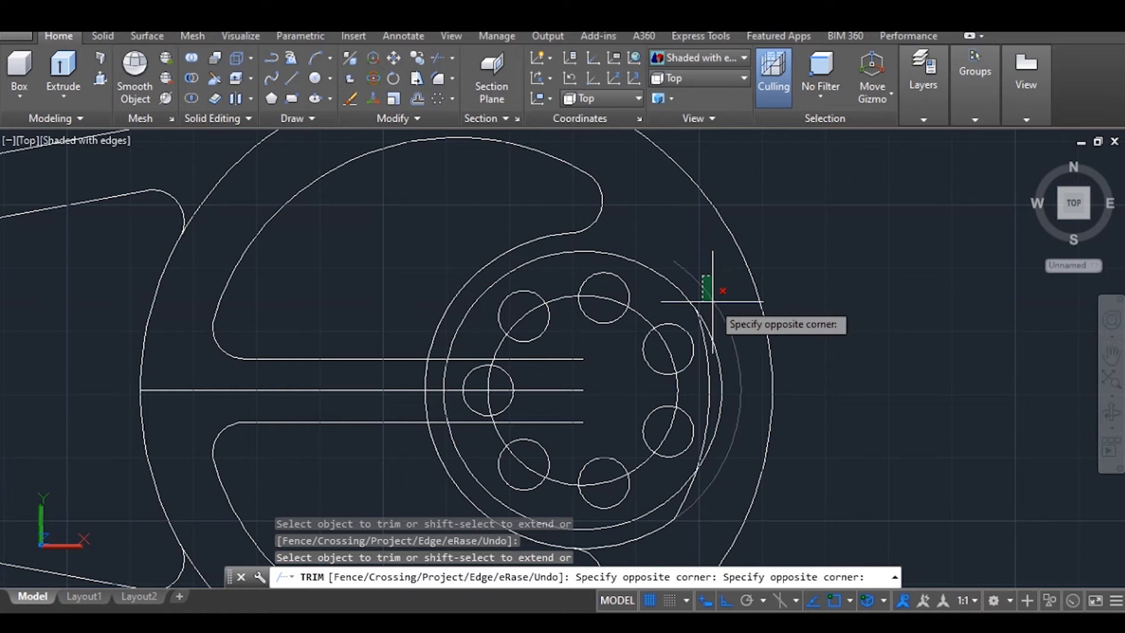
left_click(712, 302)
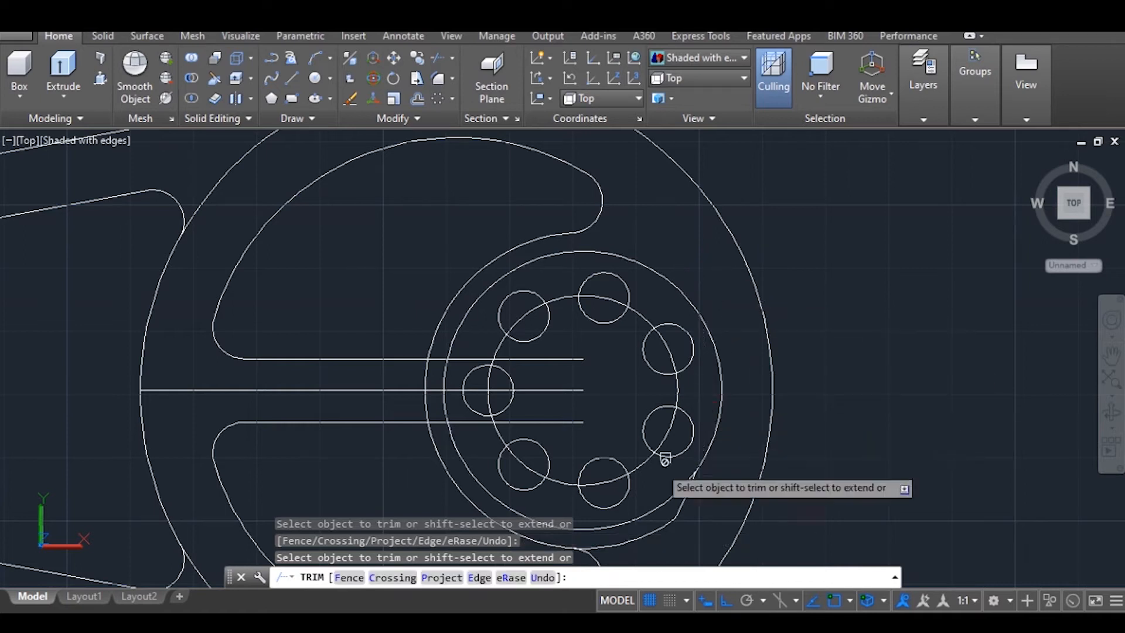
scroll(665, 460, "down", 4)
left_click(649, 496)
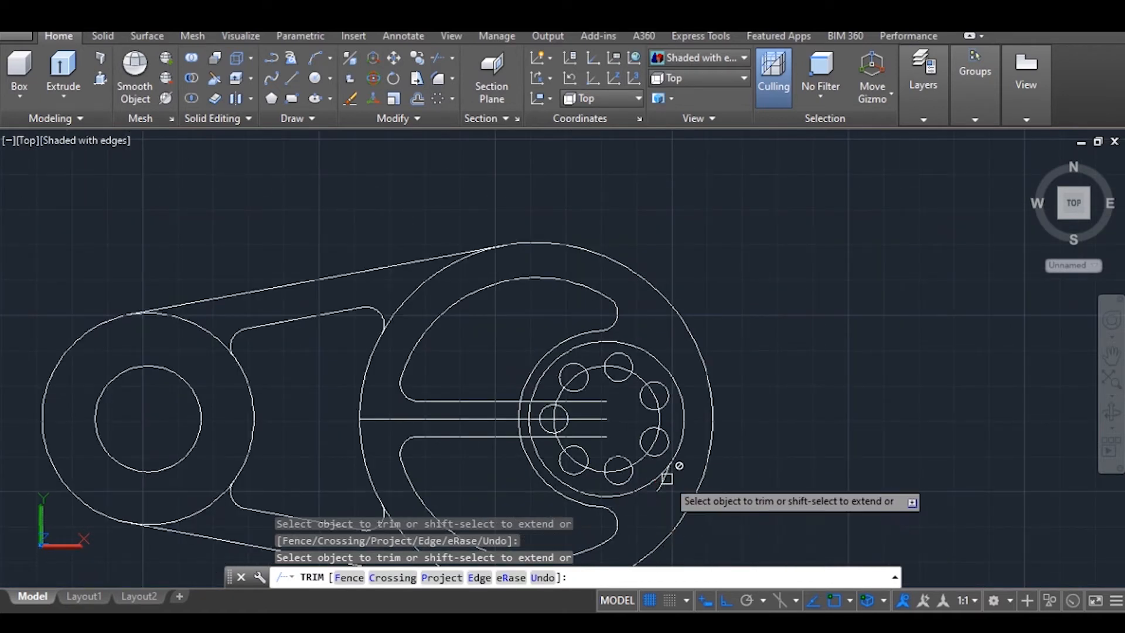
scroll(538, 397, "up", 4)
Trim the radius 25 arc between the two offset lines and the line segments between that arc and the next circle
left_click(538, 397)
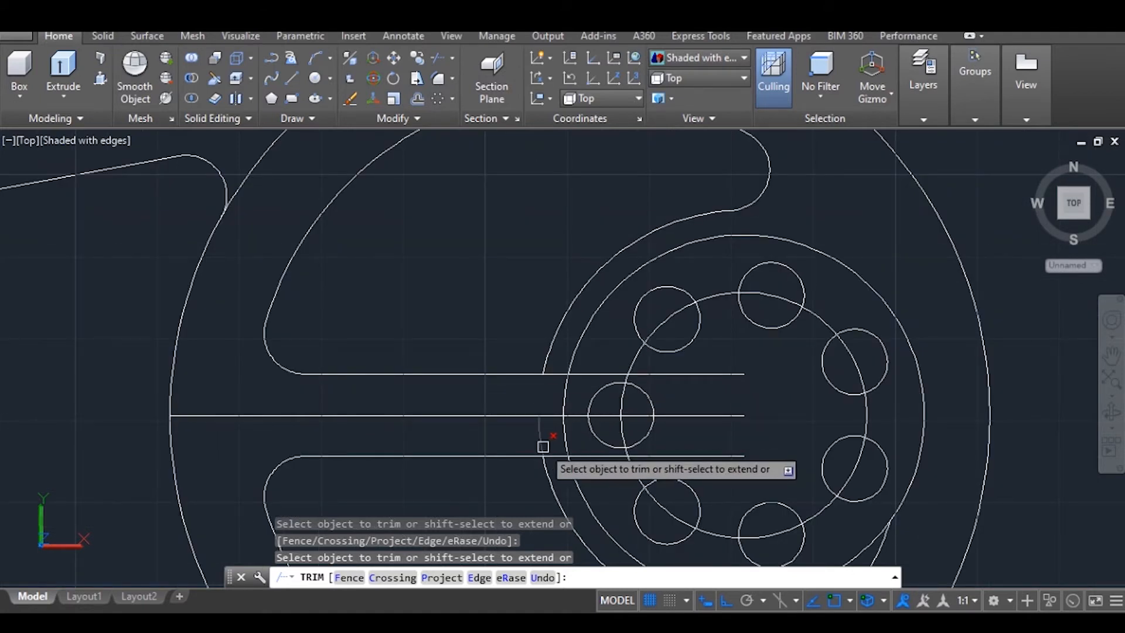
left_click(551, 455)
left_click(555, 373)
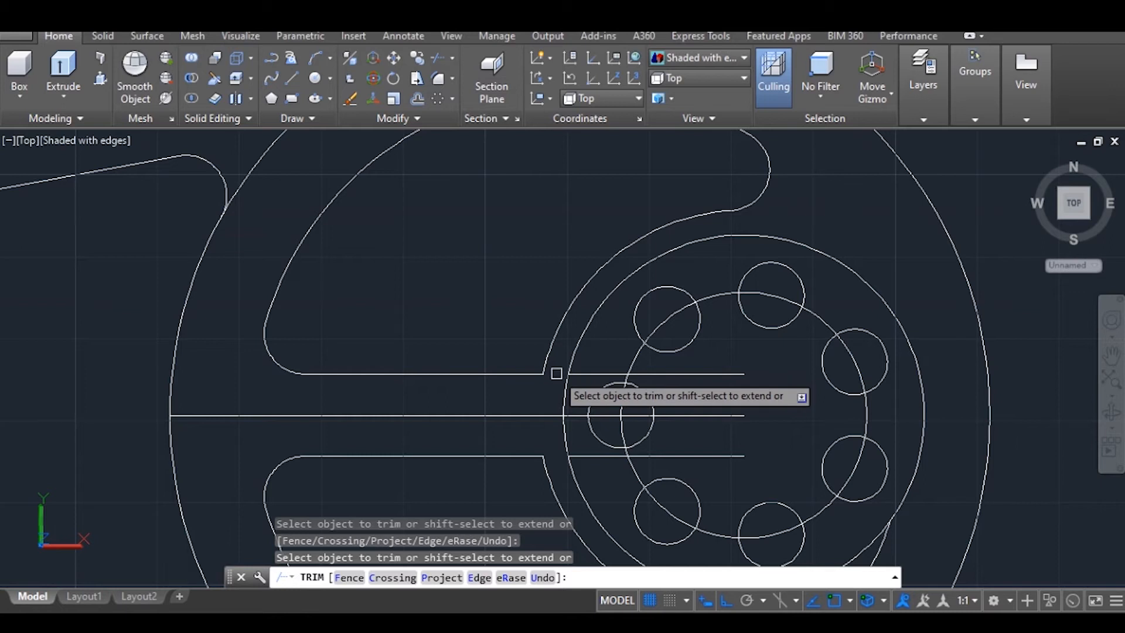
Erase the two leftover offset line pieces inside the hole ring and the horizontal centre line
key("Escape")
left_click(693, 374)
left_click(713, 455)
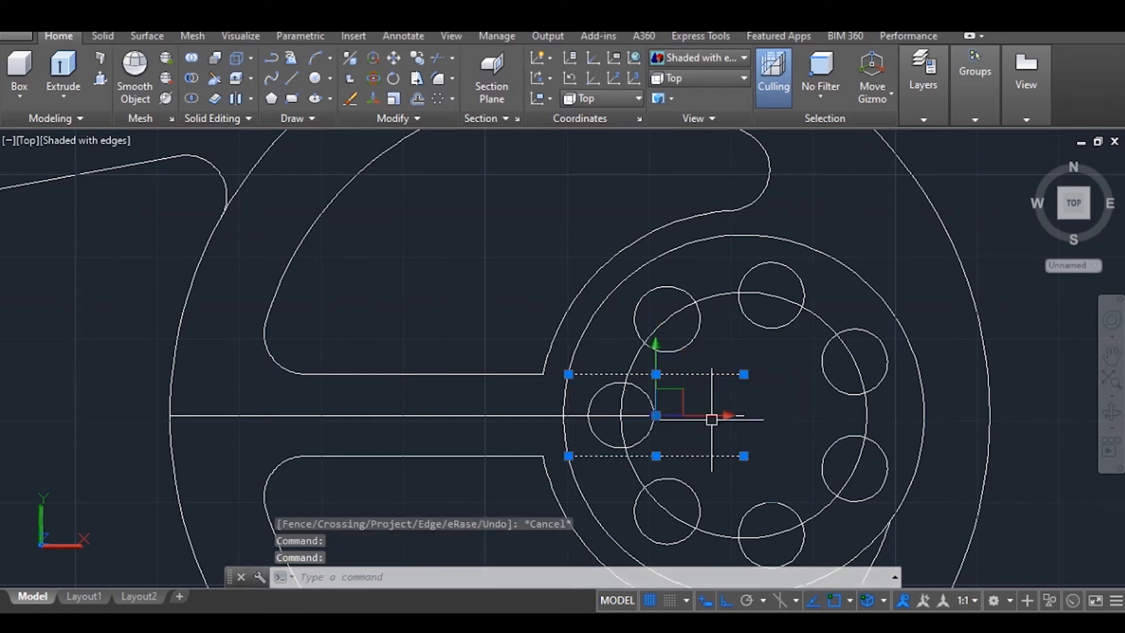
left_click_drag(750, 400, 733, 429)
type("e")
key("Return")
scroll(727, 425, "down", 4)
middle_click_drag(815, 462, 821, 431)
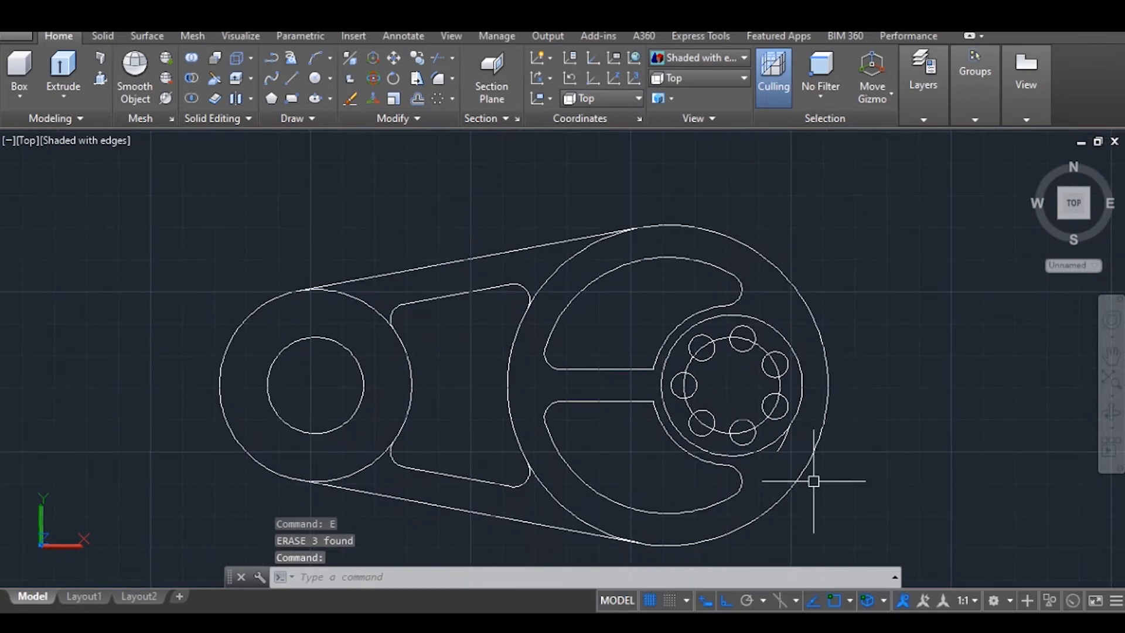
Erase the stray arc fragment at the lower right of the circle around the holes
scroll(791, 439, "up", 5)
left_click(764, 455)
type("e")
key("Return")
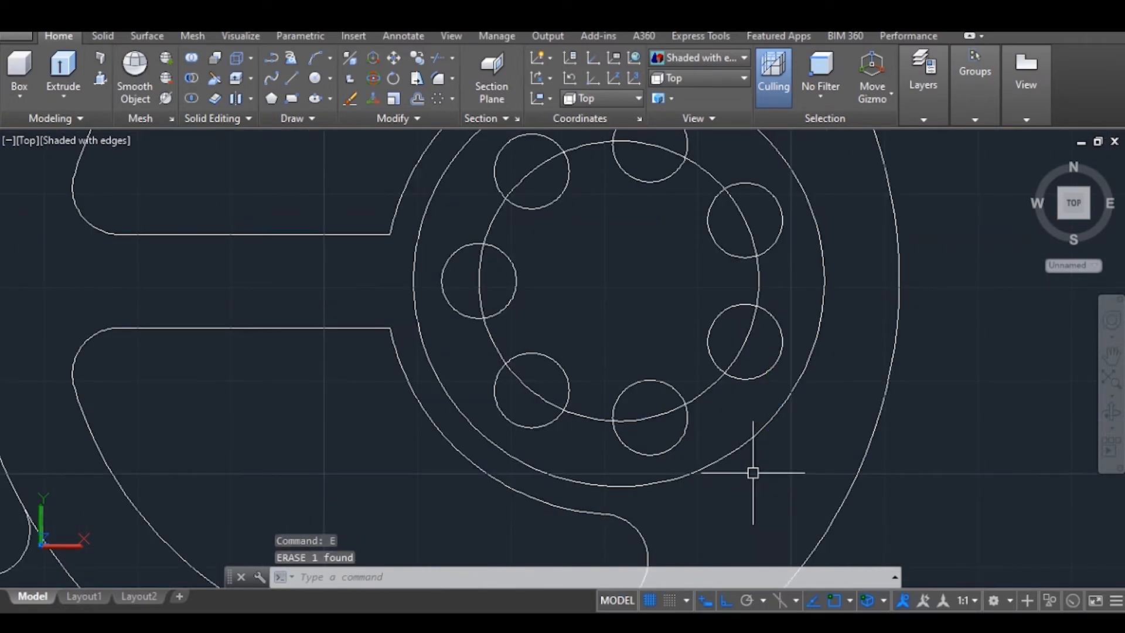
Fillet the right end of the upper rib line to the radius 25 arc with radius 5
scroll(684, 426, "down", 5)
scroll(563, 393, "up", 2)
type("f")
key("Return")
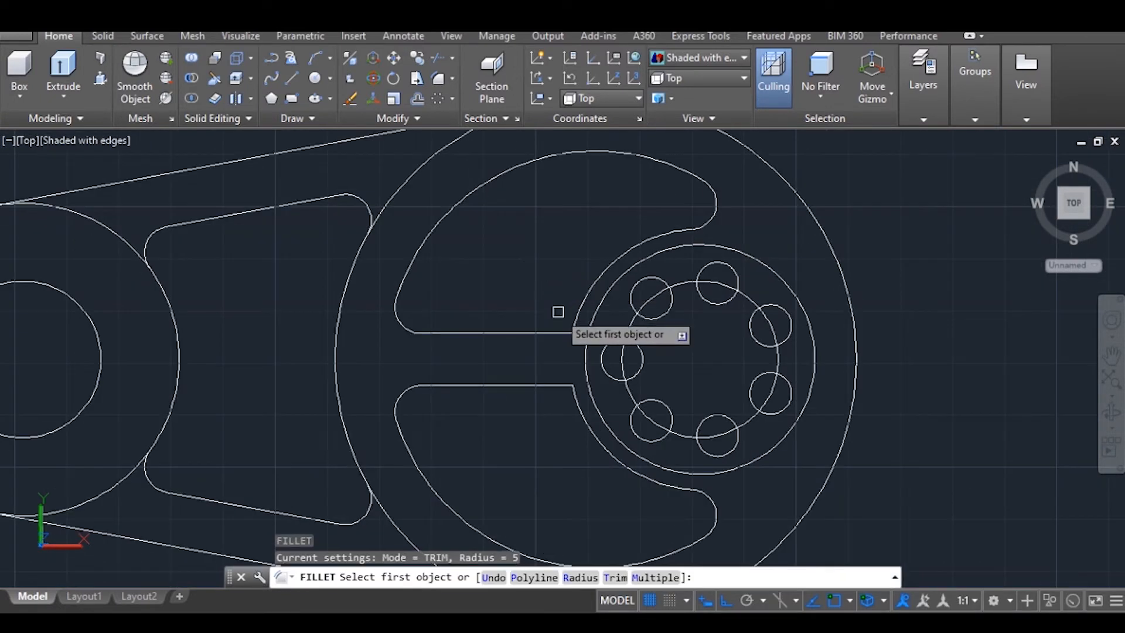
left_click(550, 332)
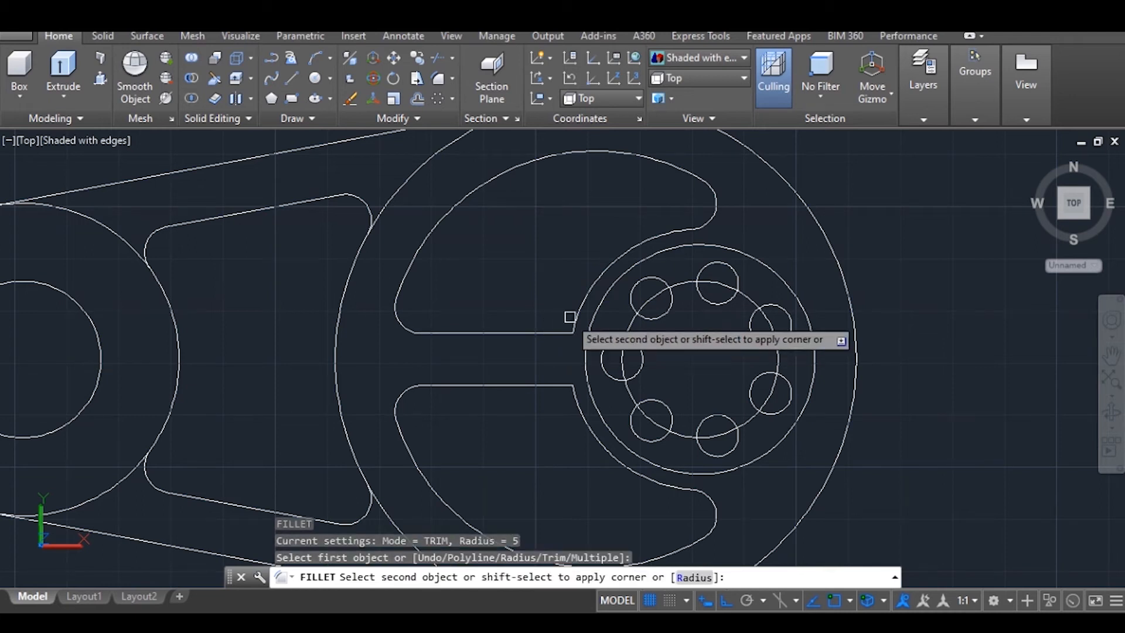
left_click(572, 317)
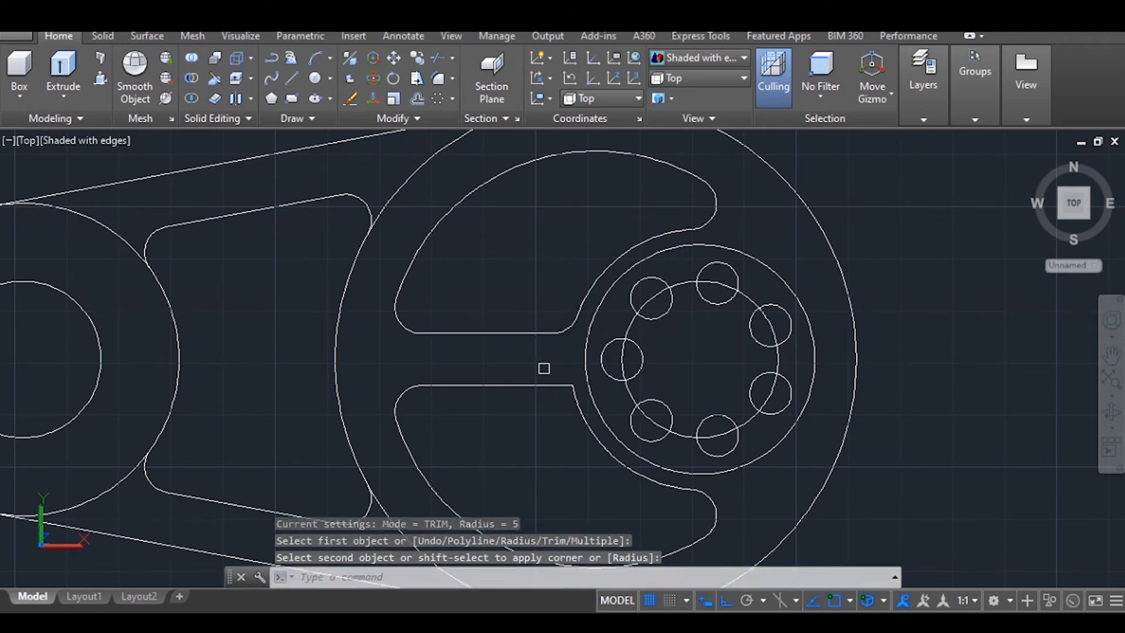
Fillet the right end of the lower rib line to the radius 25 arc with radius 5
key("Return")
left_click(540, 384)
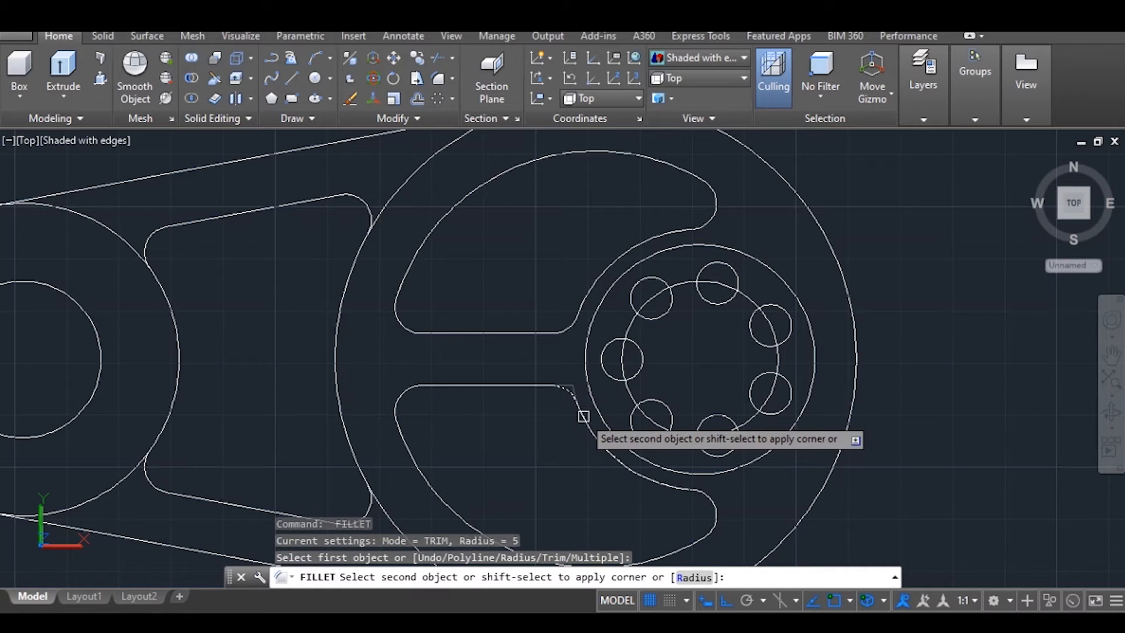
left_click(580, 415)
scroll(530, 392, "down", 5)
scroll(529, 400, "up", 2)
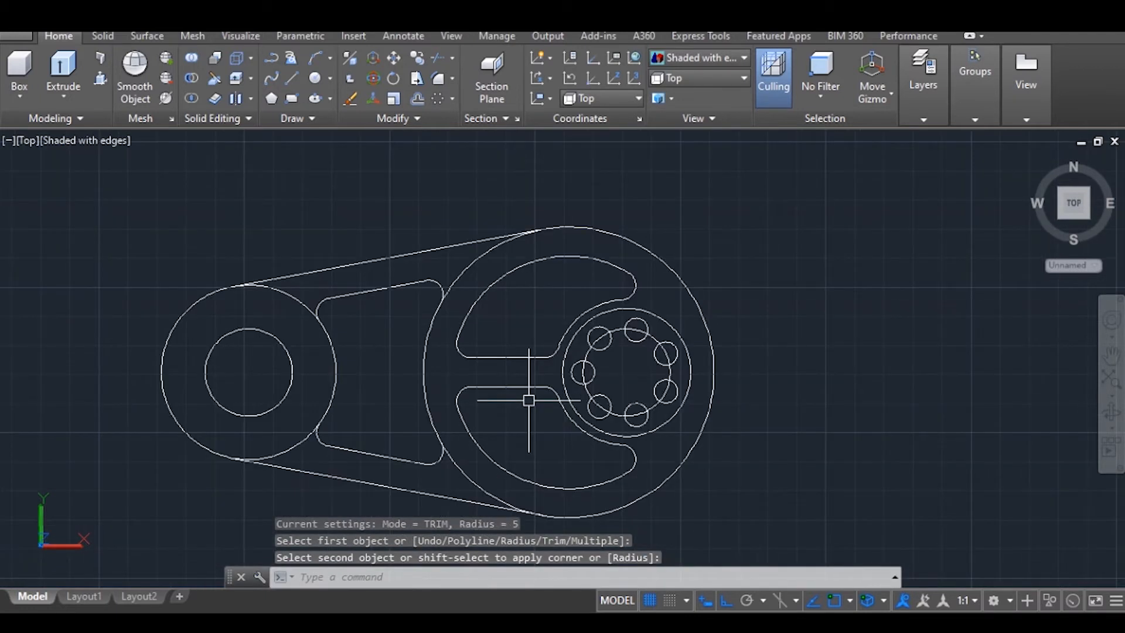
Erase the construction circle running through the centres of the small holes
scroll(642, 348, "up", 5)
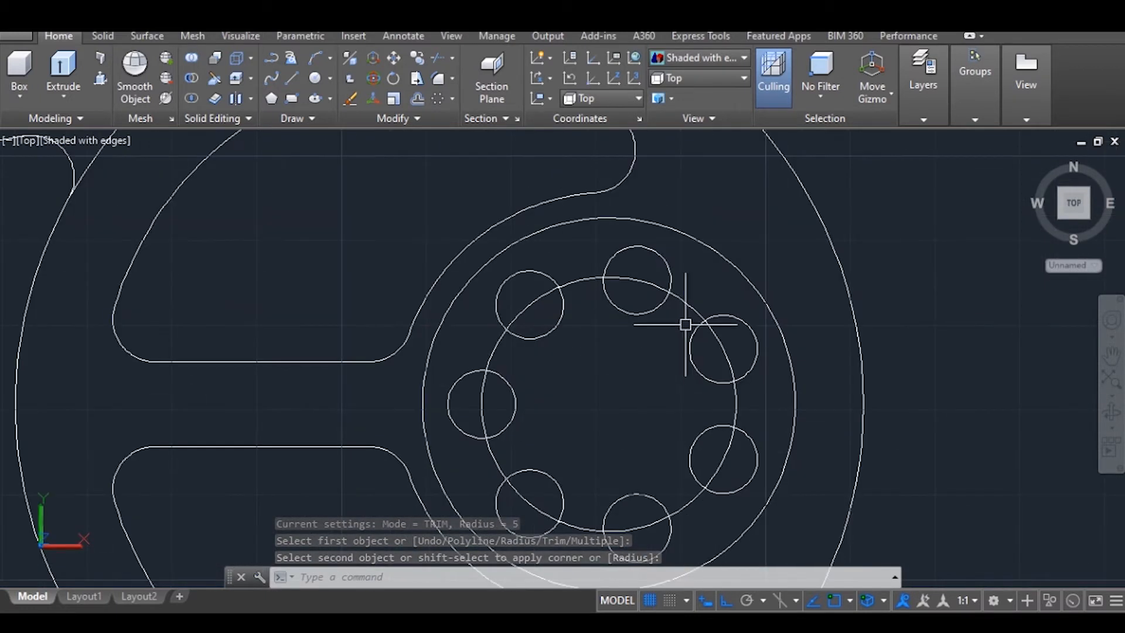
left_click(689, 306)
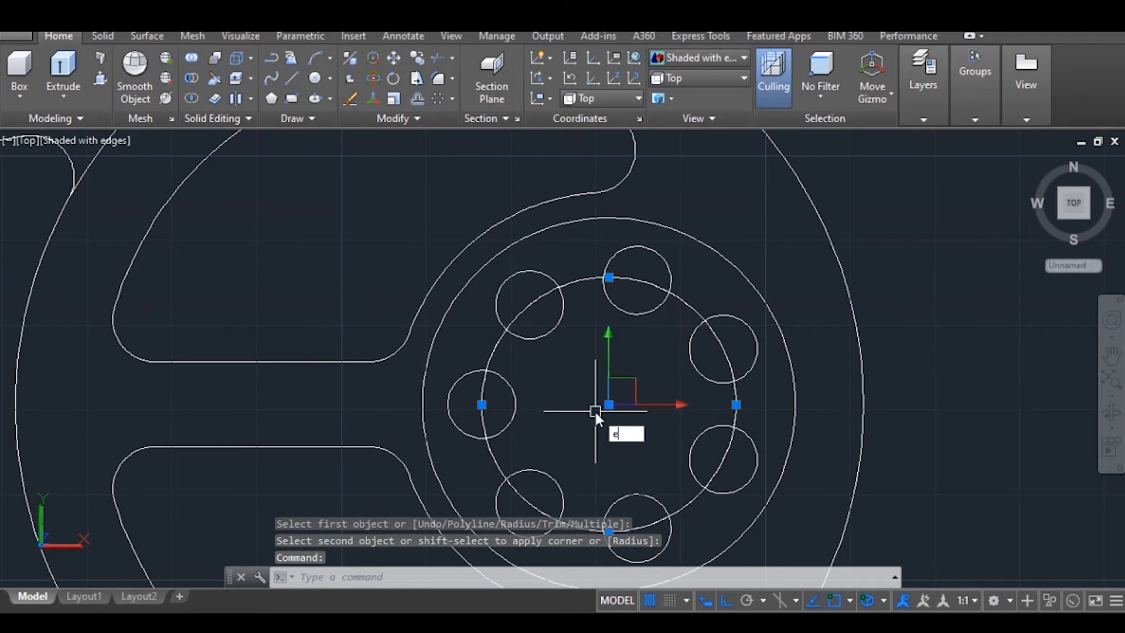
key("Return")
scroll(656, 375, "down", 6)
Draw a line from the hole ring's centre, 127 long at 51° up to the right, with Ortho off
type("L")
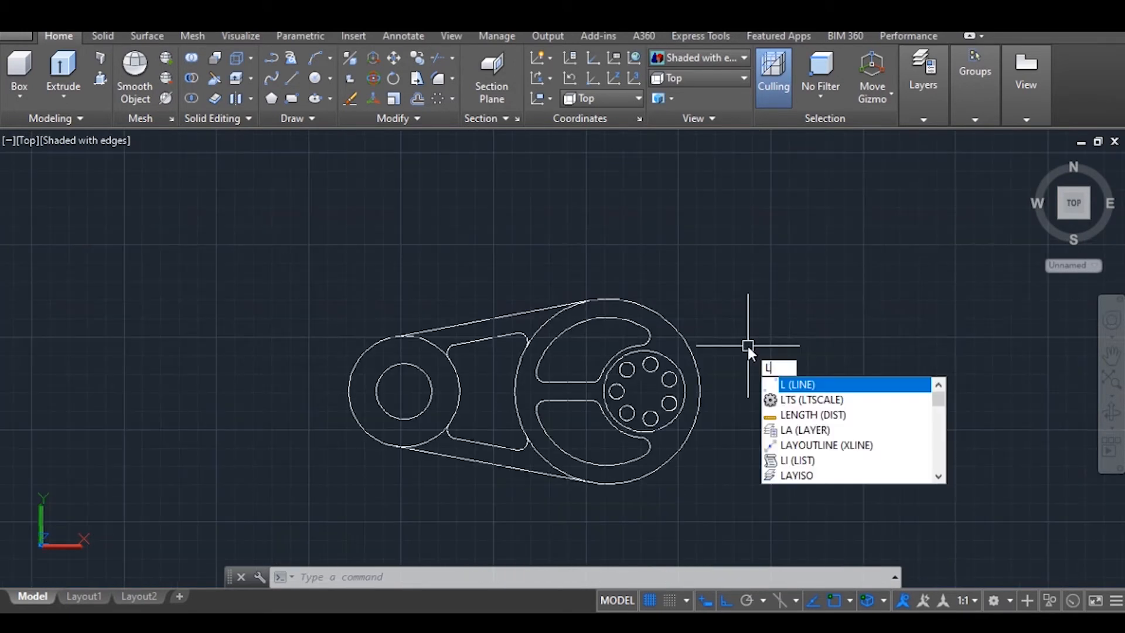
key("Return")
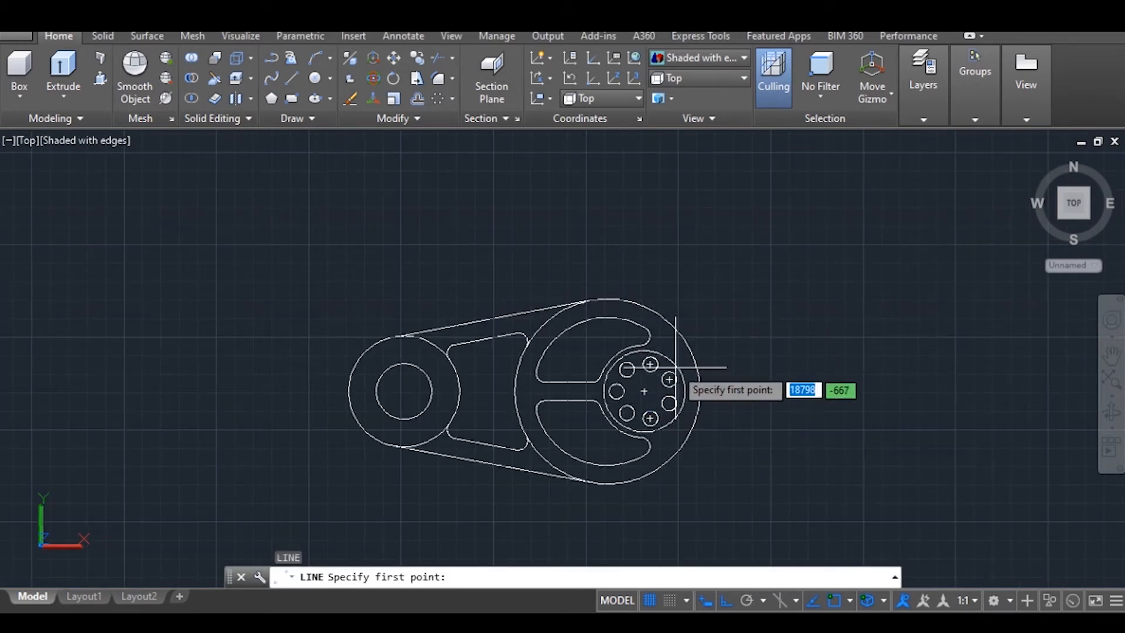
left_click(645, 391)
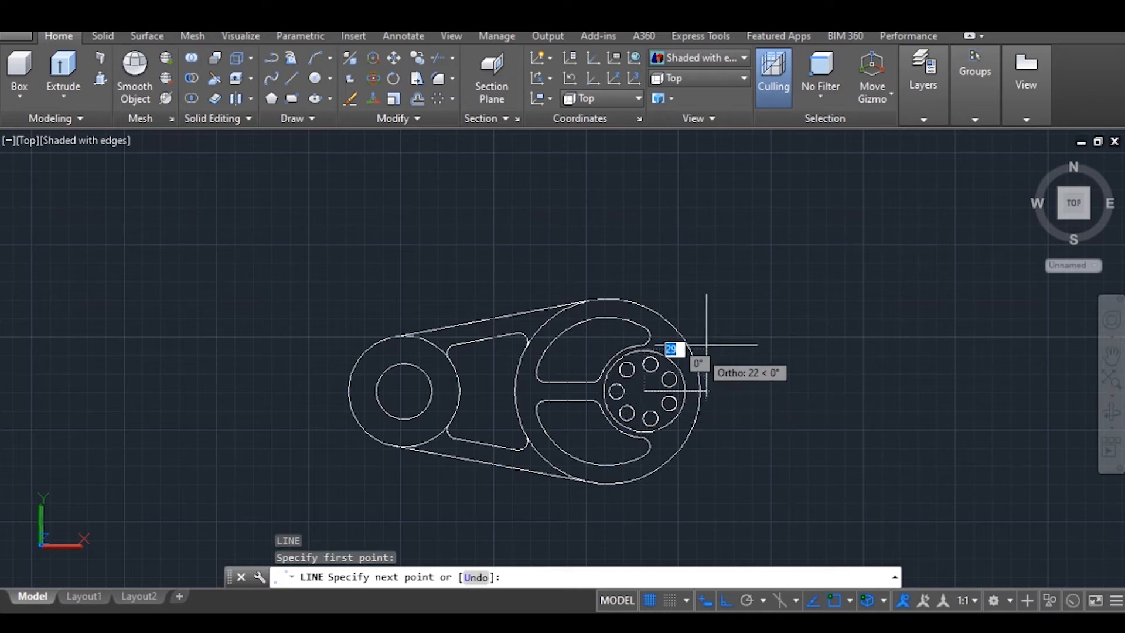
left_click(725, 600)
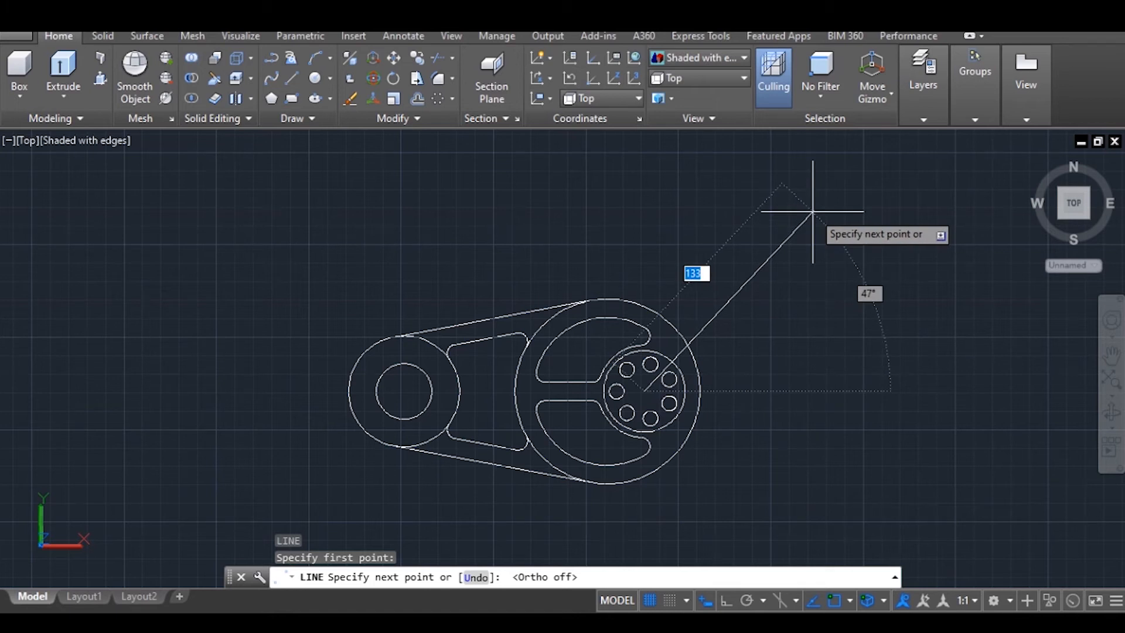
type("27")
key("Tab")
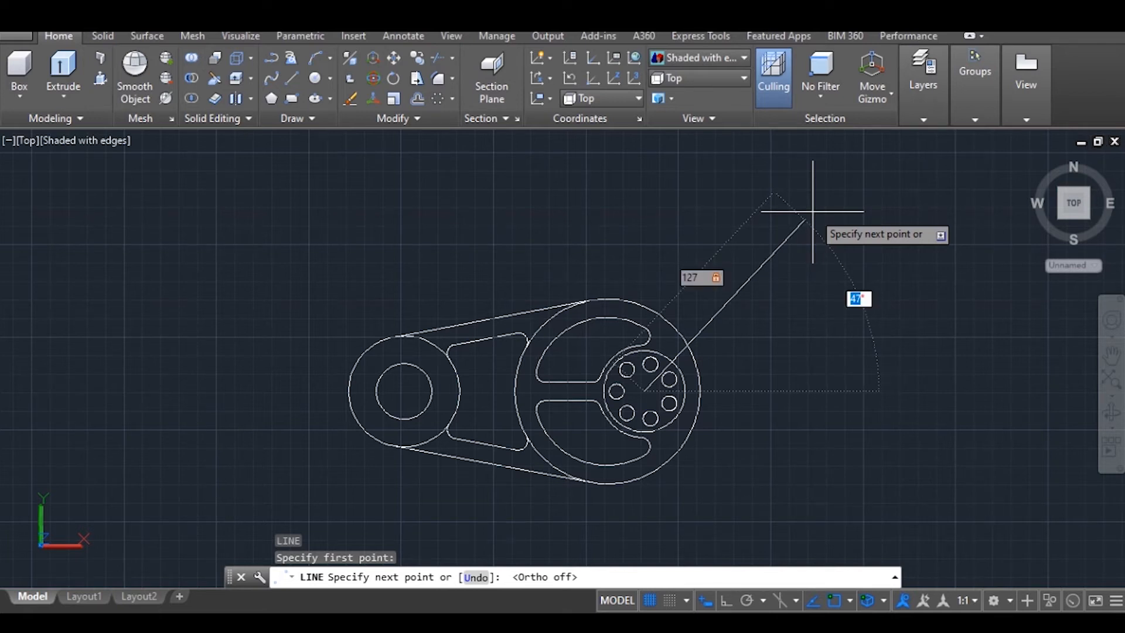
type("51")
key("Return")
key("Return")
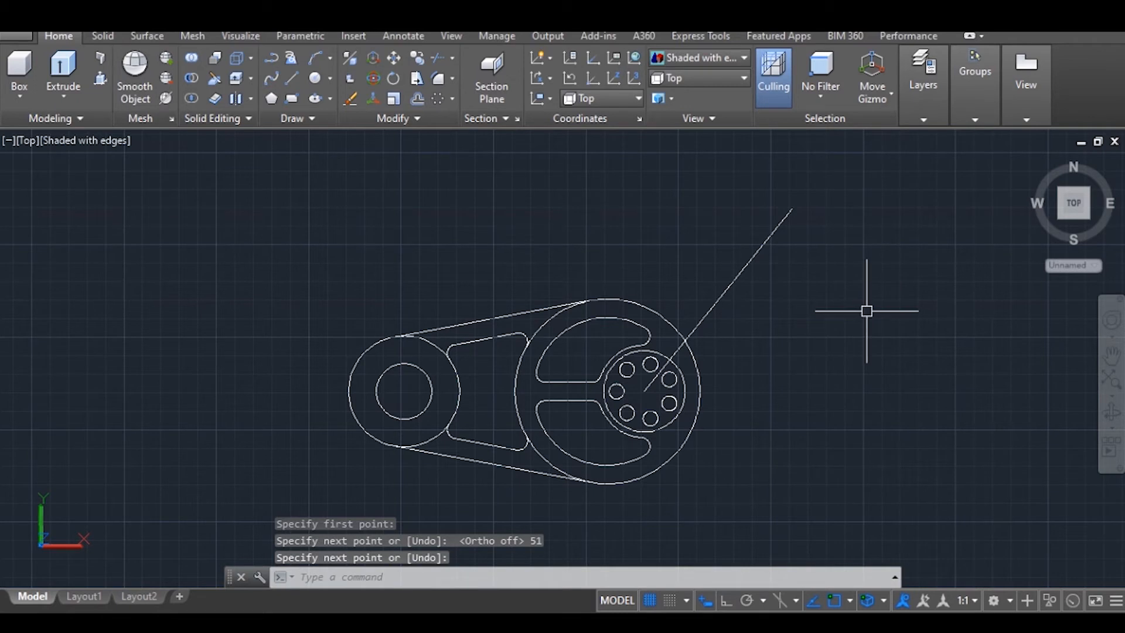
Draw a circle with diameter 21 centred on the upper end of the angled line
key("Return")
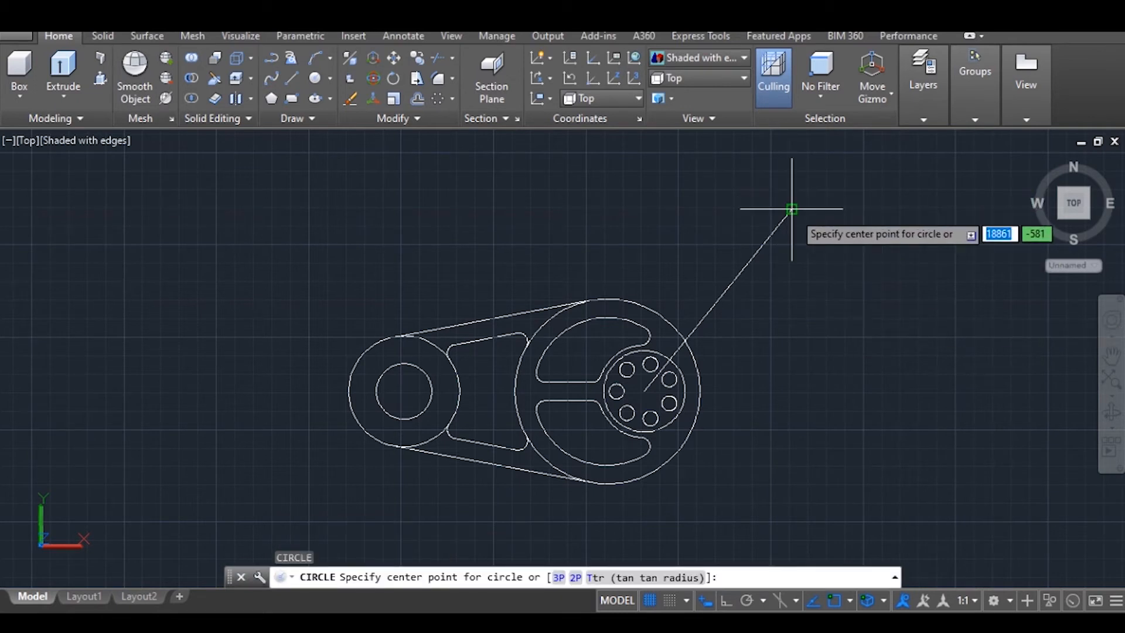
left_click(792, 211)
type("d")
key("Return")
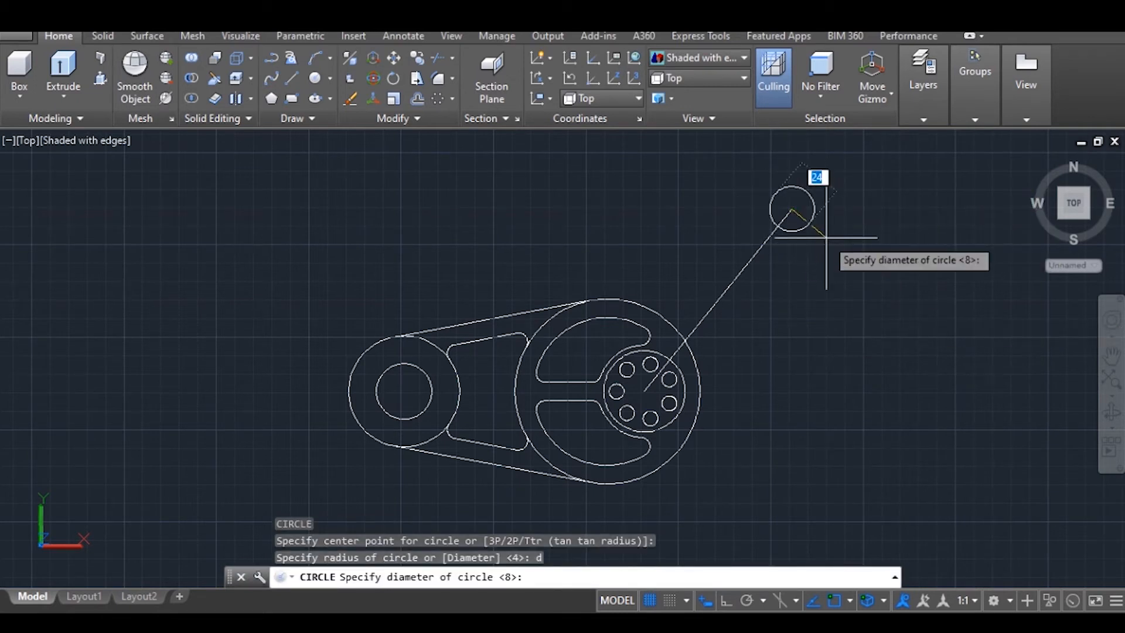
key("Return")
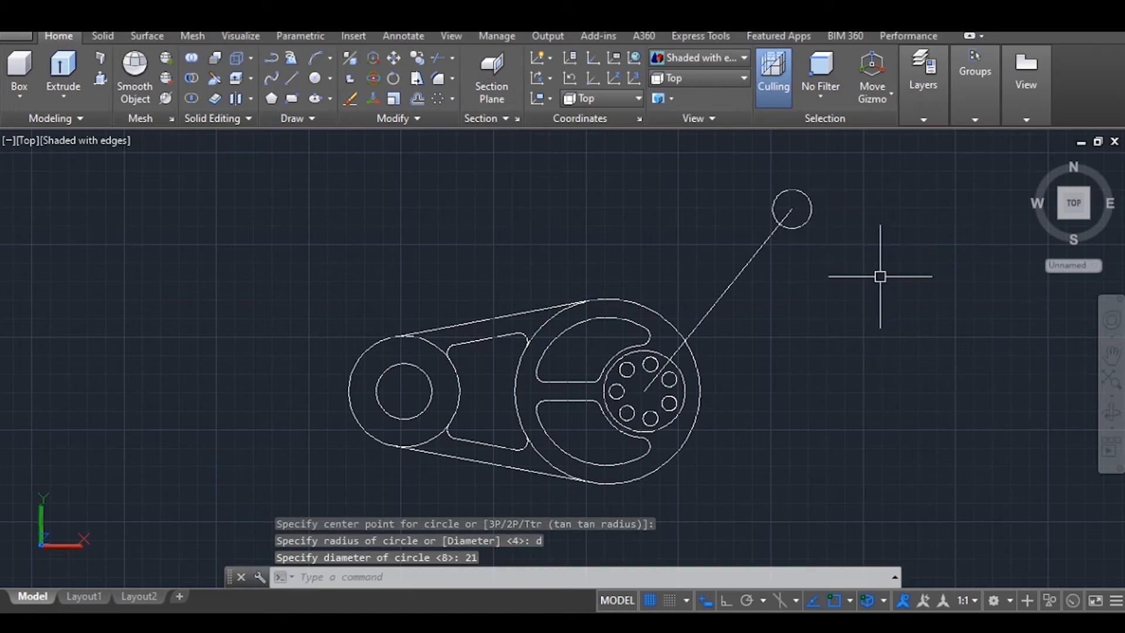
Draw a concentric circle with radius 25 around the diameter 21 circle
scroll(790, 200, "up", 3)
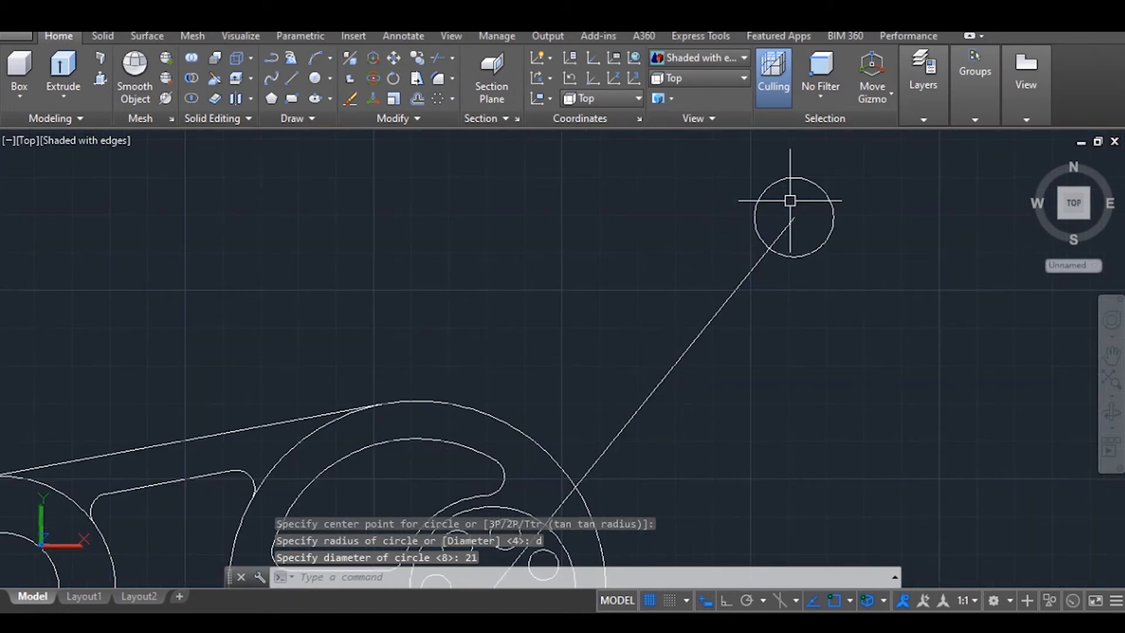
key("Return")
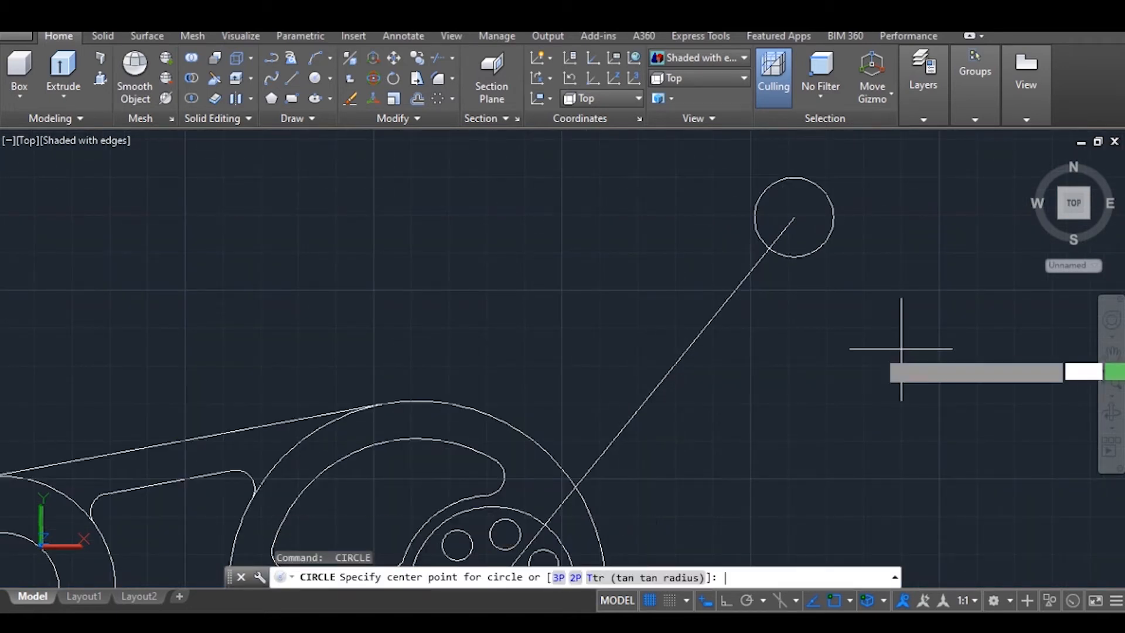
left_click(793, 217)
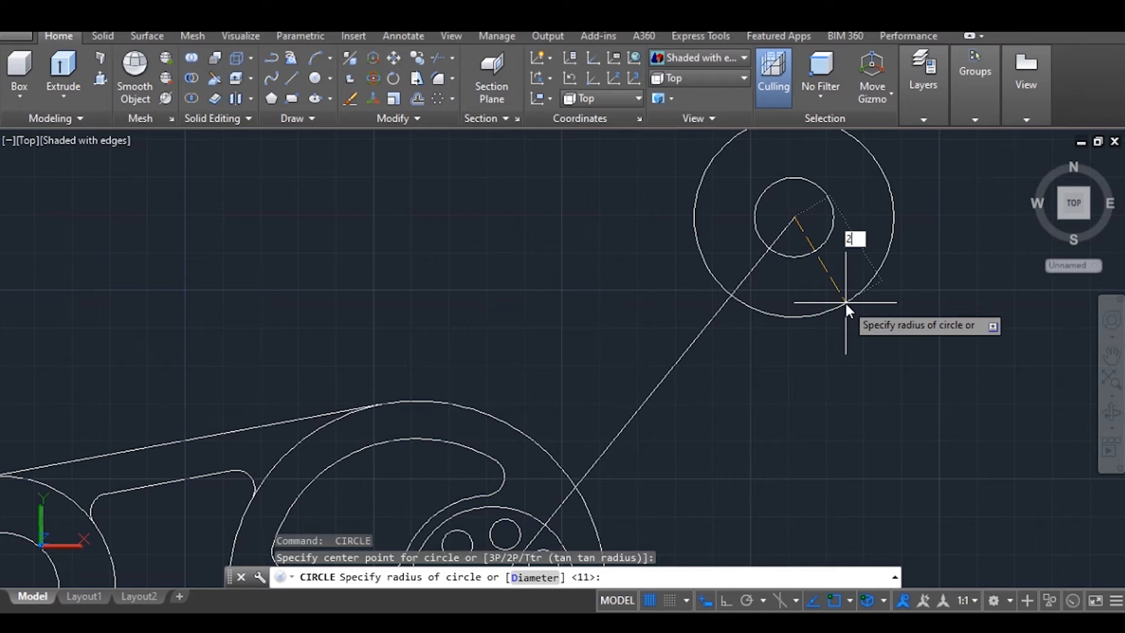
key("Return")
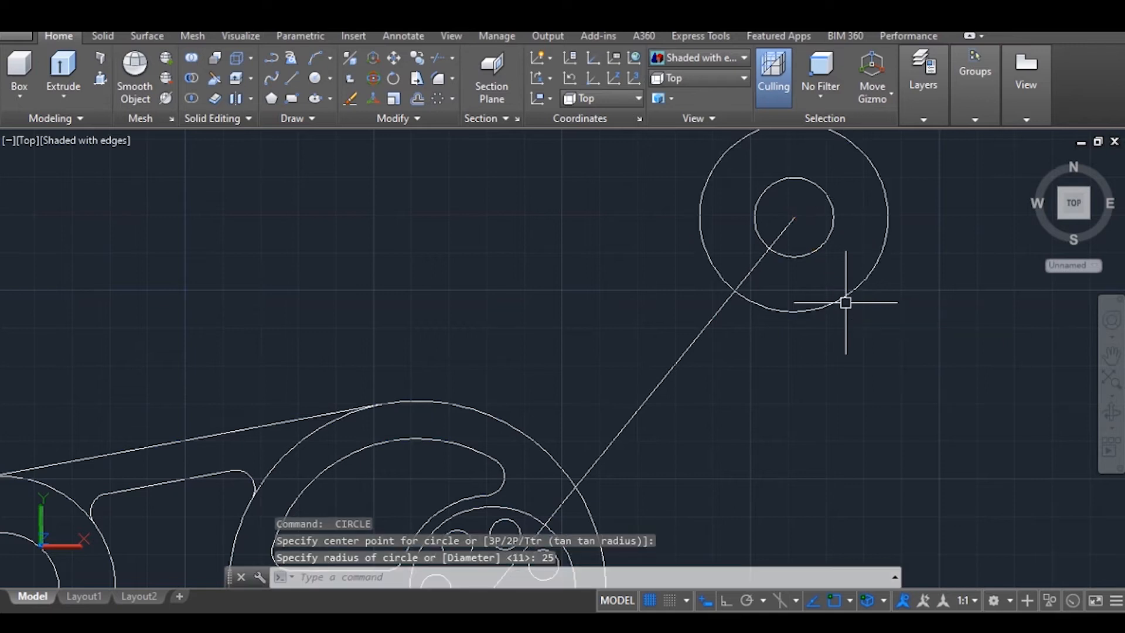
scroll(820, 300, "down", 4)
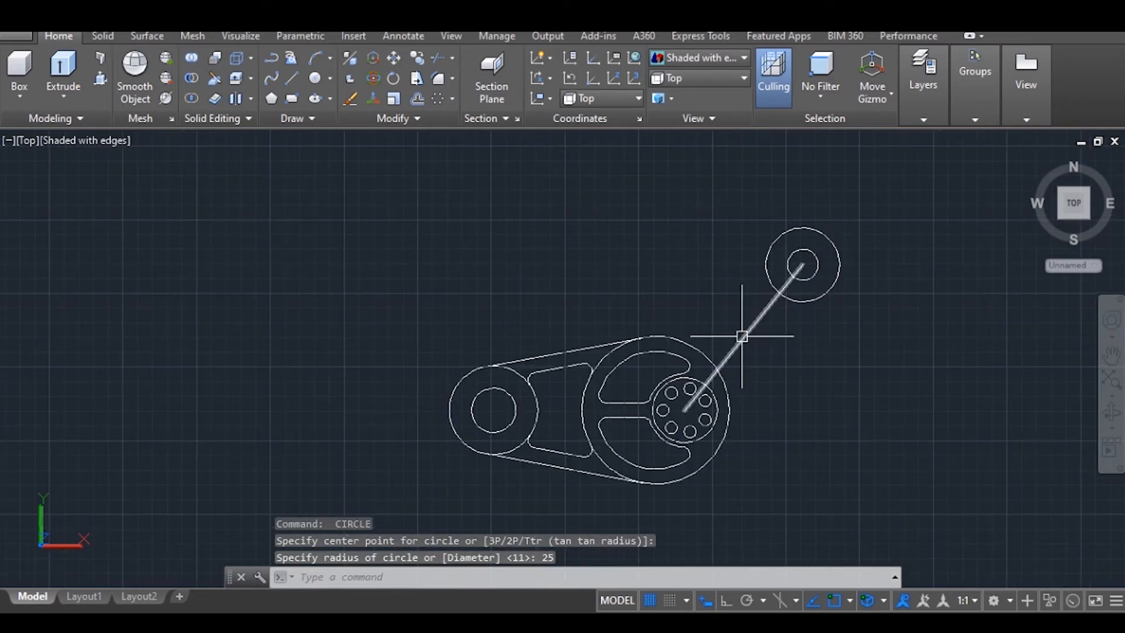
Erase the angled construction line between the hole ring's centre and the upper end circles
left_click(742, 337)
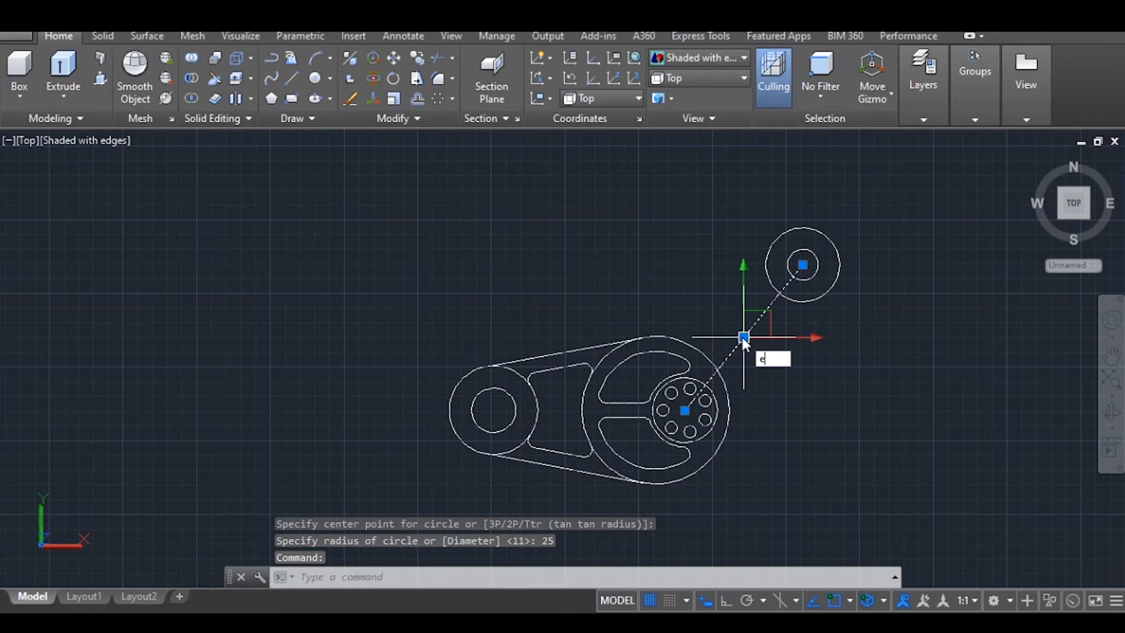
key("Return")
scroll(750, 322, "up", 2)
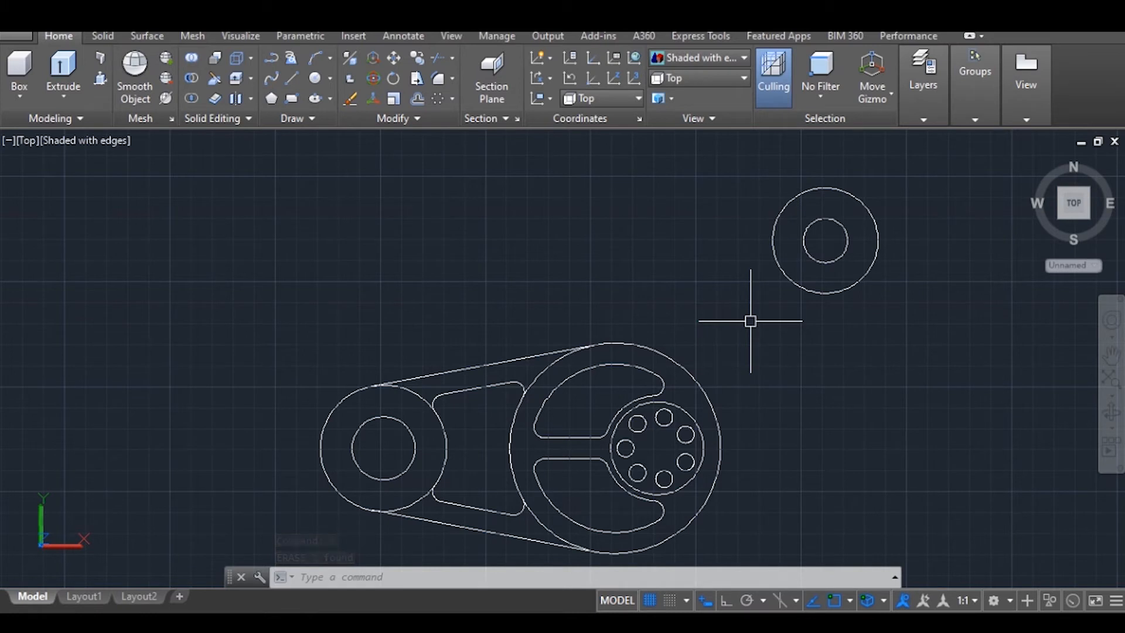
Draw a line tangent to the radius 25 end circle and the large circle along the angled arm's upper-left side
type("l")
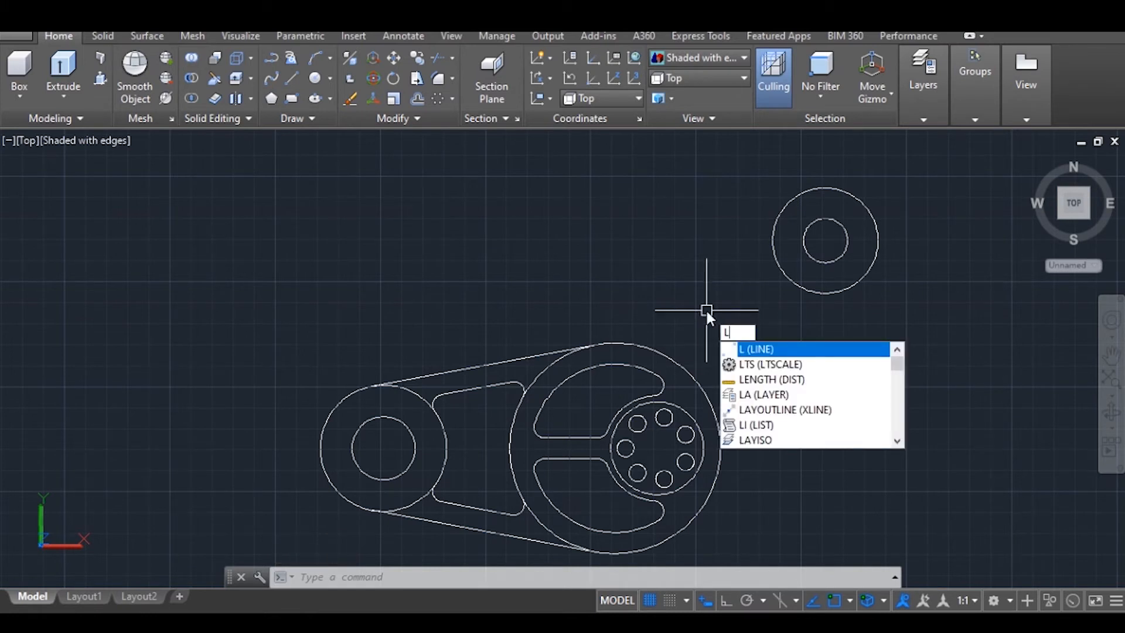
key("Return")
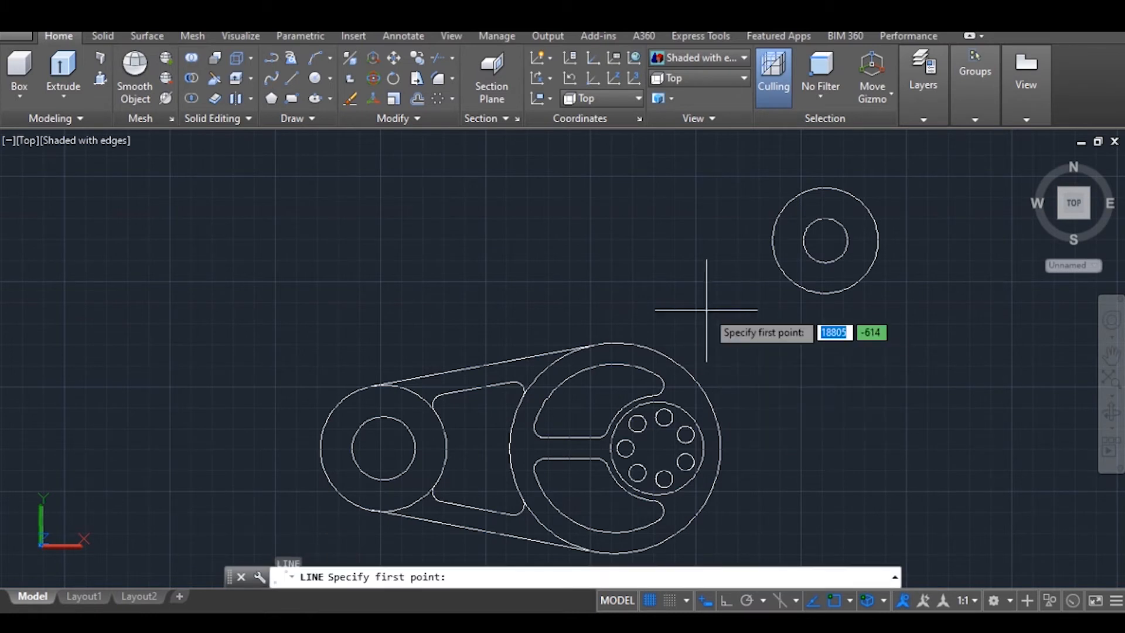
right_click(729, 229, "shift")
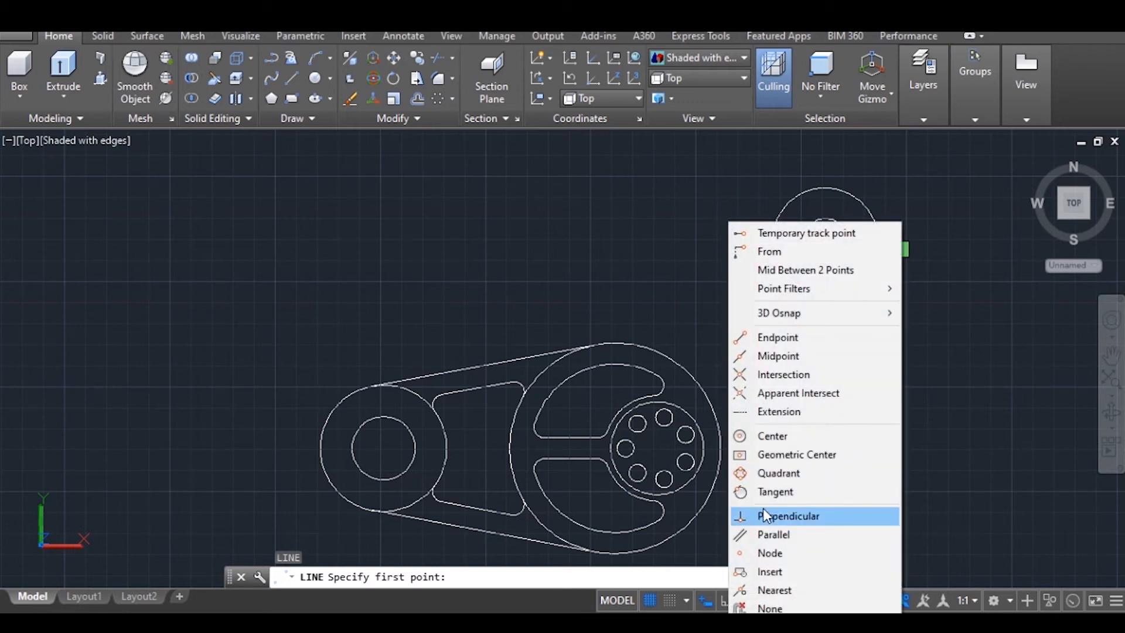
left_click(764, 493)
left_click(791, 199)
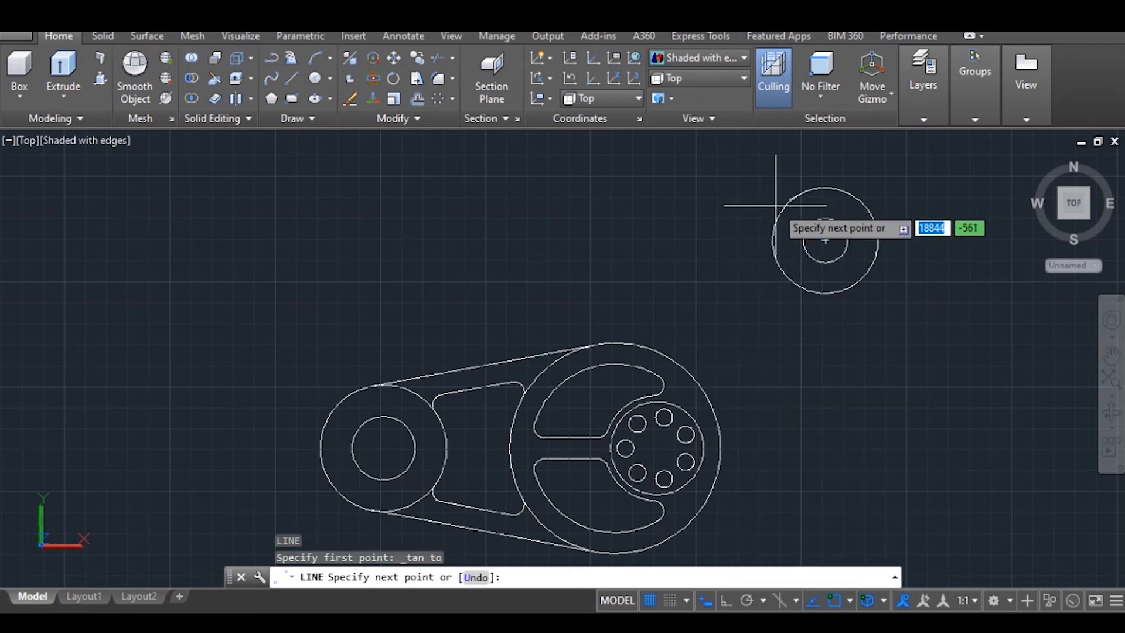
right_click(611, 317, "shift")
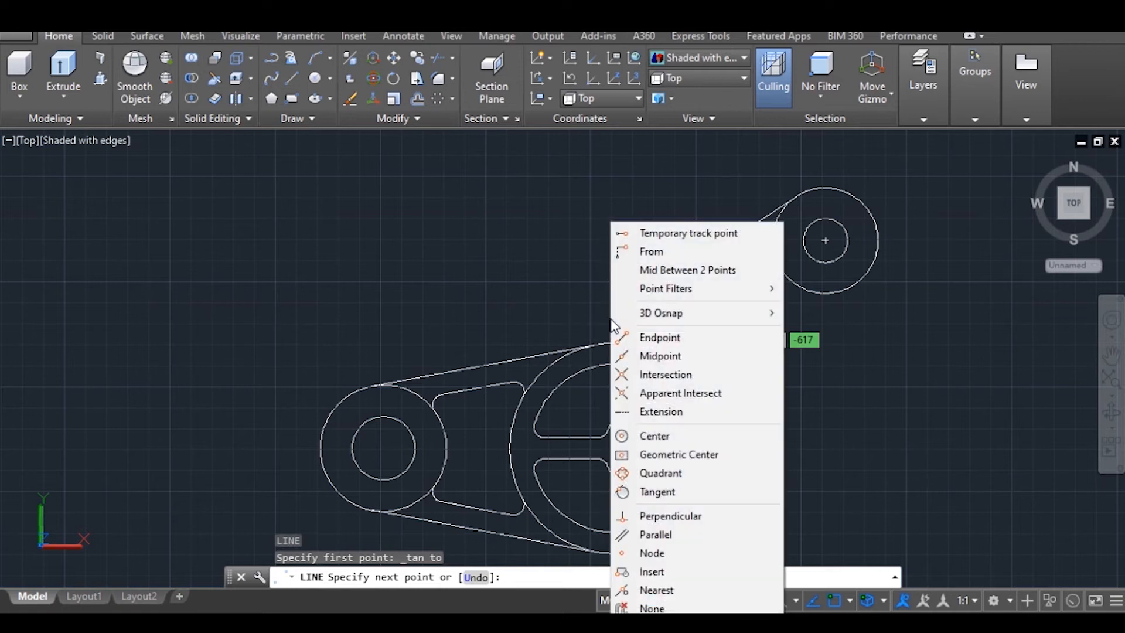
left_click(667, 497)
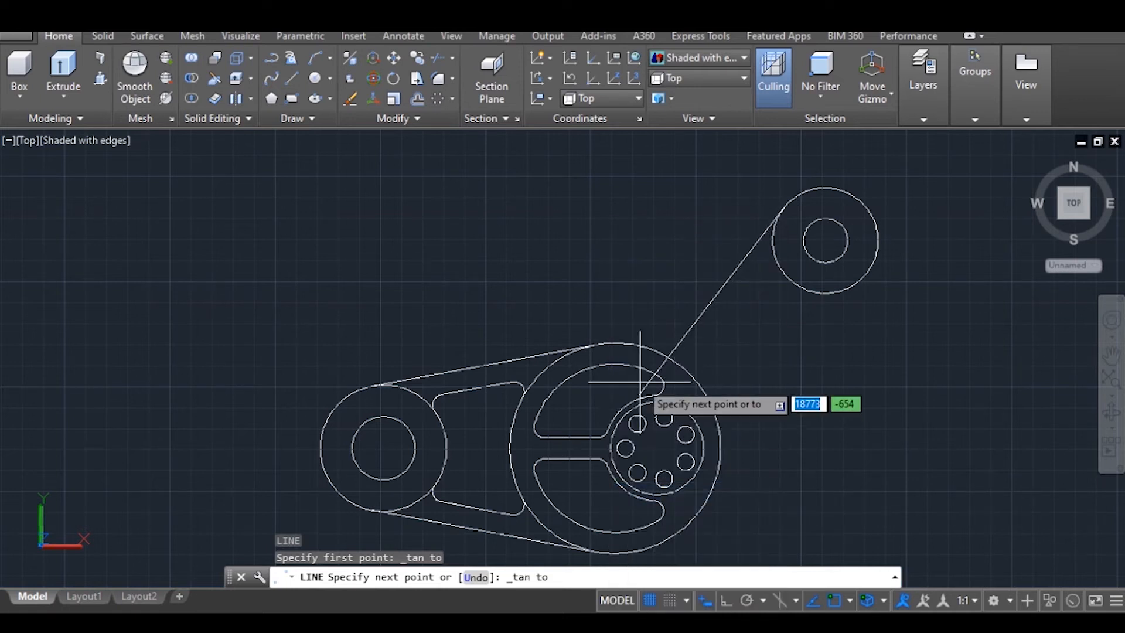
right_click(655, 329)
left_click(696, 341)
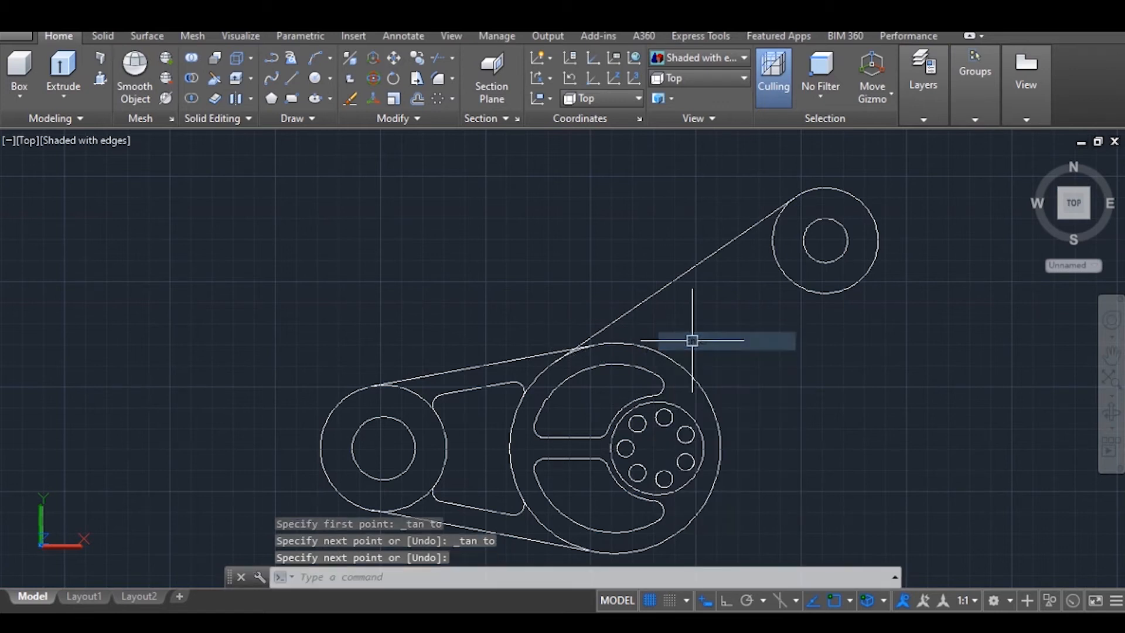
key("Escape")
Mirror the angled arm's tangent line about the axis through the centres of the large circle and the upper end circle, keeping the source
left_click(674, 280)
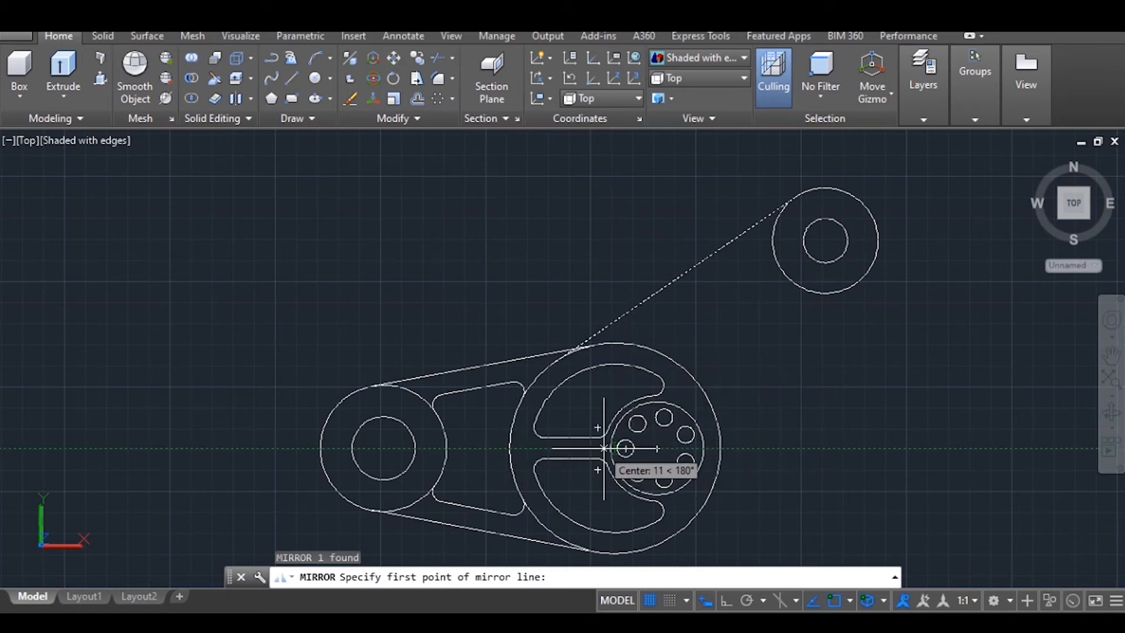
left_click(625, 448)
scroll(635, 461, "up", 3)
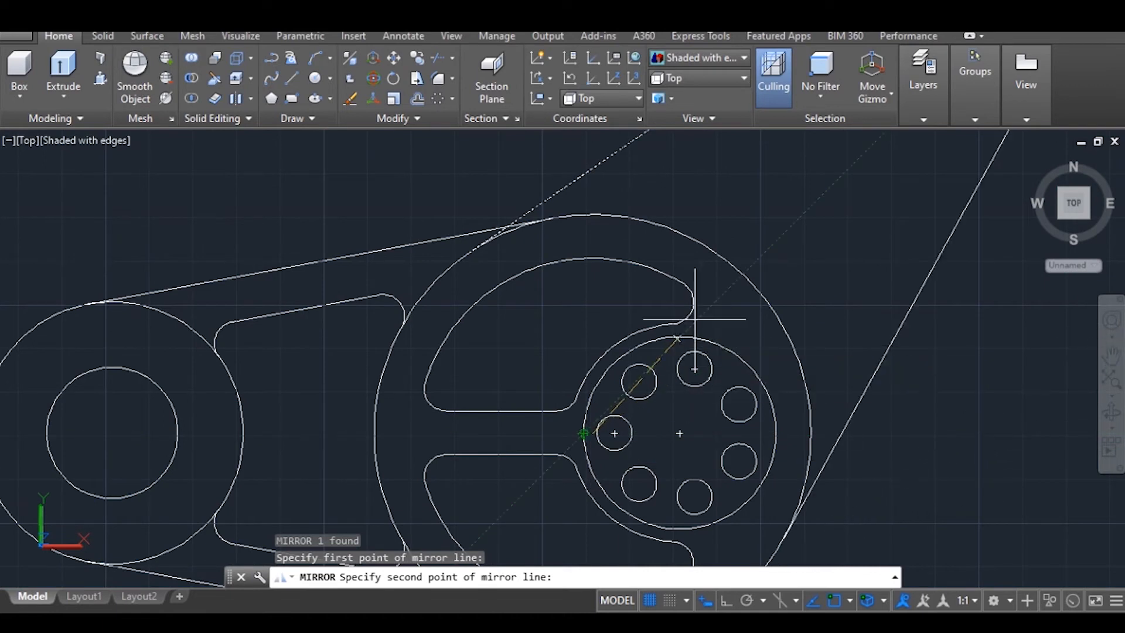
scroll(785, 270, "down", 6)
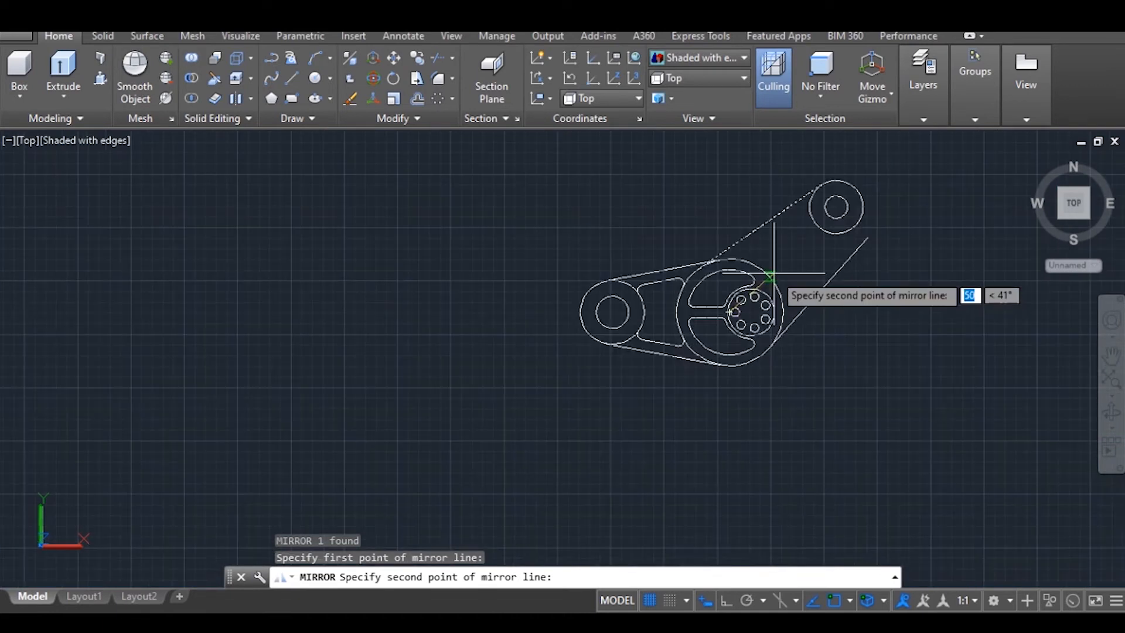
left_click(835, 206)
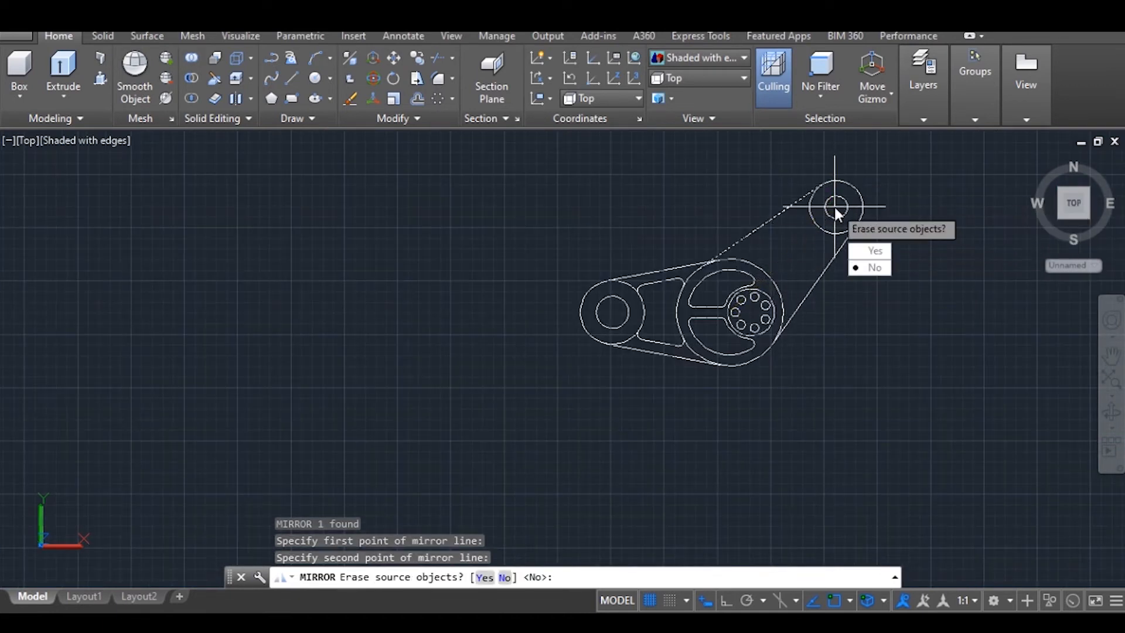
left_click(857, 269)
Offset both outer tangent lines of the angled arm inward by 10
scroll(786, 245, "up", 3)
middle_click_drag(811, 253, 746, 322)
left_click(699, 257)
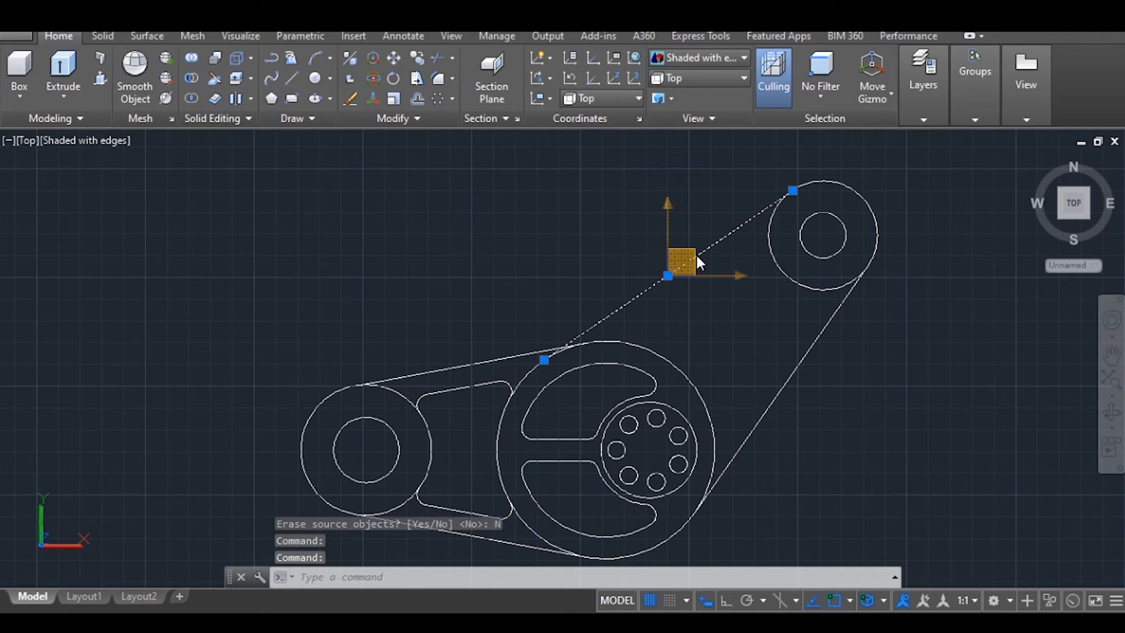
type("o")
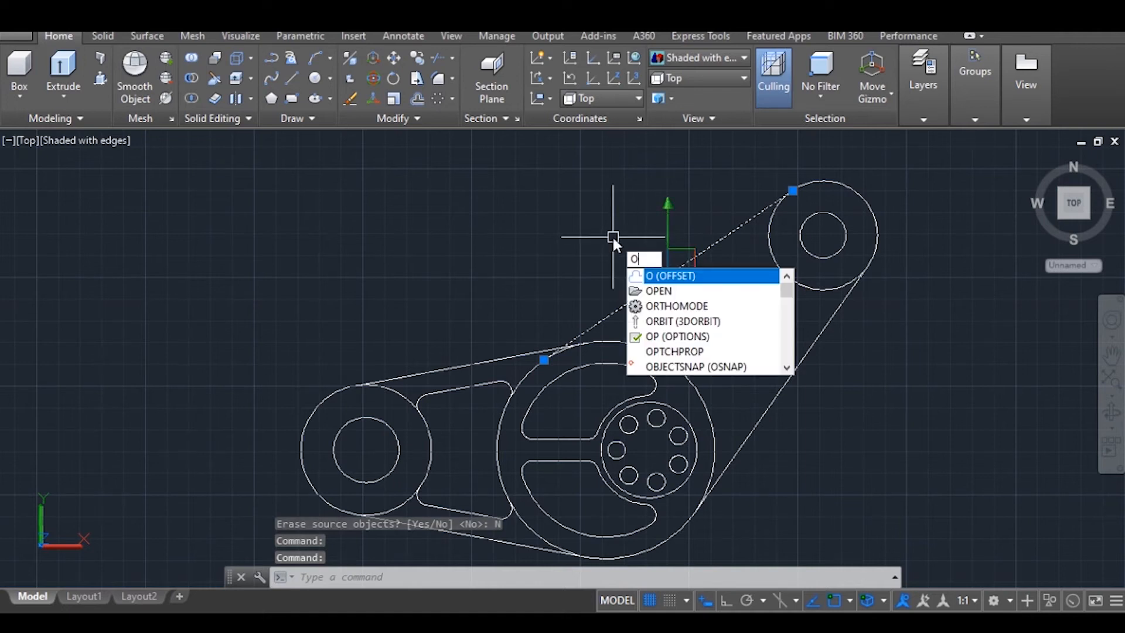
key("Return")
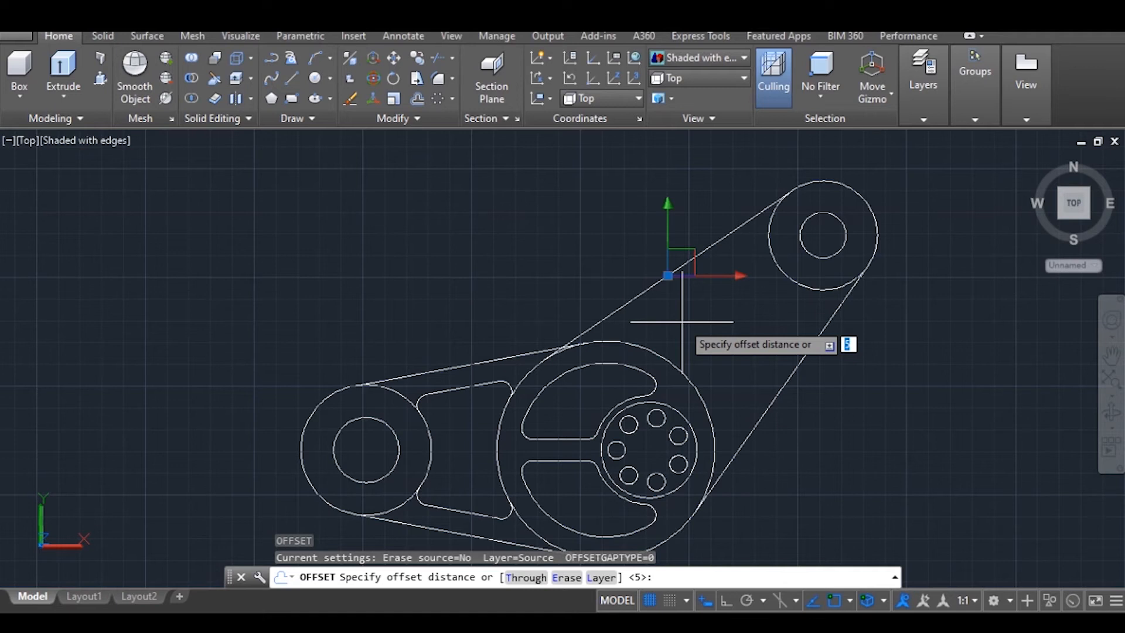
type("10")
key("Return")
left_click(650, 288)
left_click(667, 296)
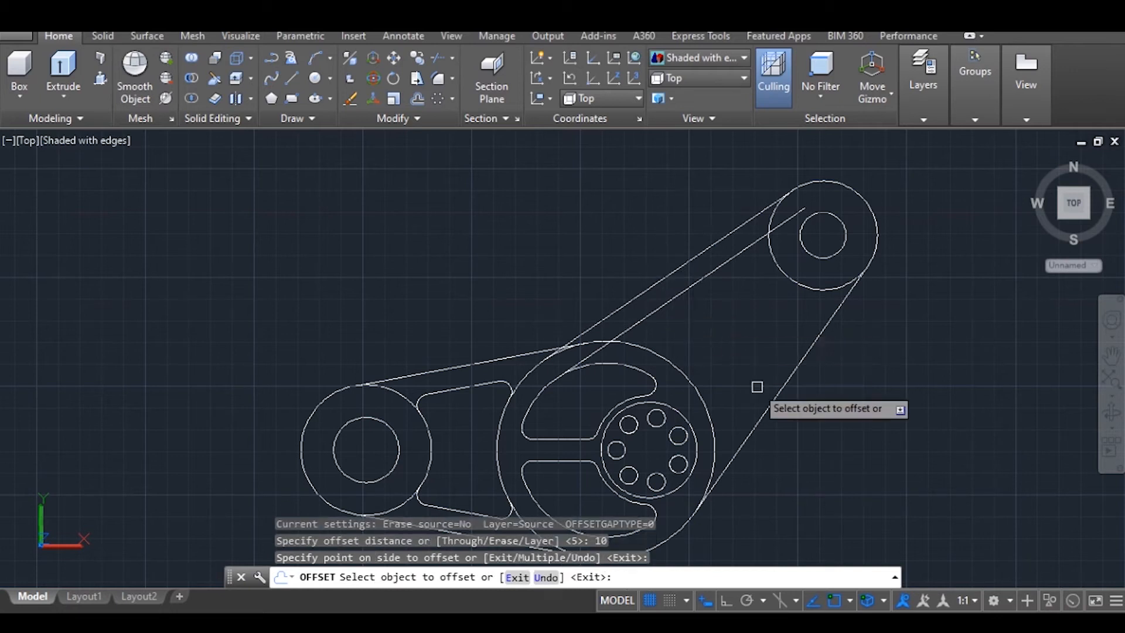
left_click(786, 378)
left_click(740, 356)
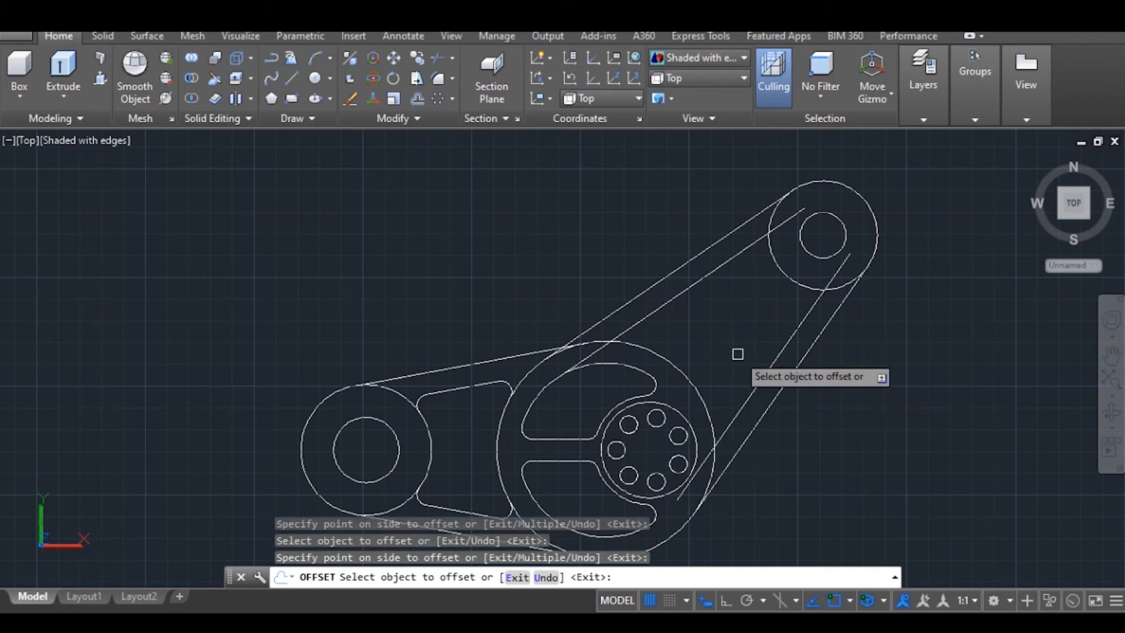
key("Return")
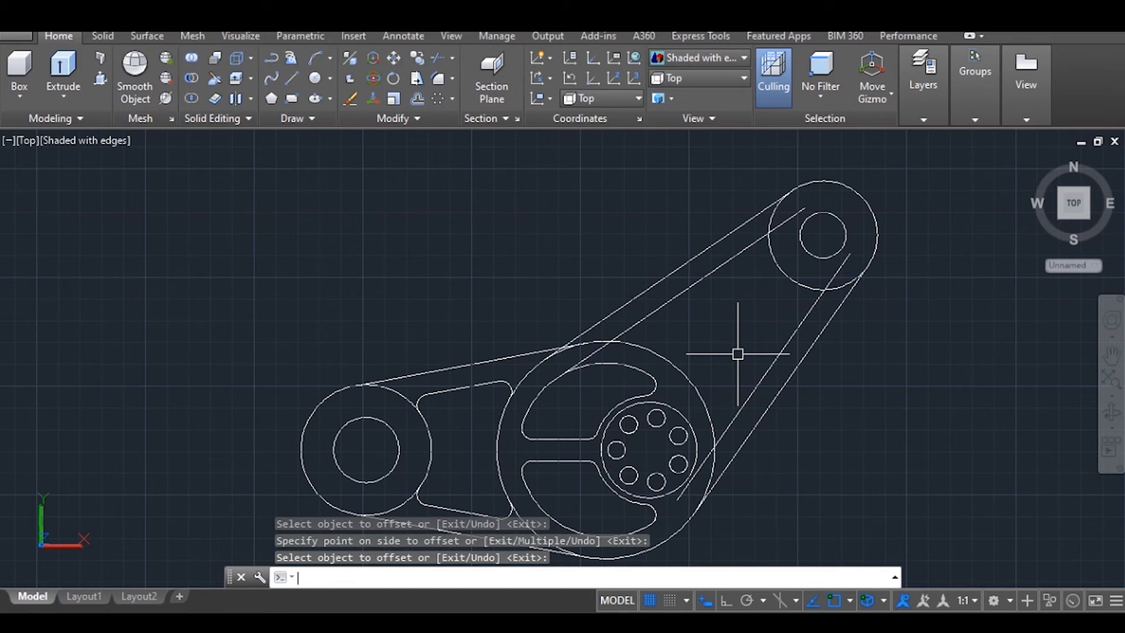
Fillet the angled arm's upper-left inner line to the large circle with radius 5
type("fill")
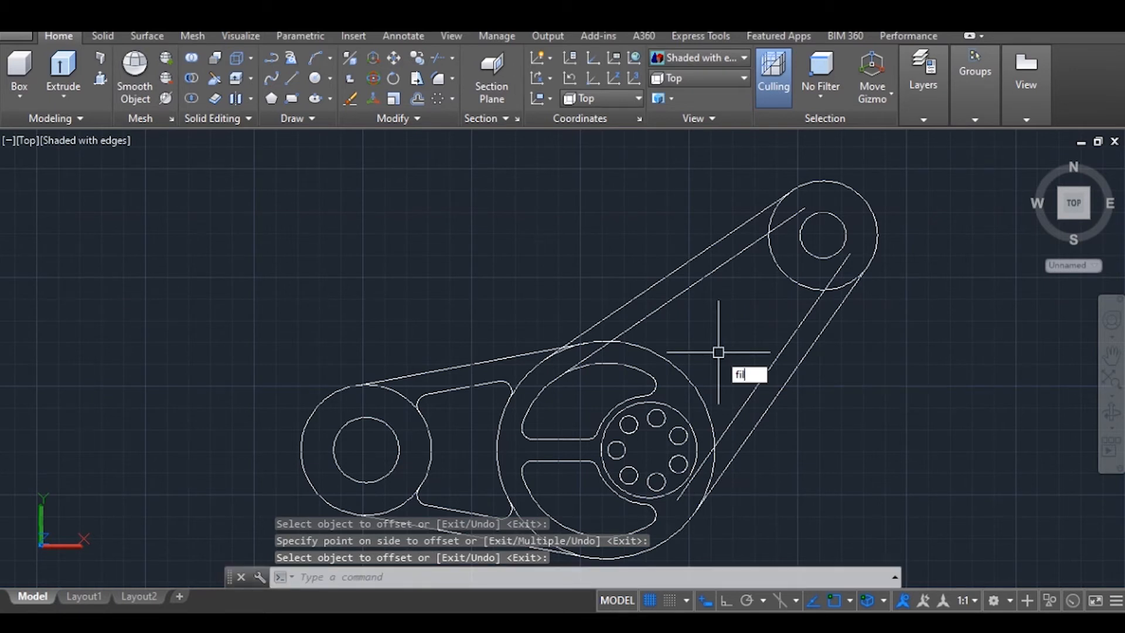
key("Down")
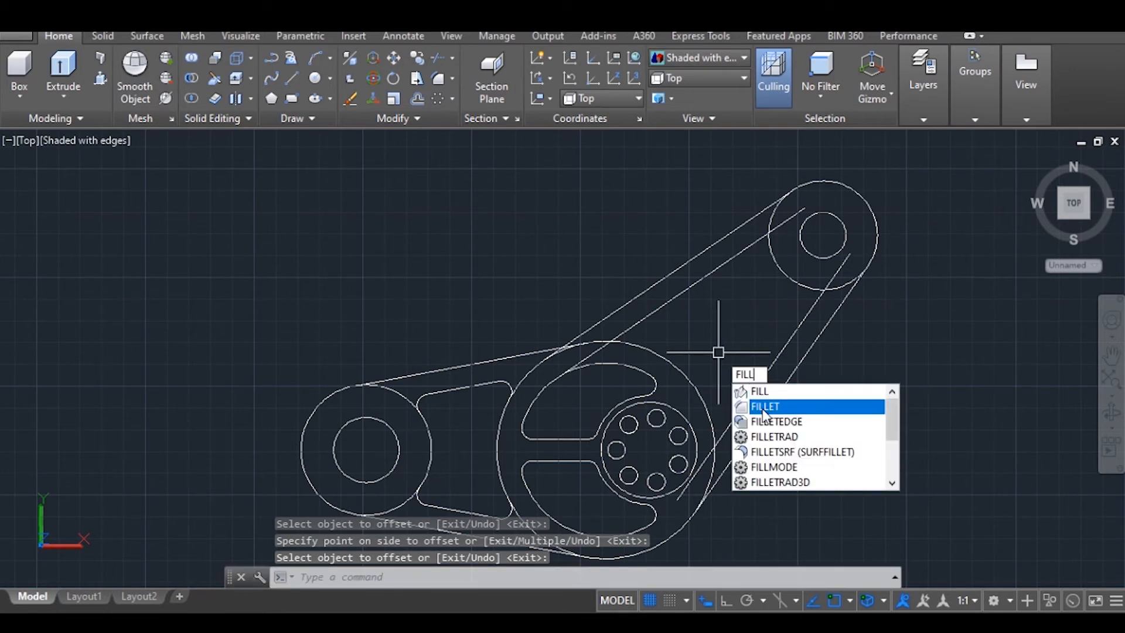
key("Return")
type("r")
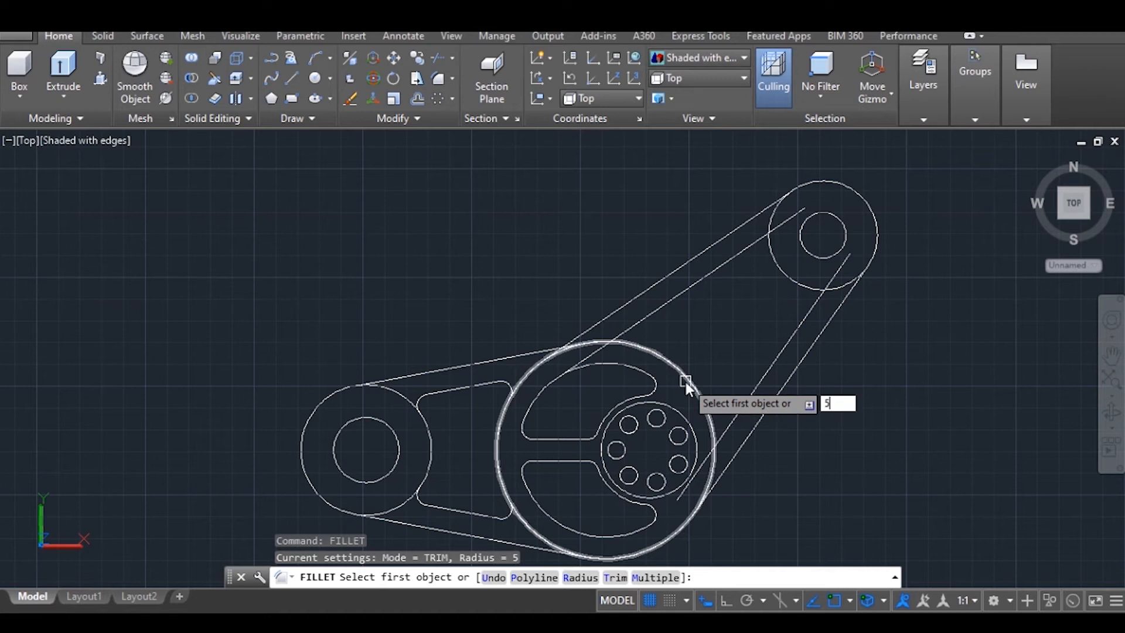
key("Return")
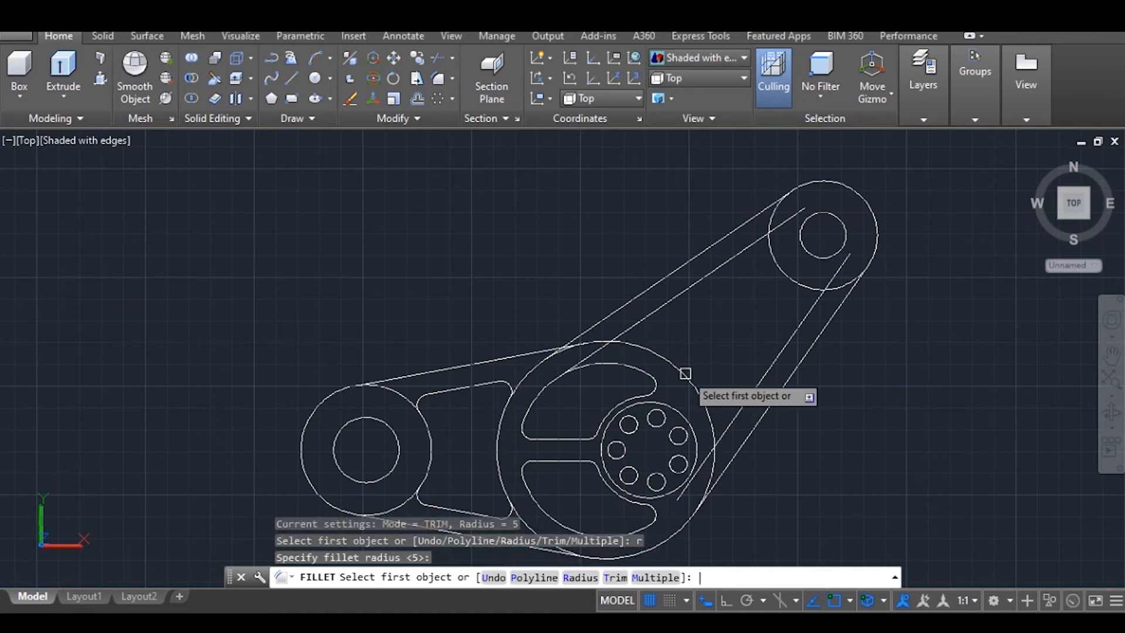
left_click(635, 324)
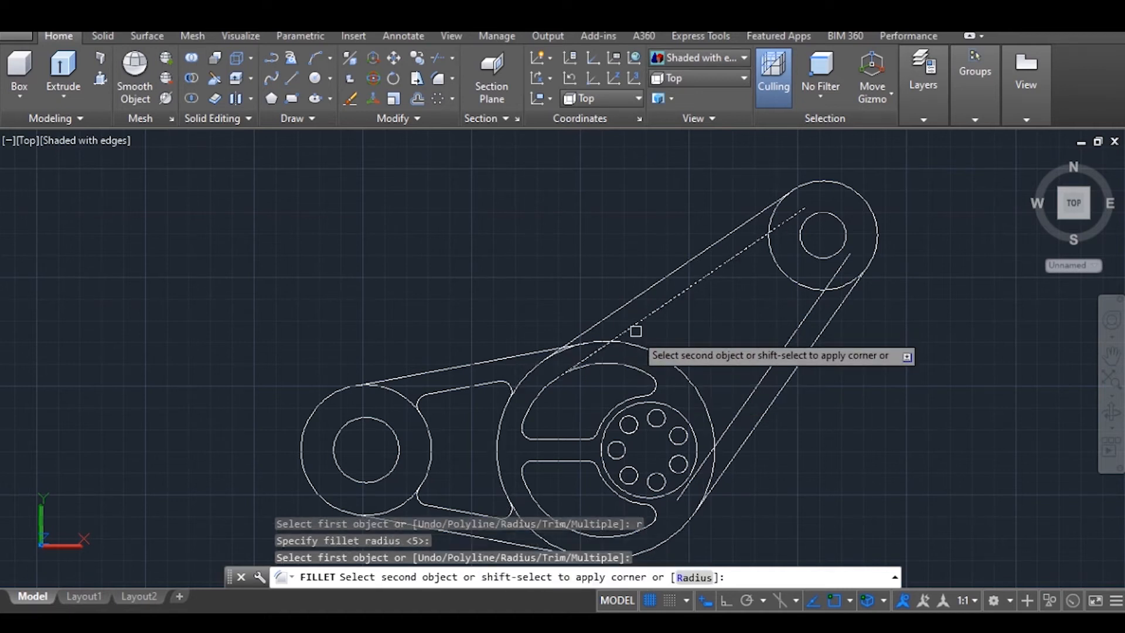
left_click(633, 344)
Fillet the other end of the upper-left inner line to the radius 25 end circle with radius 5
key("Return")
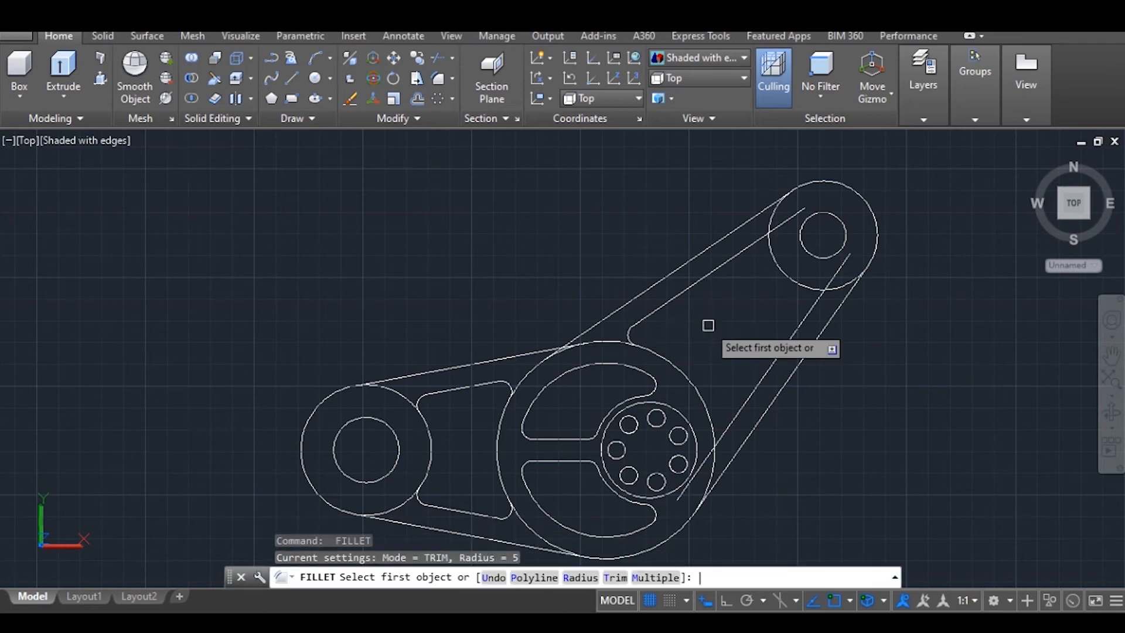
type("r")
key("Return")
key("Return")
left_click(749, 245)
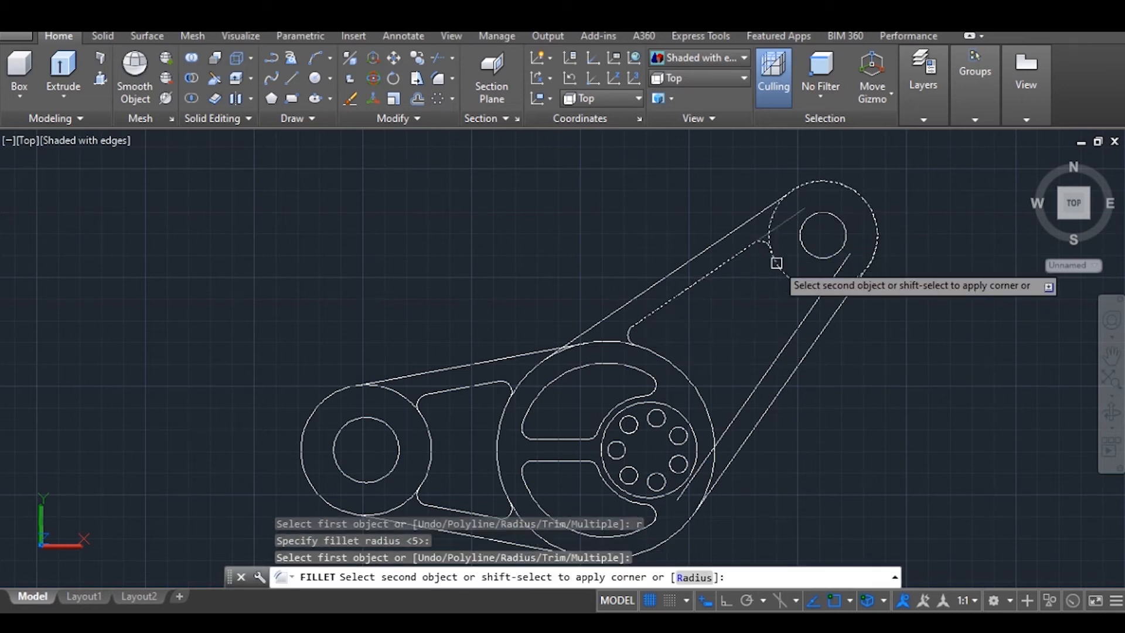
left_click(775, 258)
Fillet the angled arm's lower-right inner line to the large circle and the radius 25 end circle, using radius 5
key("Return")
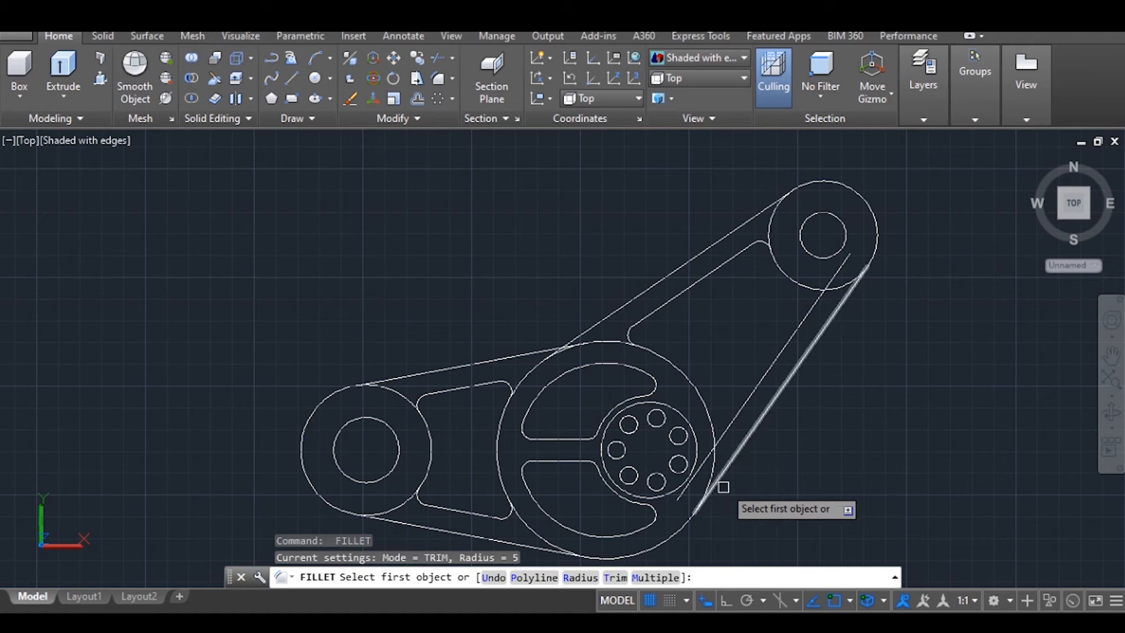
left_click(730, 424)
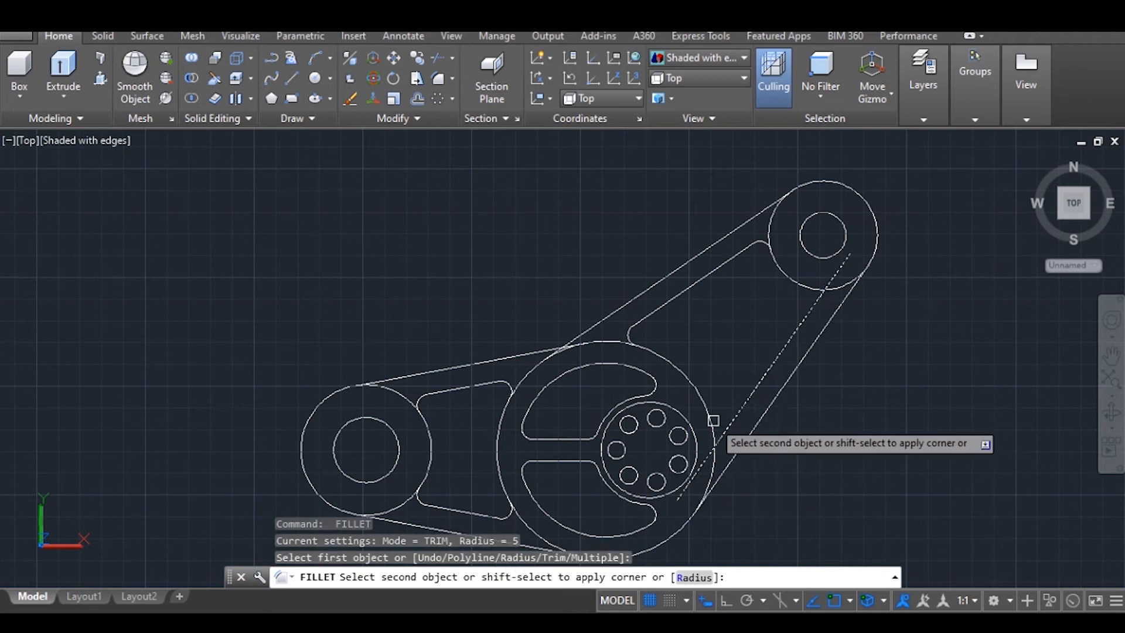
left_click(715, 427)
key("Return")
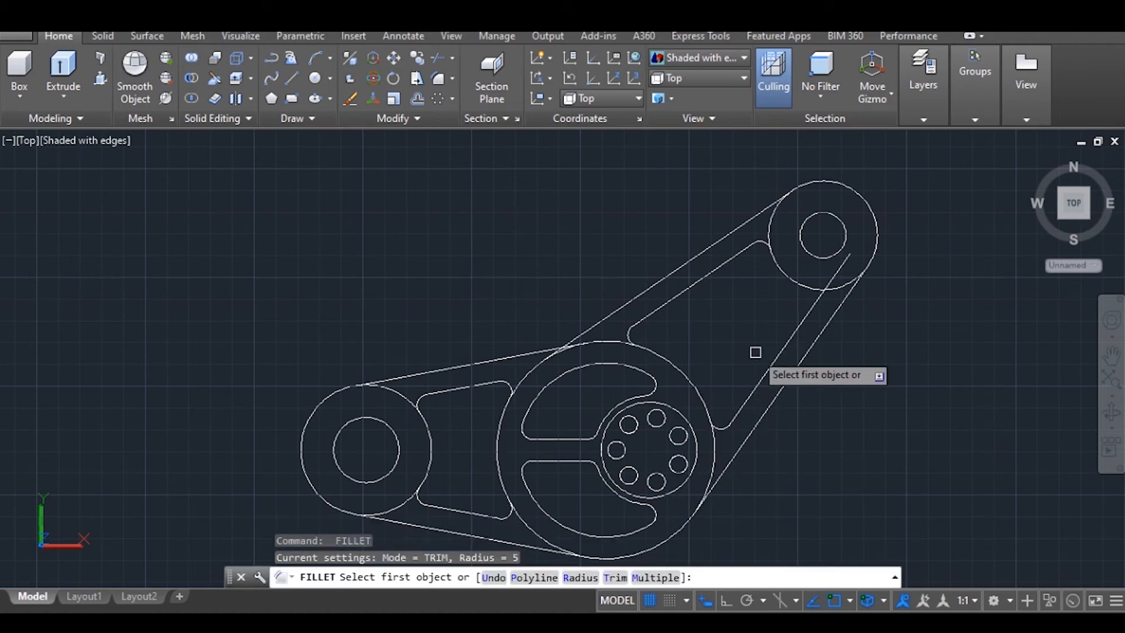
left_click(806, 317)
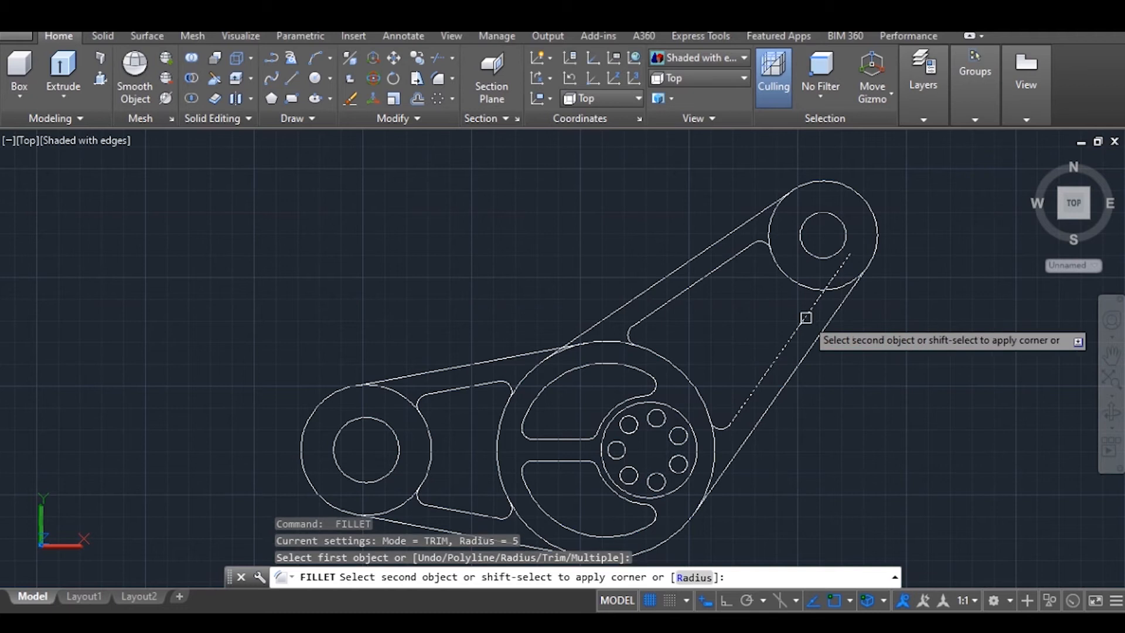
left_click(796, 285)
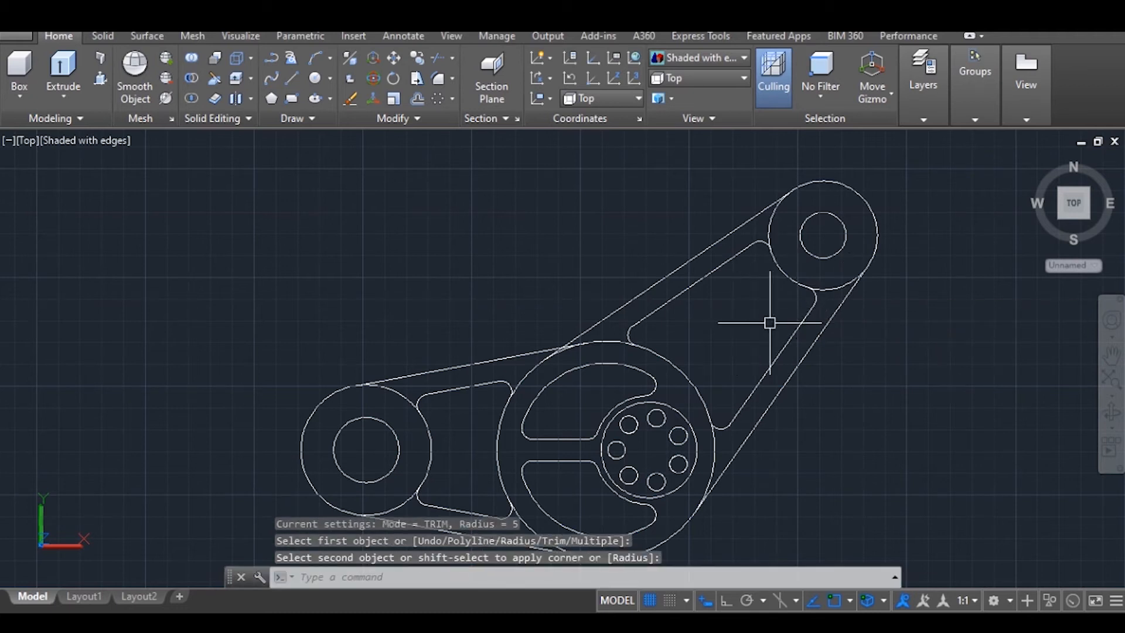
Fillet the upper outer tangent lines of the two arms where they meet above the large circle, using radius 12
scroll(592, 389, "up", 3)
type("f")
key("Return")
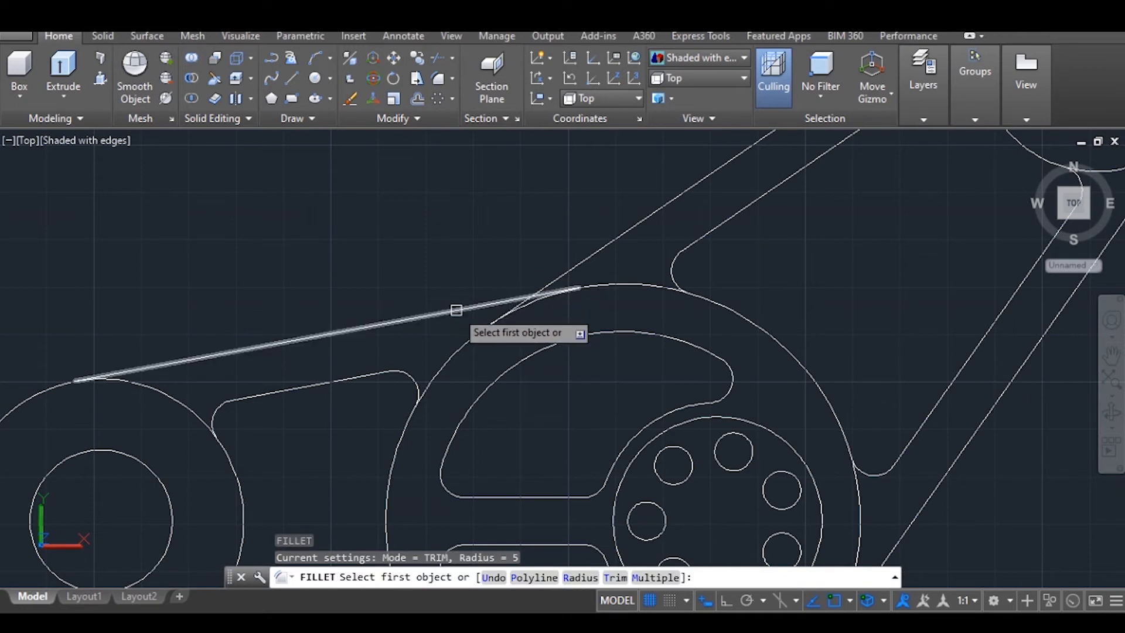
left_click(455, 310)
type("r")
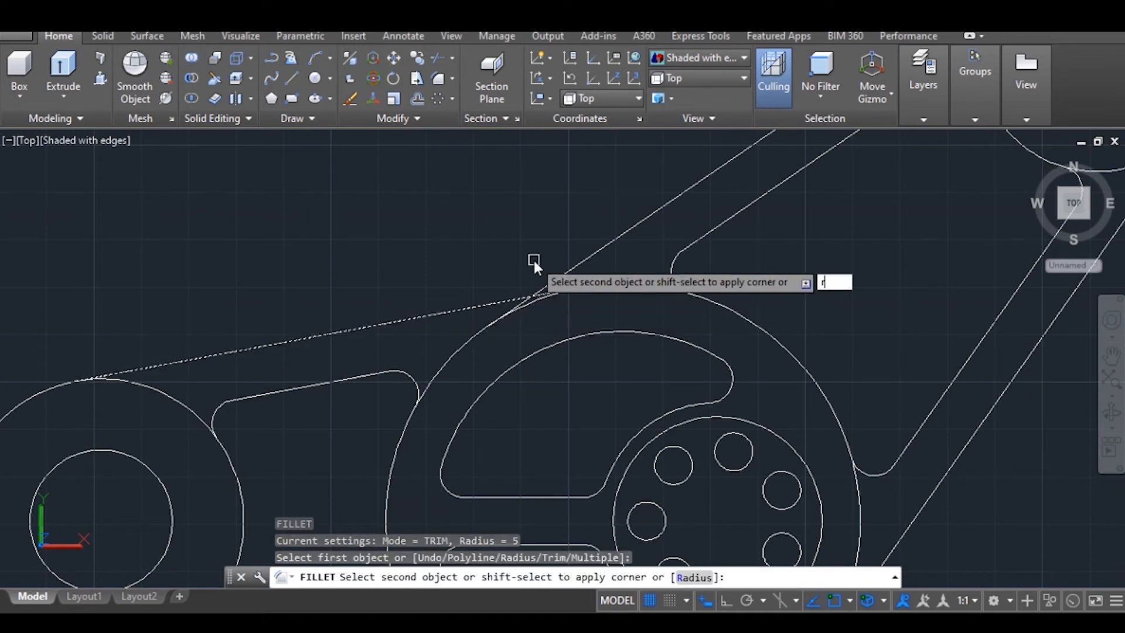
key("Return")
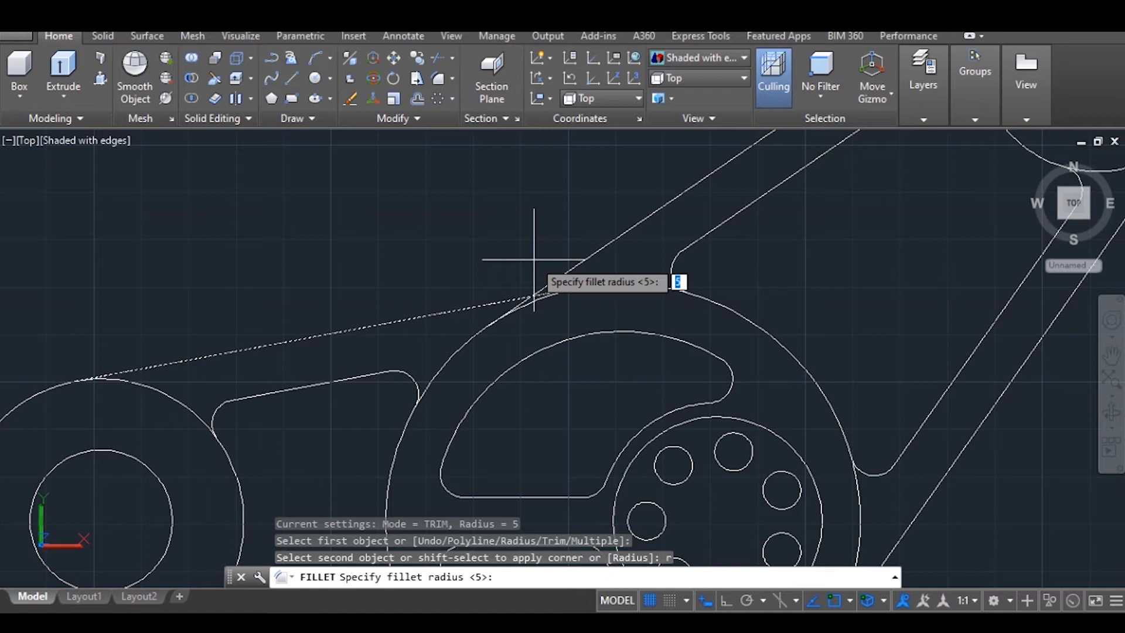
key("Return")
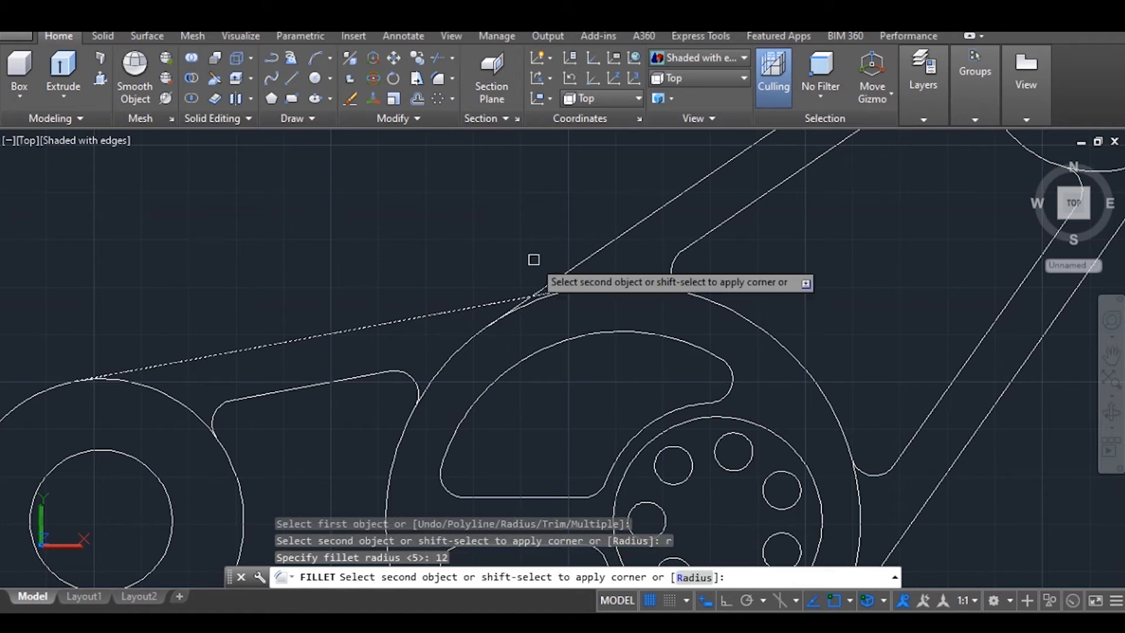
left_click(577, 260)
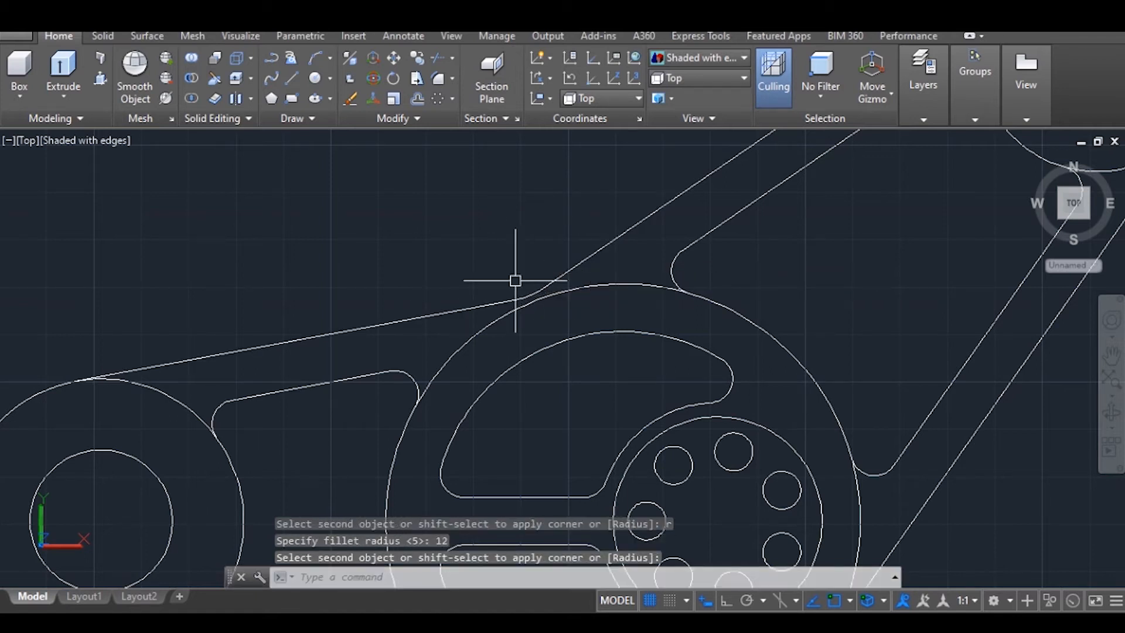
Switch to the SE Isometric view and Presspull the ring of the horizontal arm's end circle to a height of 20
left_click(705, 76)
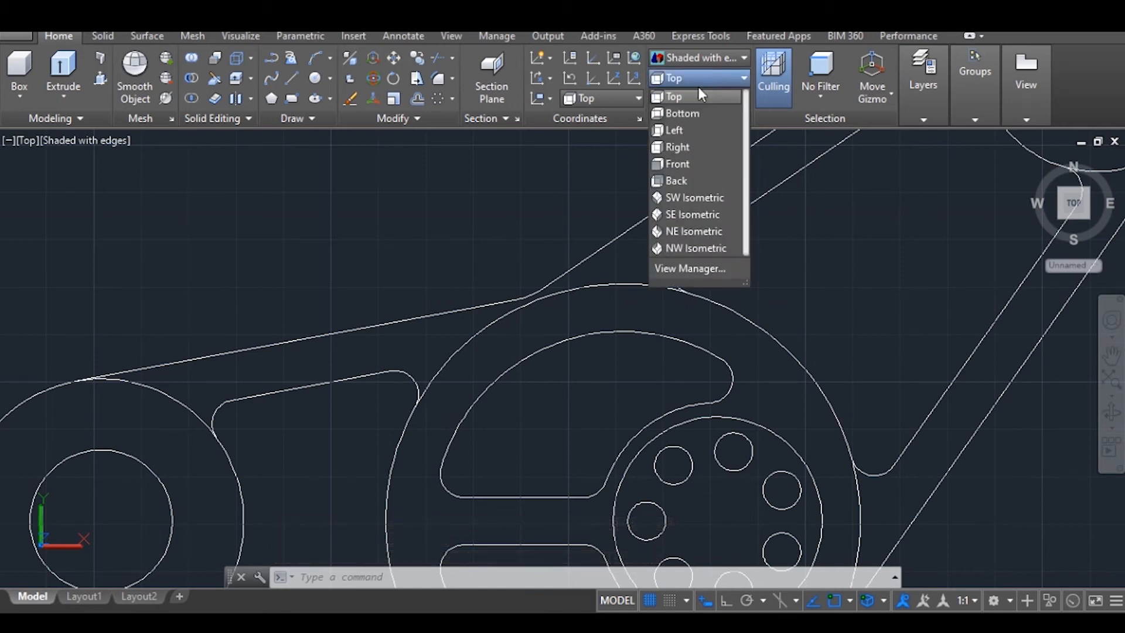
left_click(683, 215)
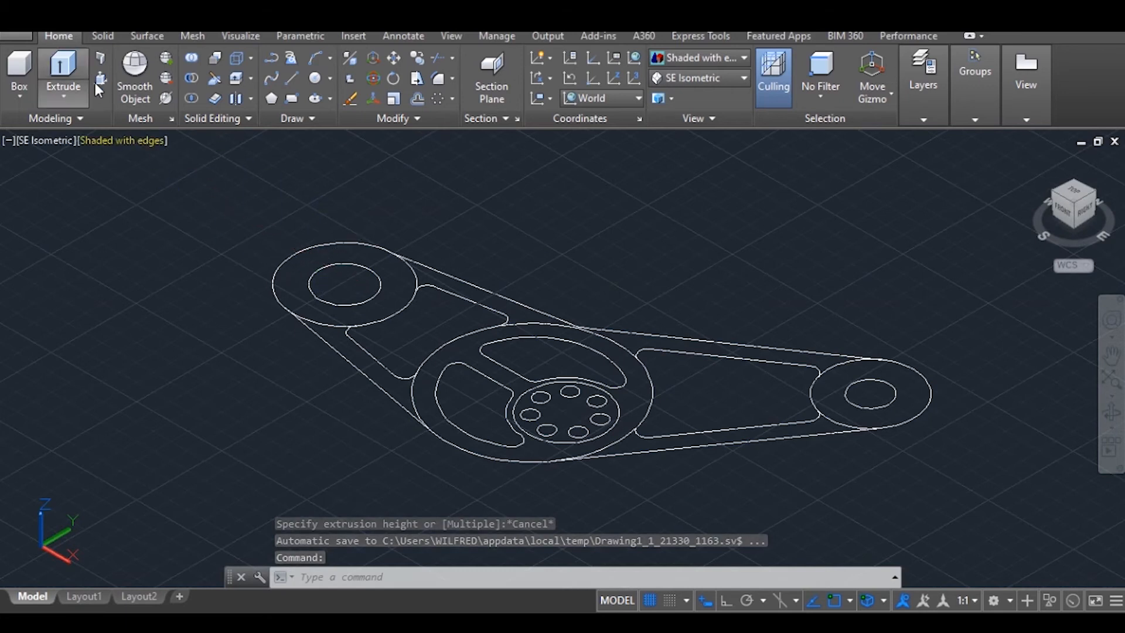
left_click(100, 78)
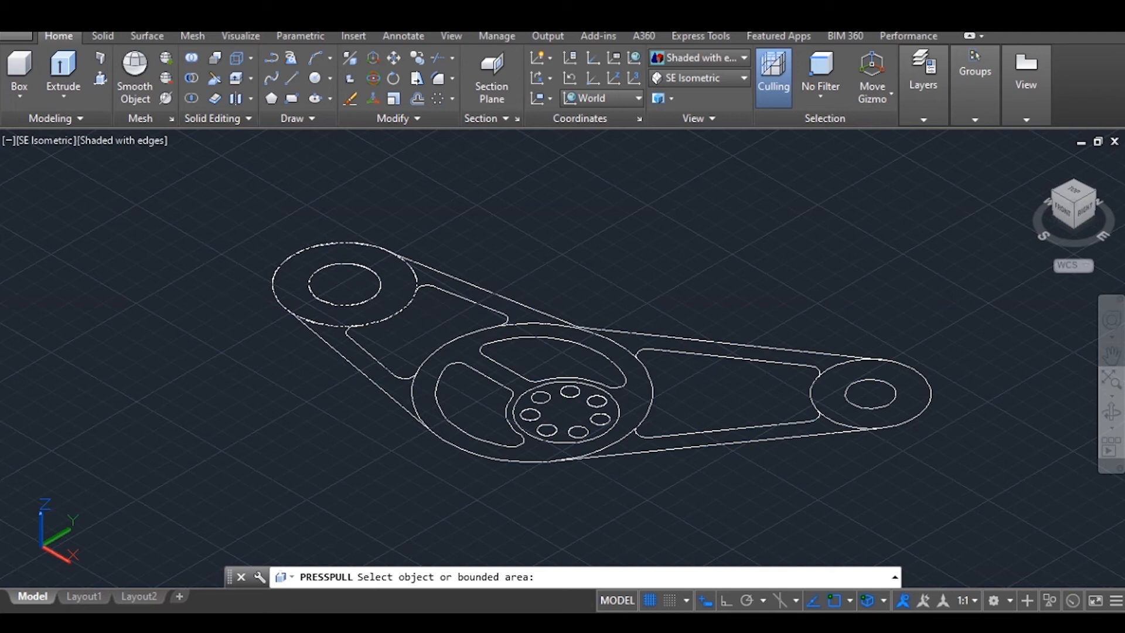
left_click(327, 314)
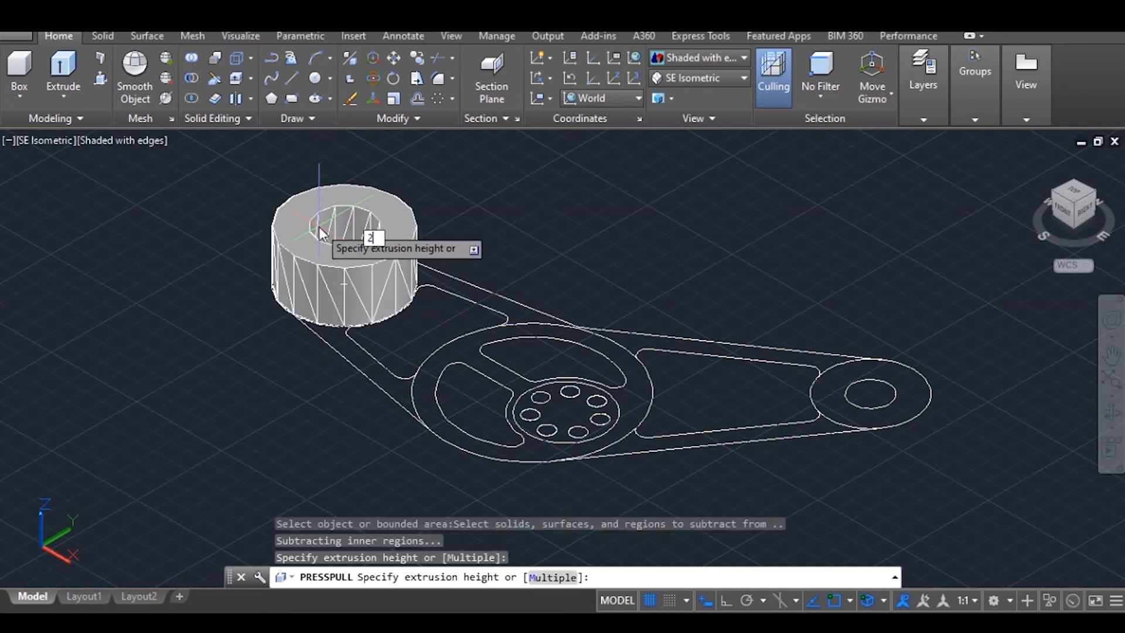
type("20")
key("Return")
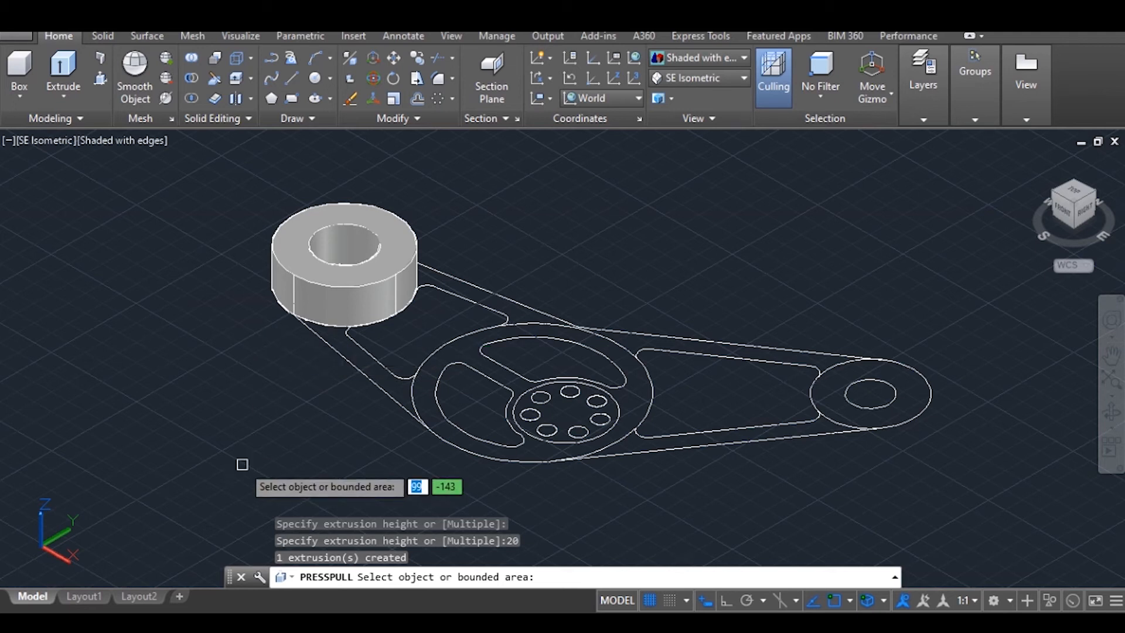
Presspull the outer rib areas along both edges of the two arms together to a height of 10
left_click(373, 364)
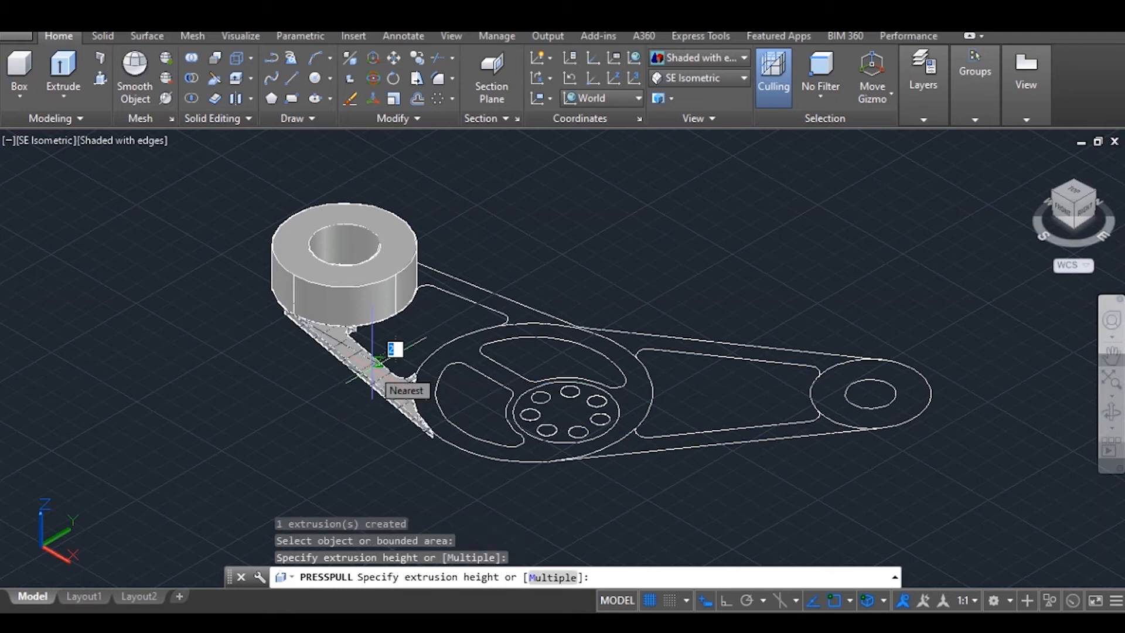
type("m")
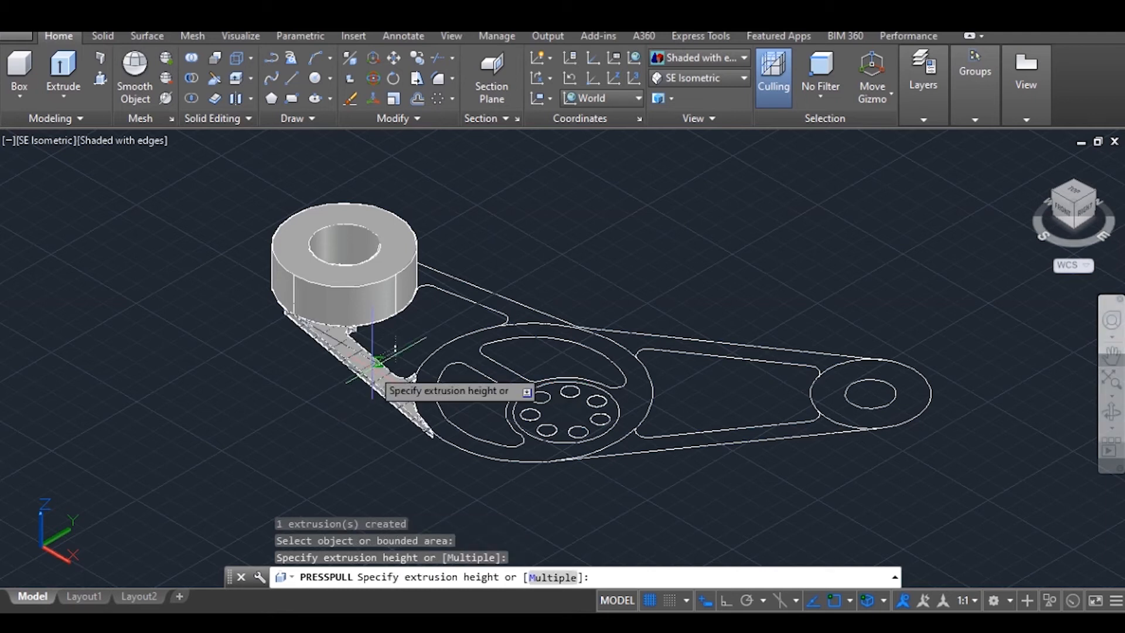
key("Return")
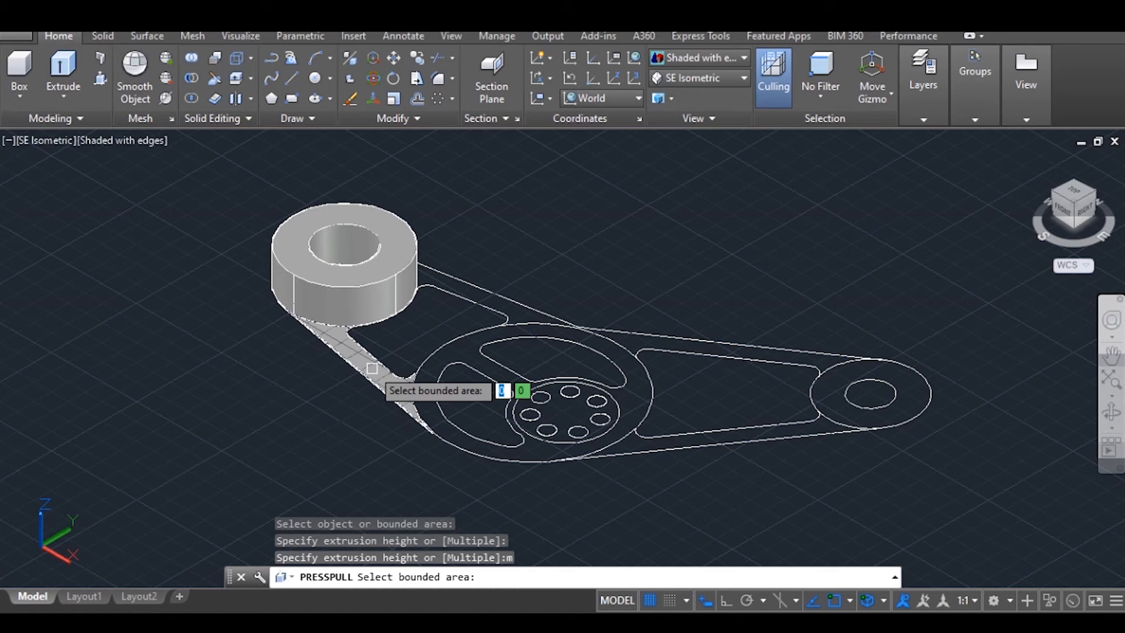
left_click(466, 288)
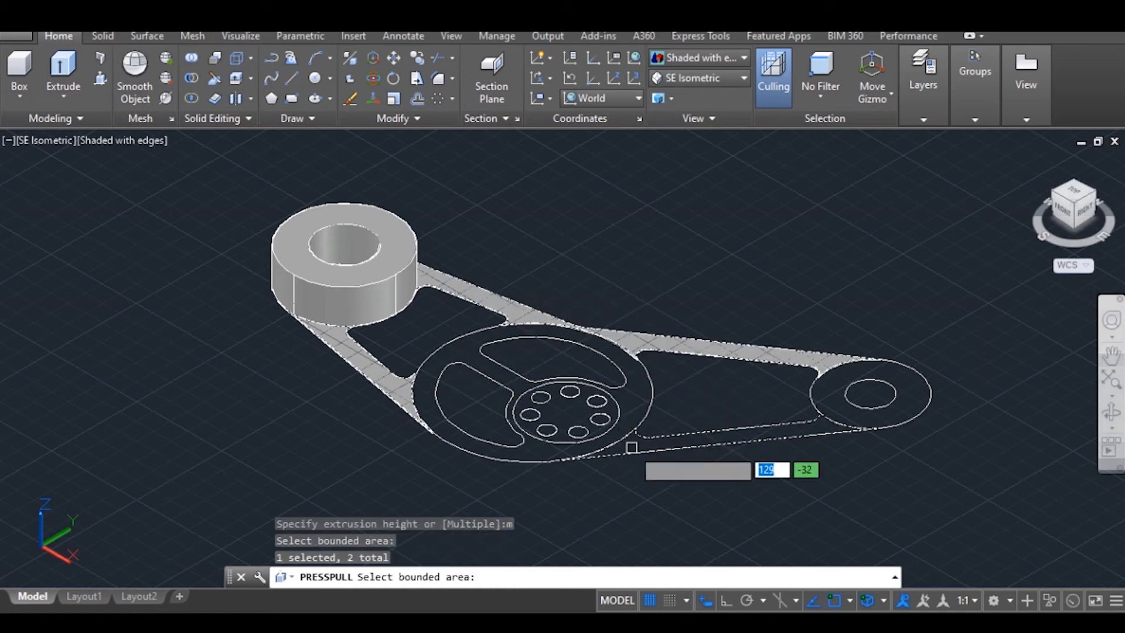
left_click(637, 449)
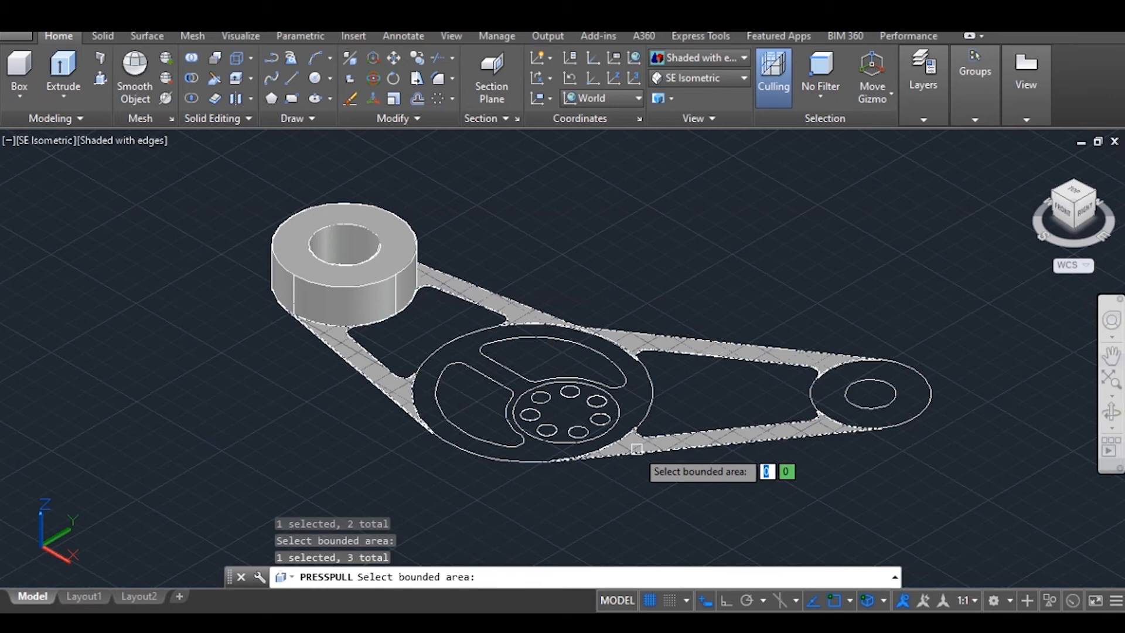
key("Return")
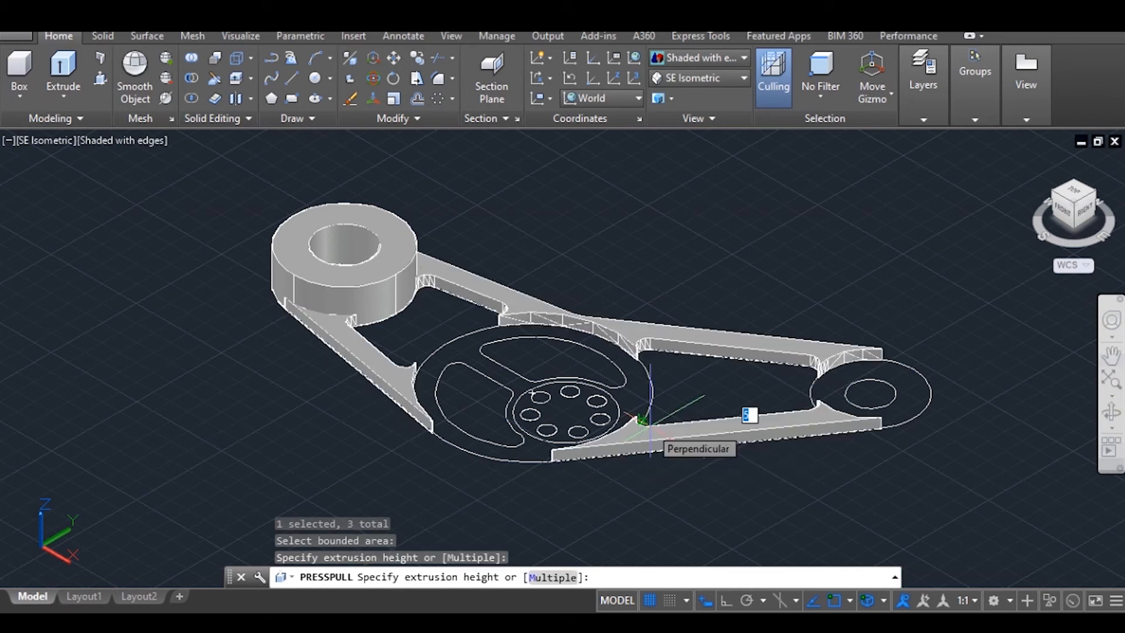
type("1")
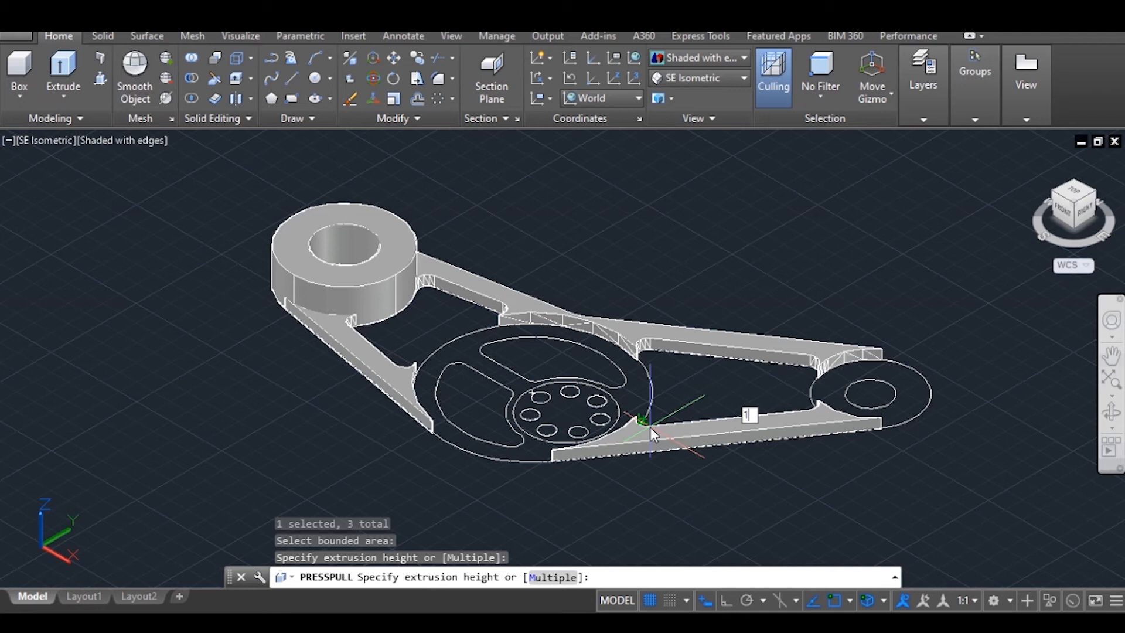
type("0")
key("Return")
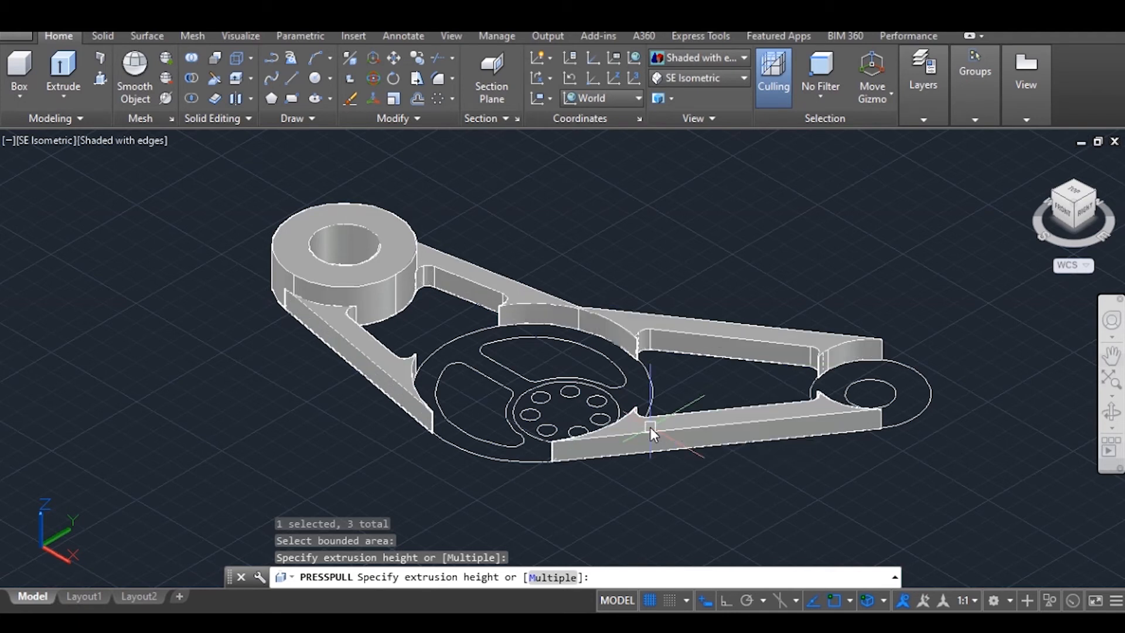
Presspull the inner web areas of both arms together to a height lower than the surrounding ribs
key("Return")
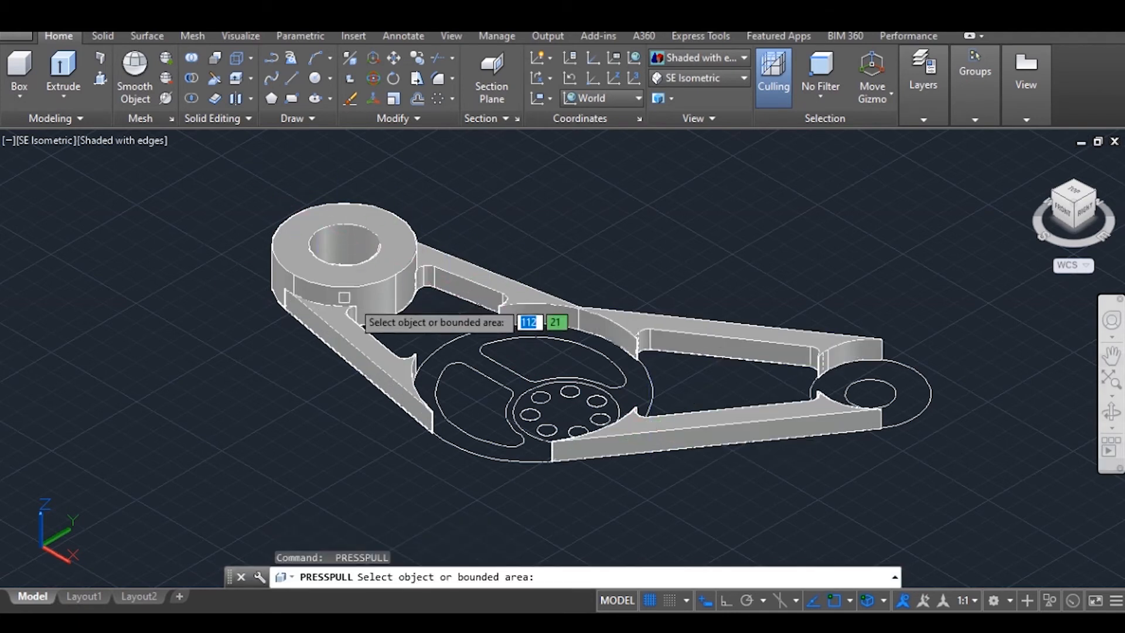
left_click(459, 297)
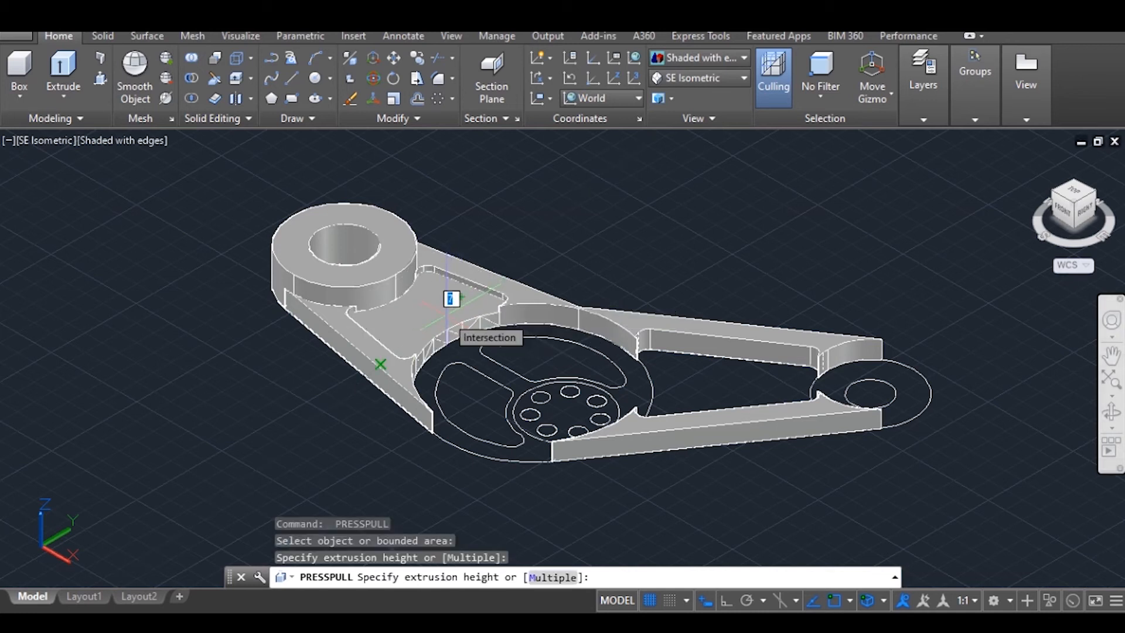
type("m")
key("Return")
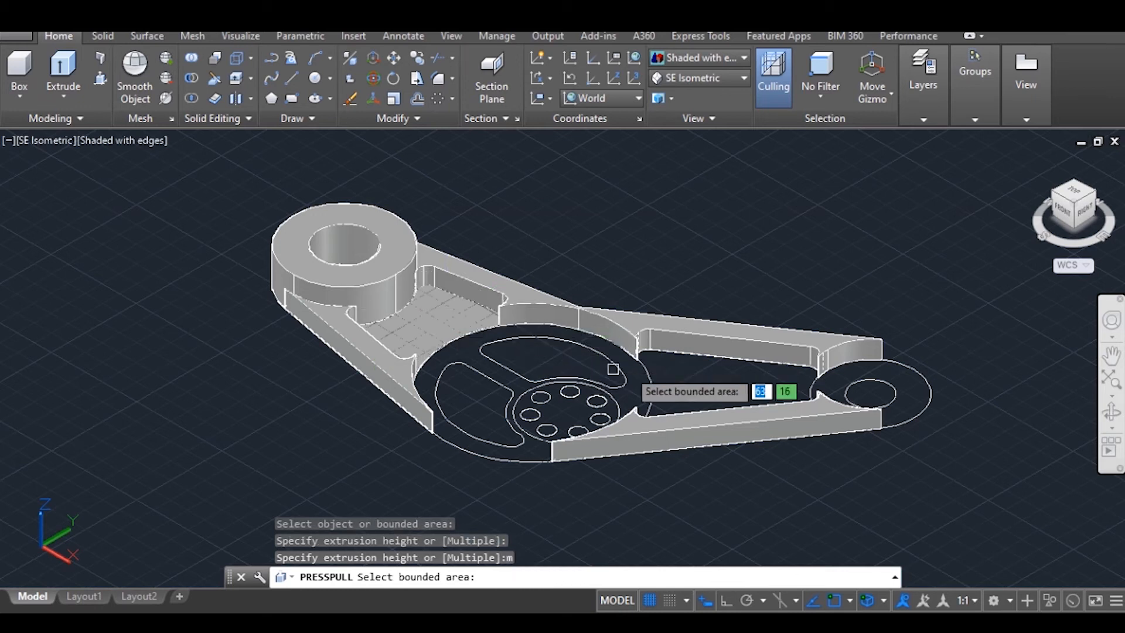
left_click(715, 362)
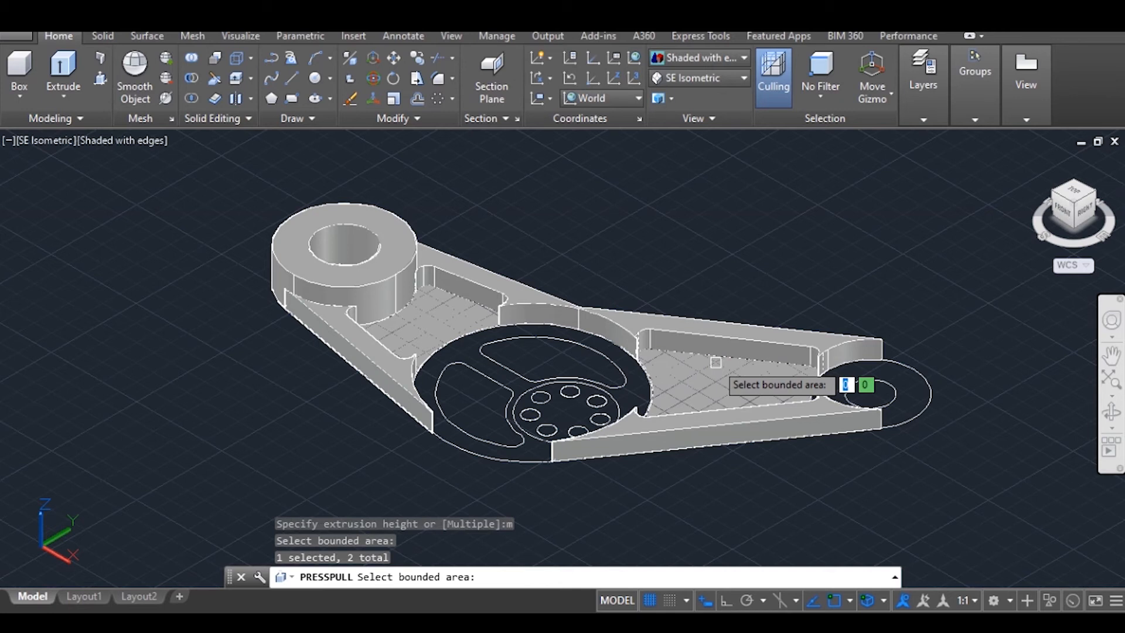
key("Return")
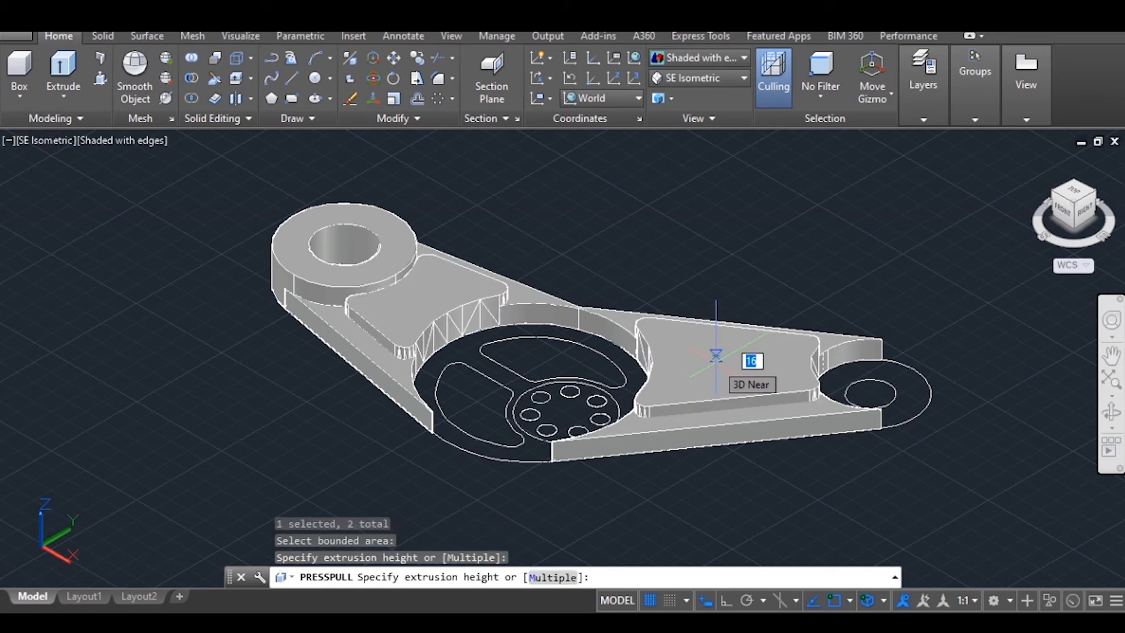
left_click(716, 356)
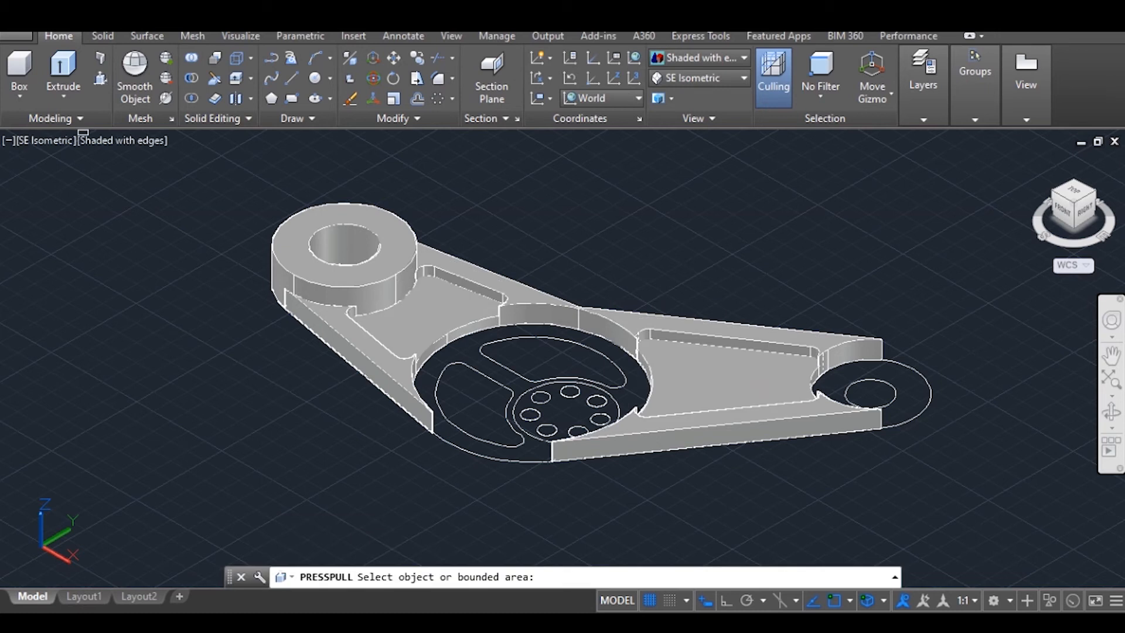
Presspull the ring of the angled arm's end circle to a height of 11
left_click(905, 380)
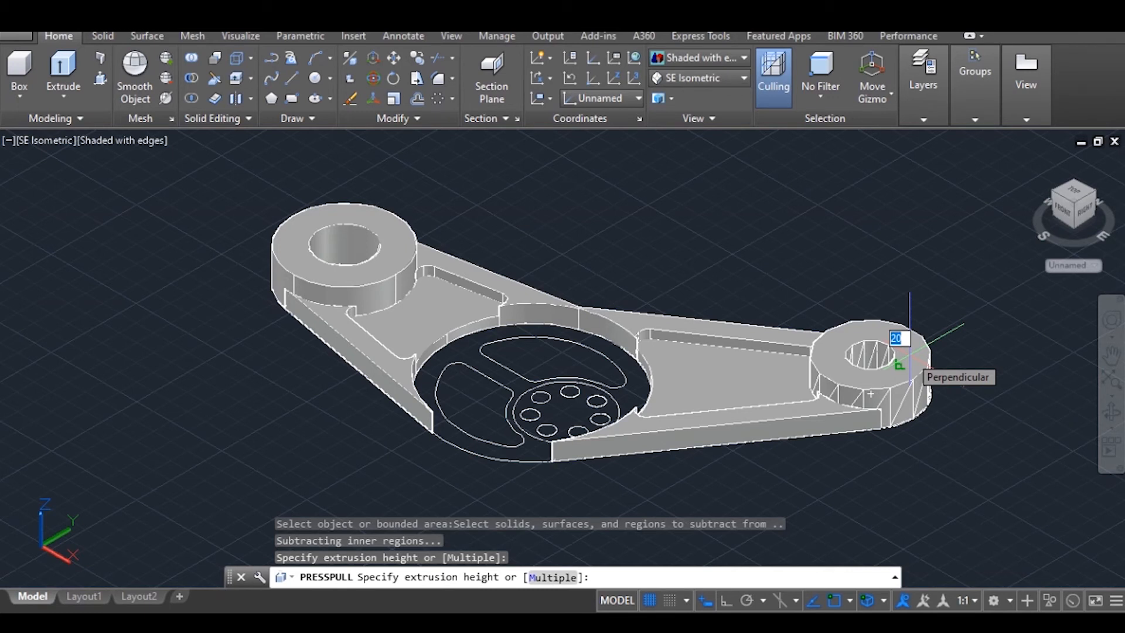
type("11")
key("Return")
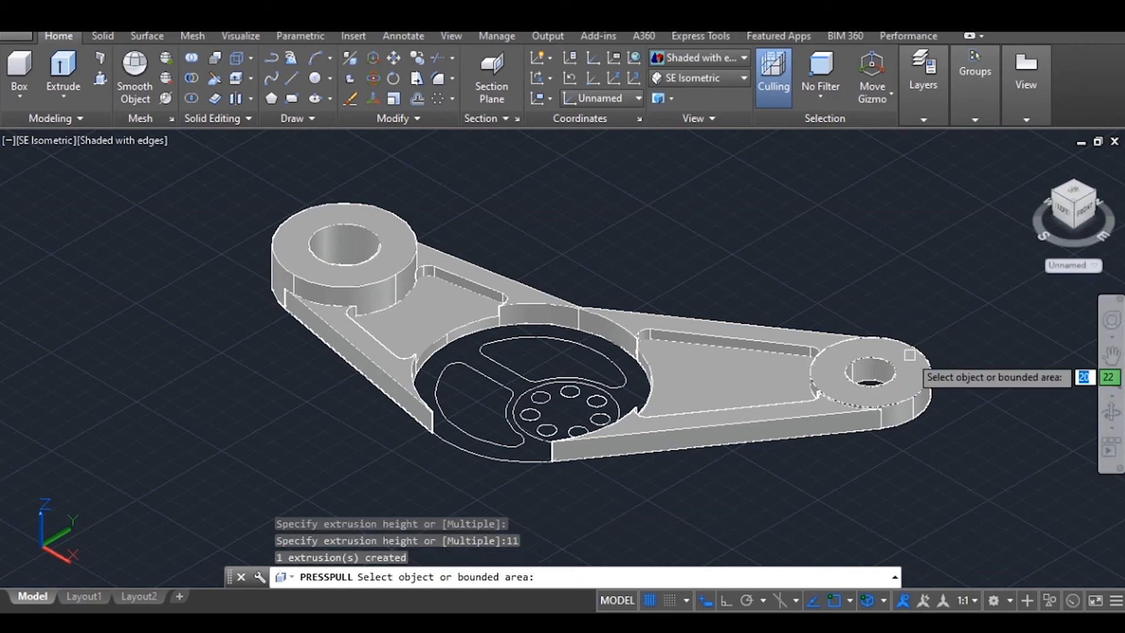
key("Return")
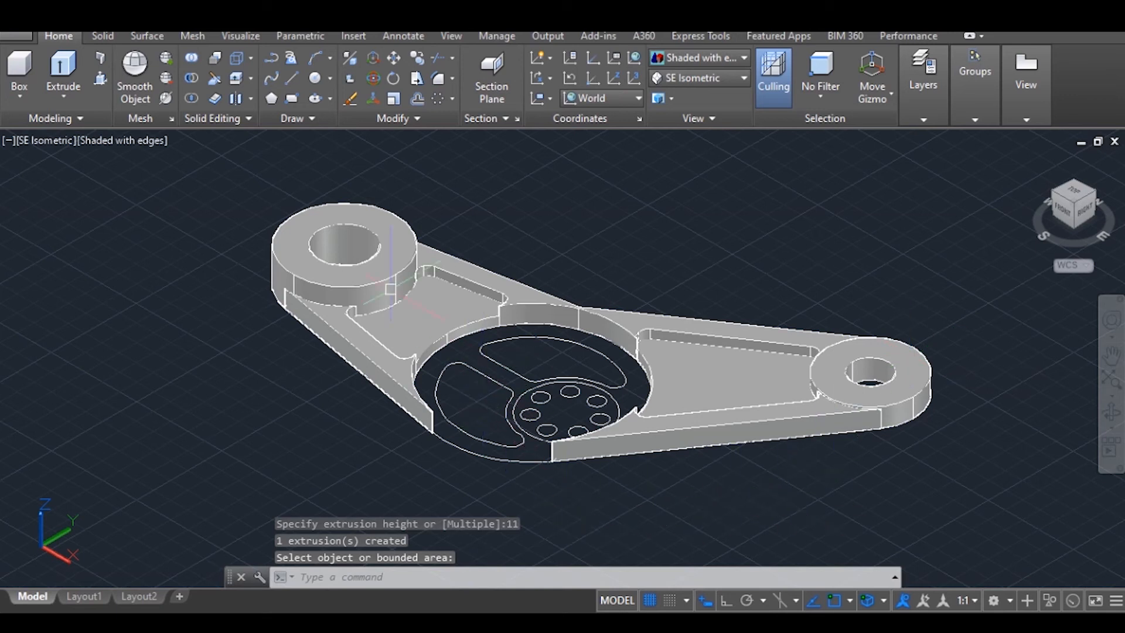
Presspull the central hub area around the two curved cutouts and the hole disc to a height of 20
left_click(101, 78)
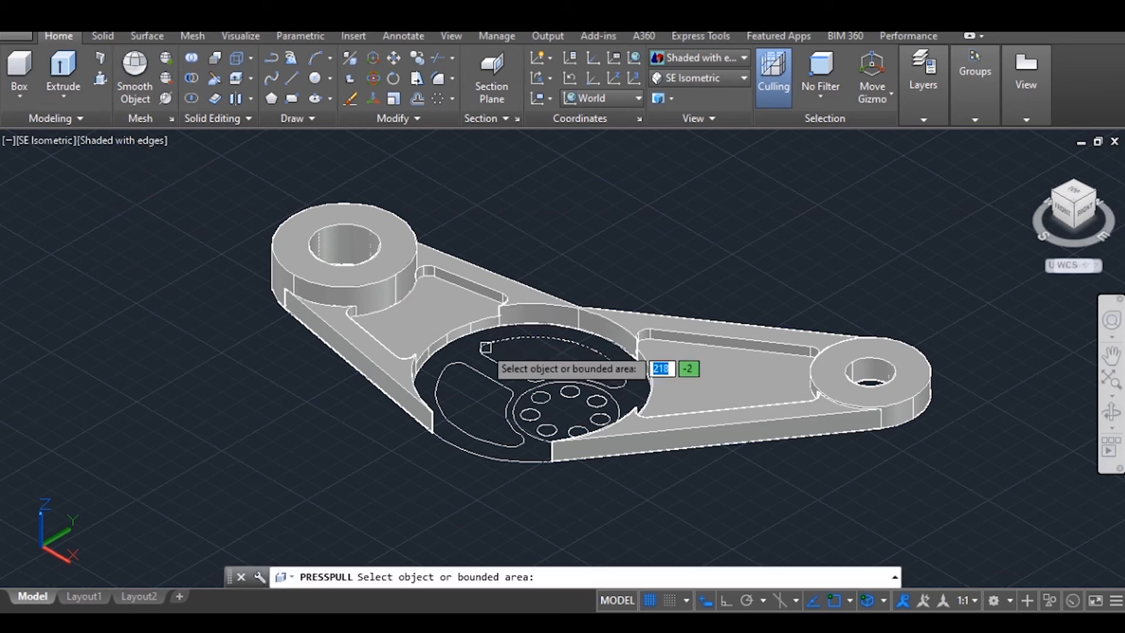
left_click(448, 354)
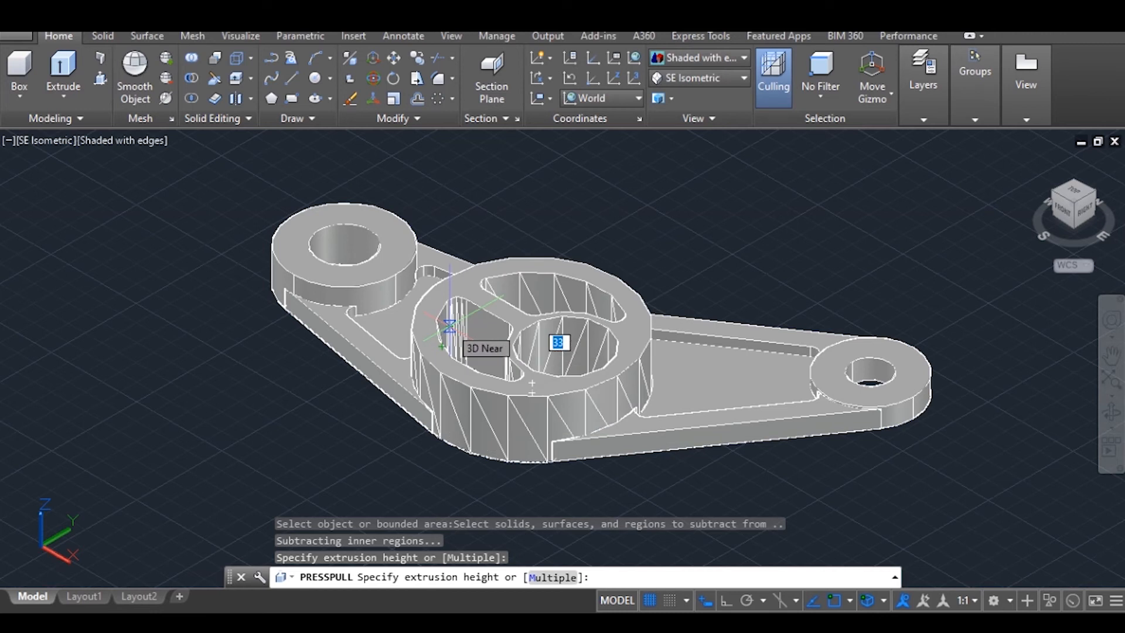
type("20")
key("Return")
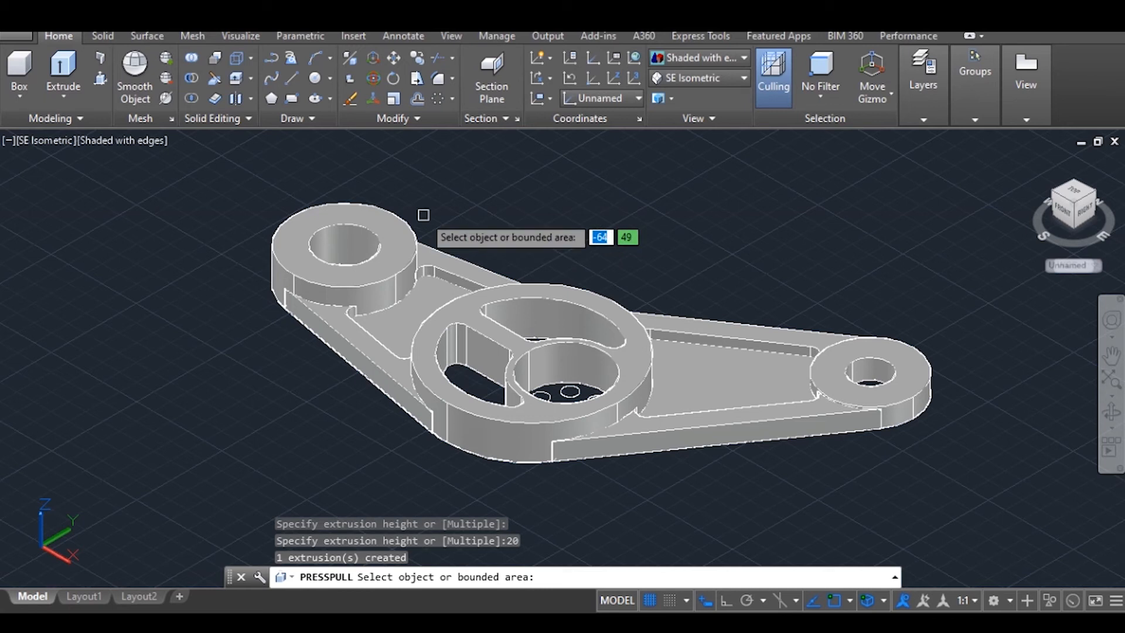
key("Return")
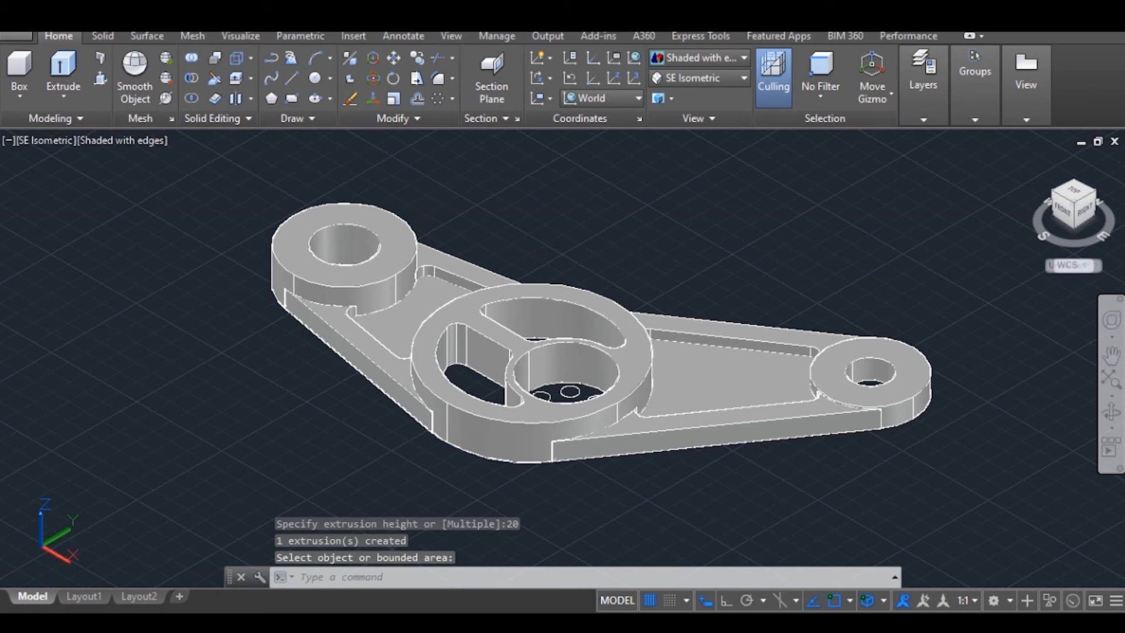
Presspull the central disc around its ring of small holes to a height of 16
left_click(101, 77)
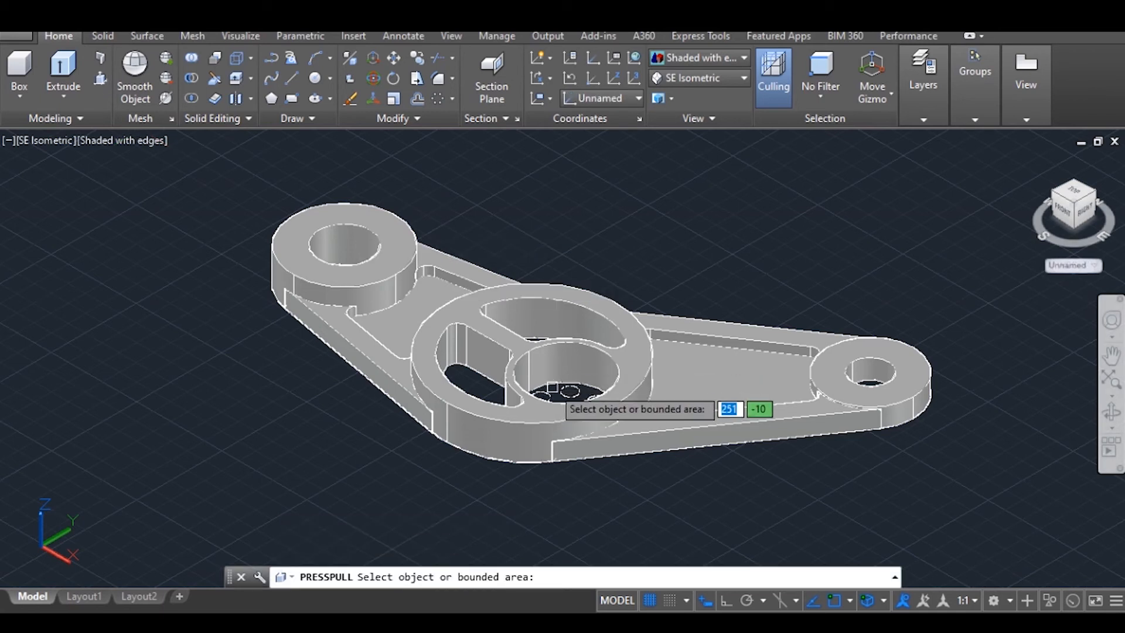
left_click(560, 390)
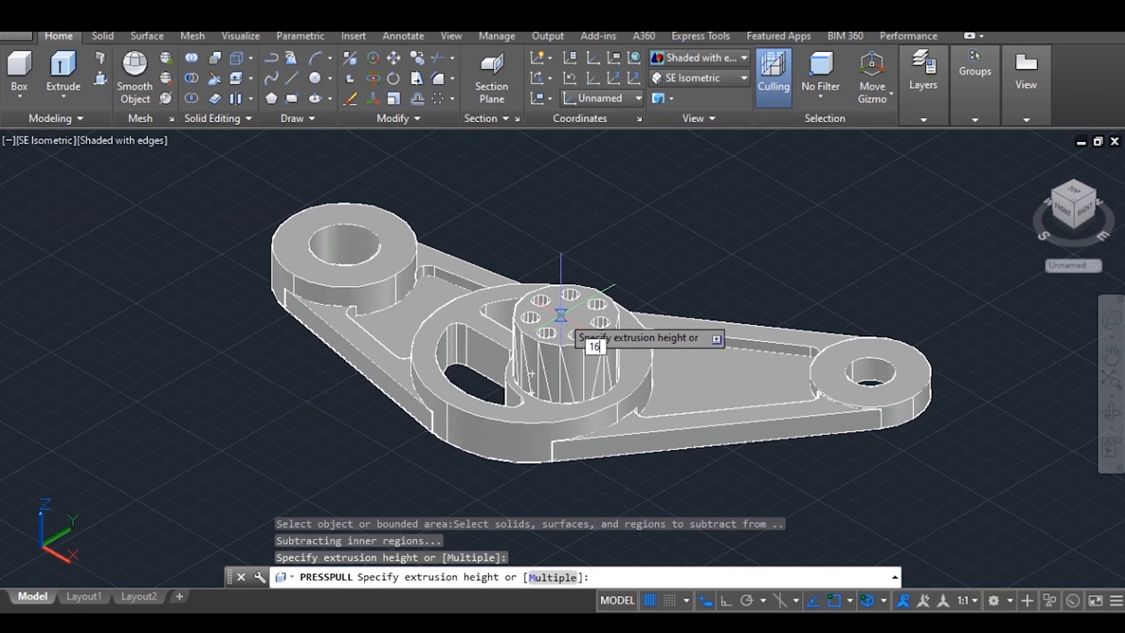
type("16")
key("Return")
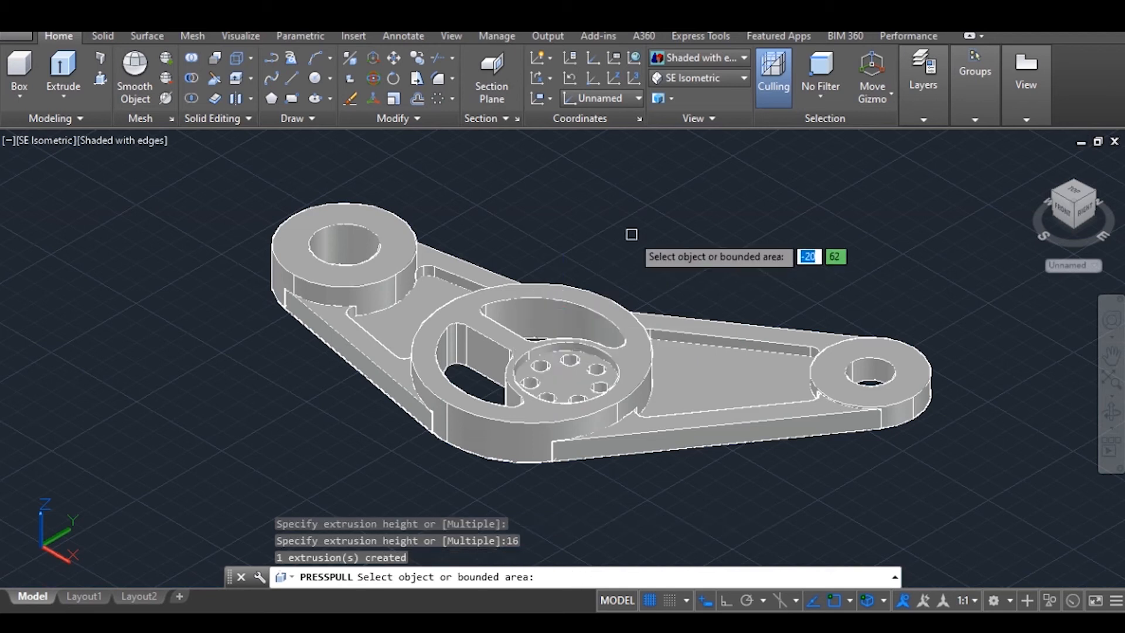
key("Escape")
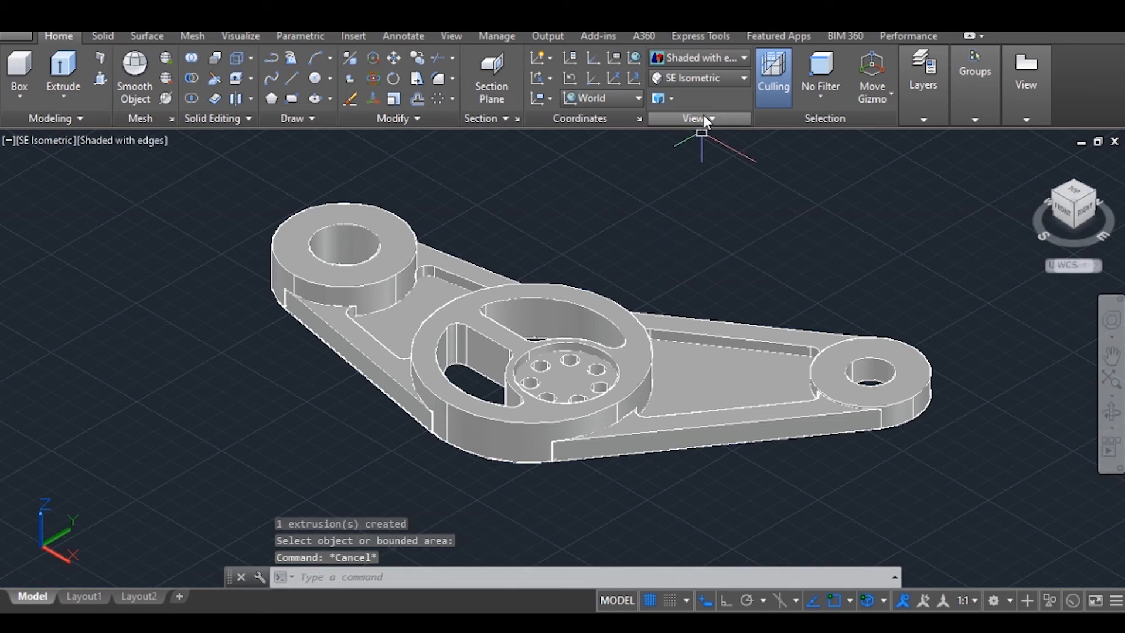
In the Front view, mirror the whole part about its flat bottom edge, keeping the source objects
left_click(721, 76)
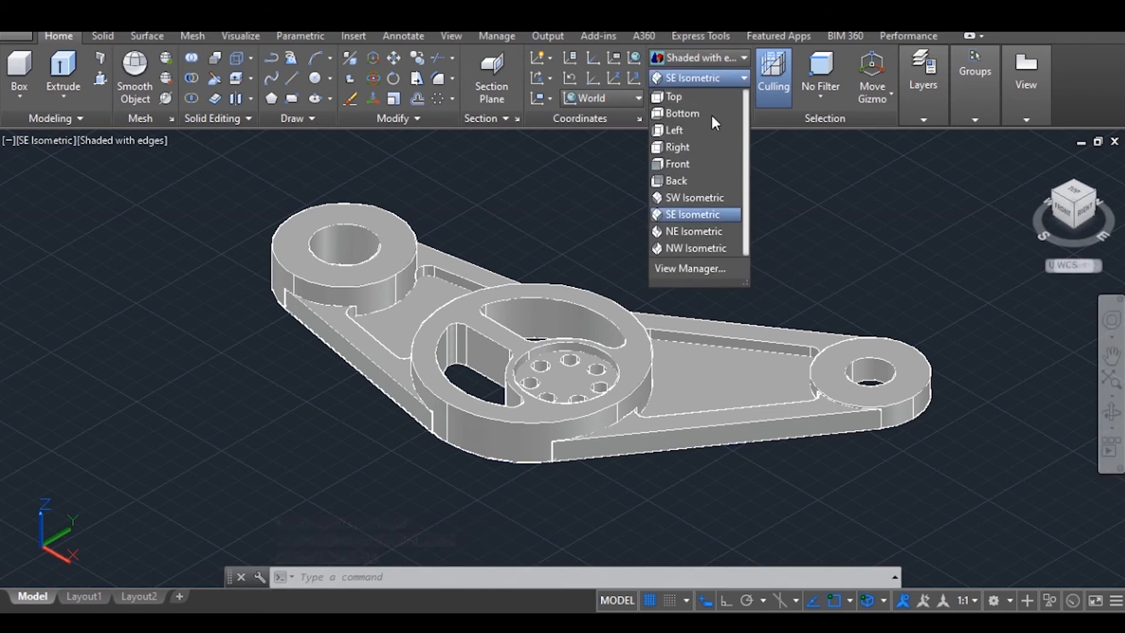
left_click(681, 163)
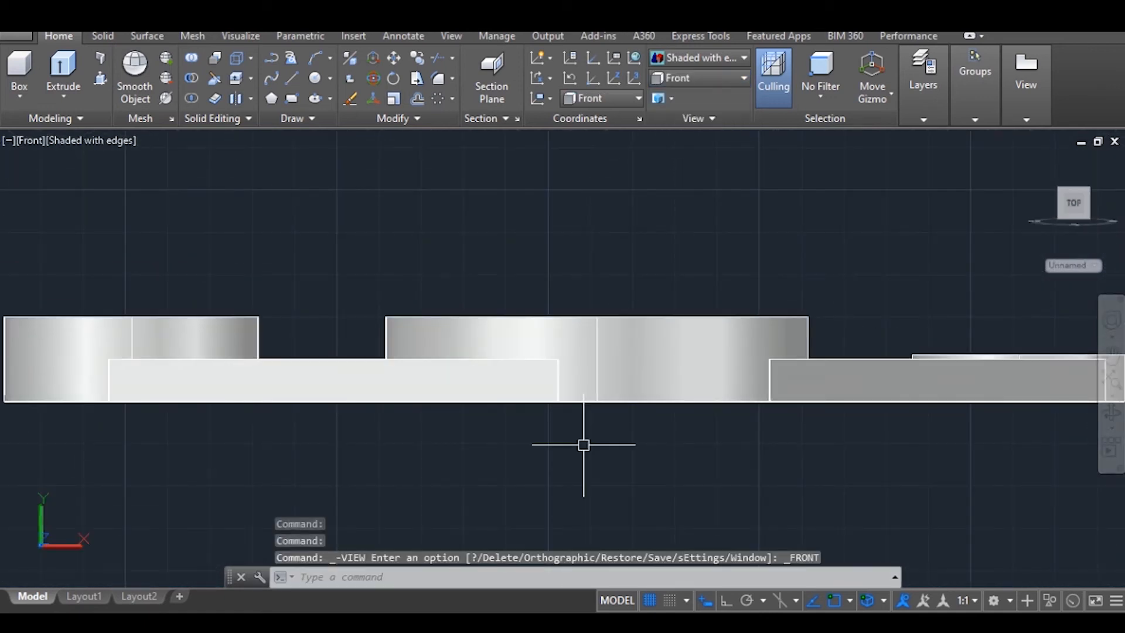
scroll(583, 444, "up", 1)
scroll(583, 444, "down", 4)
scroll(571, 442, "up", 1)
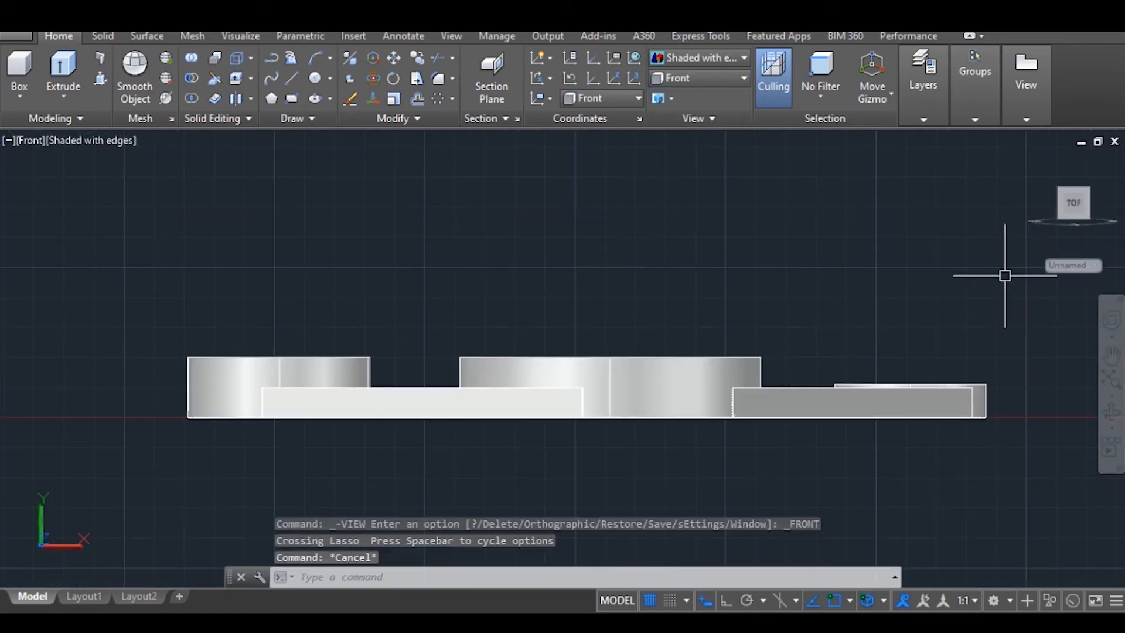
left_click(1014, 259)
left_click(134, 446)
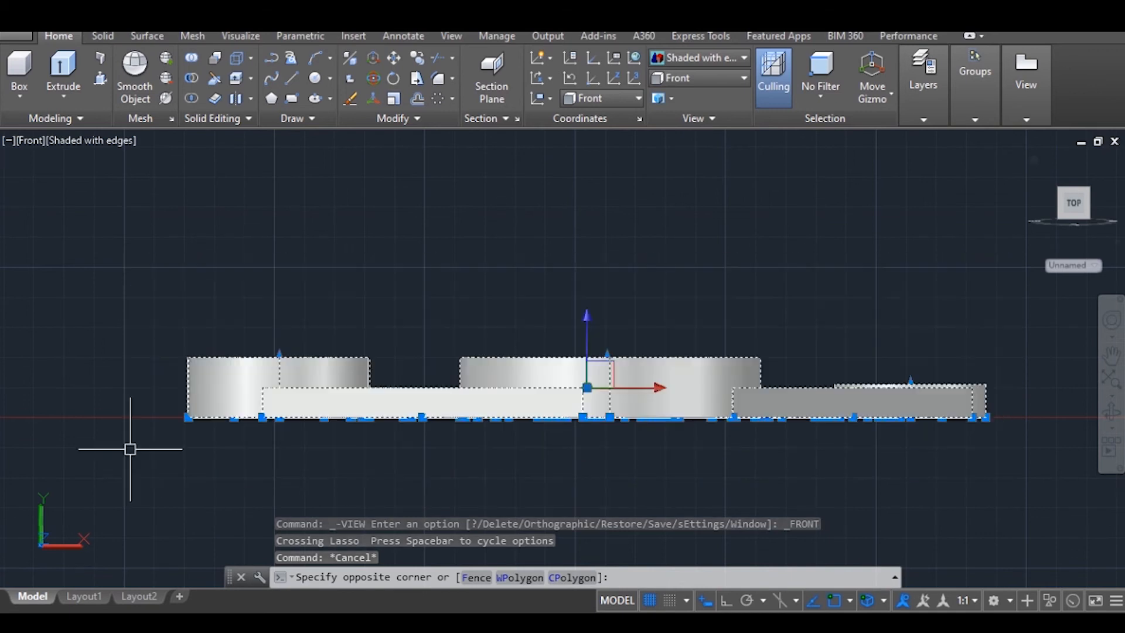
type("MI")
key("Return")
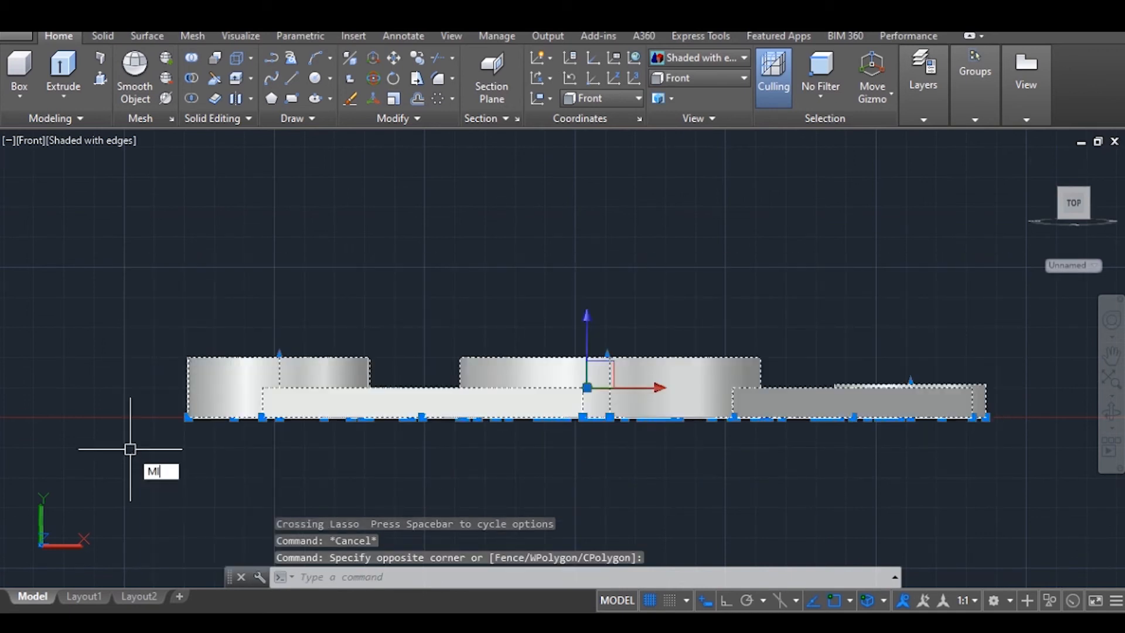
left_click(188, 417)
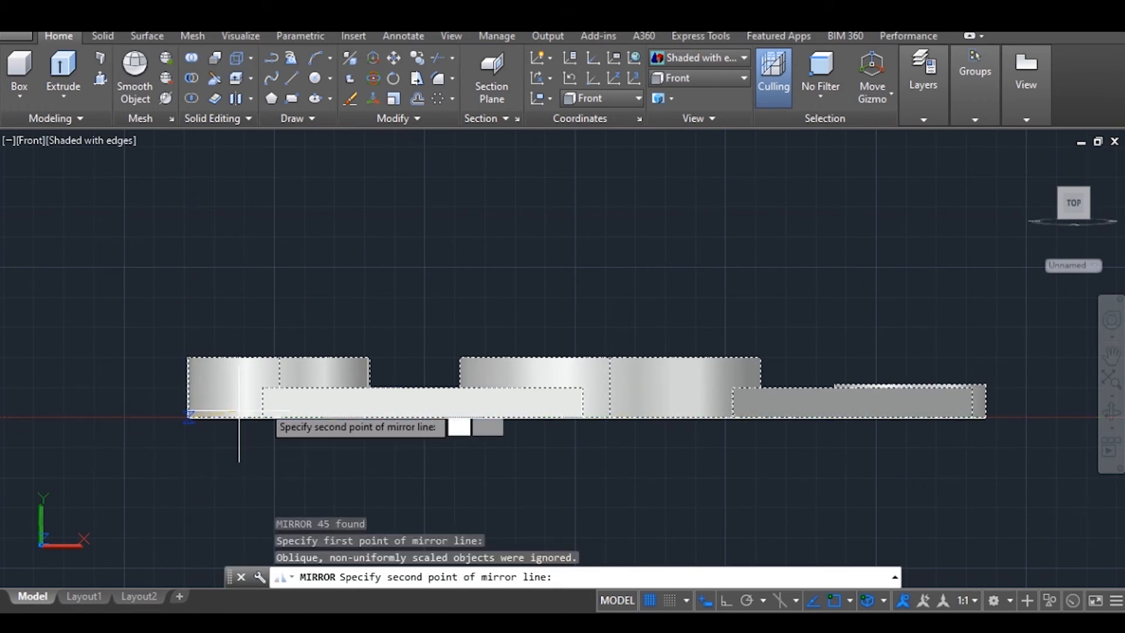
scroll(989, 418, "up", 2)
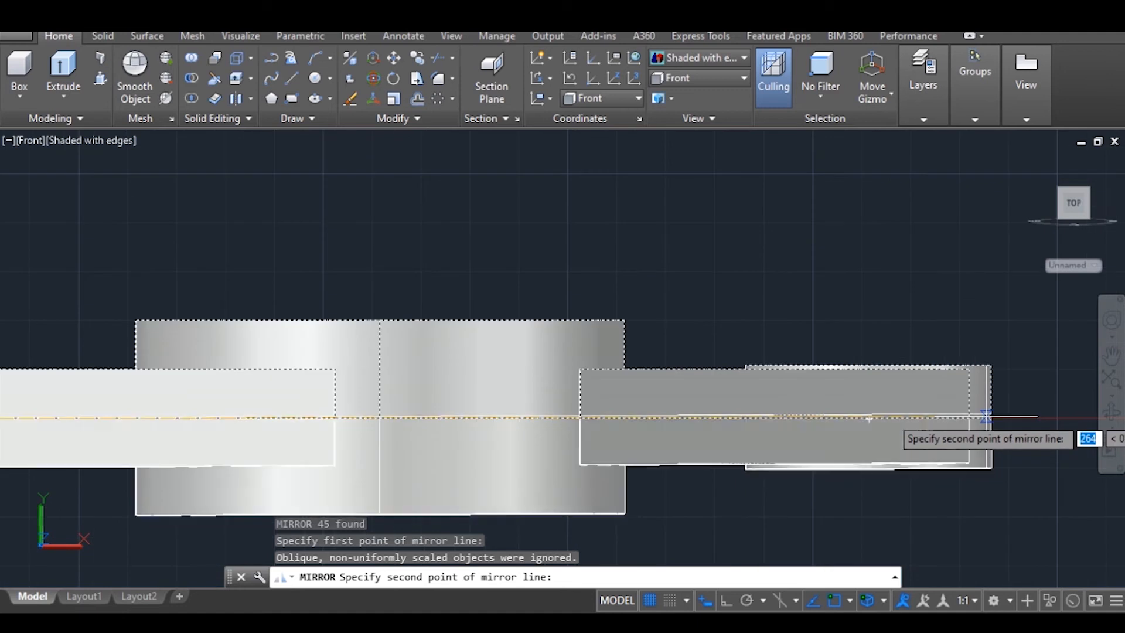
left_click(990, 418)
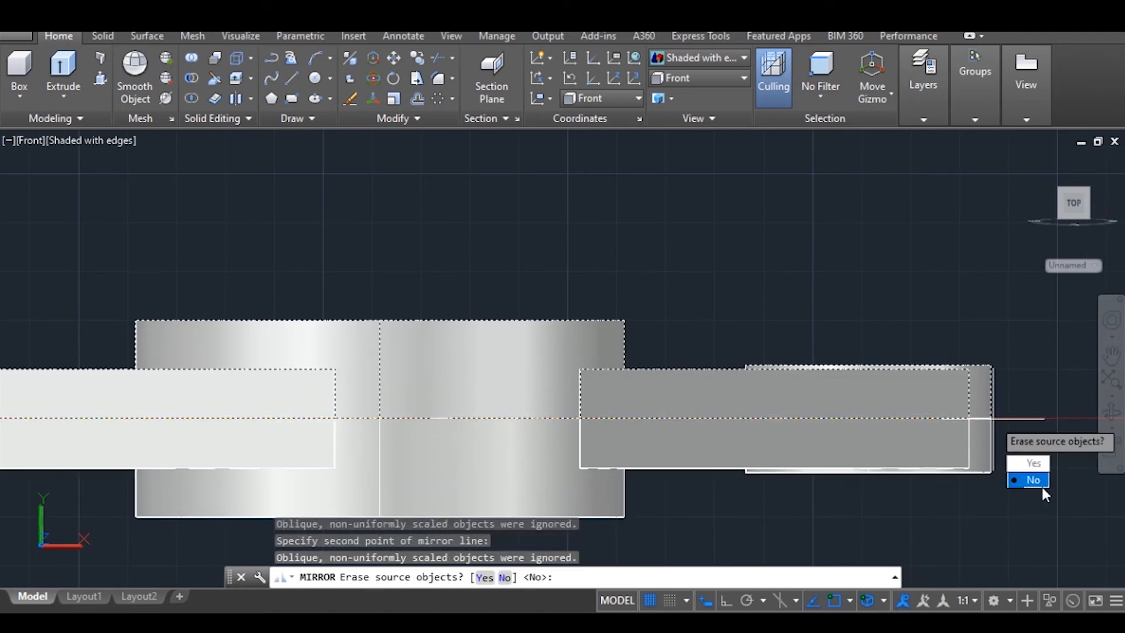
left_click(1036, 479)
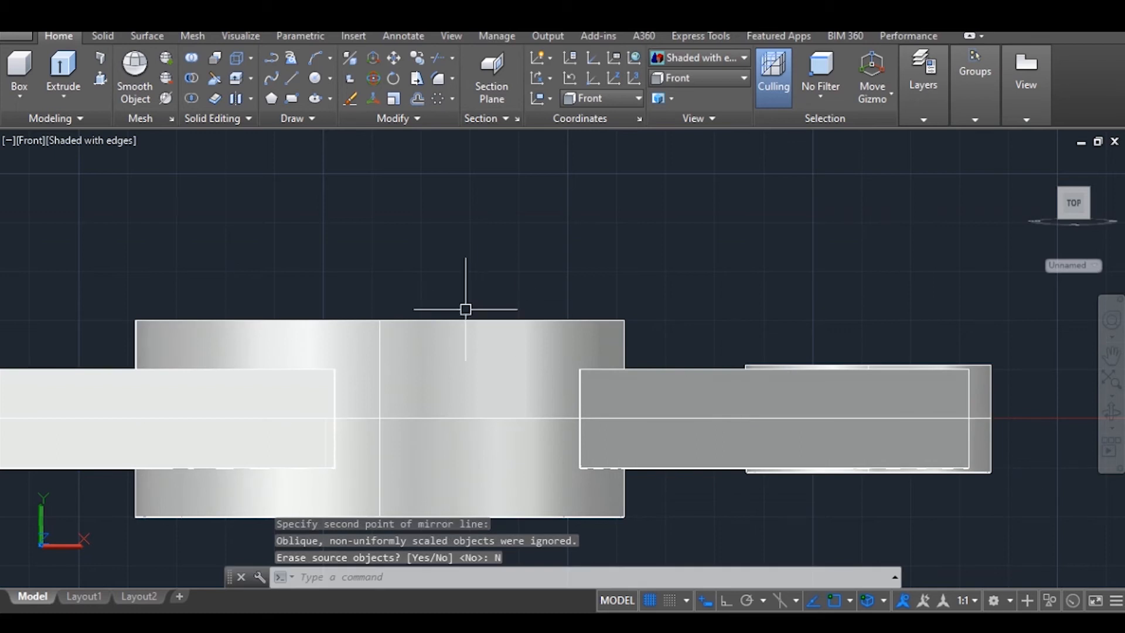
Return to the SE Isometric view and union all solids of both mirrored halves into one body
scroll(466, 308, "down", 3)
scroll(448, 302, "up", 2)
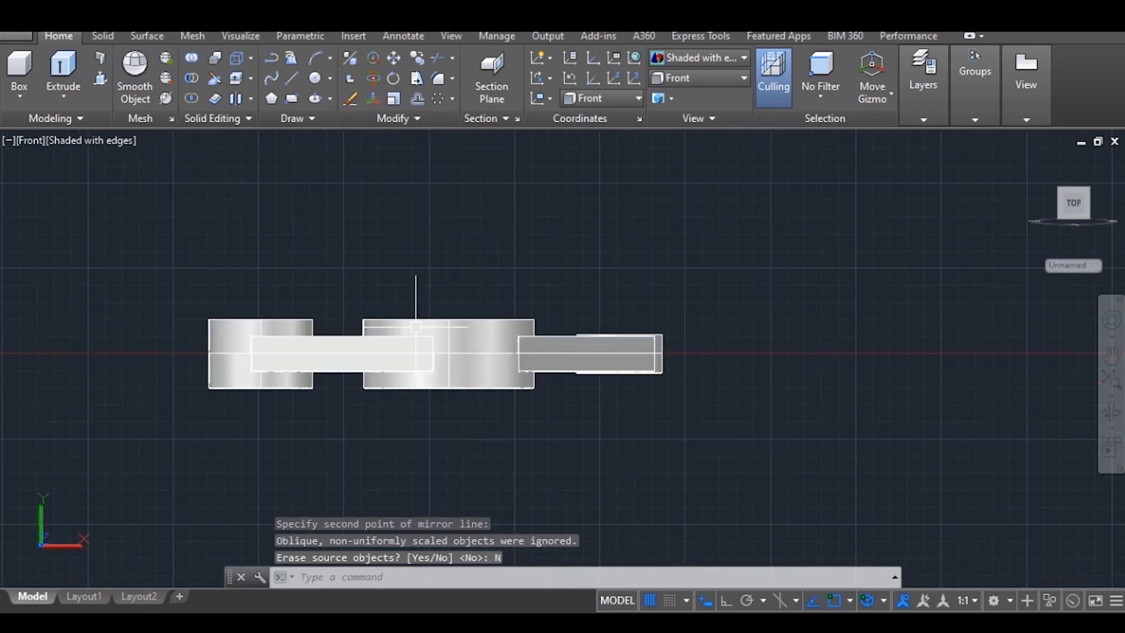
left_click(719, 83)
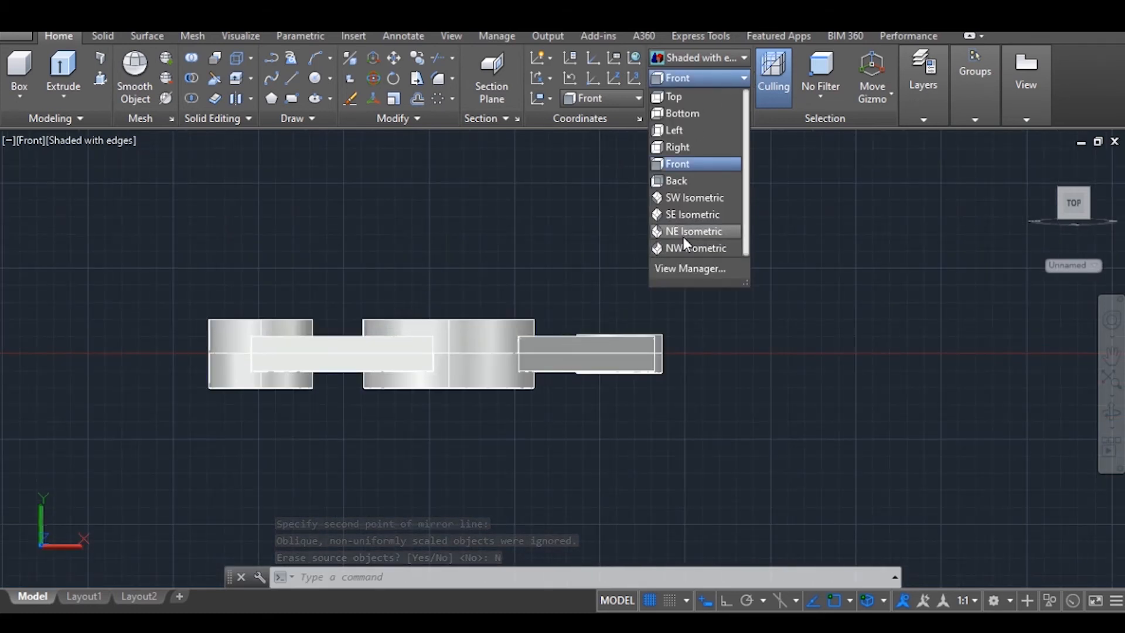
left_click(687, 213)
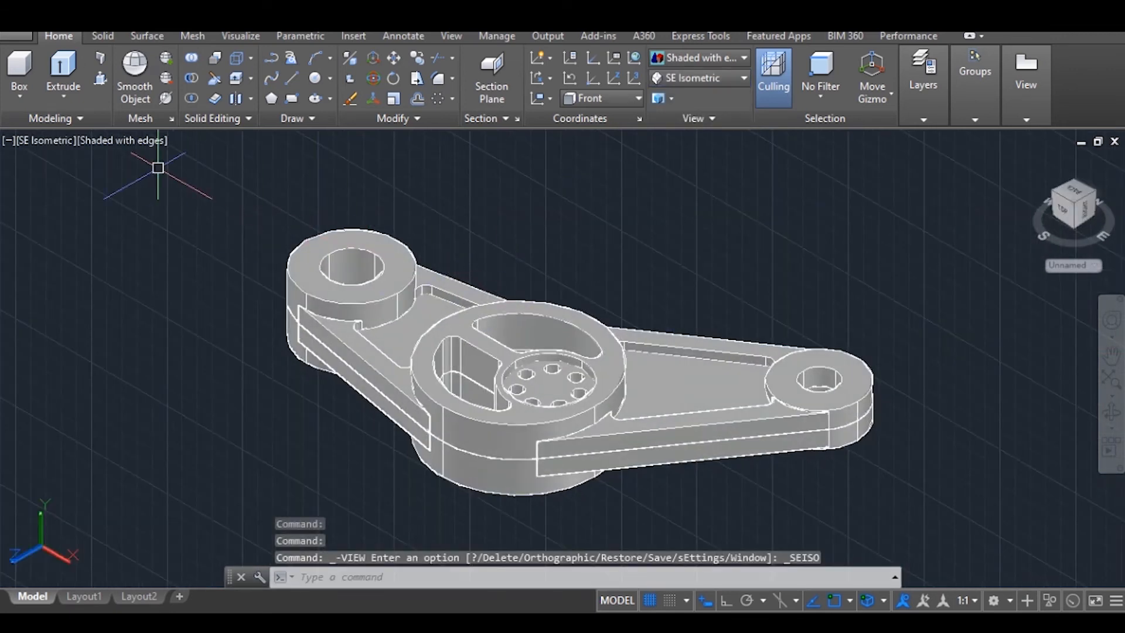
left_click(191, 58)
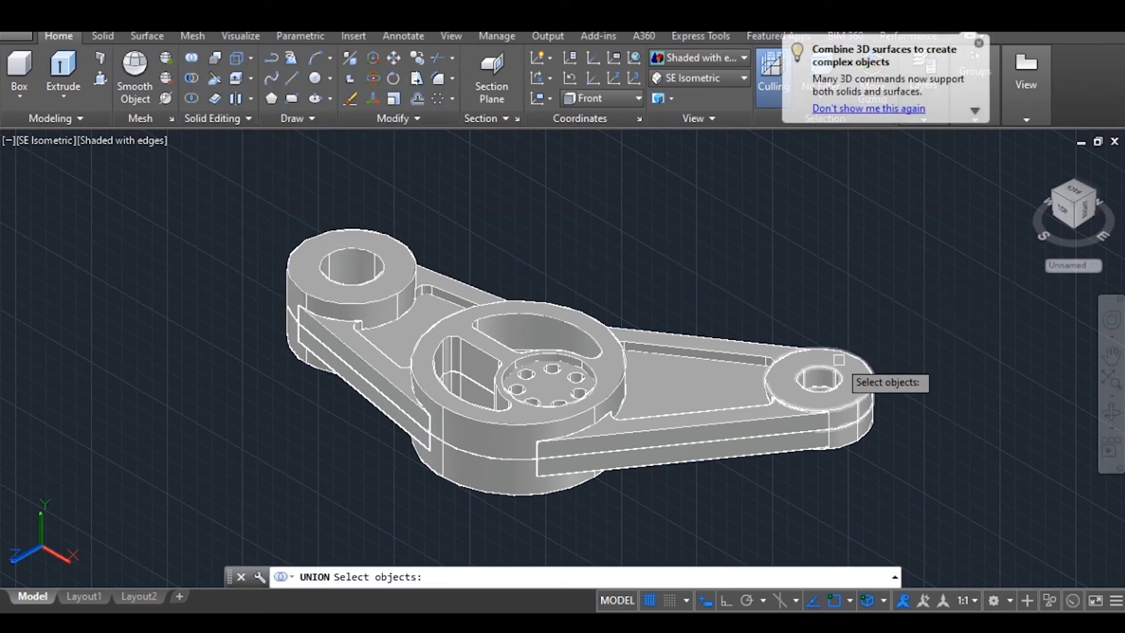
mouse_move(944, 249)
left_mouse_down()
mouse_move(951, 404)
mouse_move(767, 431)
mouse_move(890, 267)
left_mouse_up()
left_click(921, 236)
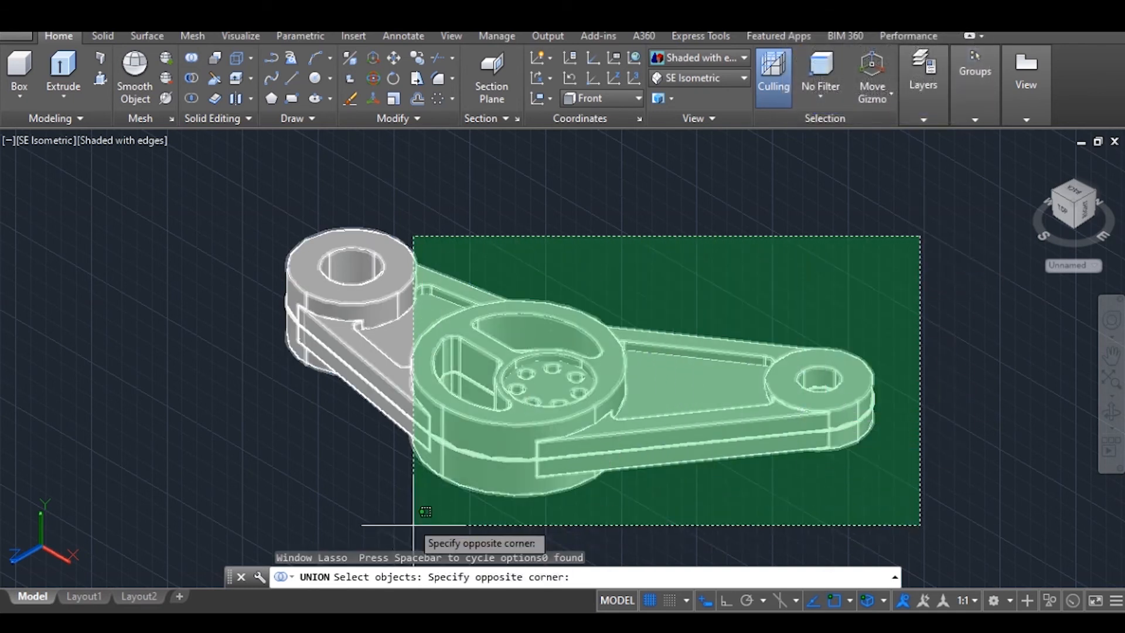
left_click(258, 502)
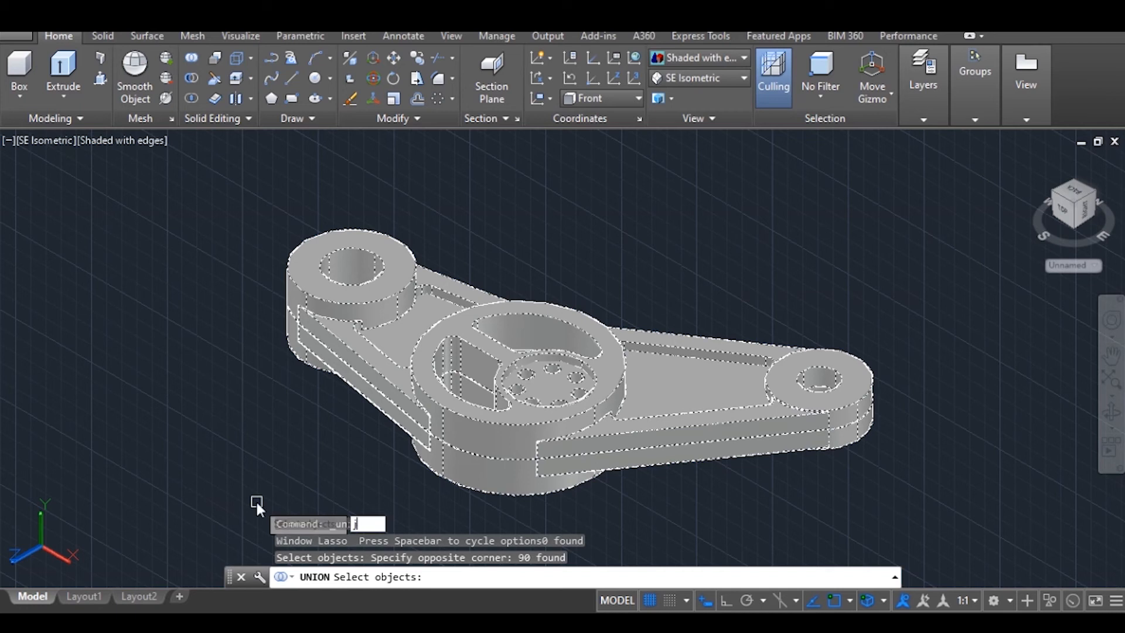
key("Return")
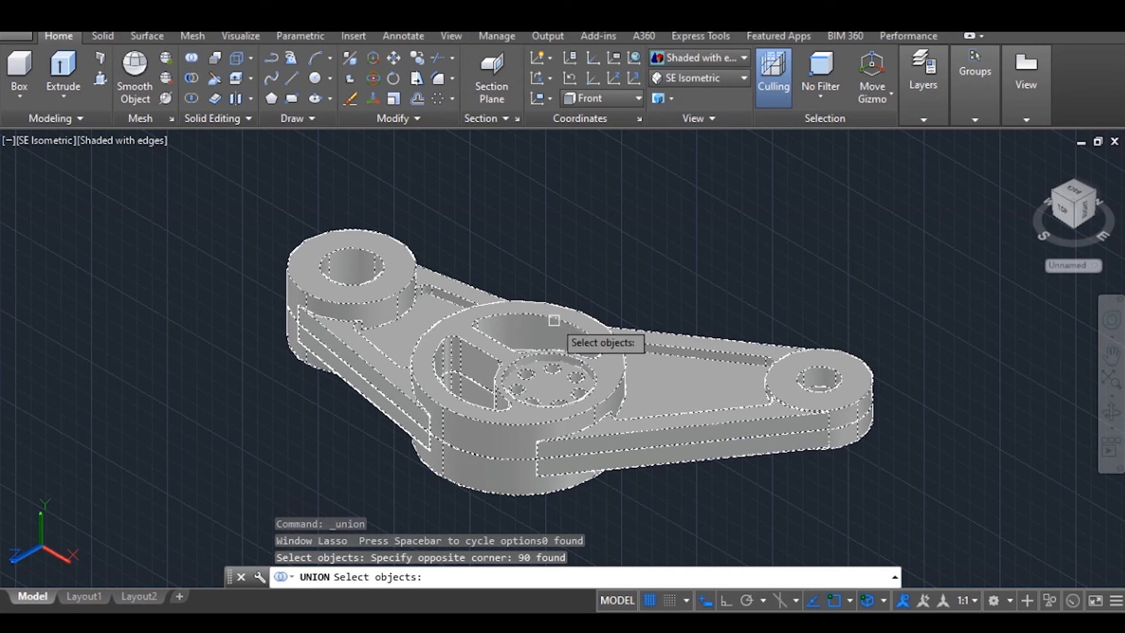
key("Return")
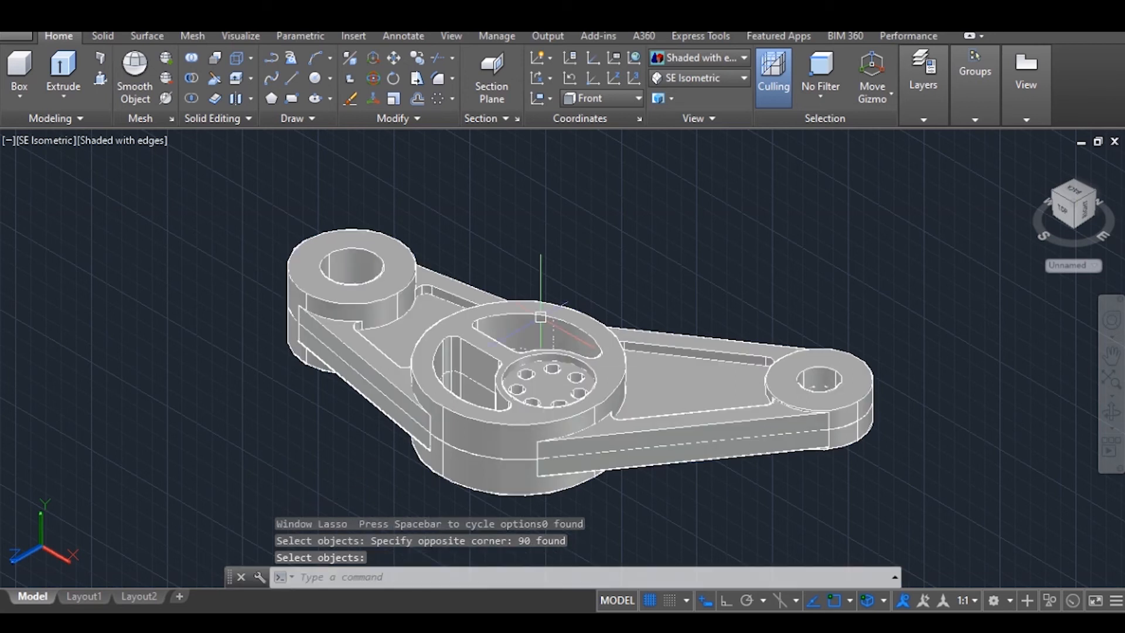
Turn off the grid display behind the model
scroll(509, 442, "down", 3)
scroll(509, 443, "up", 5)
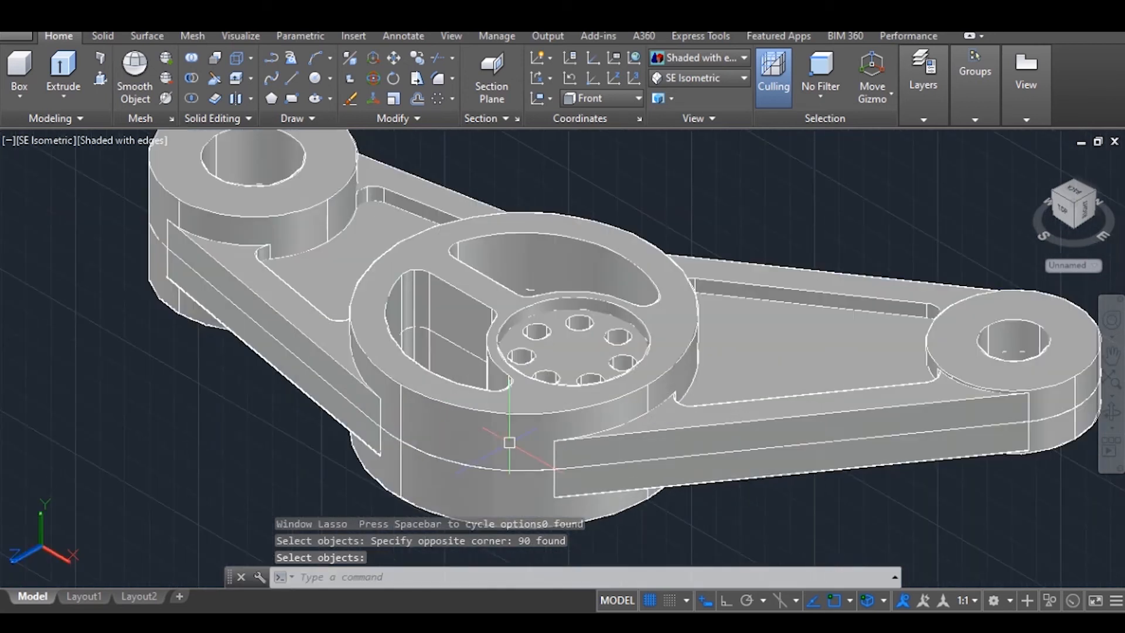
scroll(509, 443, "down", 5)
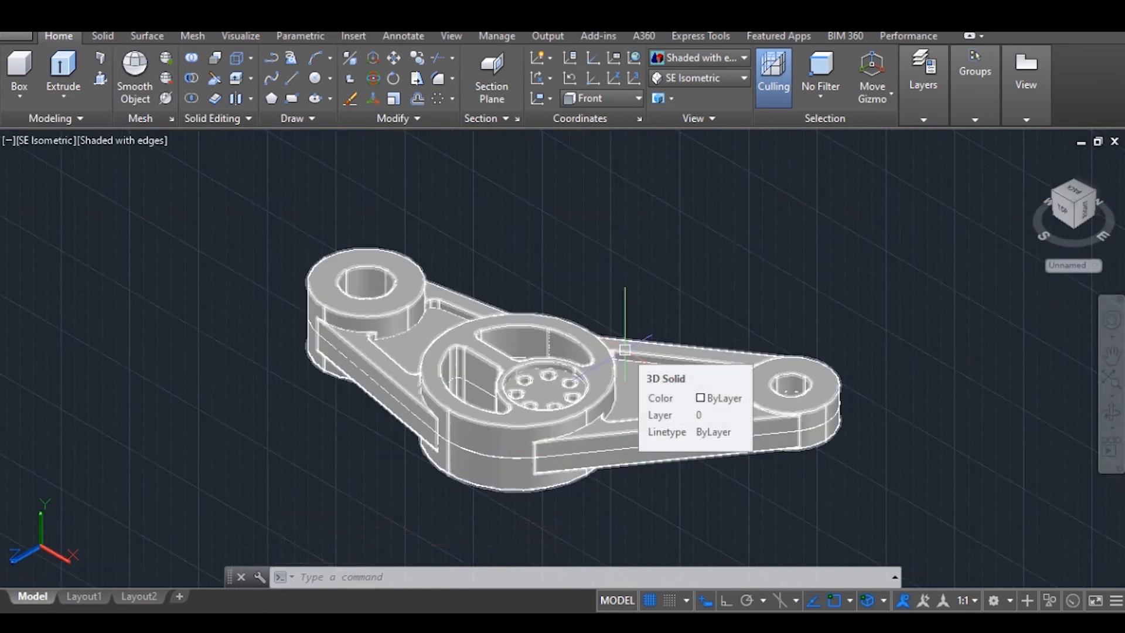
left_click(650, 600)
scroll(384, 429, "up", 2)
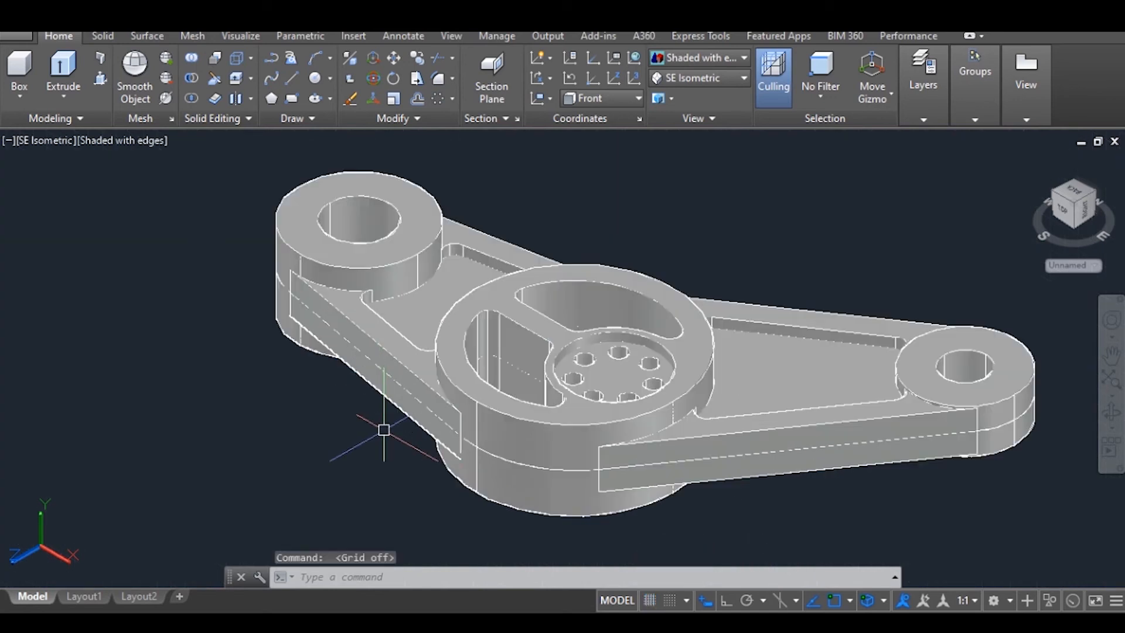
Set the merged solid's color to a dark yellow shade from the index color palette
left_click(580, 436)
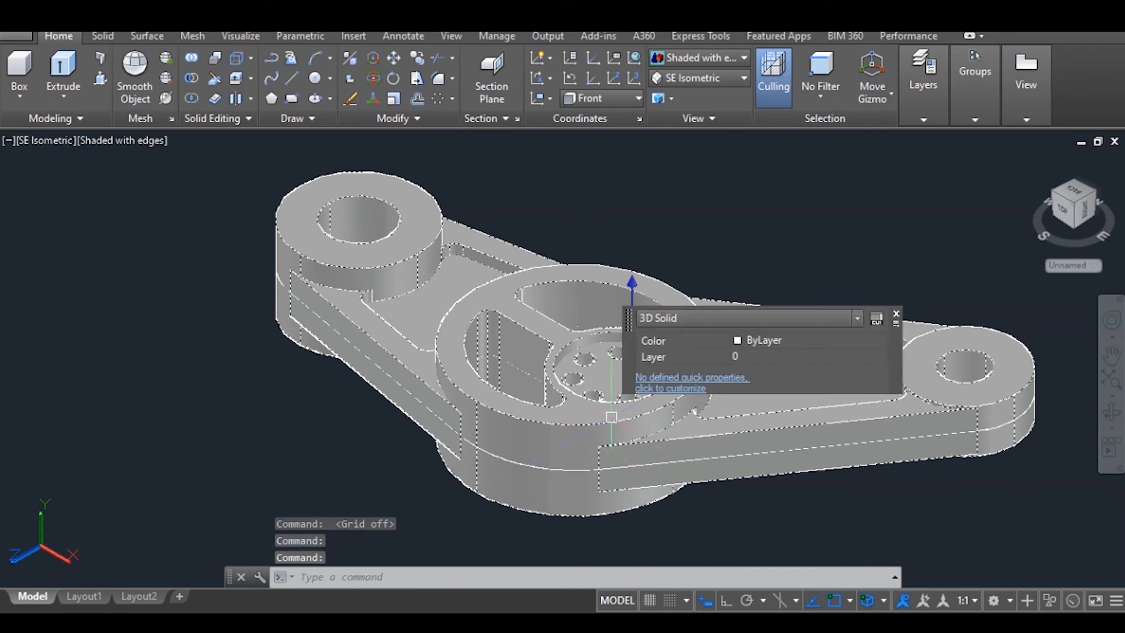
left_click(784, 341)
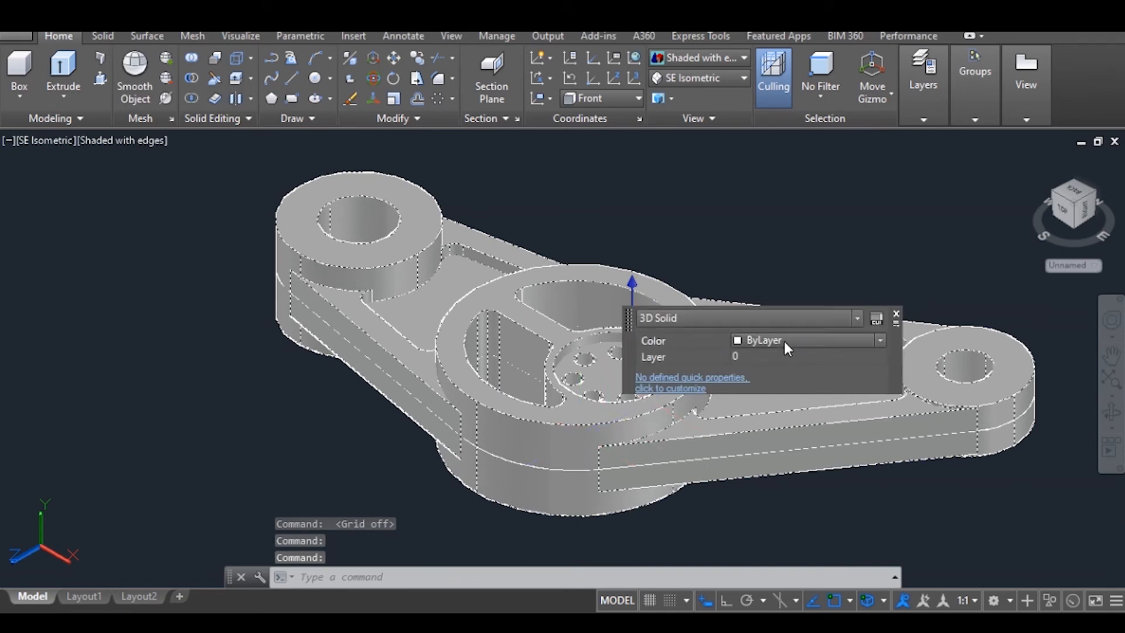
left_click(784, 341)
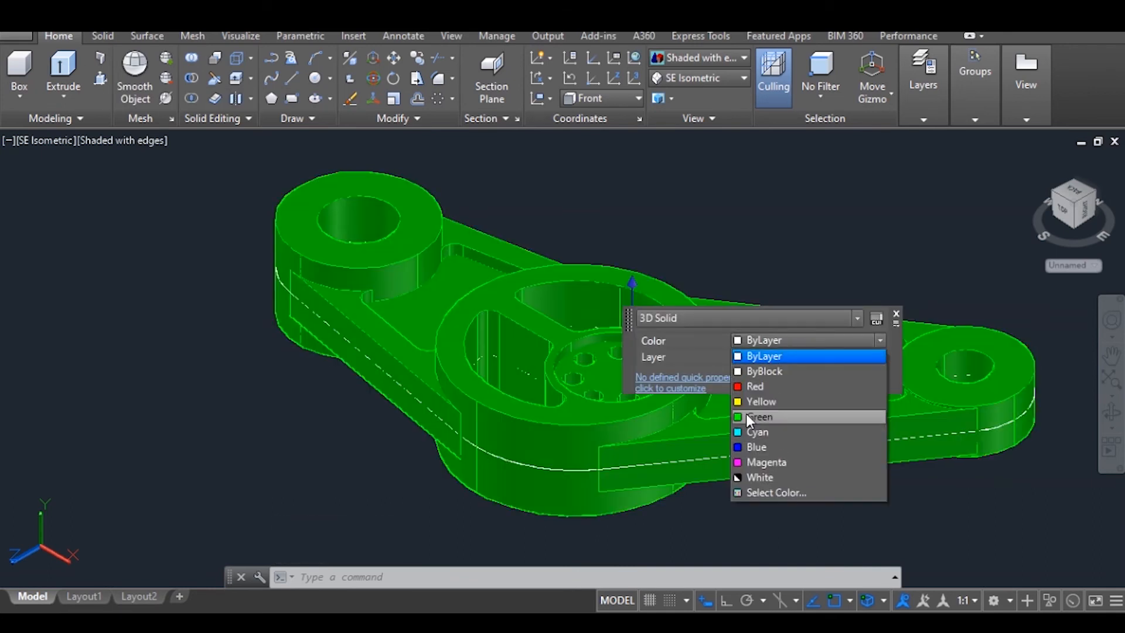
left_click(773, 493)
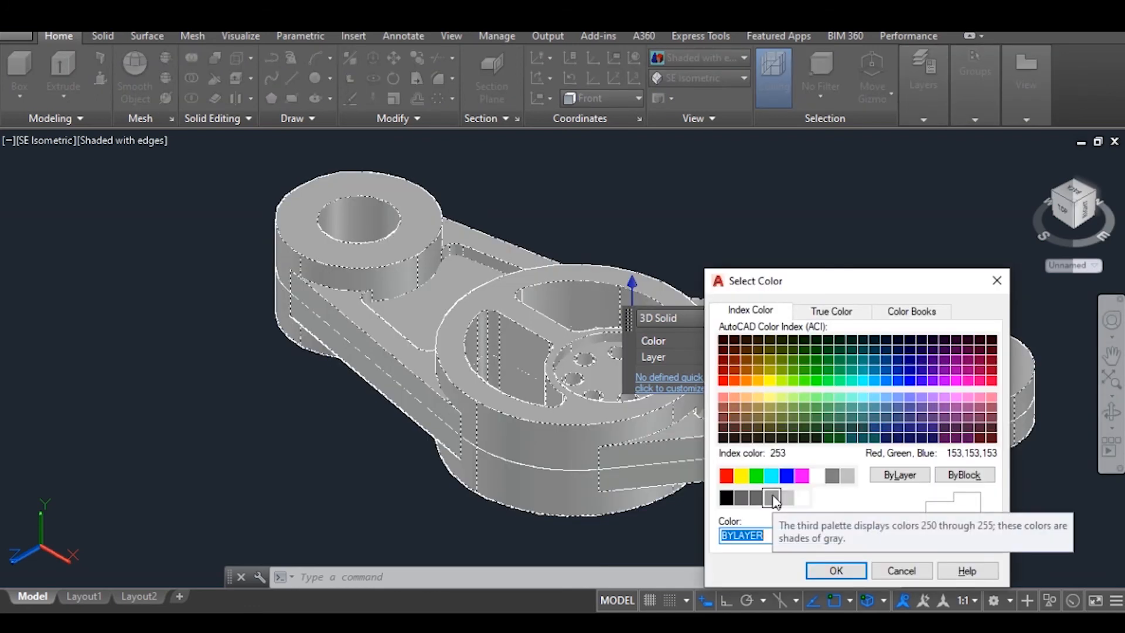
left_click(768, 357)
left_click(834, 571)
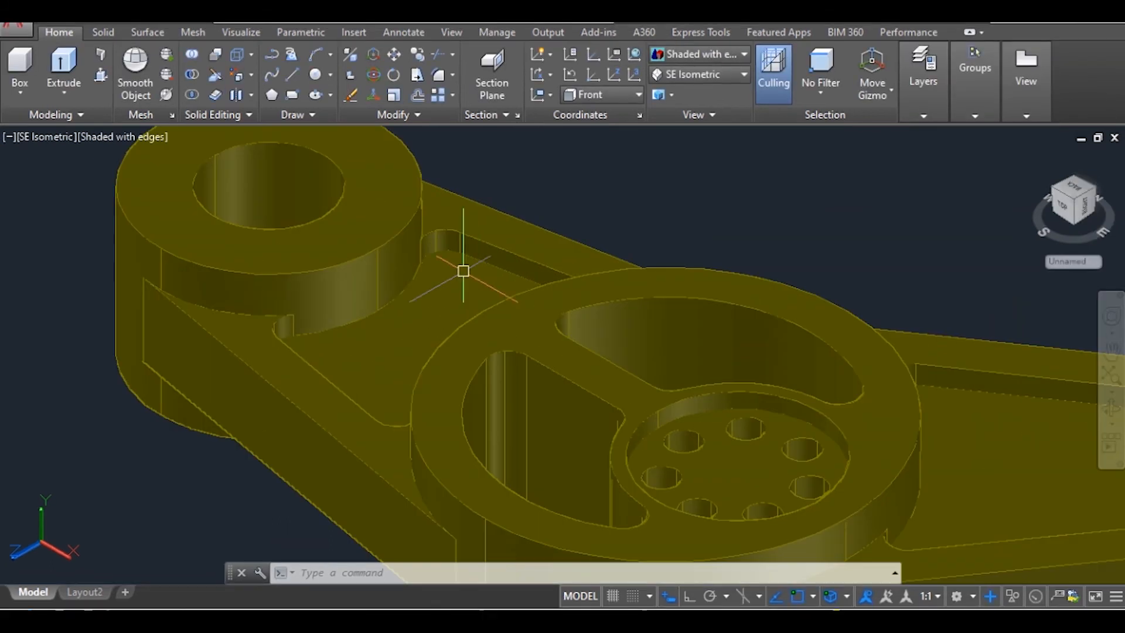
Start an edge fillet with radius 2 and select the pocket edges of the arm with the larger end ring
scroll(462, 269, "down", 2)
type("FILL")
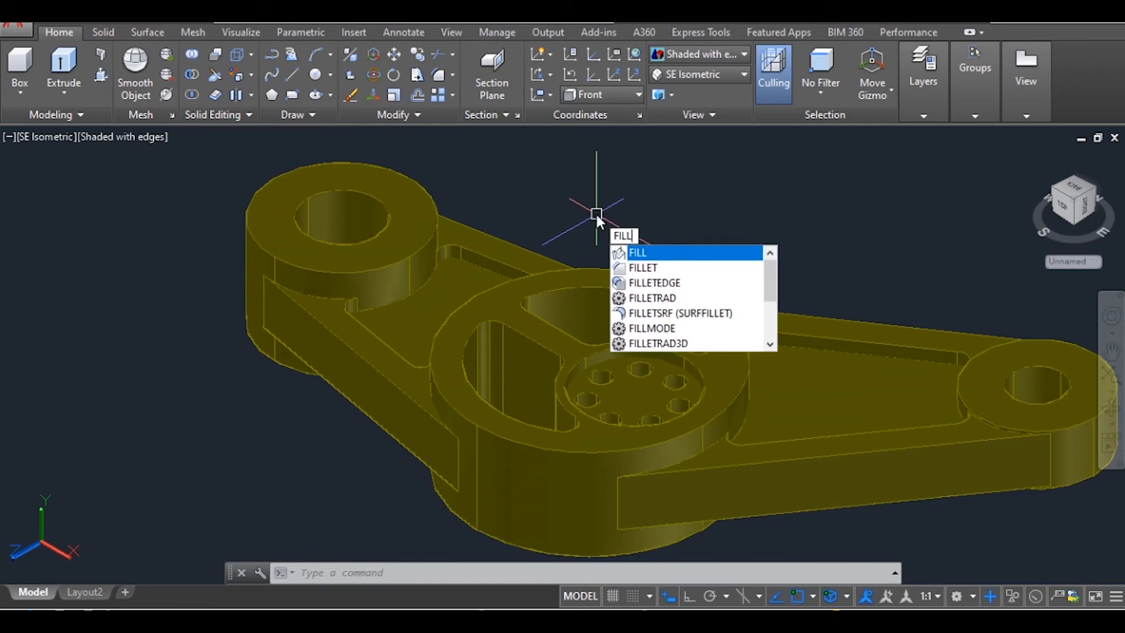
left_click(651, 282)
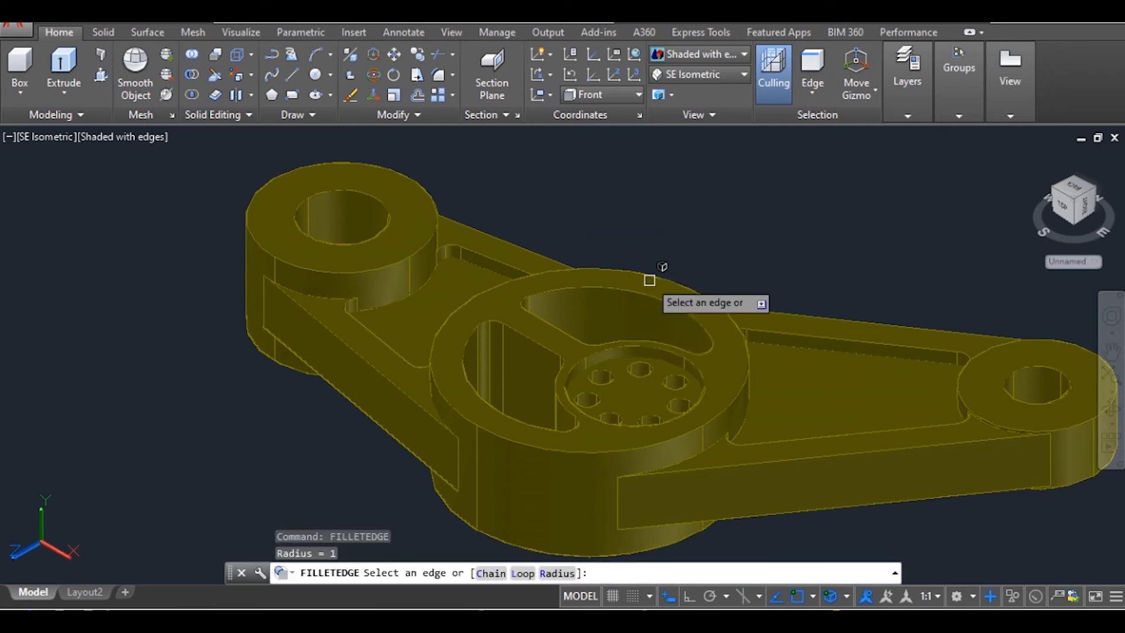
left_click(557, 574)
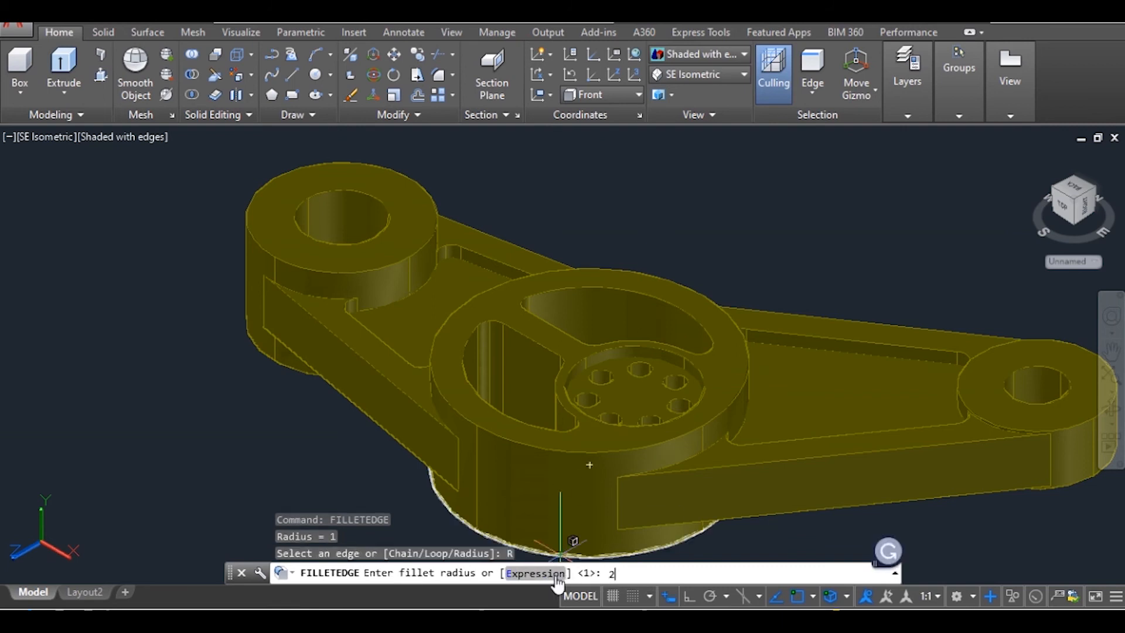
type("2")
key("Return")
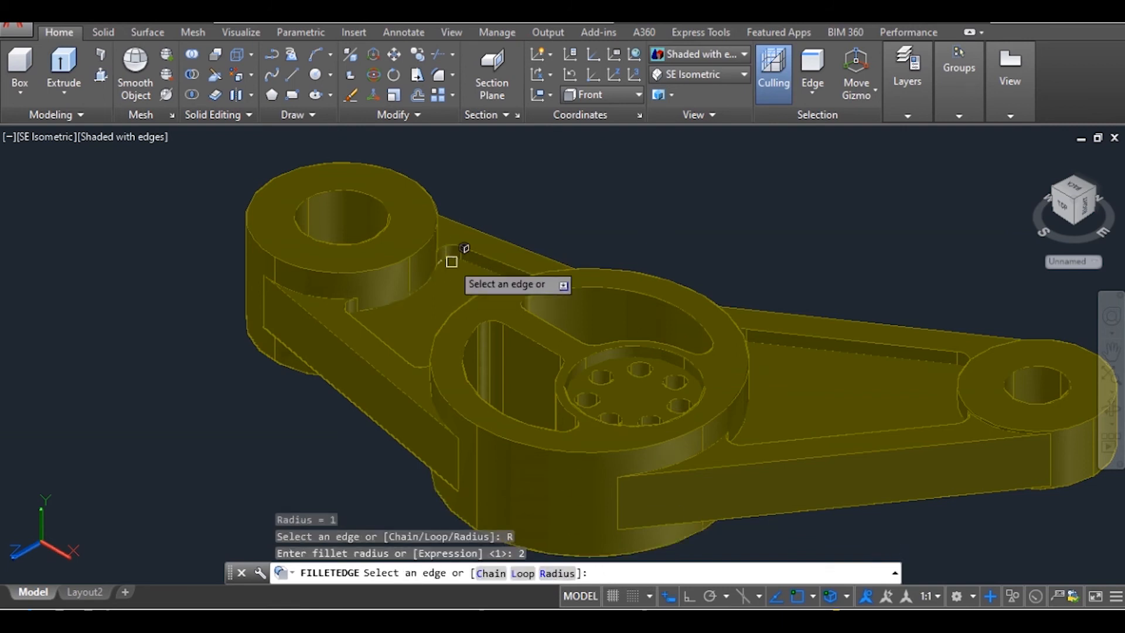
scroll(443, 264, "up", 4)
left_click(482, 249)
left_click(438, 245)
scroll(396, 289, "up", 2)
left_click(404, 287)
middle_click_drag(404, 287, 351, 446, "shift")
left_click(281, 252)
Add further pocket edges to the radius 2 fillet, including a long straight edge on the arm with the smaller end ring
middle_click_drag(352, 445, 945, 293)
scroll(500, 291, "down", 8)
scroll(785, 213, "up", 5)
middle_click_drag(944, 293, 924, 203, "shift")
scroll(914, 203, "up", 4)
left_click(896, 196)
left_click(752, 238)
scroll(849, 302, "down", 6)
middle_click_drag(930, 364, 903, 516, "shift")
scroll(922, 529, "down", 6)
scroll(922, 529, "up", 9)
left_click(867, 457)
scroll(821, 435, "down", 6)
scroll(756, 410, "up", 7)
left_click(673, 372)
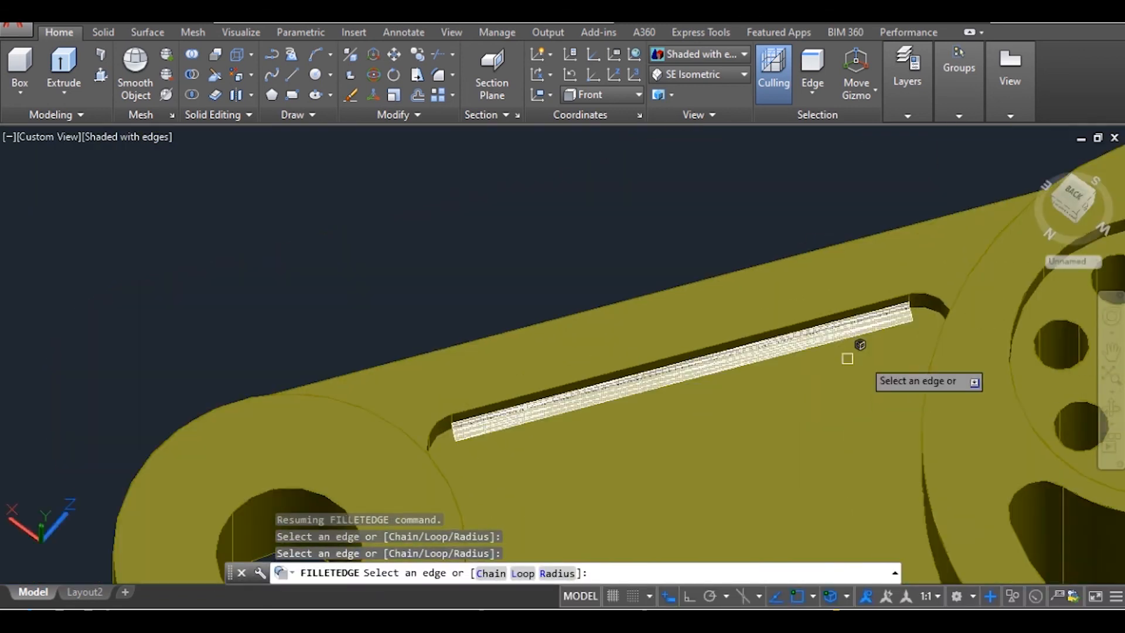
scroll(936, 308, "up", 5)
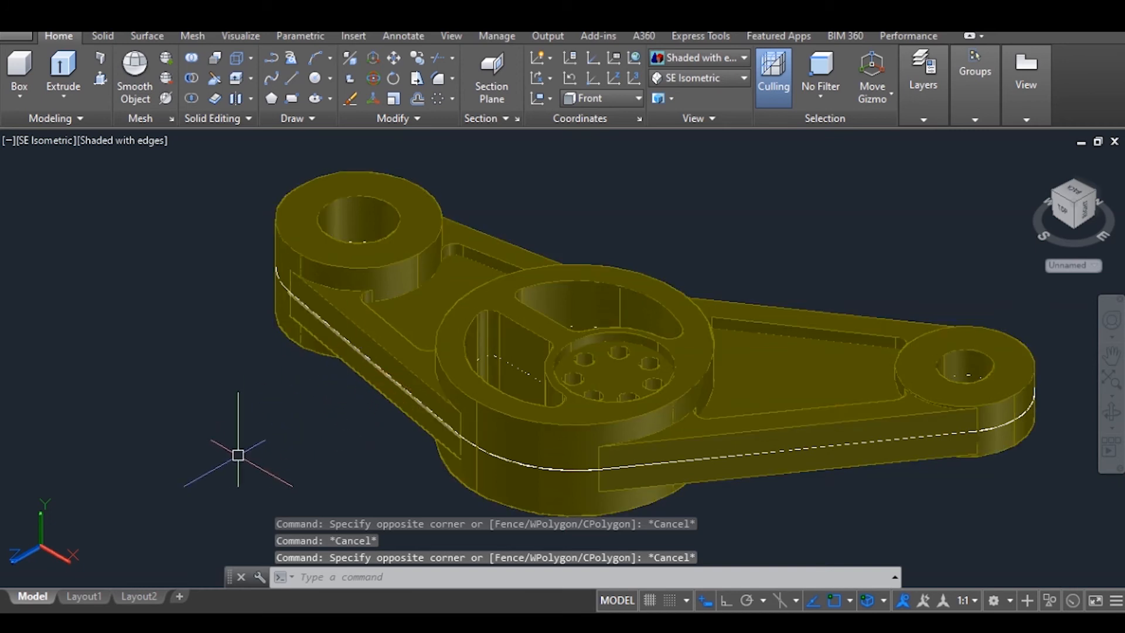
Hide the merged 3D solid so that only the 2D profile lines remain displayed
left_click(410, 346)
right_click(456, 322)
mouse_move(547, 314)
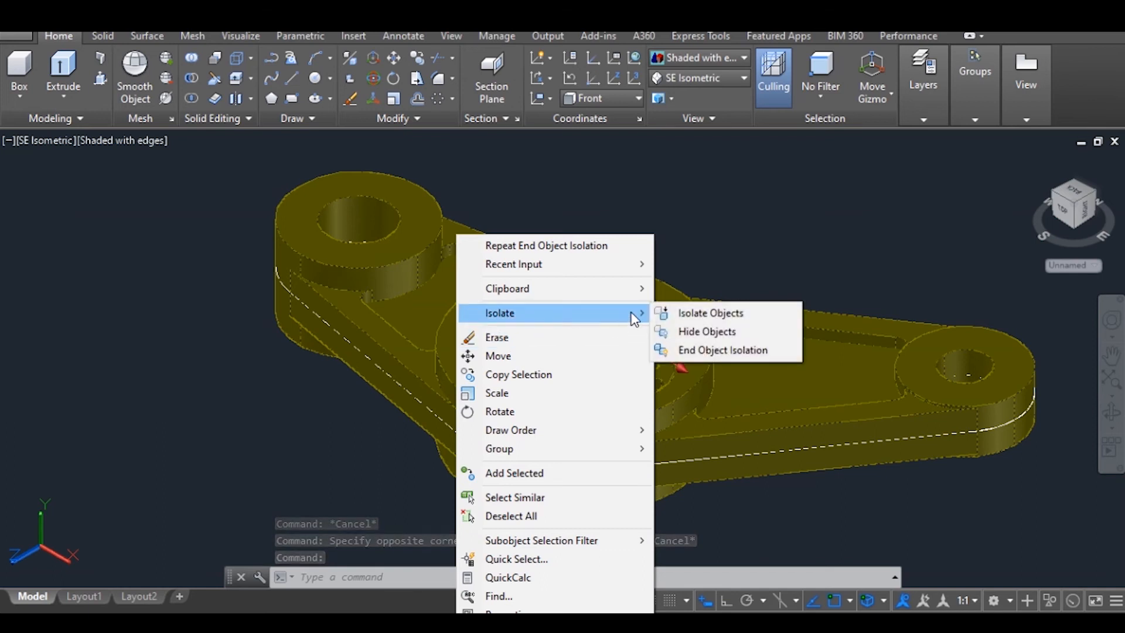
left_click(704, 333)
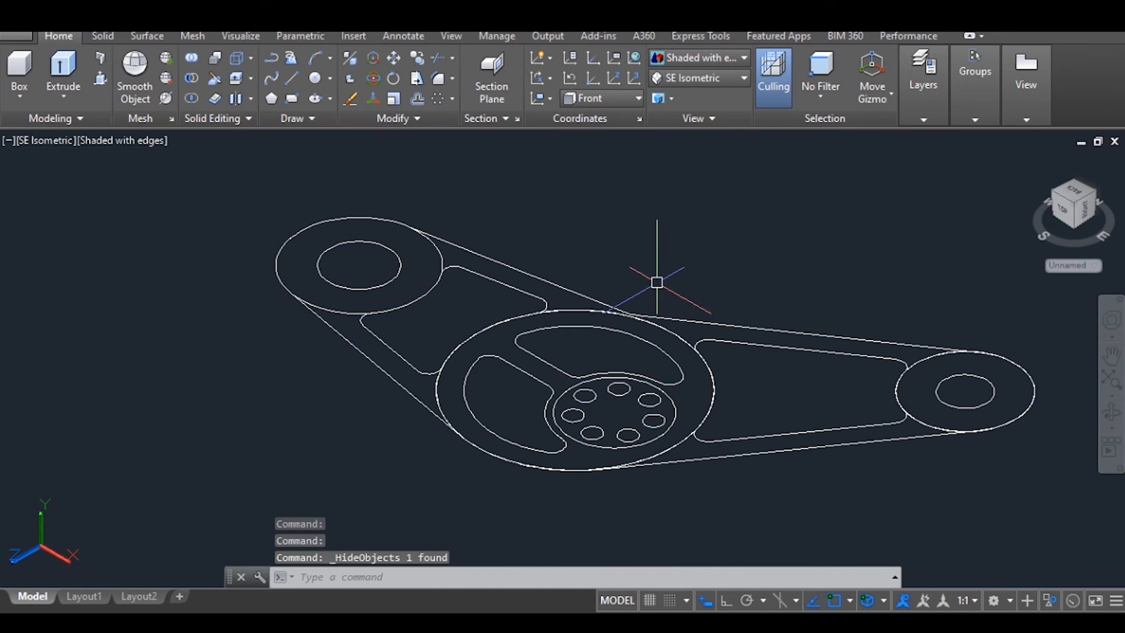
Erase all the remaining 2D profile lines and circles of the link
scroll(656, 281, "down", 4)
left_click(887, 246)
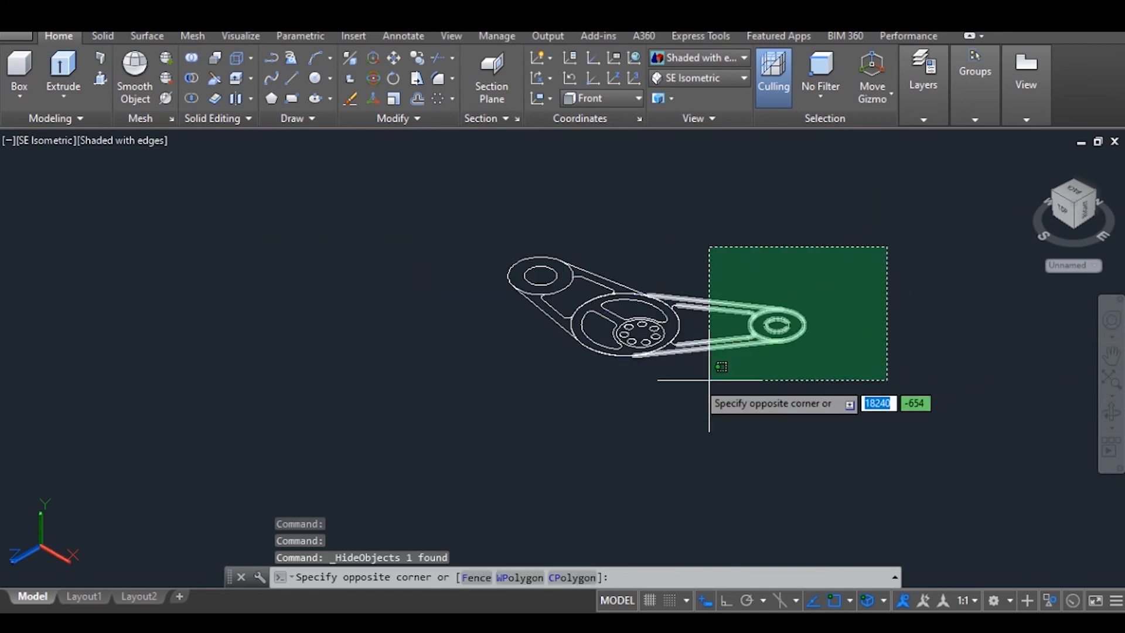
left_click(493, 386)
type("E")
key("Return")
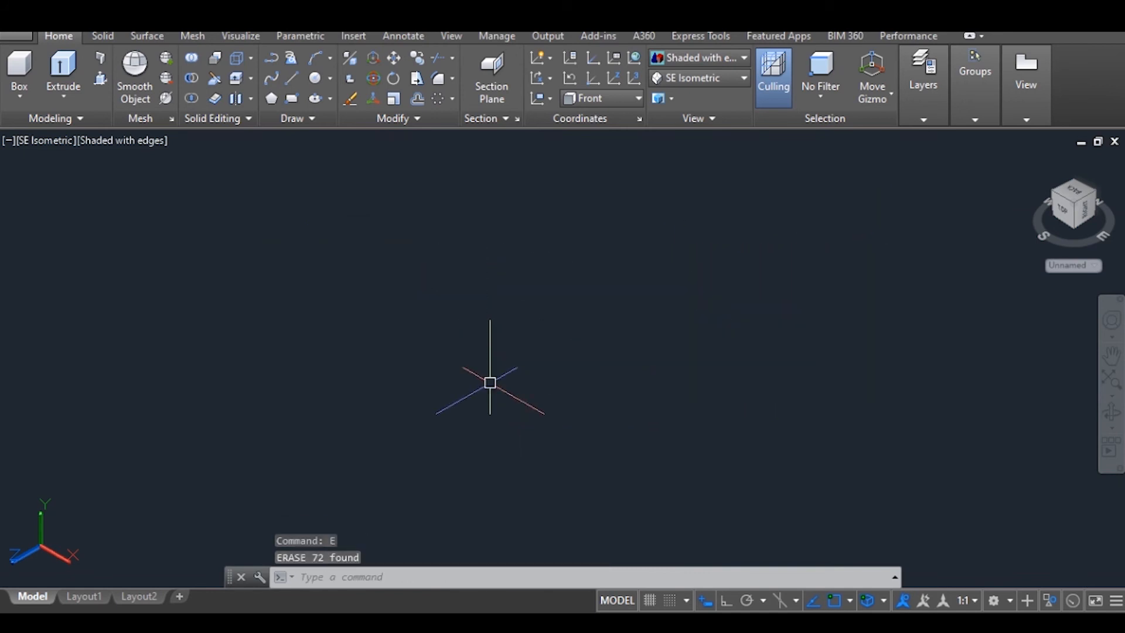
End the object isolation to bring the hidden 3D link solid back into the model
right_click(524, 353)
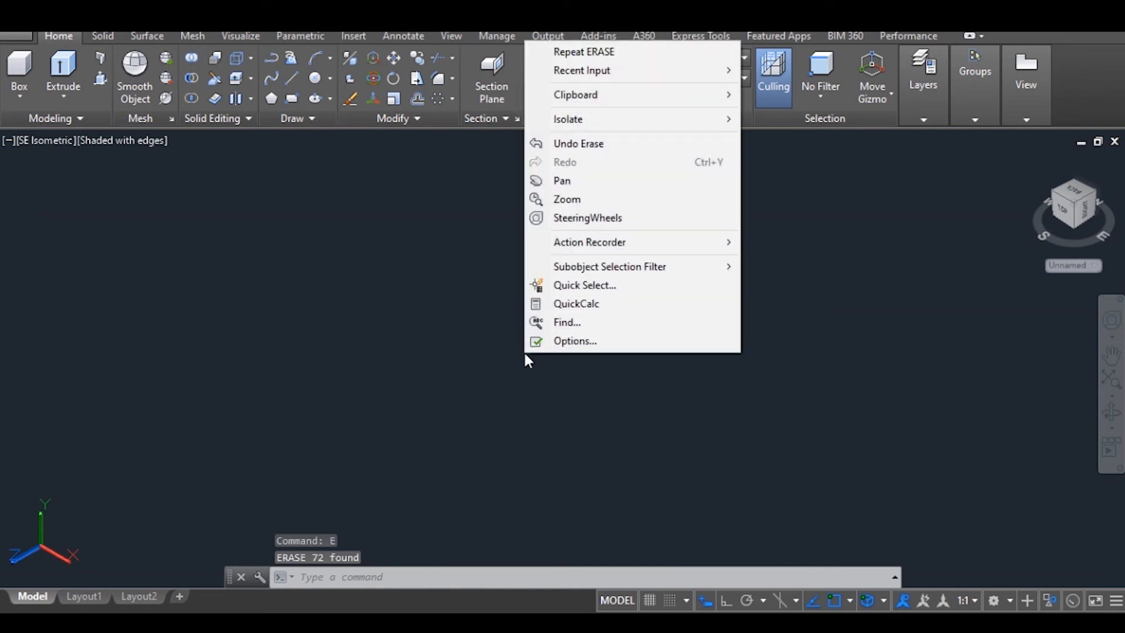
mouse_move(695, 119)
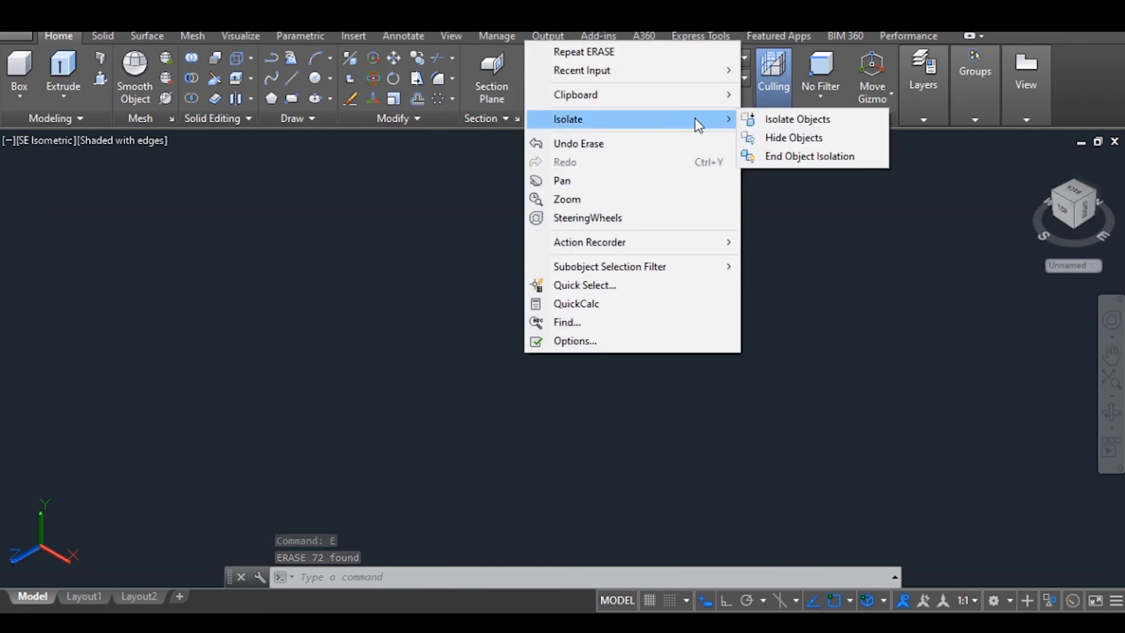
left_click(800, 156)
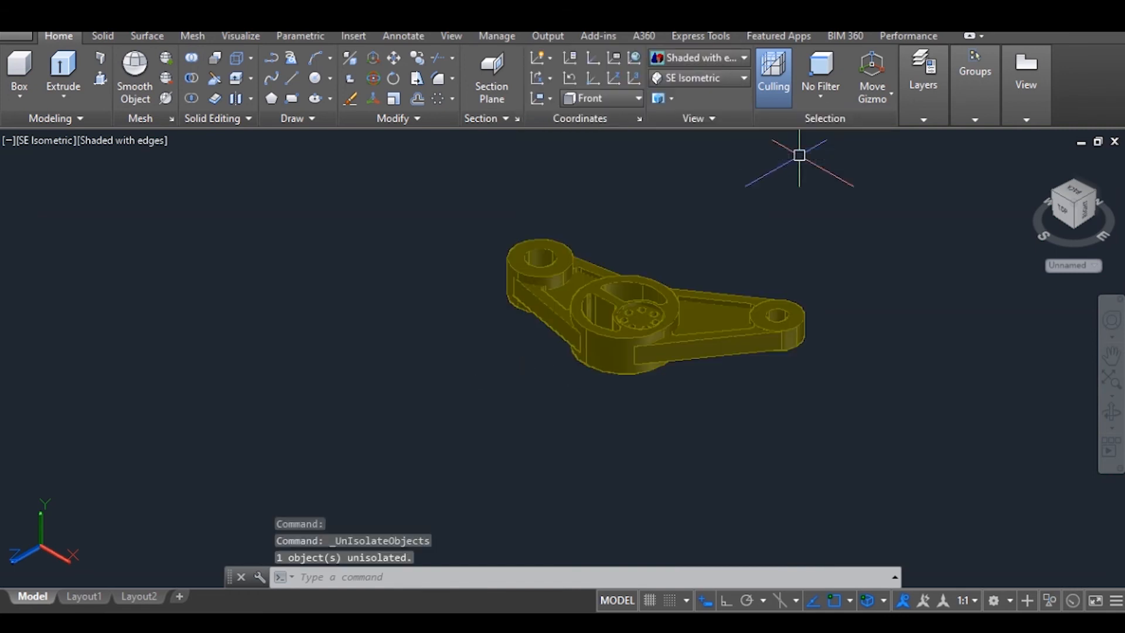
scroll(681, 319, "up", 4)
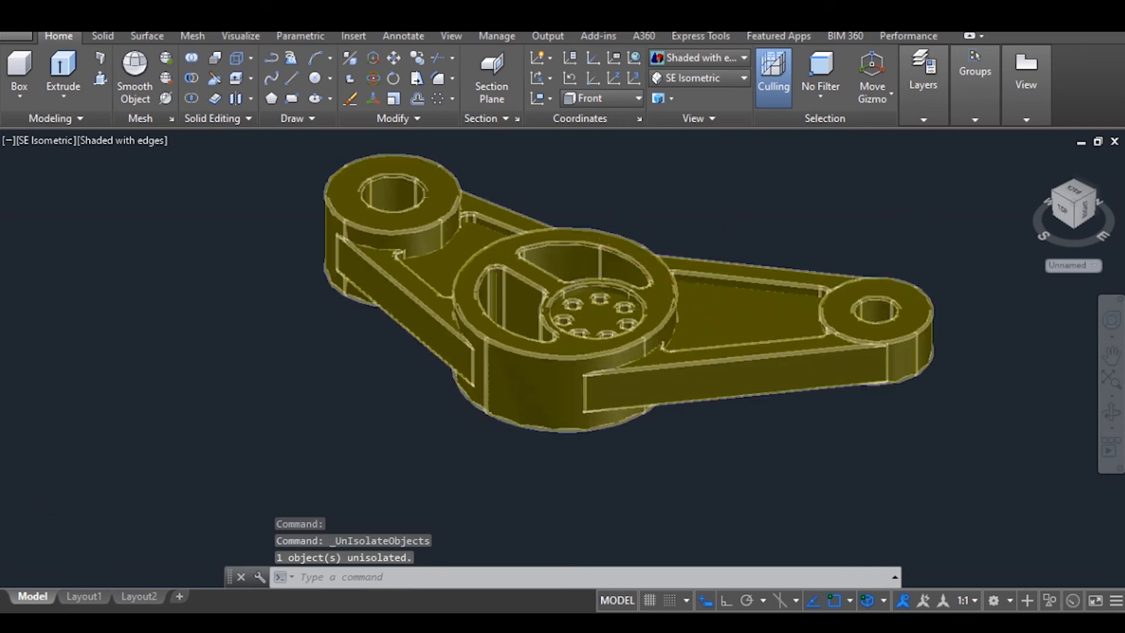
scroll(566, 243, "up", 3)
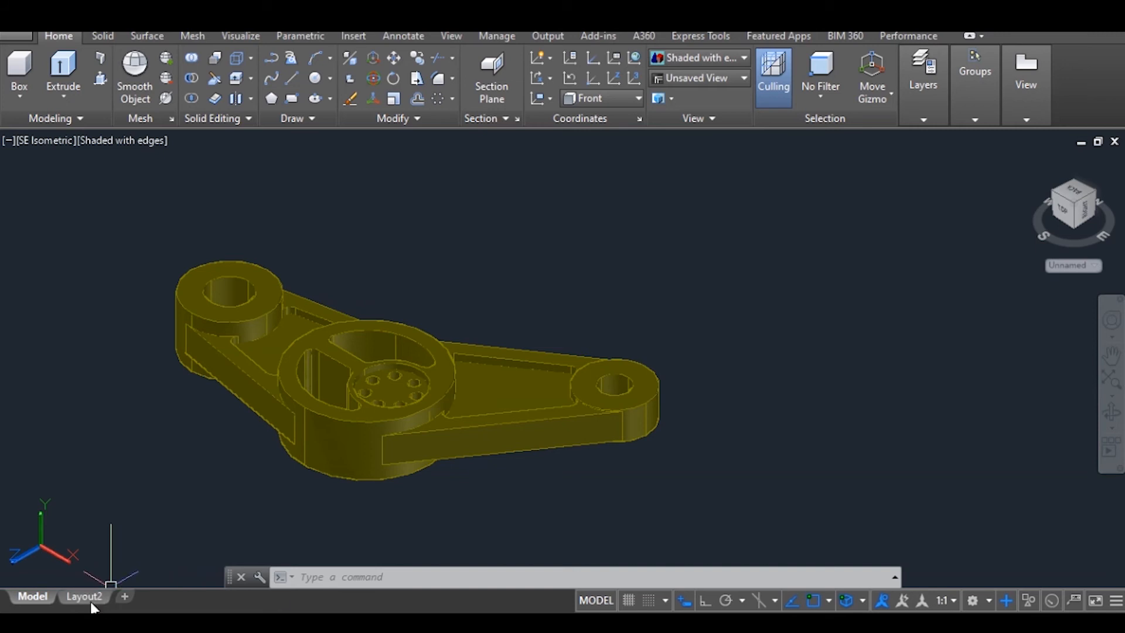
Switch to Layout2 and set the plotter in its page setup to DWG To PDF.pc3
right_click(82, 596)
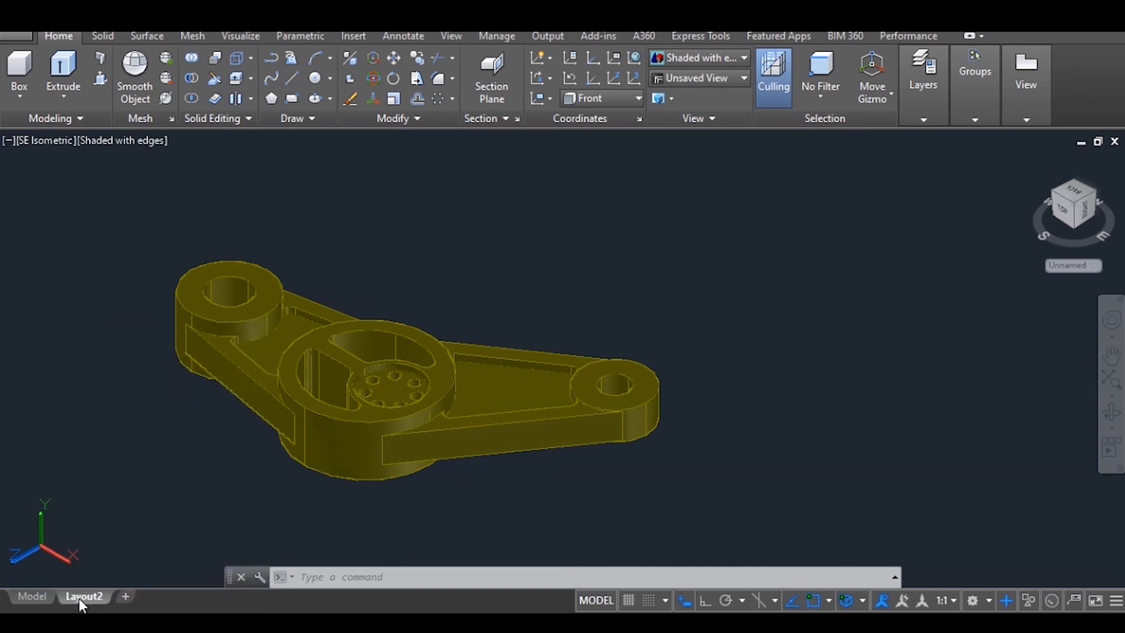
left_click(79, 599)
right_click(79, 599)
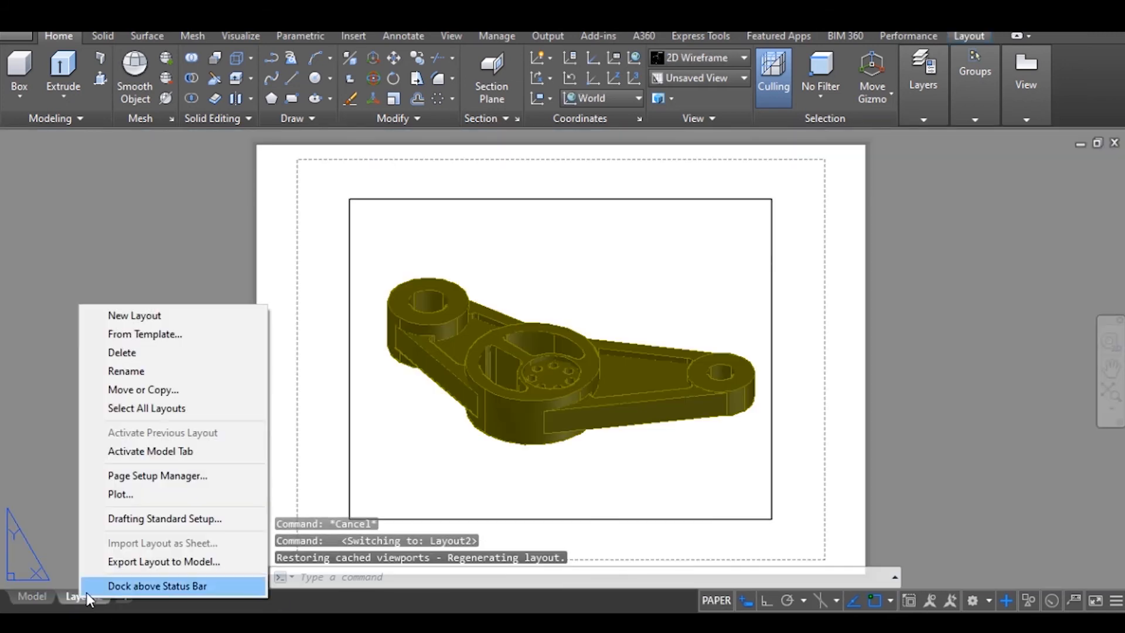
left_click(150, 477)
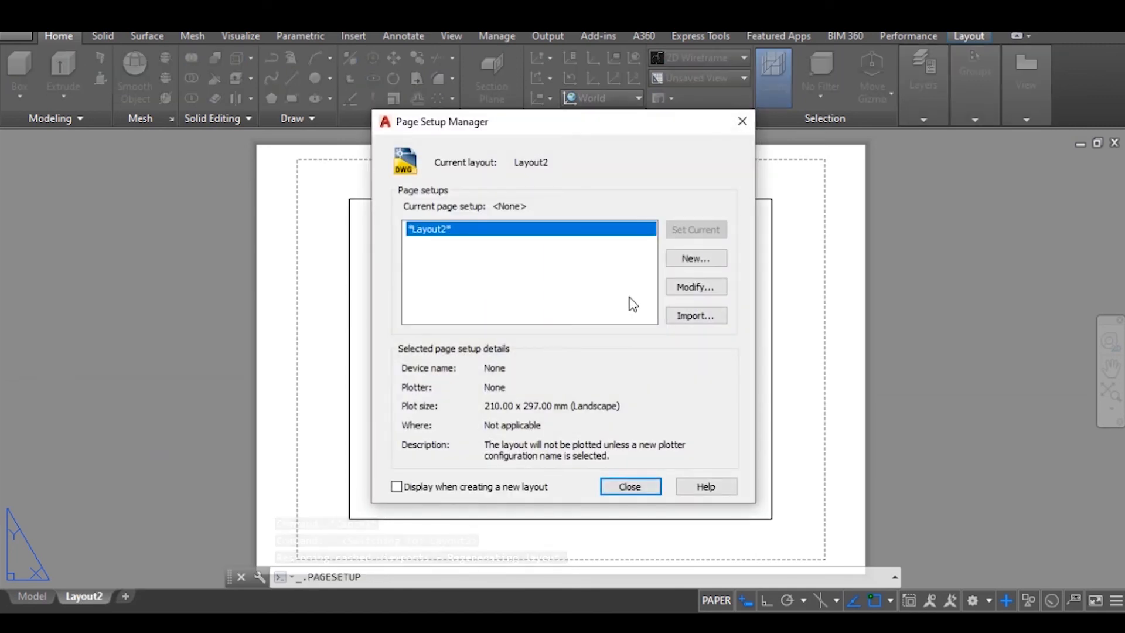
left_click(698, 287)
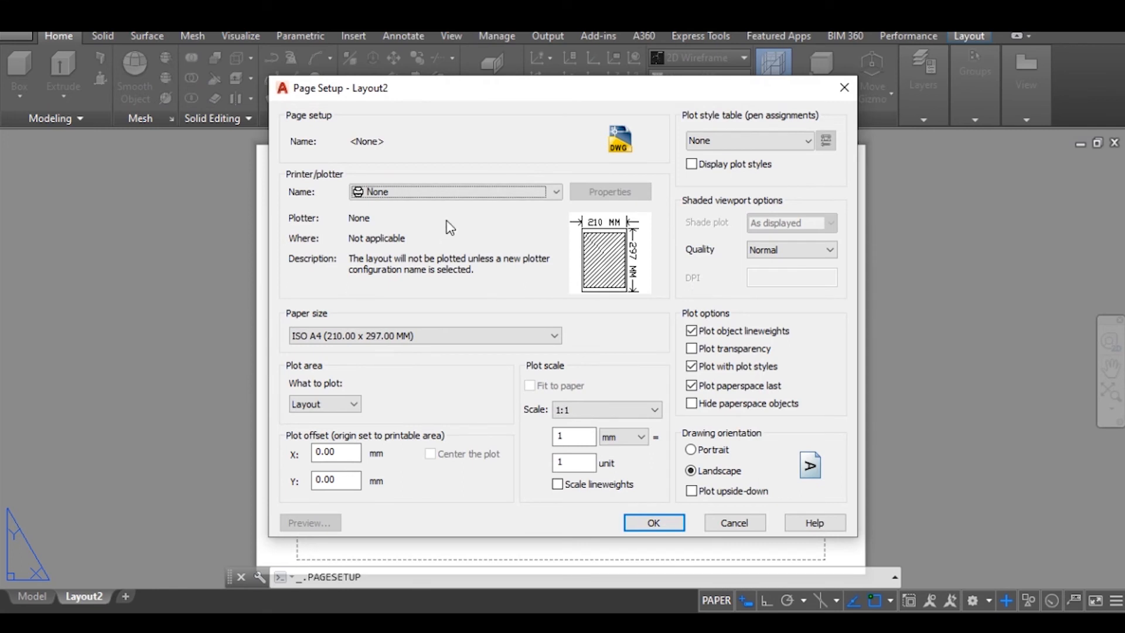
left_click(449, 196)
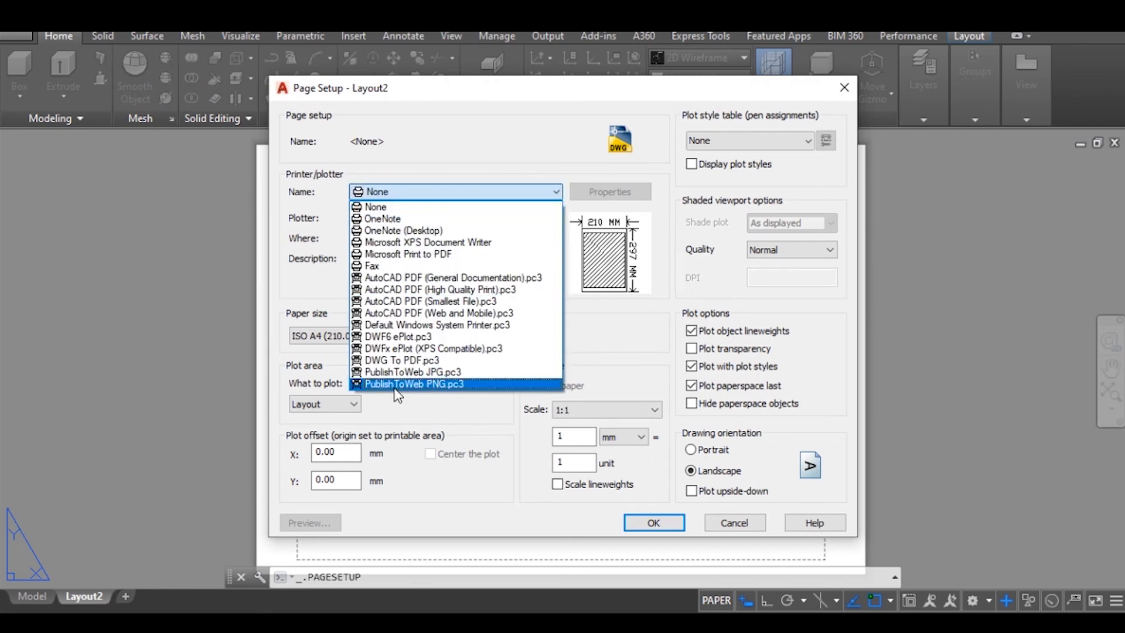
left_click(394, 360)
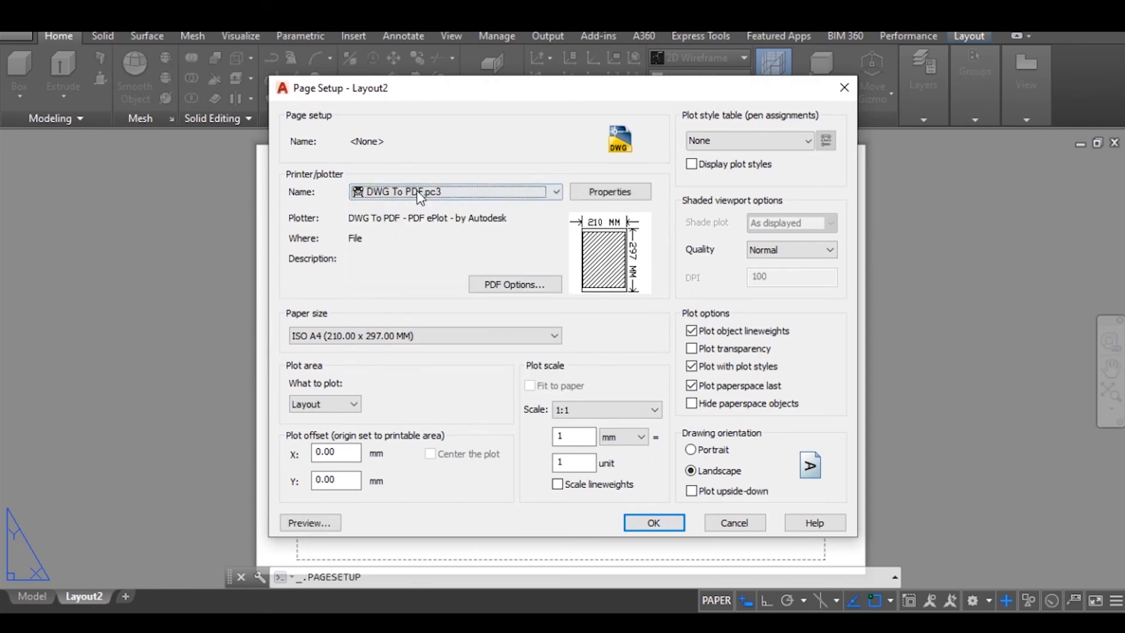
Set Layout2's paper size to ISO A4 (297.00 x 210.00 MM) with Layout as the plot area, and apply the page setup
left_click(419, 333)
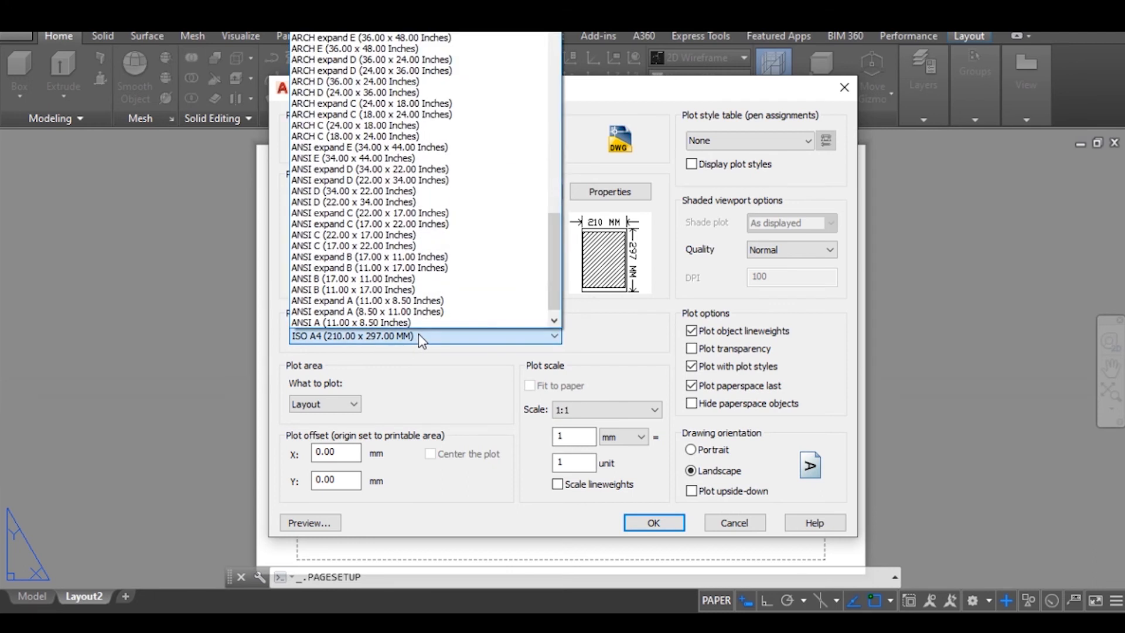
scroll(364, 100, "up", 1)
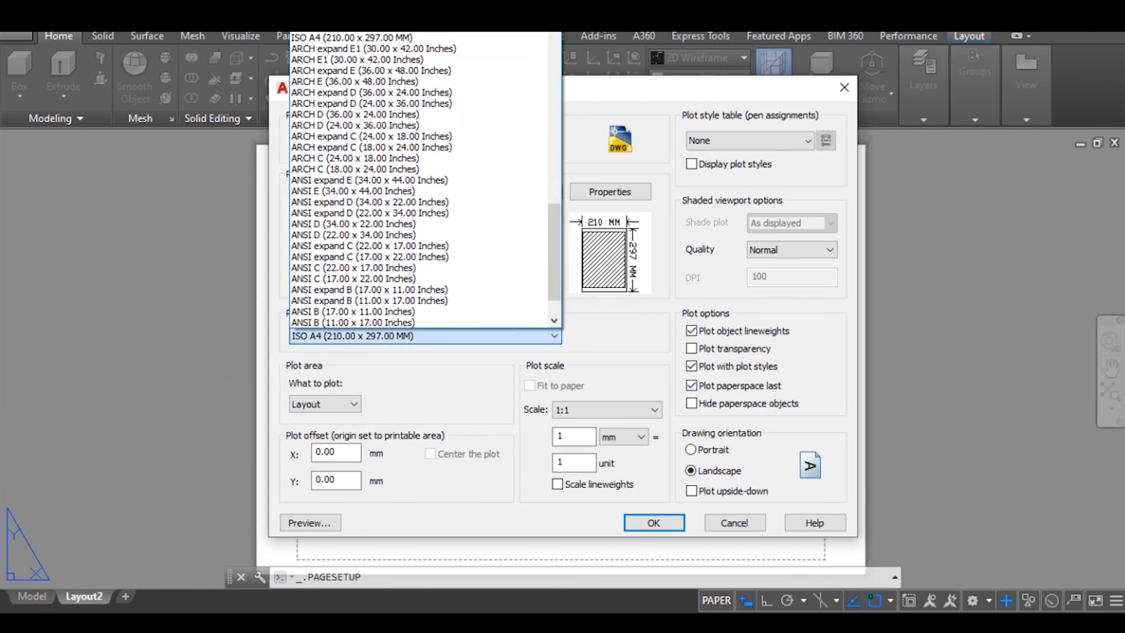
left_click(326, 27)
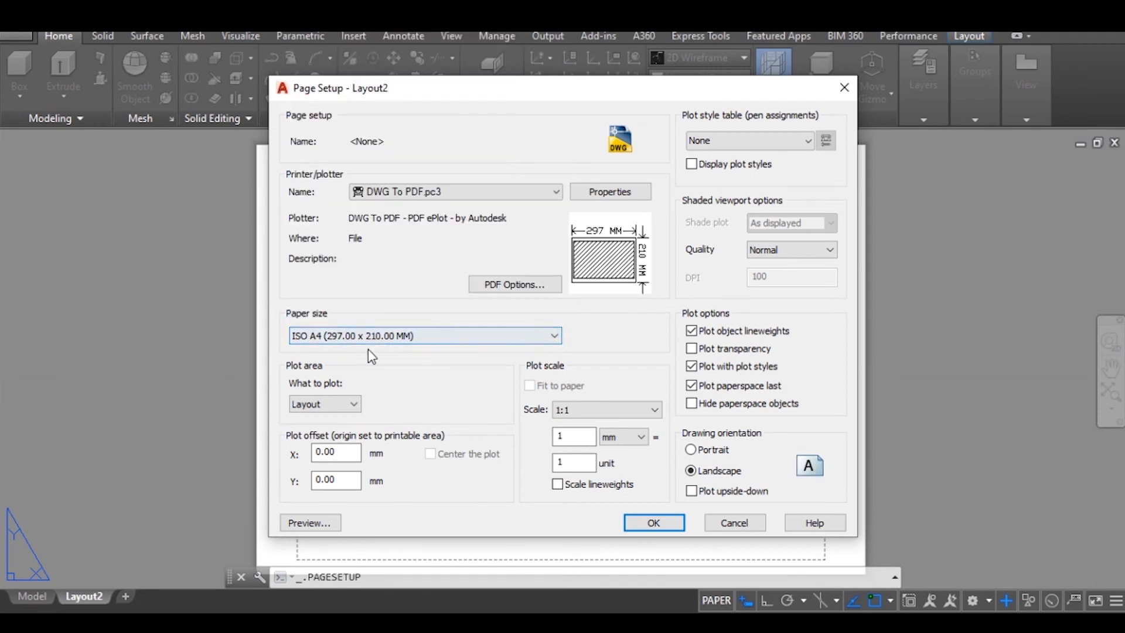
left_click(346, 403)
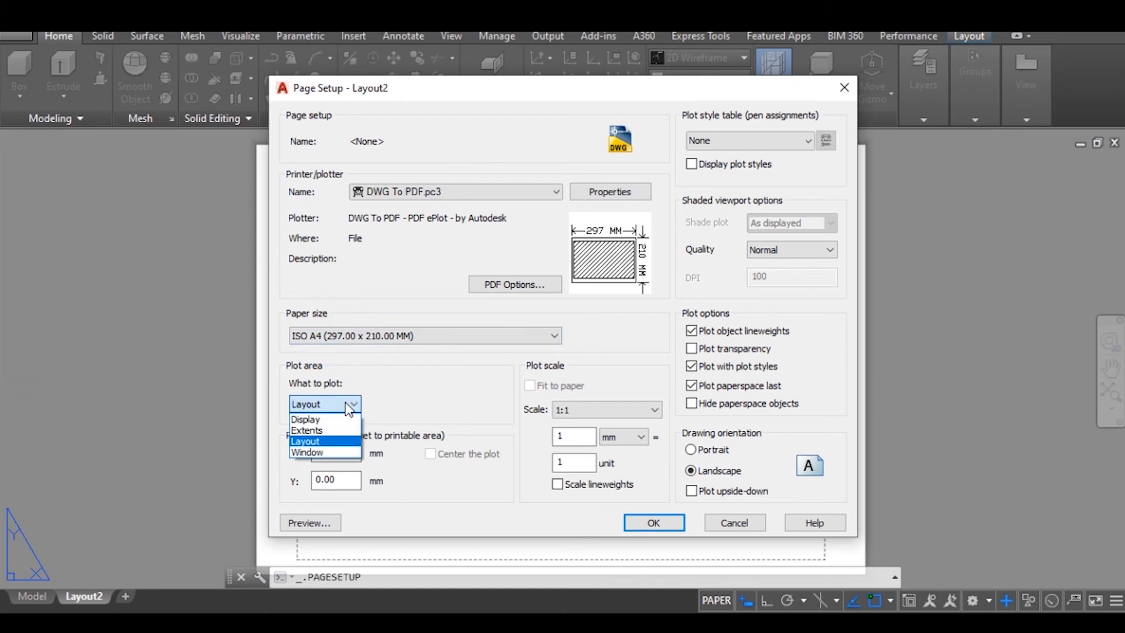
left_click(320, 434)
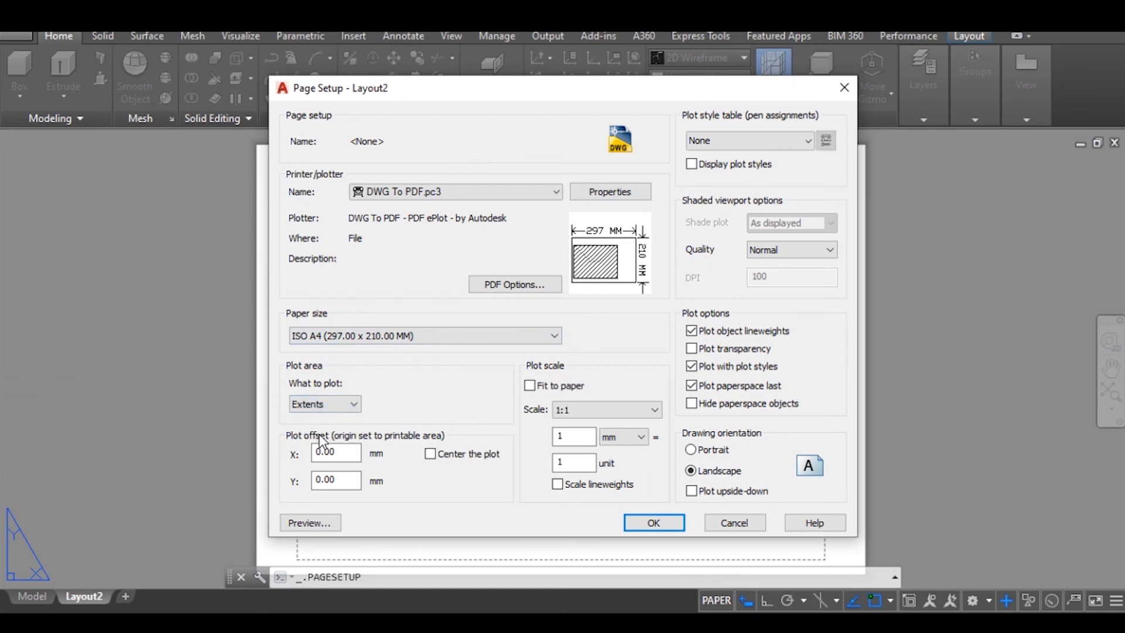
left_click(328, 404)
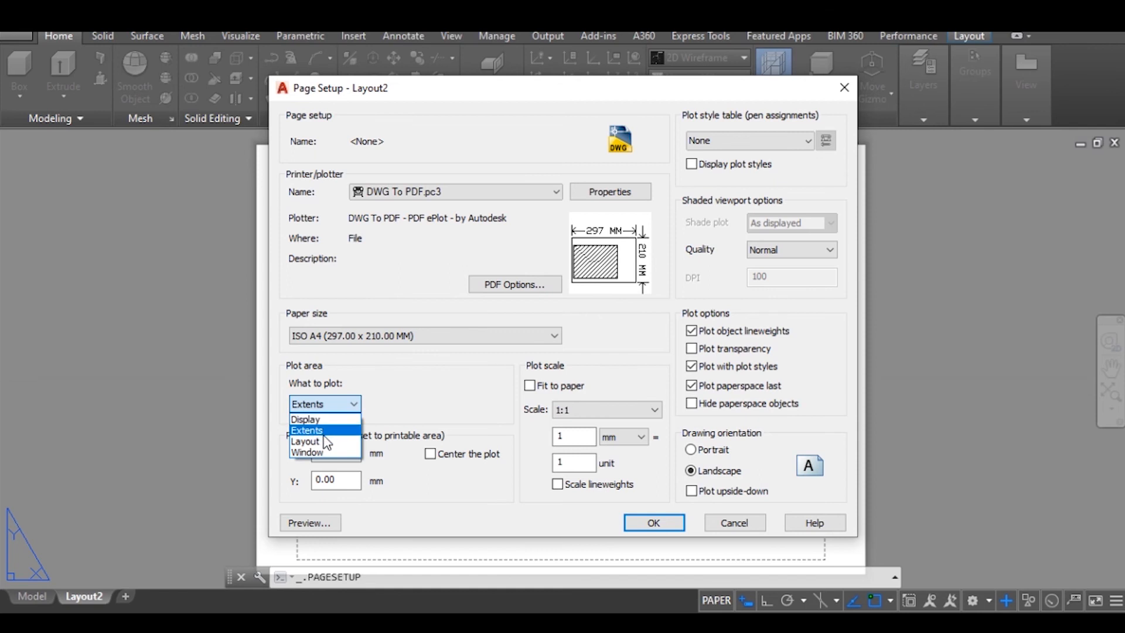
left_click(321, 438)
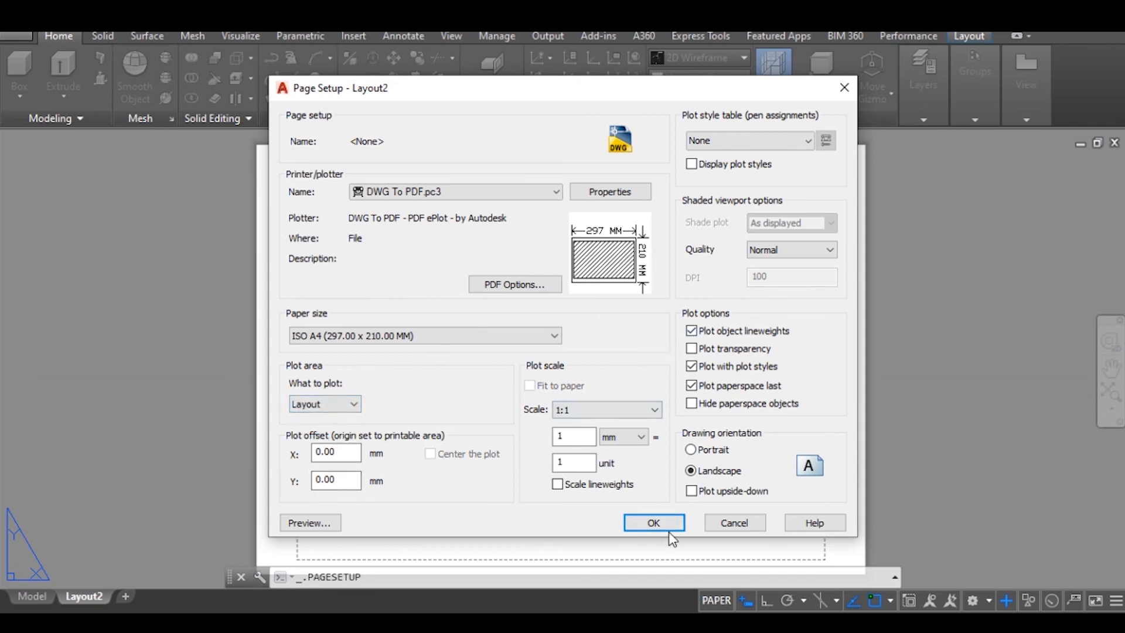
left_click(652, 523)
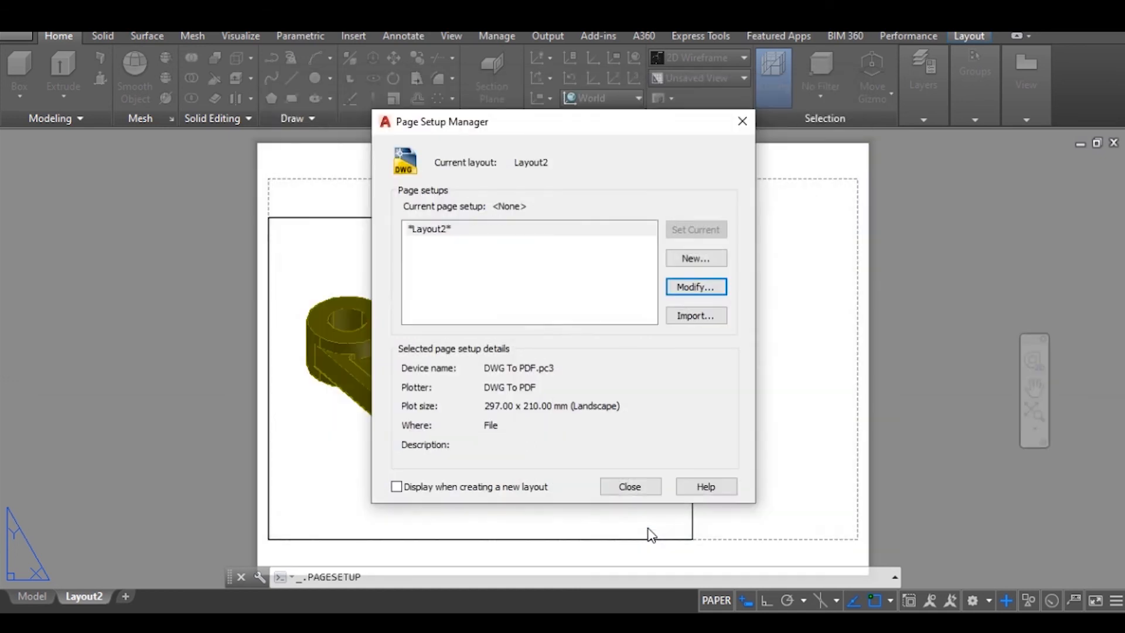
left_click(630, 487)
Set Layout2's drafting standard to third angle projection and erase the existing viewport from the sheet
mouse_move(85, 606)
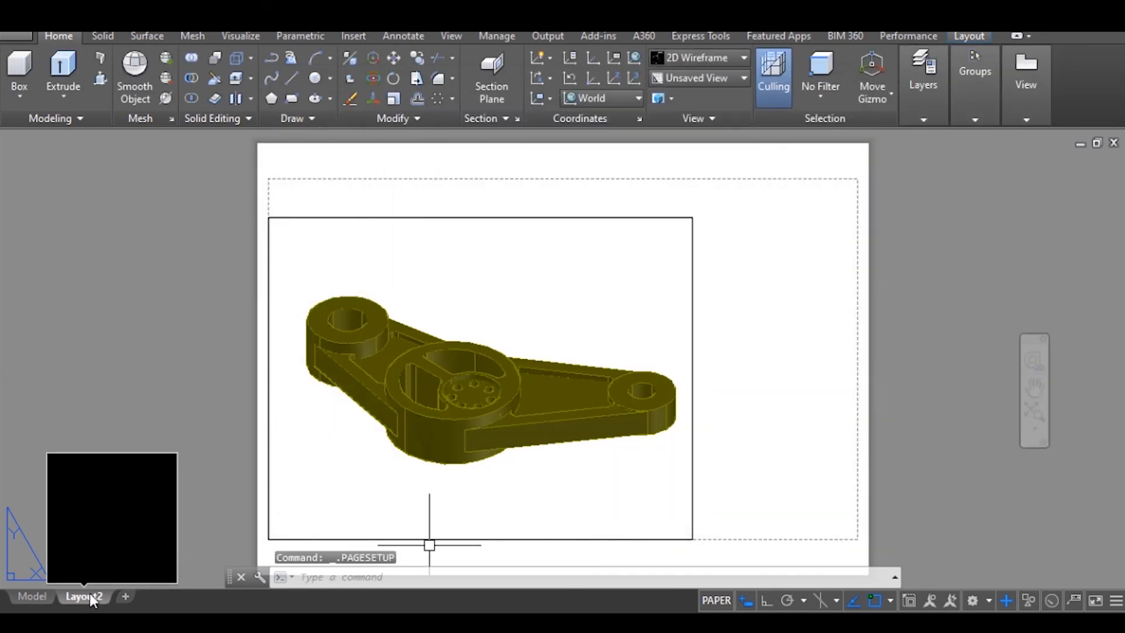
right_click(84, 601)
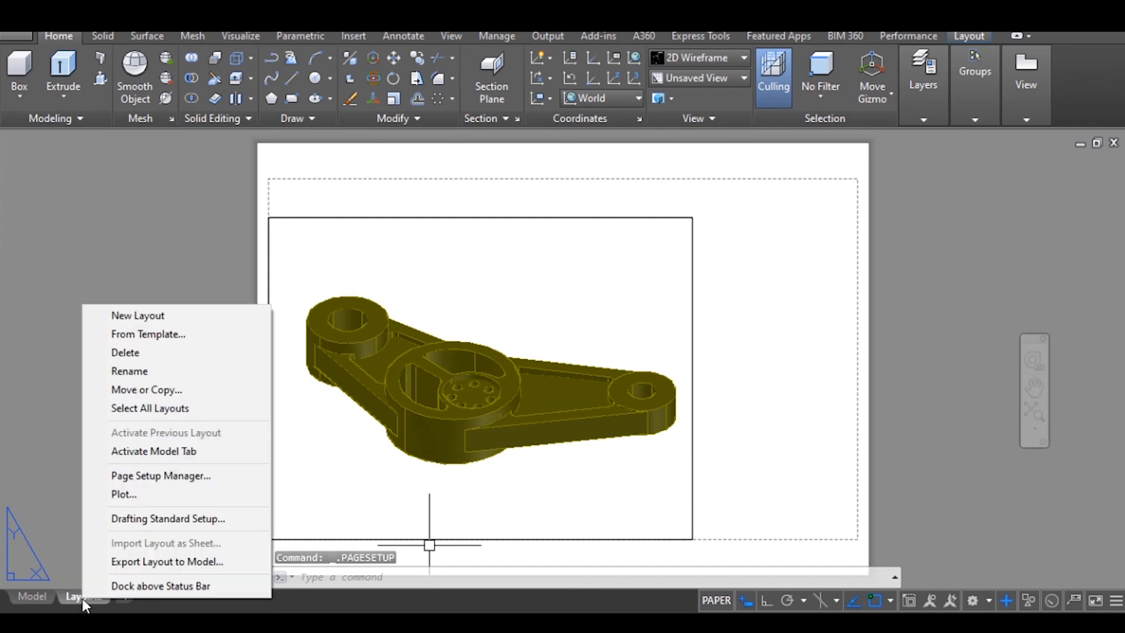
left_click(150, 519)
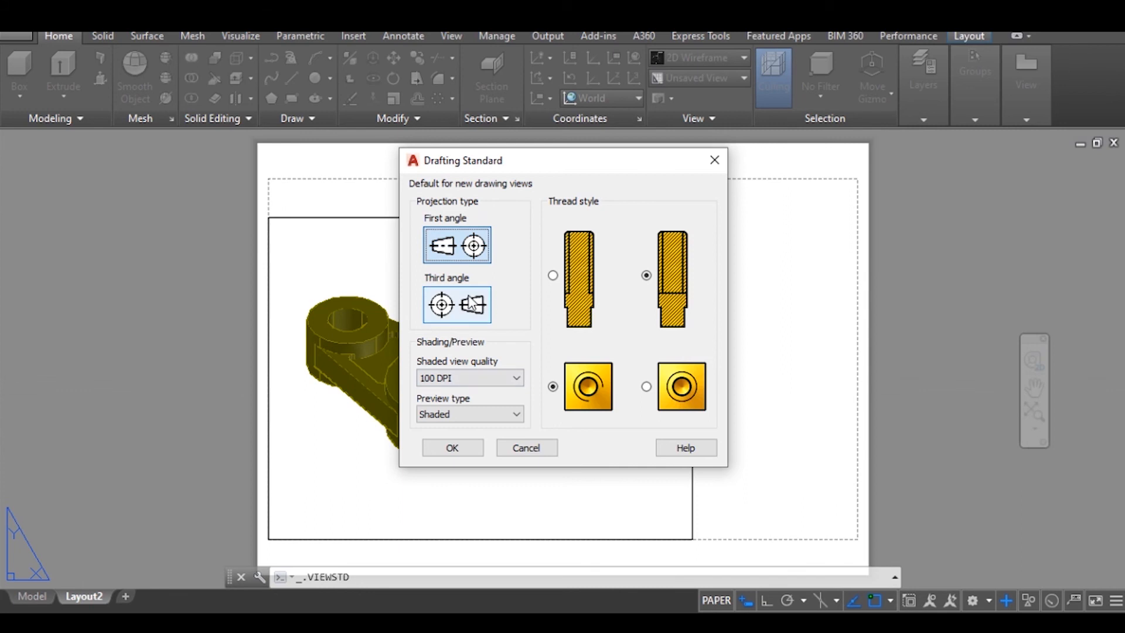
left_click(466, 309)
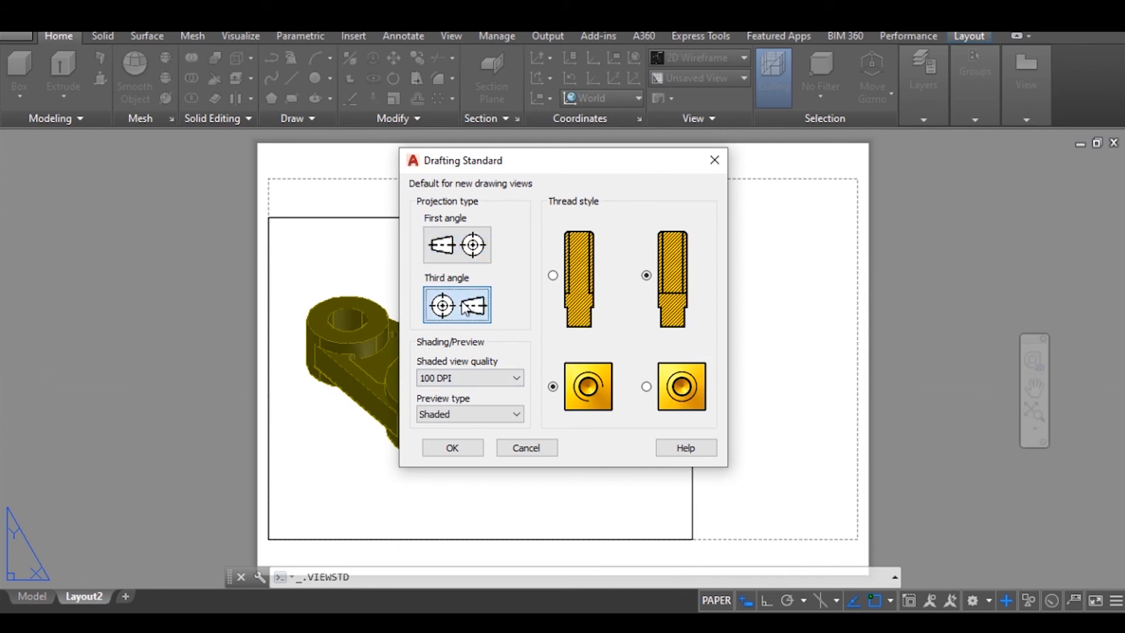
left_click(452, 448)
left_click(684, 217)
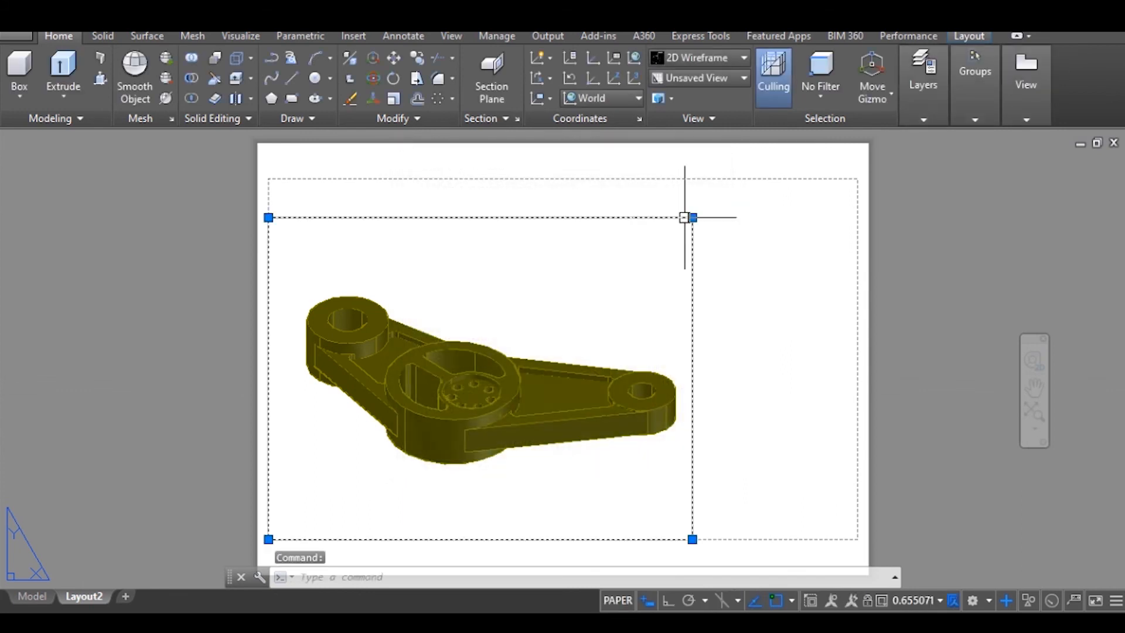
key("Return")
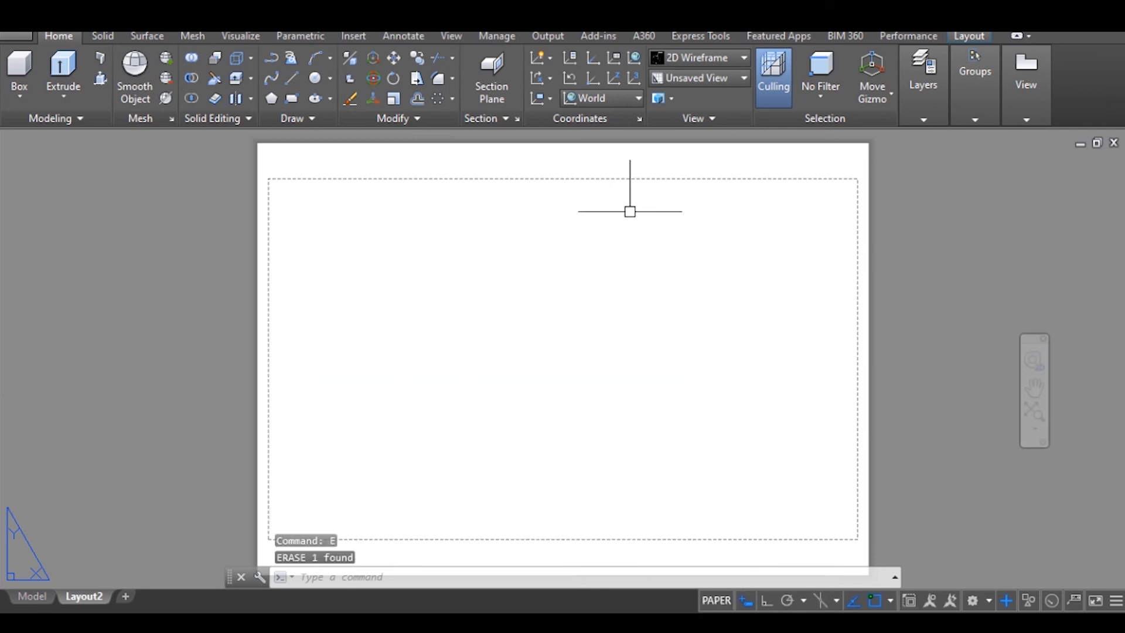
Place a front base view of the model space solid at scale 1:2 in the lower left area of the sheet
left_click(1031, 101)
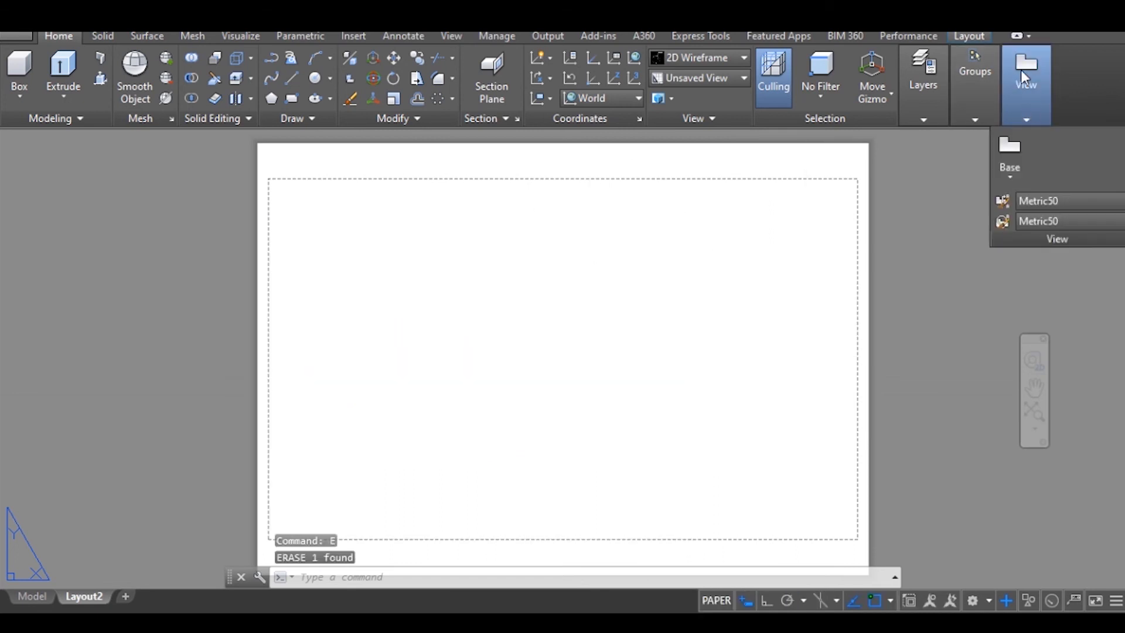
left_click(1014, 174)
left_click(1034, 208)
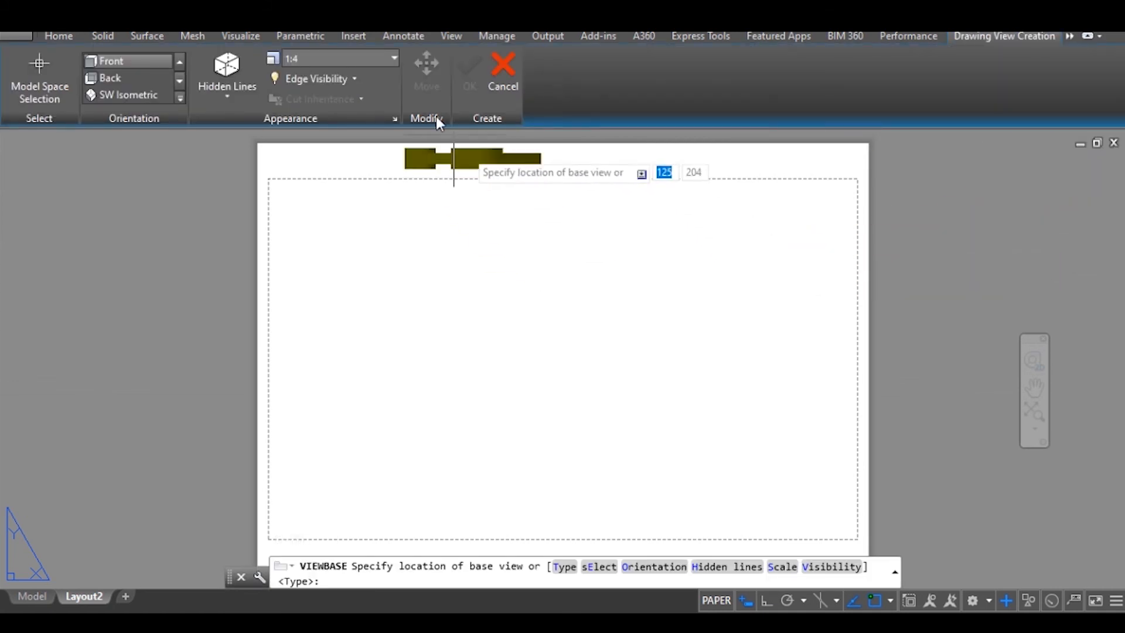
left_click(394, 57)
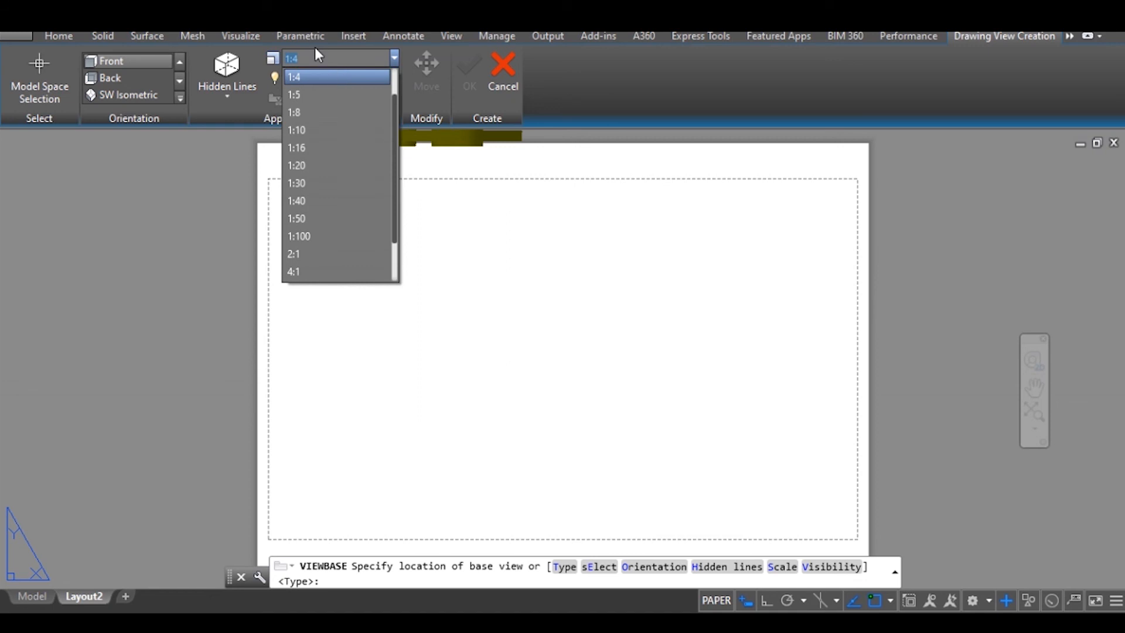
scroll(312, 96, "up", 1)
left_click(312, 96)
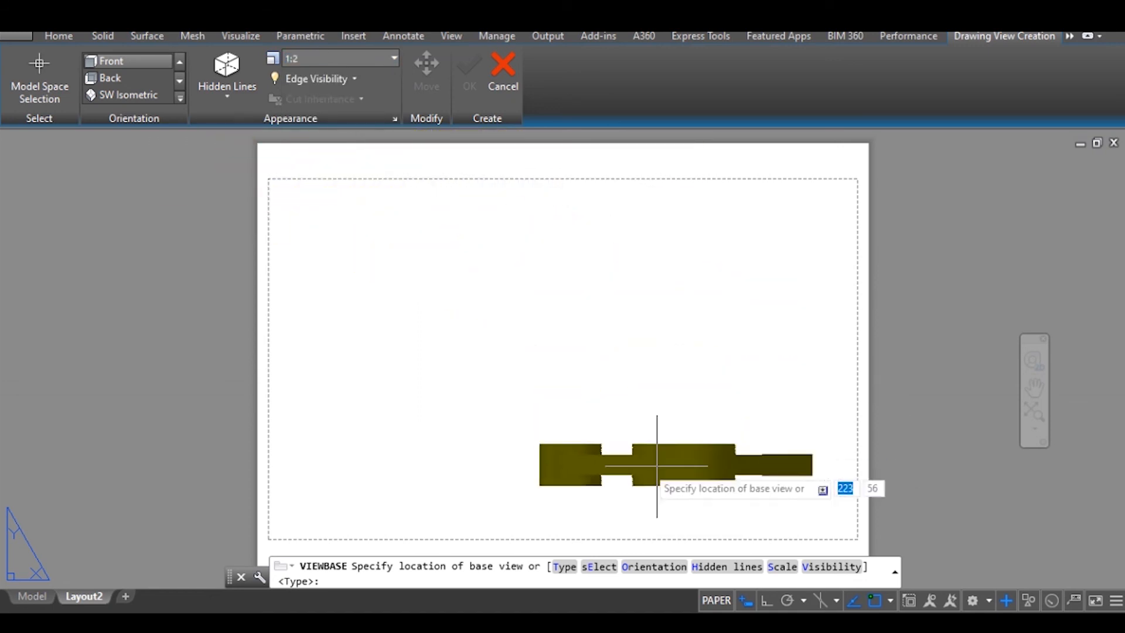
left_click(442, 495)
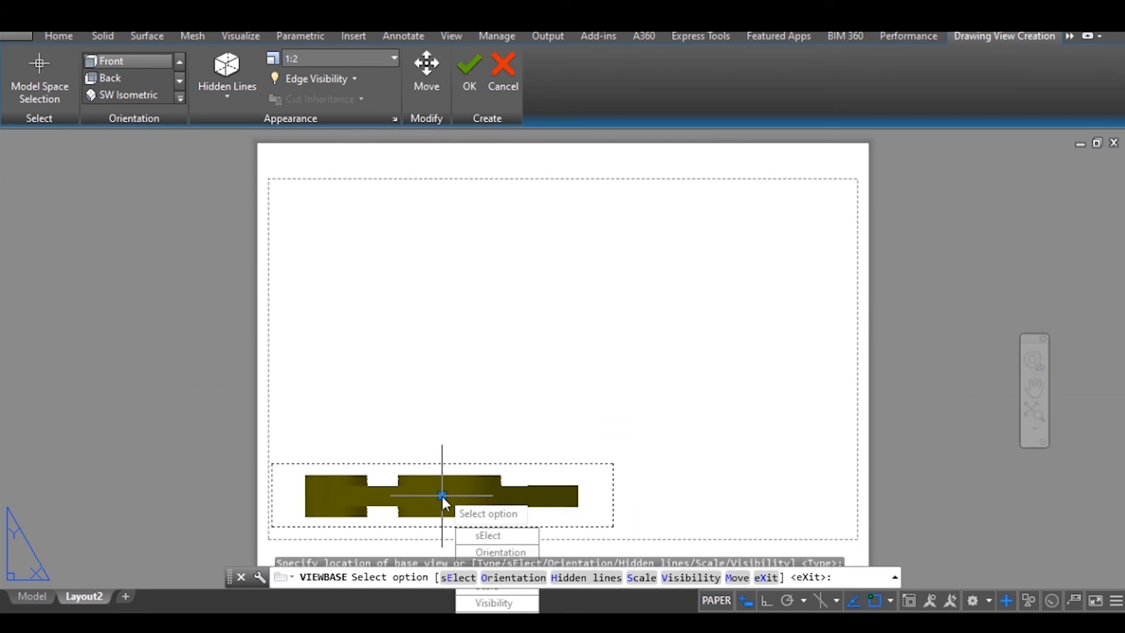
key("Return")
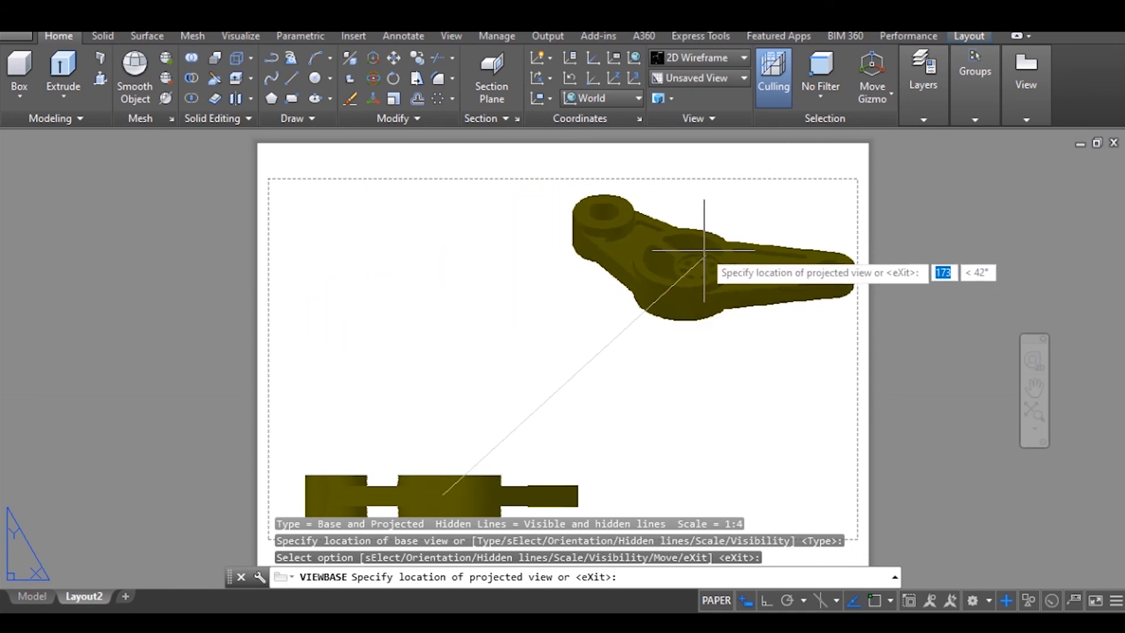
Place projected views from the base view: an isometric at the sheet's upper right, a side view beside it, and a top view above it
left_click(703, 247)
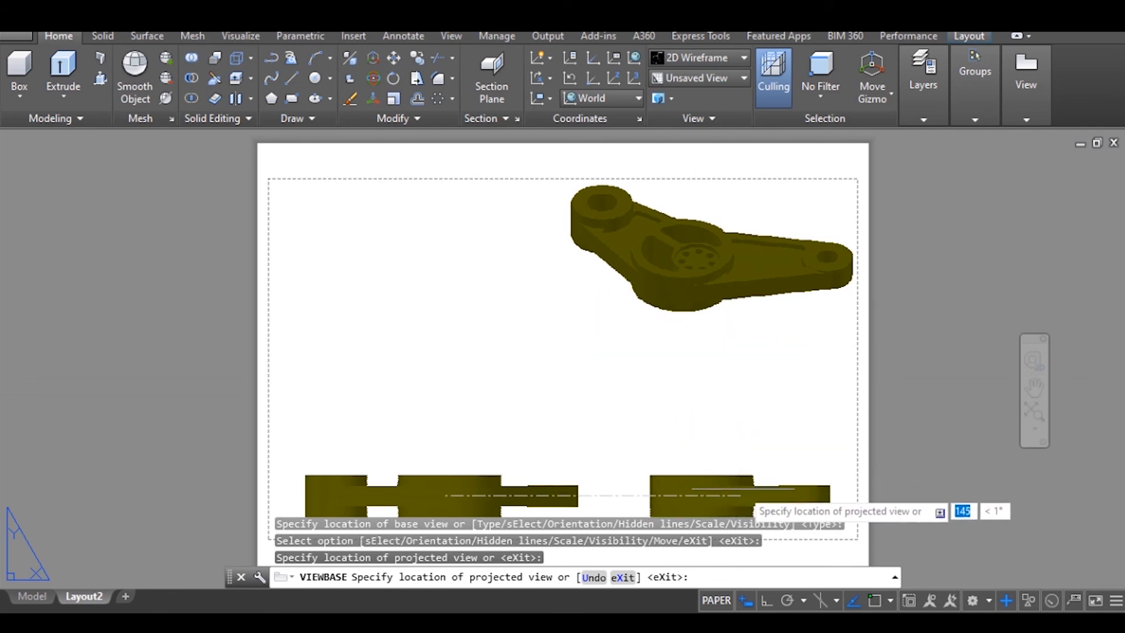
left_click(746, 487)
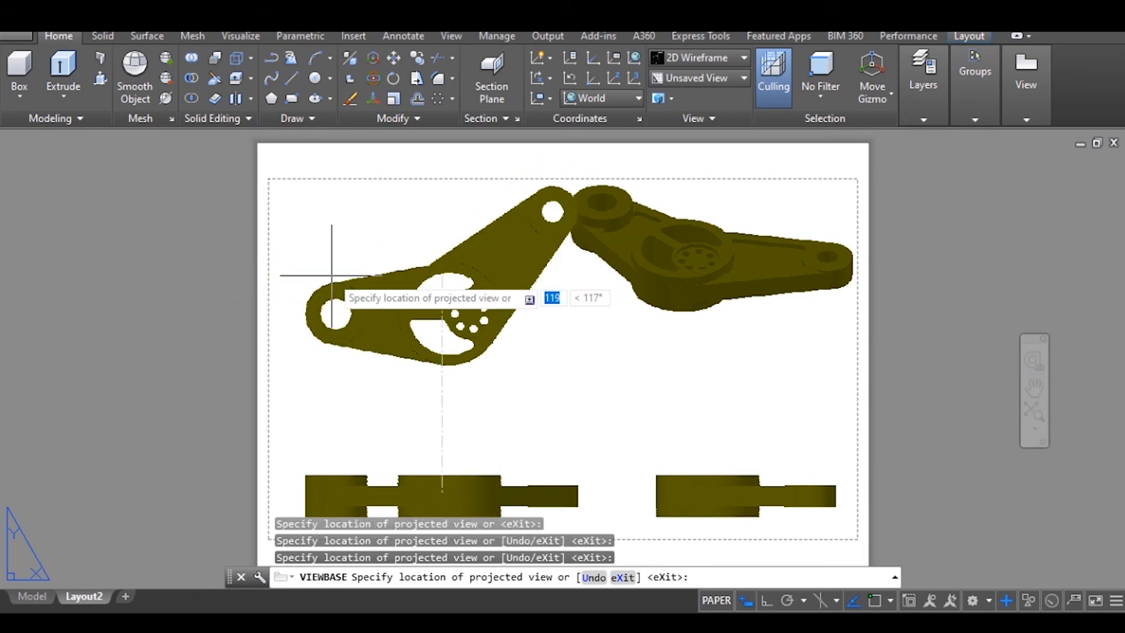
right_click(332, 275)
left_click(350, 285)
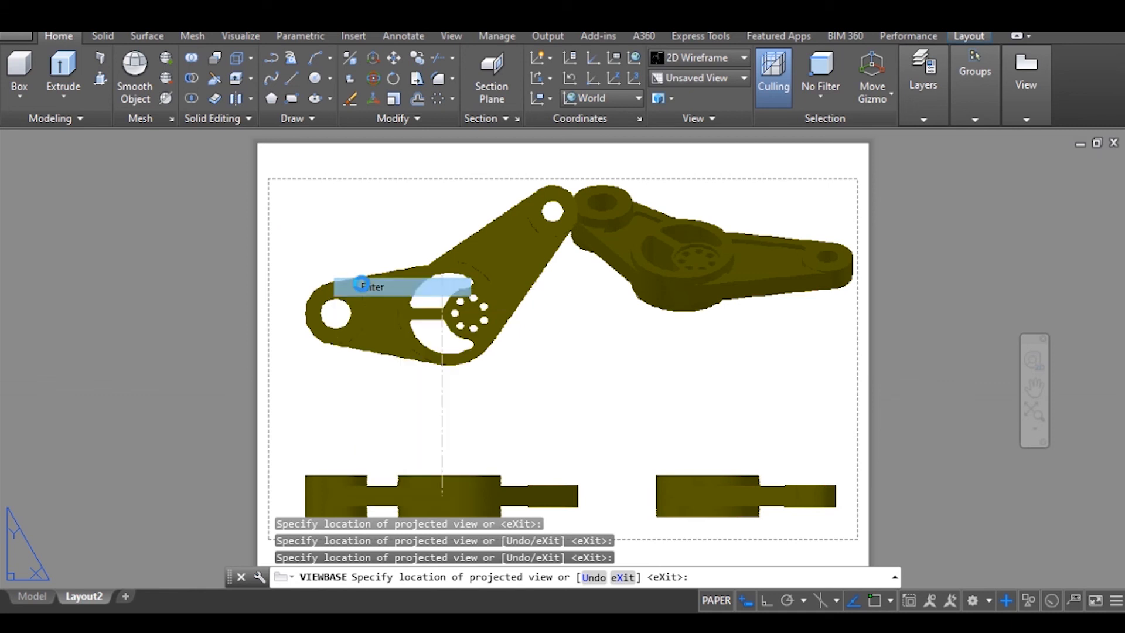
Erase the front base view from the lower left area of the sheet
left_click(466, 485)
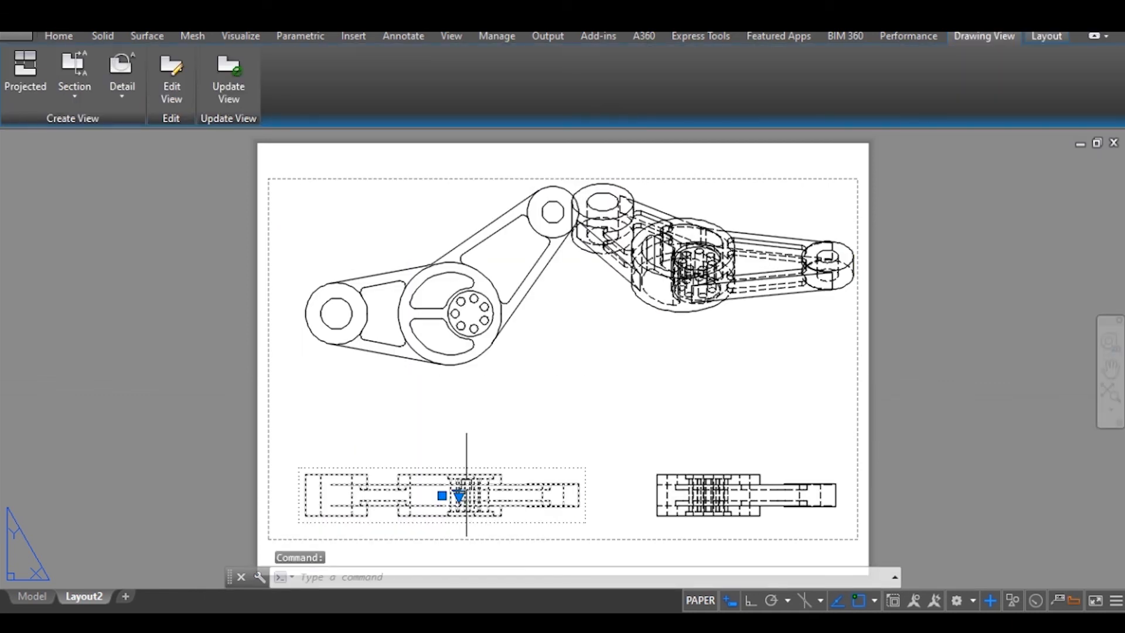
type("E")
key("Return")
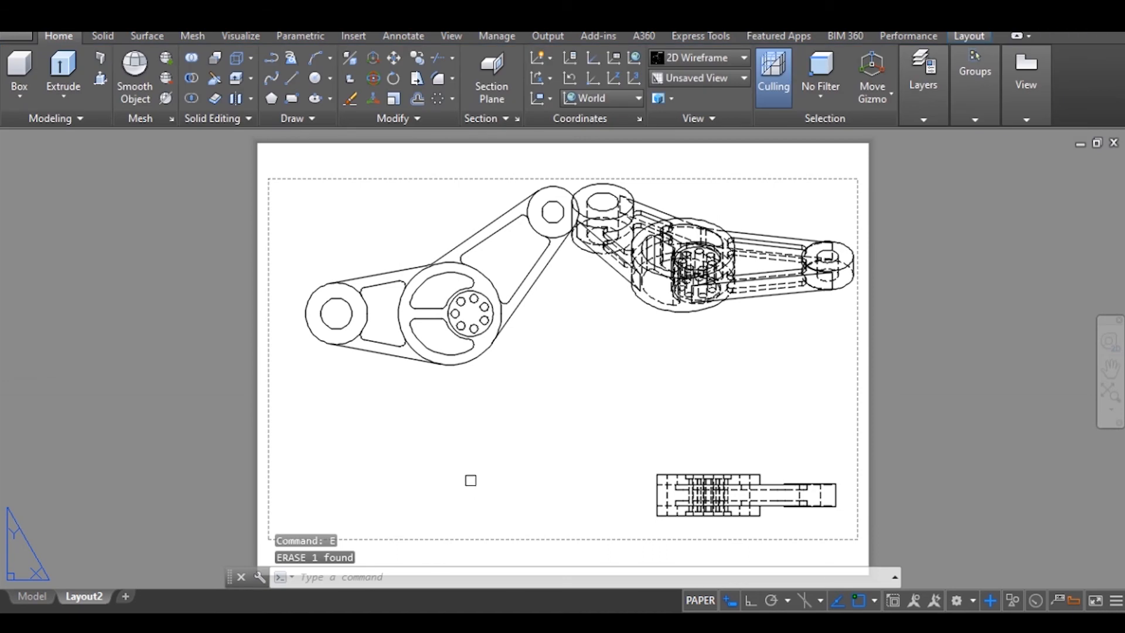
Move the top view about 15 mm to the left, away from the isometric view
left_click(410, 266)
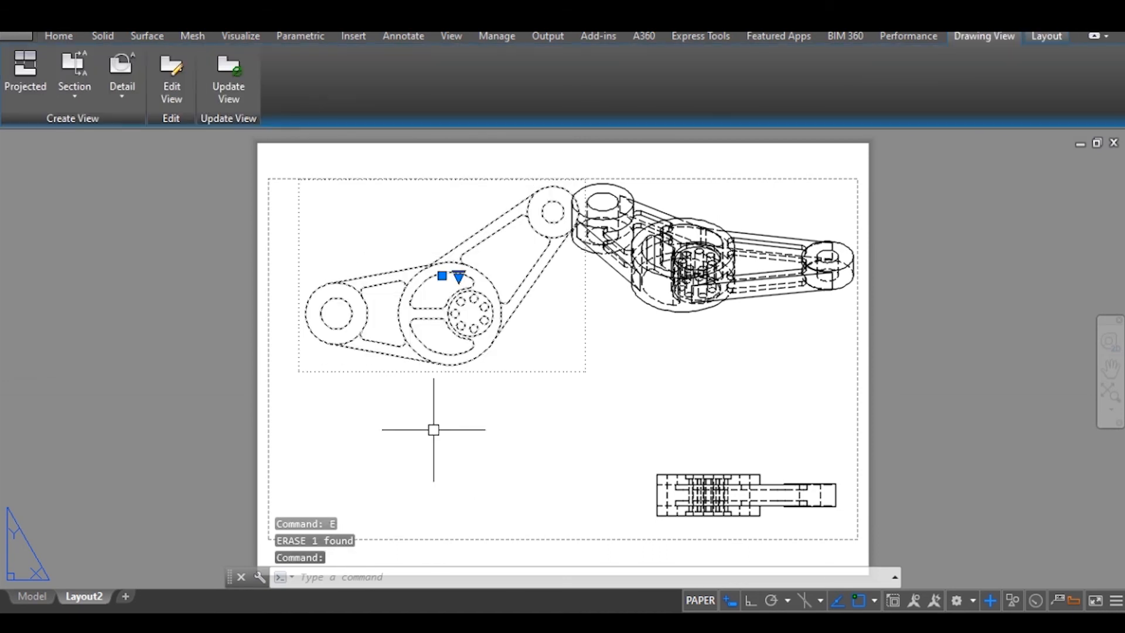
type("M")
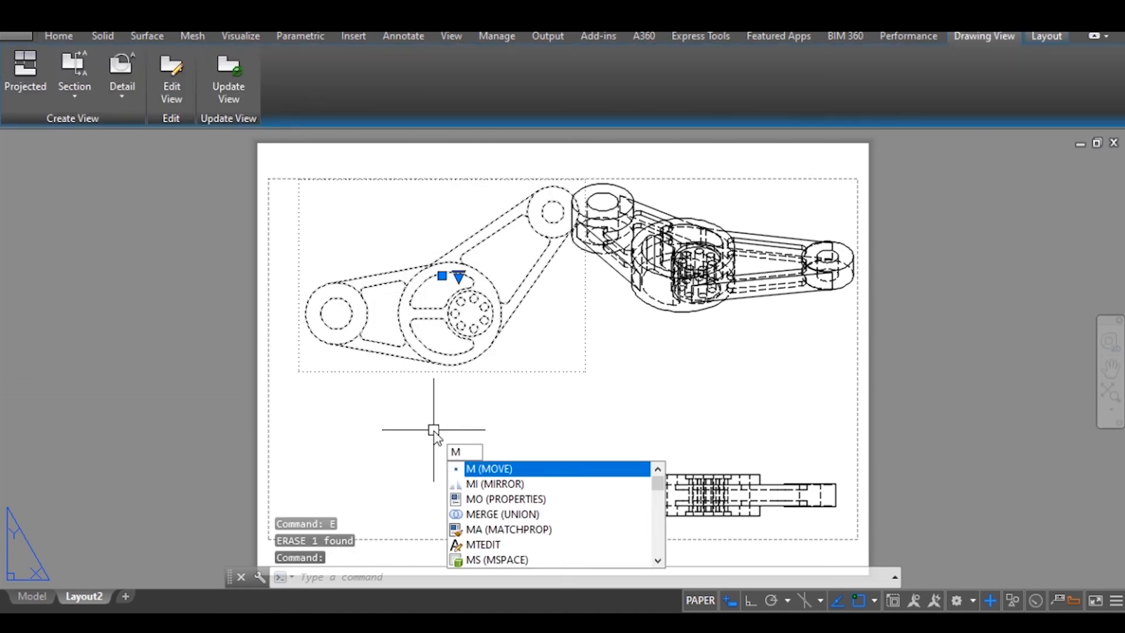
key("Return")
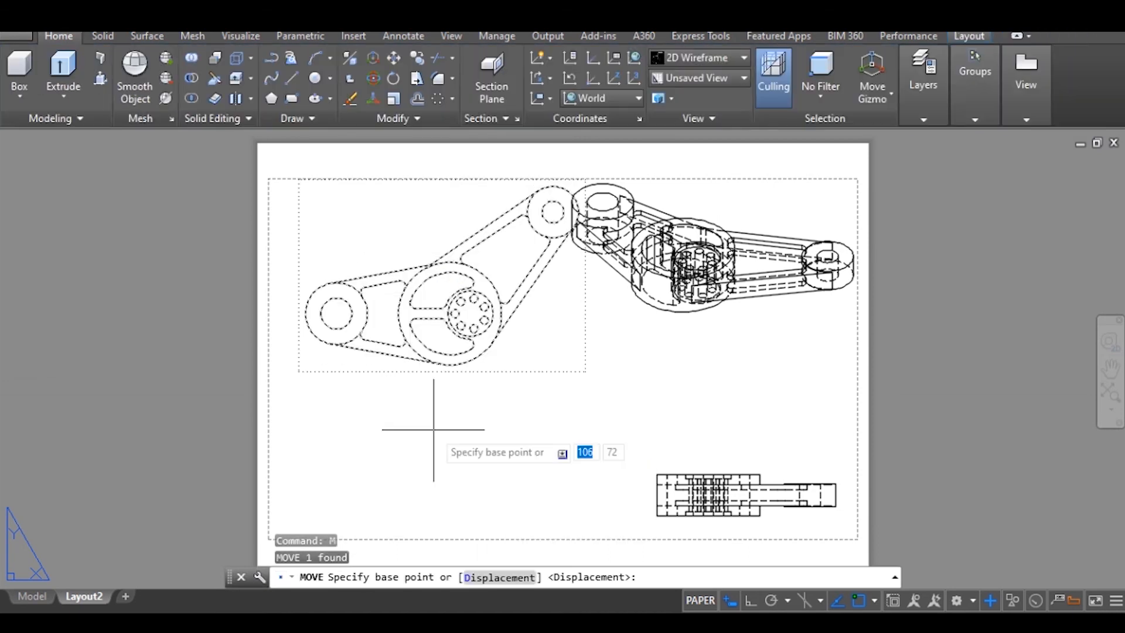
left_click(305, 313)
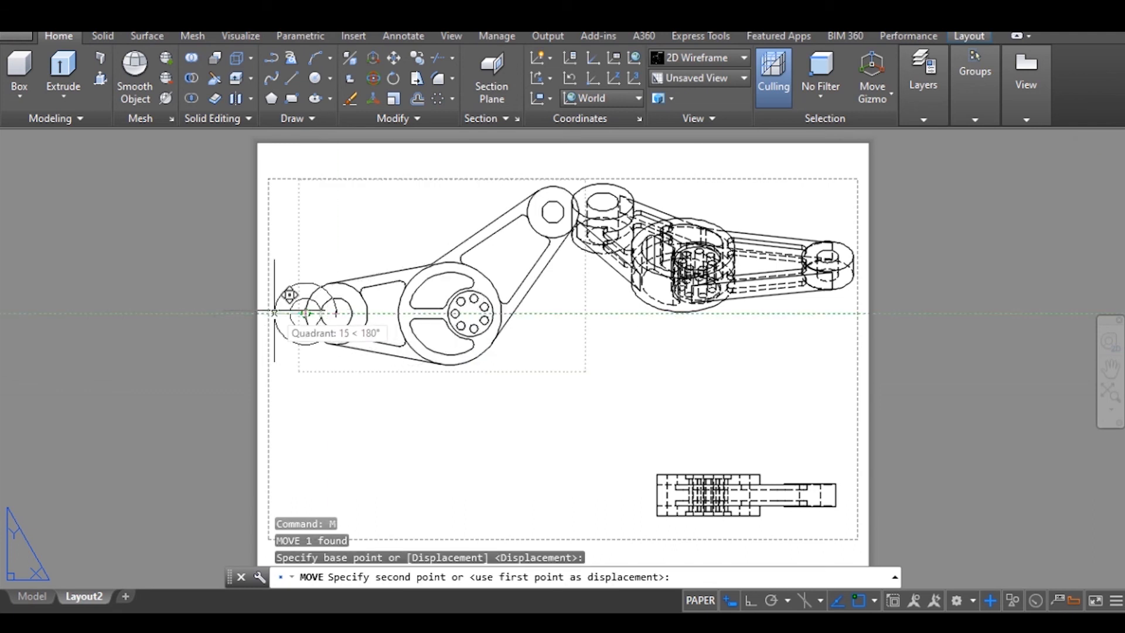
left_click(274, 311)
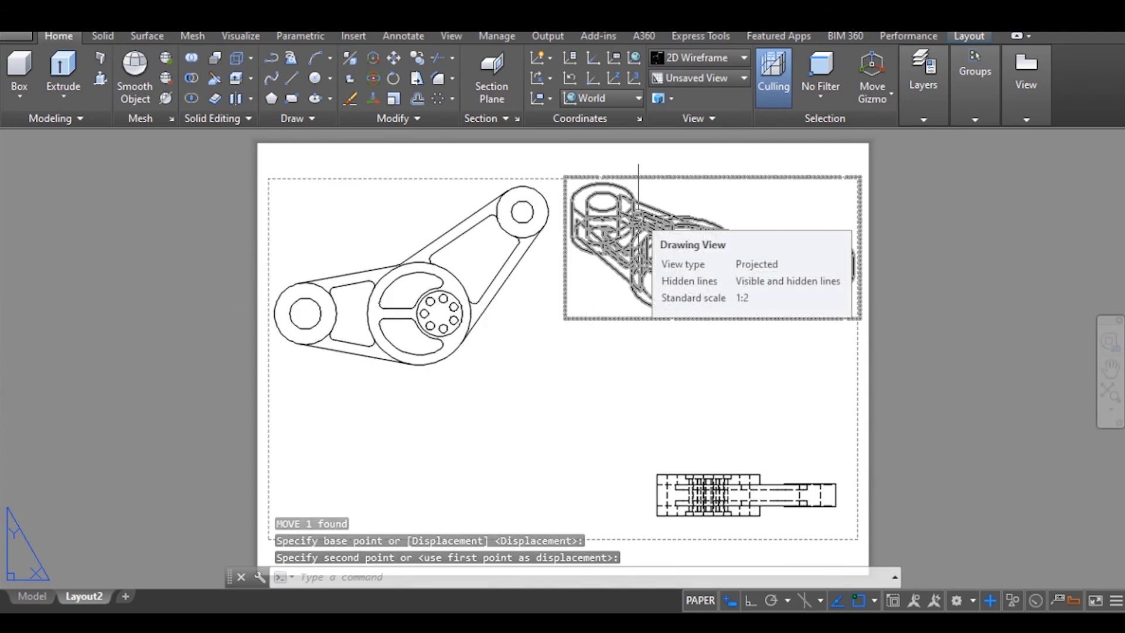
Change the isometric view's display style to Shaded with visible lines
double_click(639, 217)
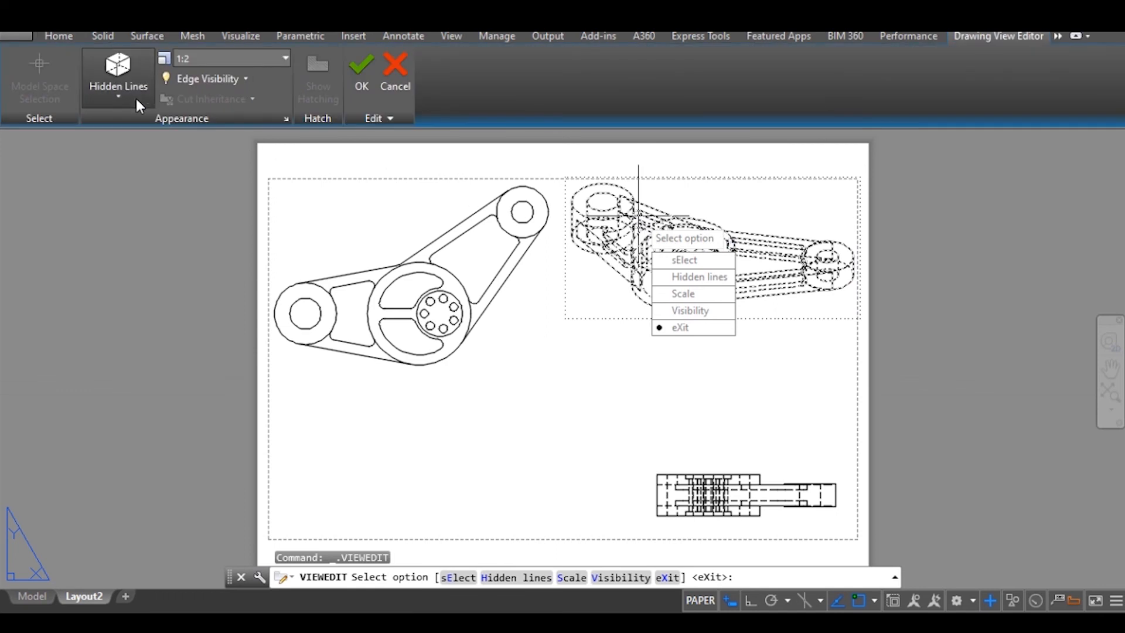
left_click(135, 97)
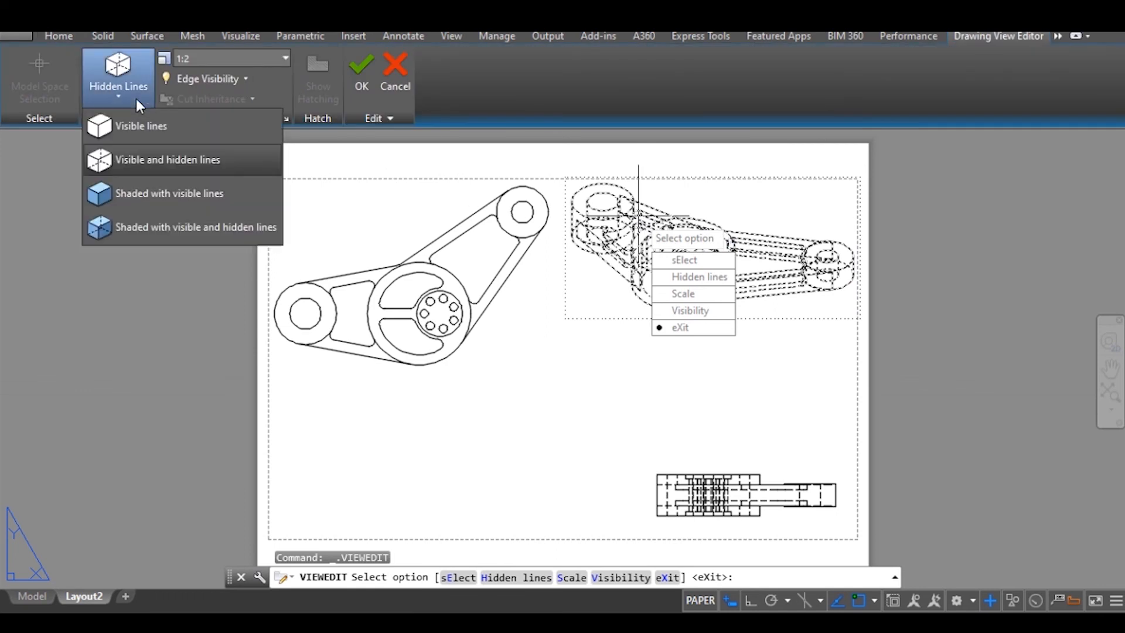
left_click(144, 193)
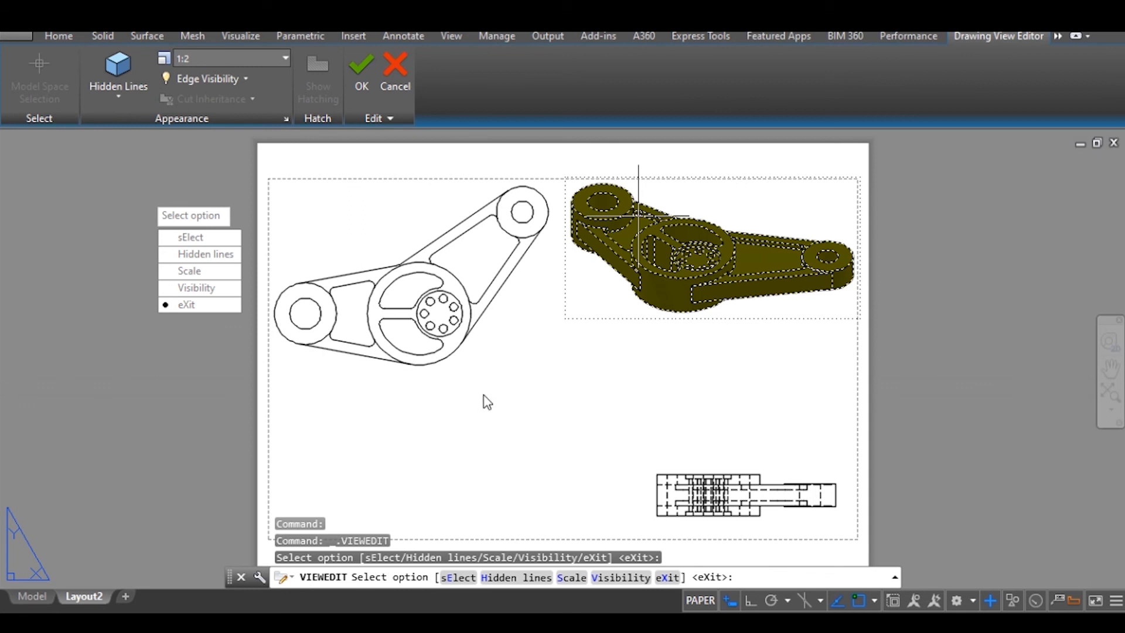
key("Escape")
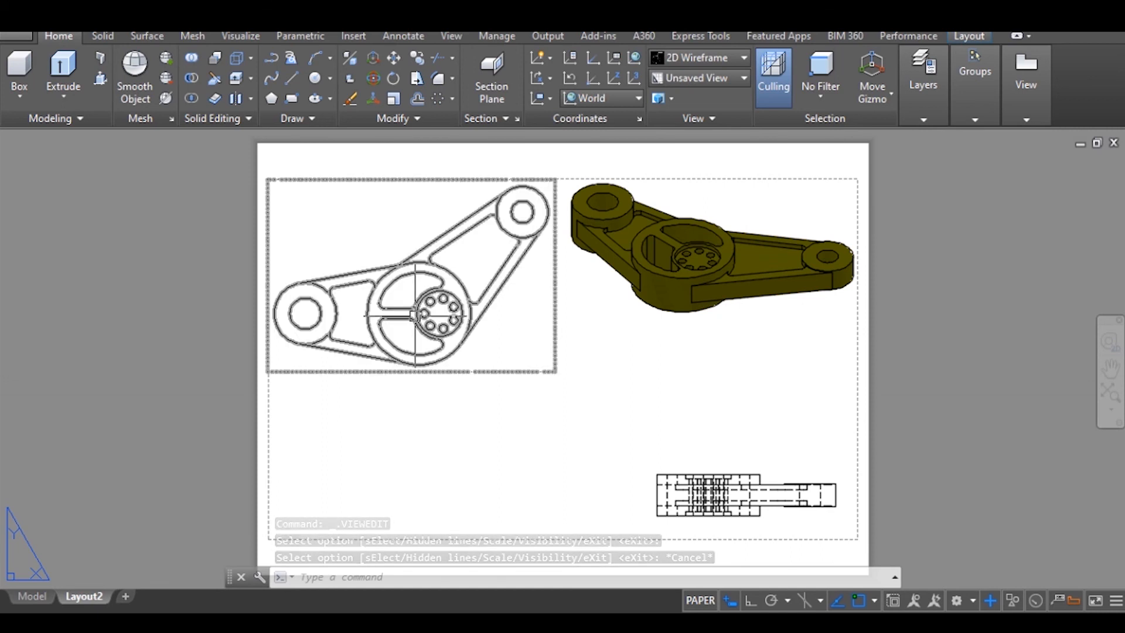
Define aligned section line A on the top view from the left boss's outer edge, bending at the leftmost small hole, to the upper boss's outer edge
left_click(426, 297)
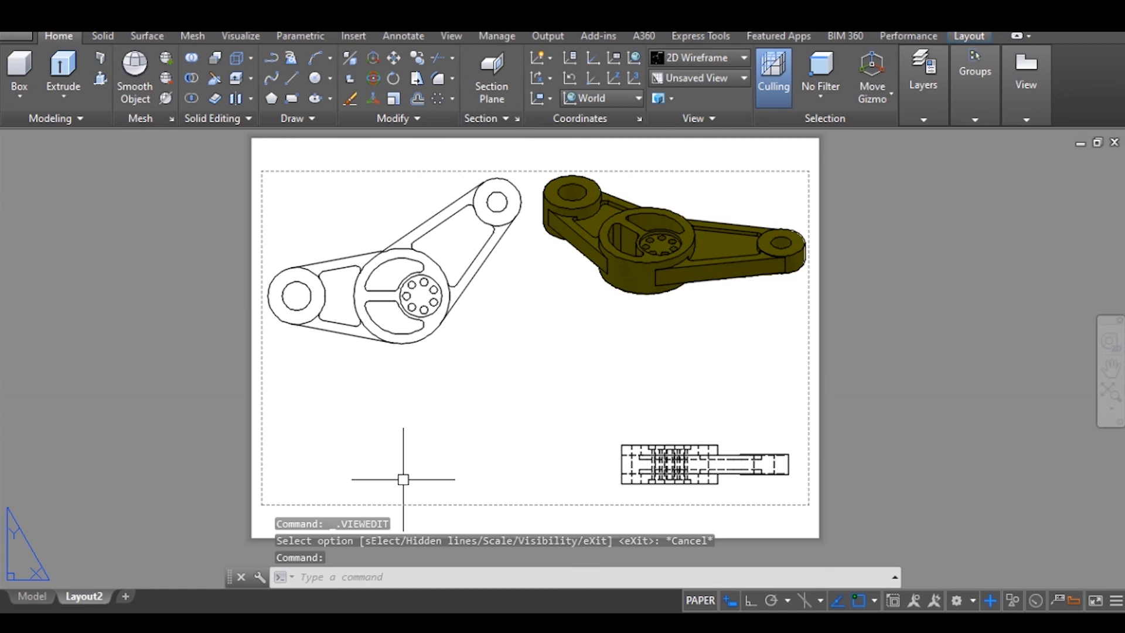
left_click(405, 296)
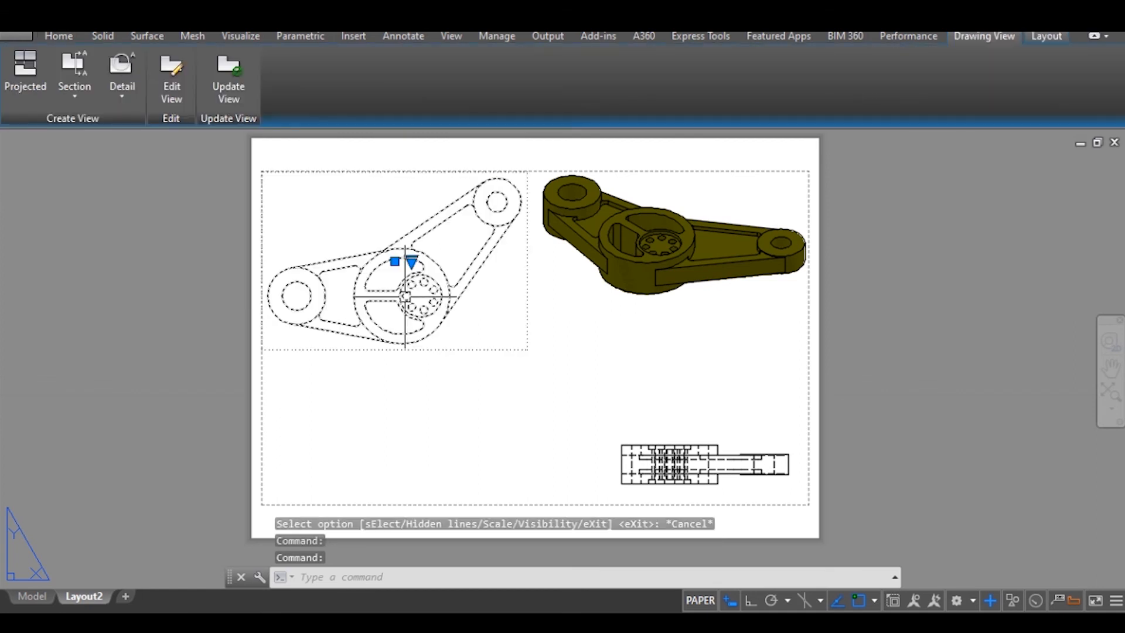
left_click(79, 95)
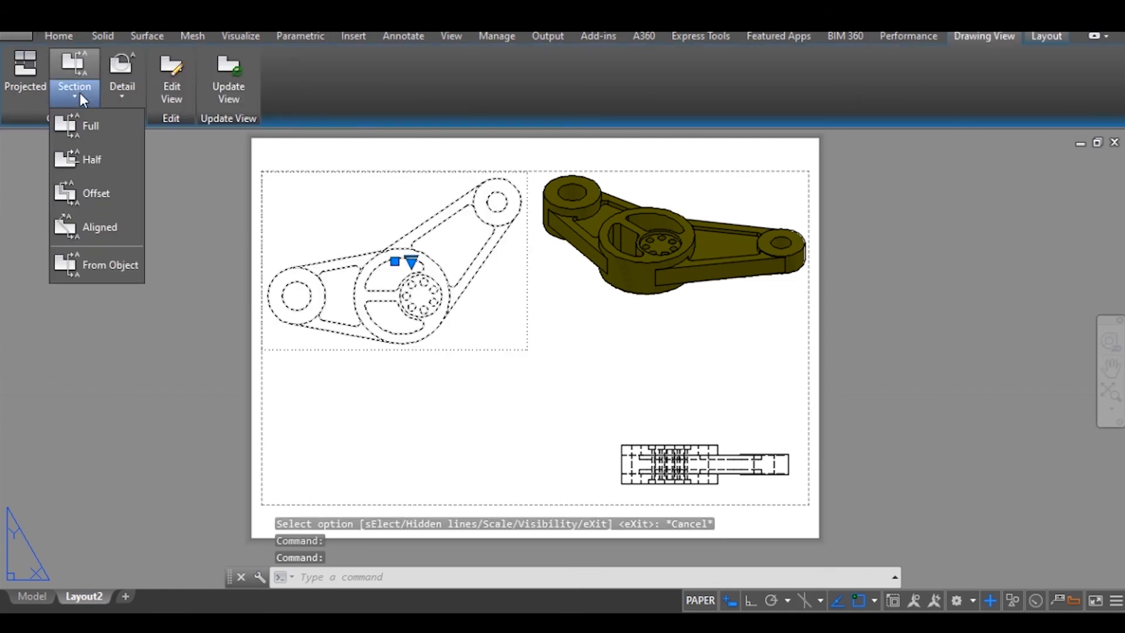
left_click(94, 226)
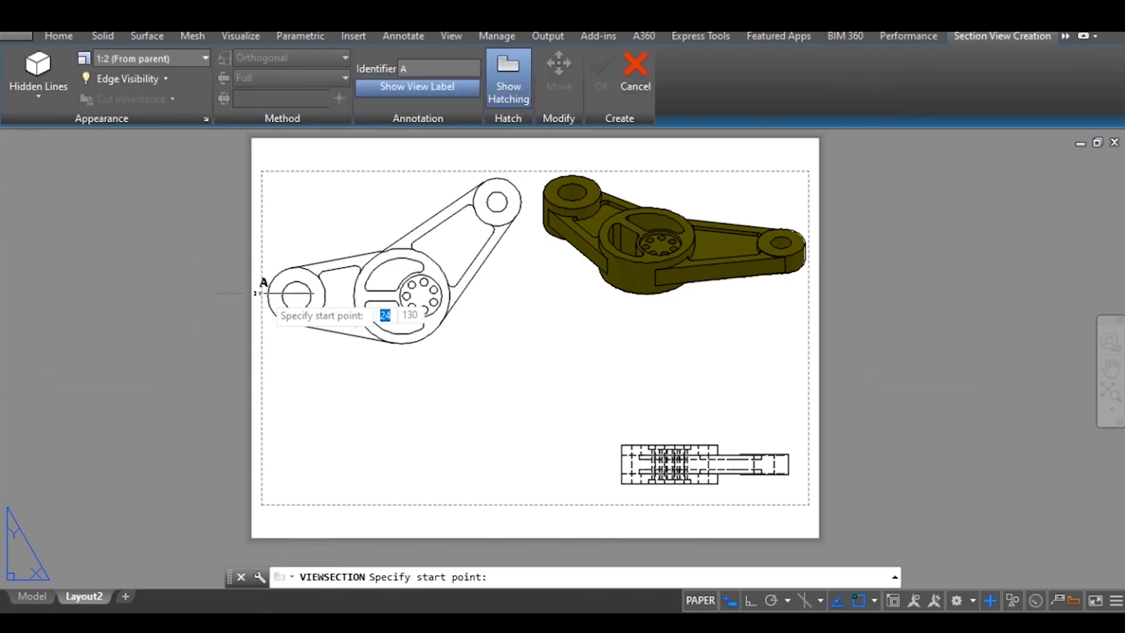
scroll(268, 297, "up", 5)
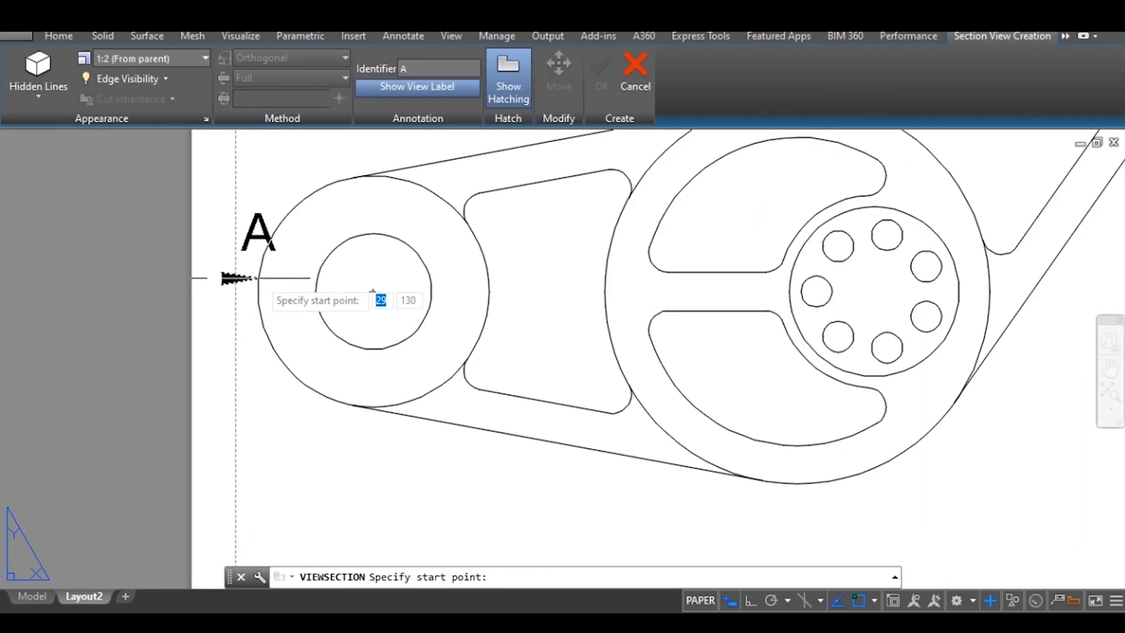
left_click(258, 291)
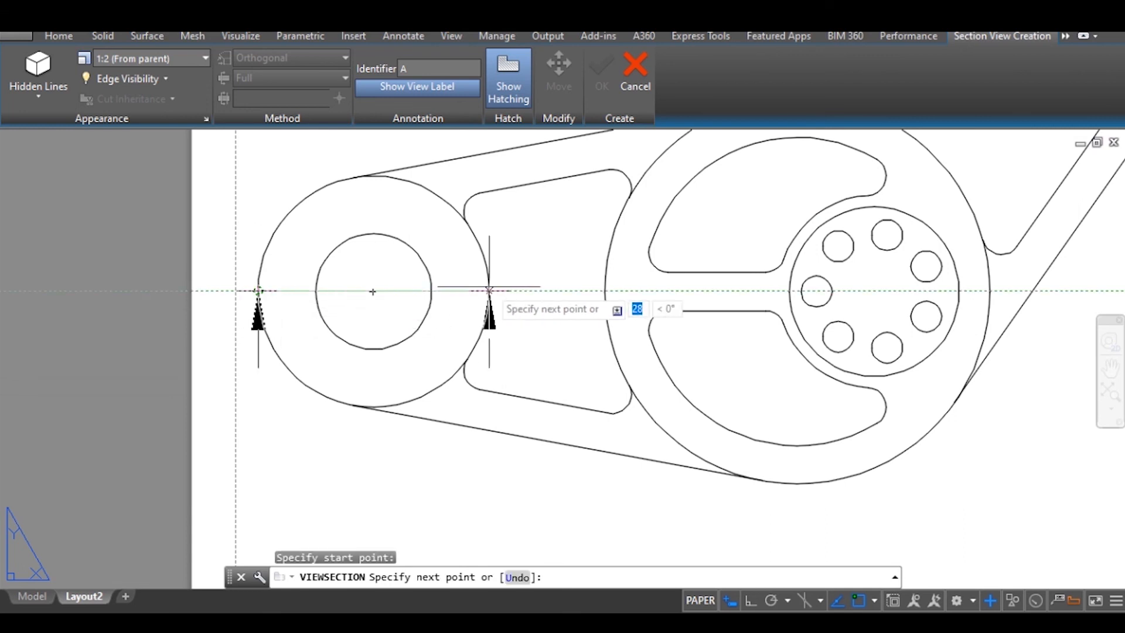
scroll(800, 288, "down", 6)
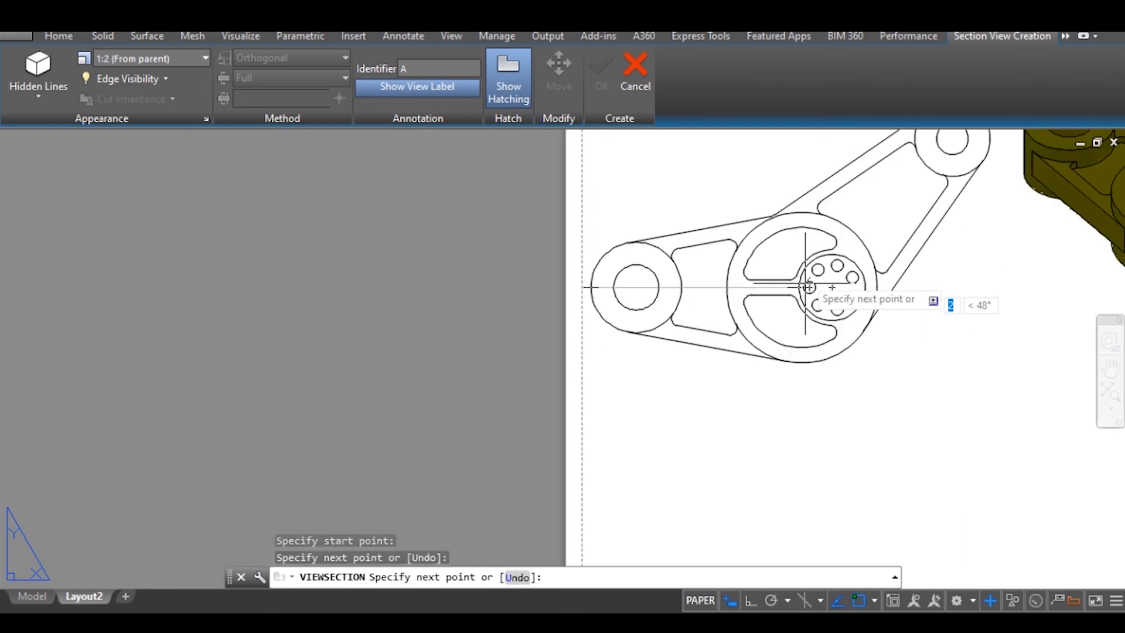
scroll(892, 190, "up", 6)
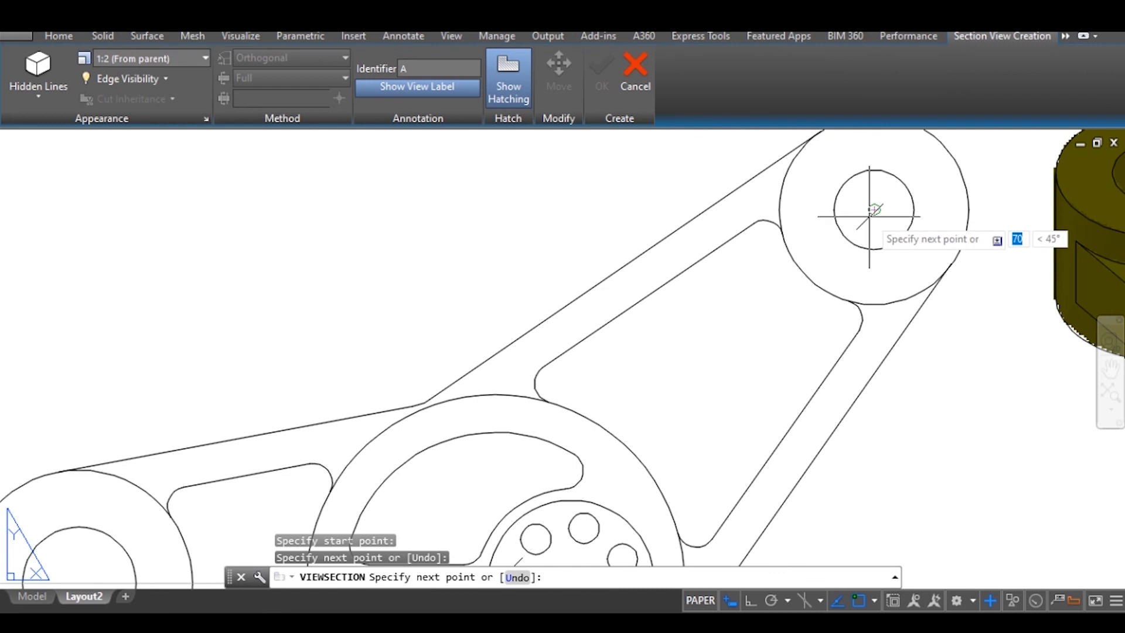
left_click(941, 142)
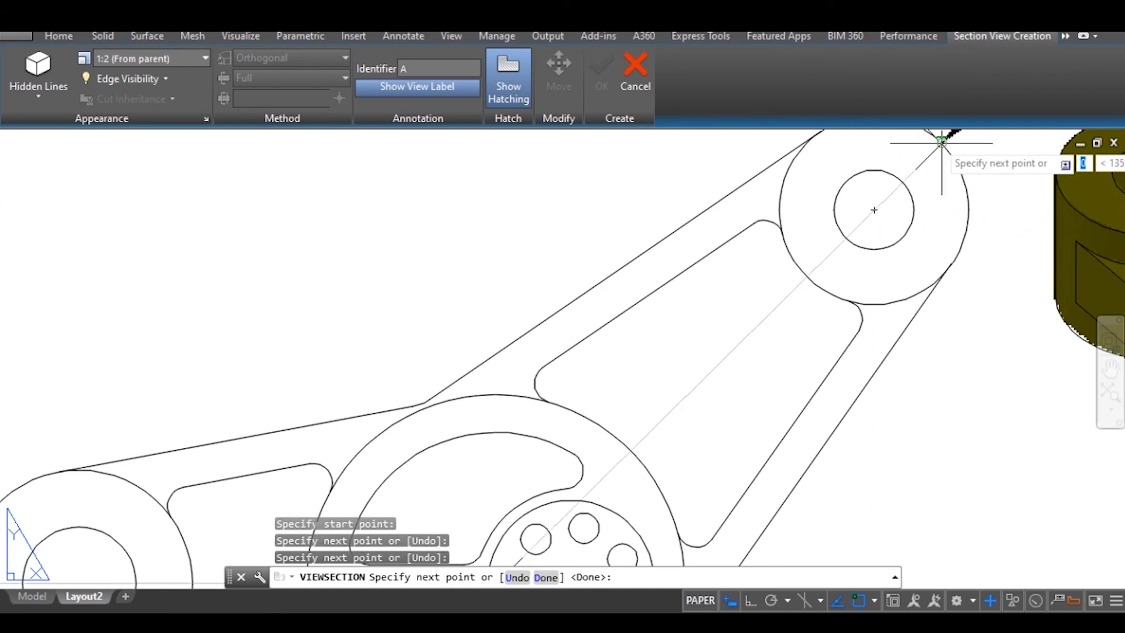
scroll(941, 142, "down", 4)
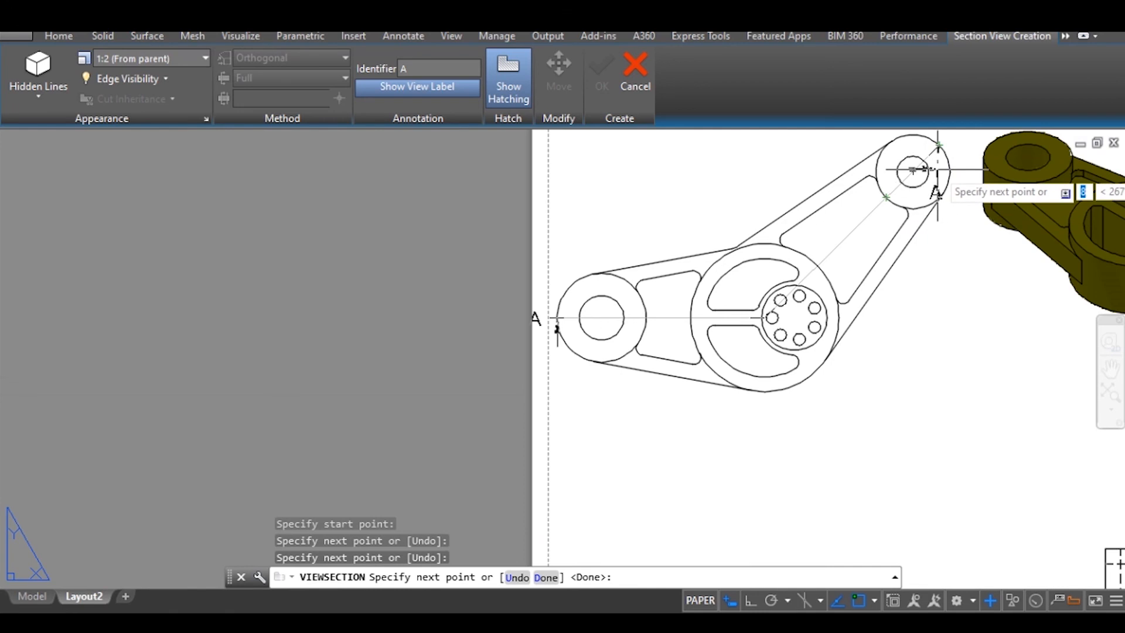
key("Return")
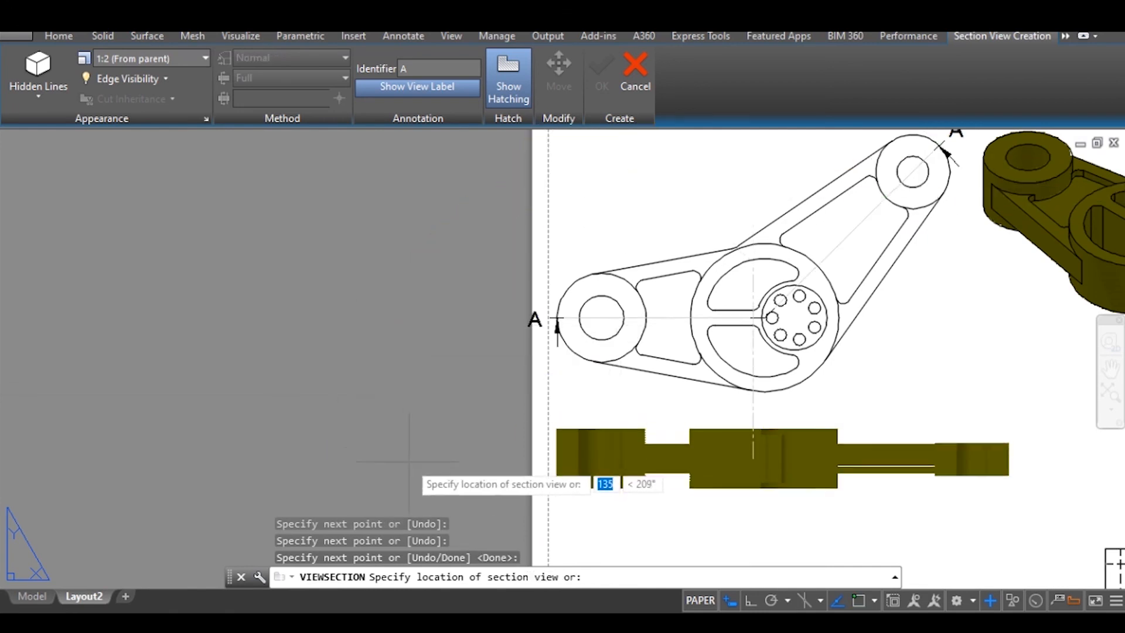
Place the hatched aligned section view A-A below the top view and finish creating it
mouse_move(410, 462)
middle_mouse_down()
mouse_move(297, 431)
mouse_move(201, 445)
mouse_move(201, 381)
middle_mouse_up()
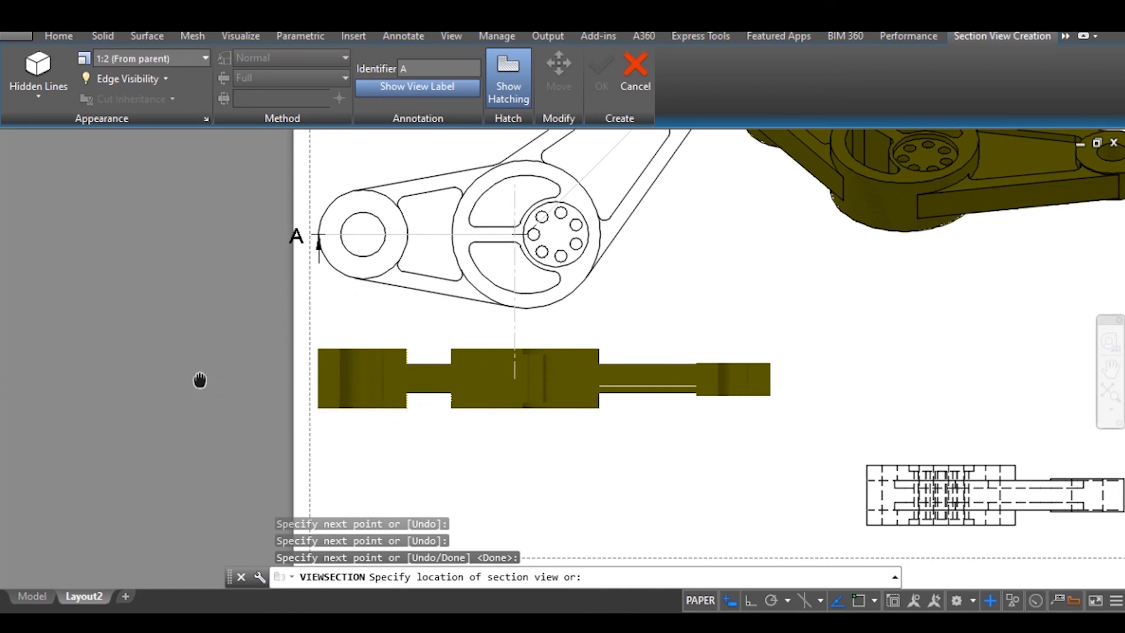
left_click(342, 477)
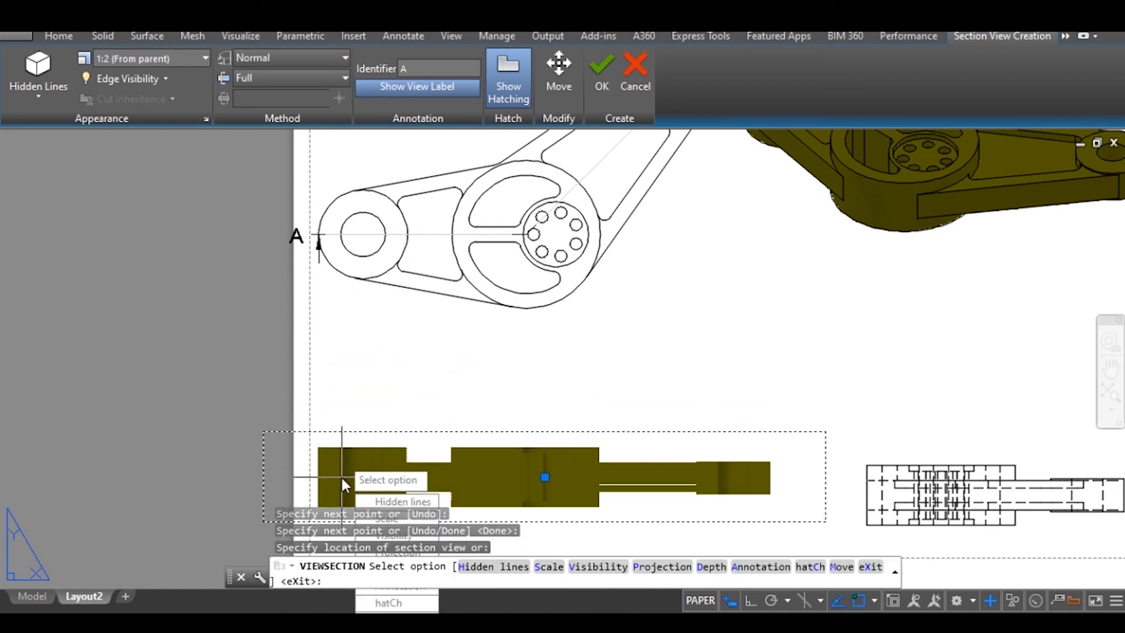
left_click(610, 71)
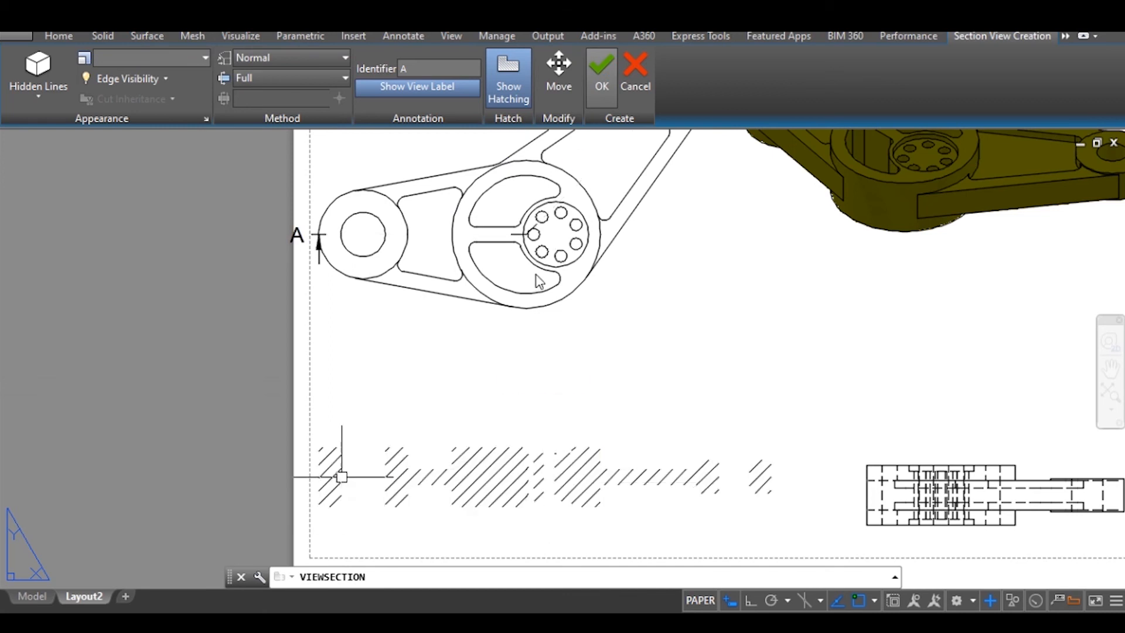
Change the side view at the sheet's lower right to a shaded display with visible lines
middle_click_drag(447, 474, 469, 404)
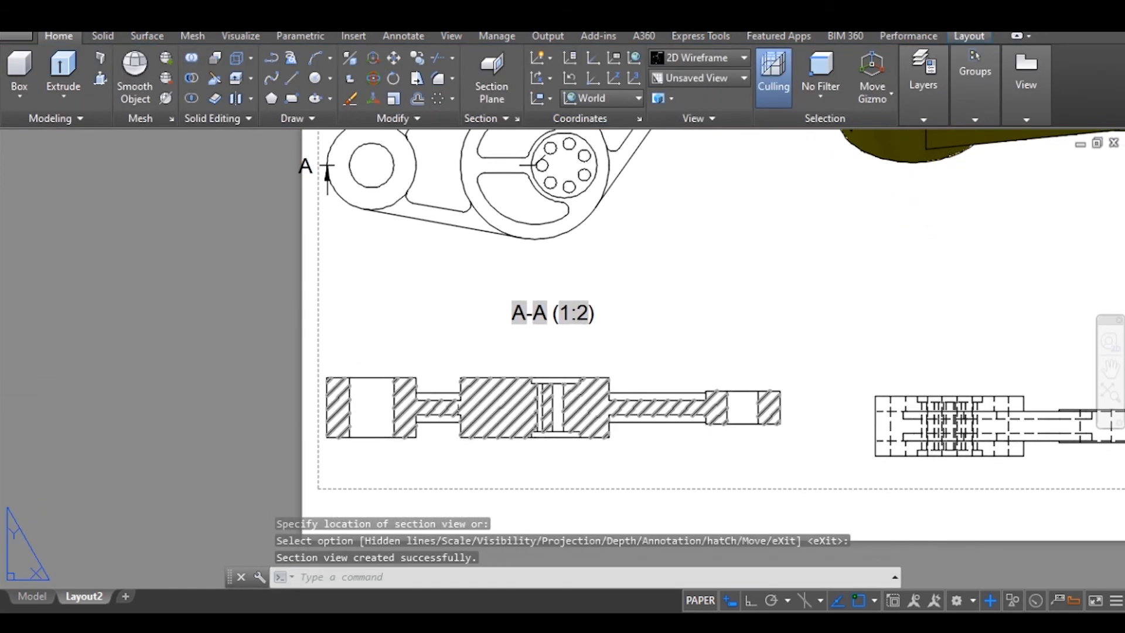
scroll(468, 411, "up", 3)
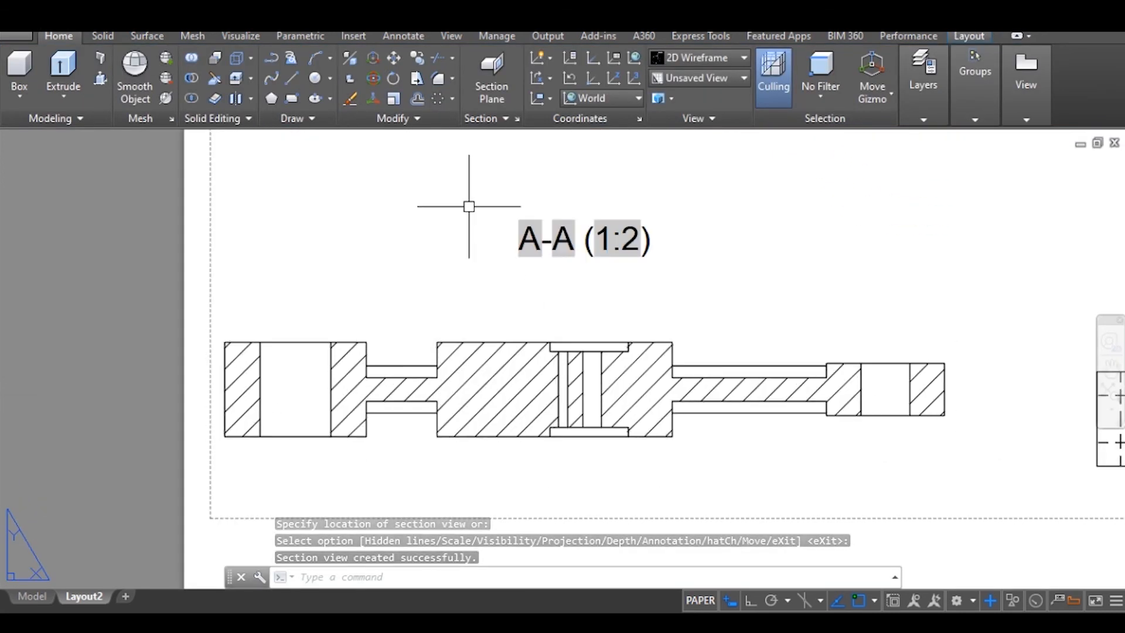
scroll(615, 257, "down", 6)
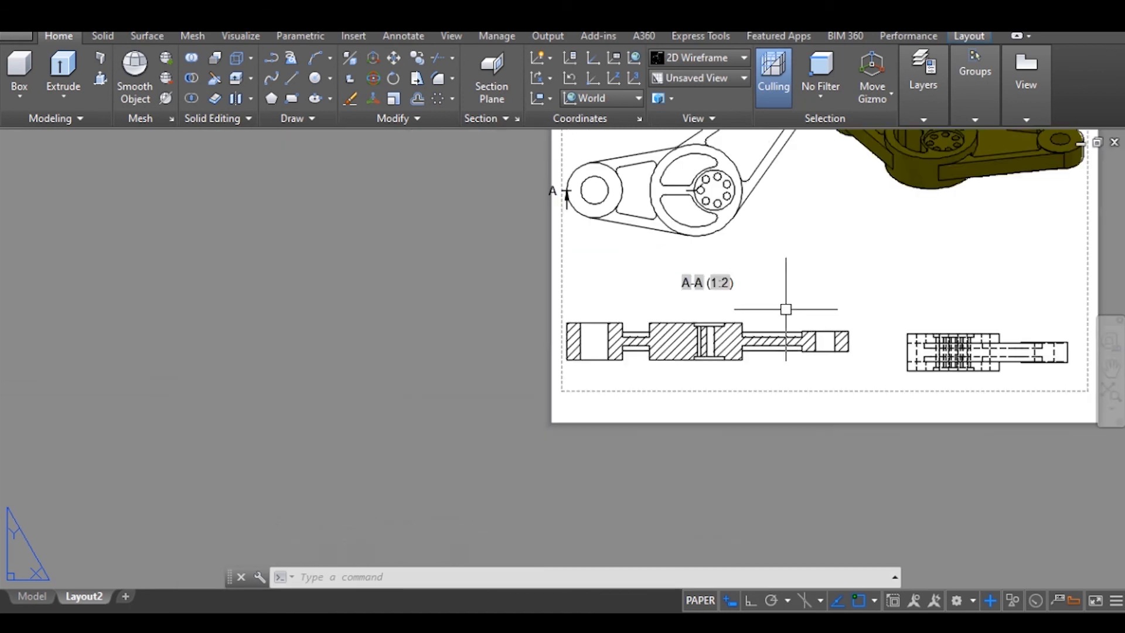
middle_click_drag(630, 426, 499, 448)
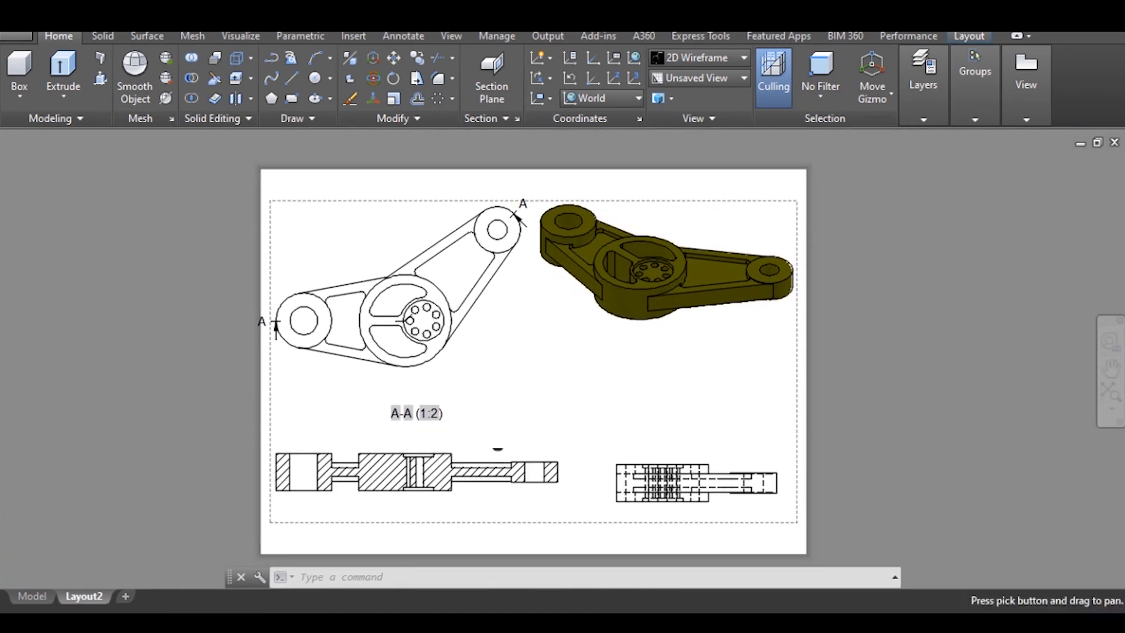
double_click(681, 461)
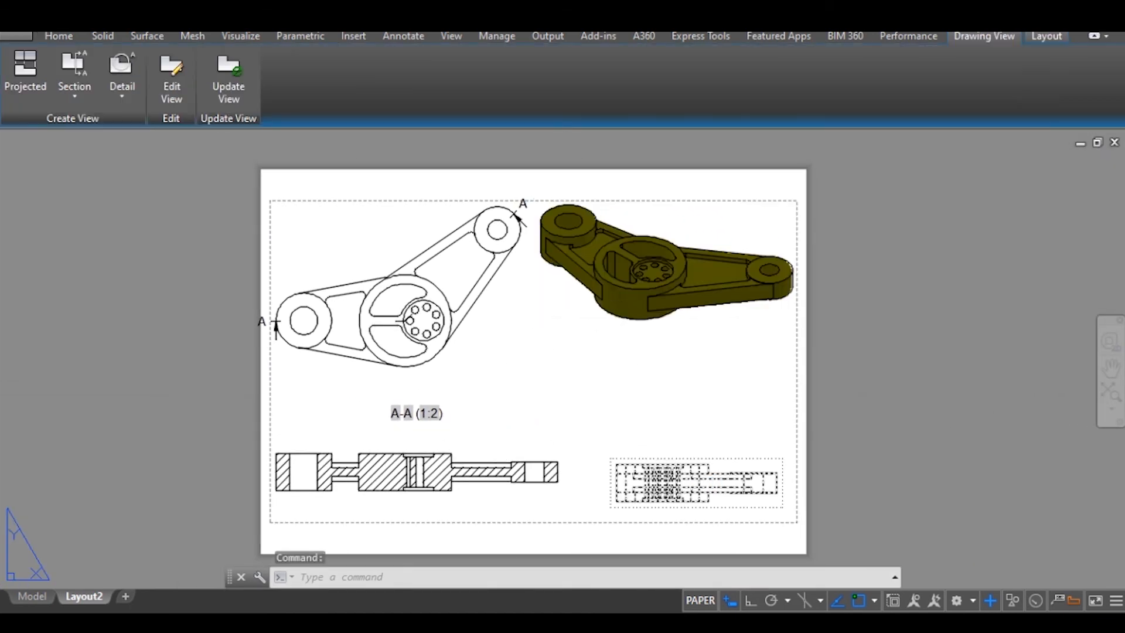
key("Return")
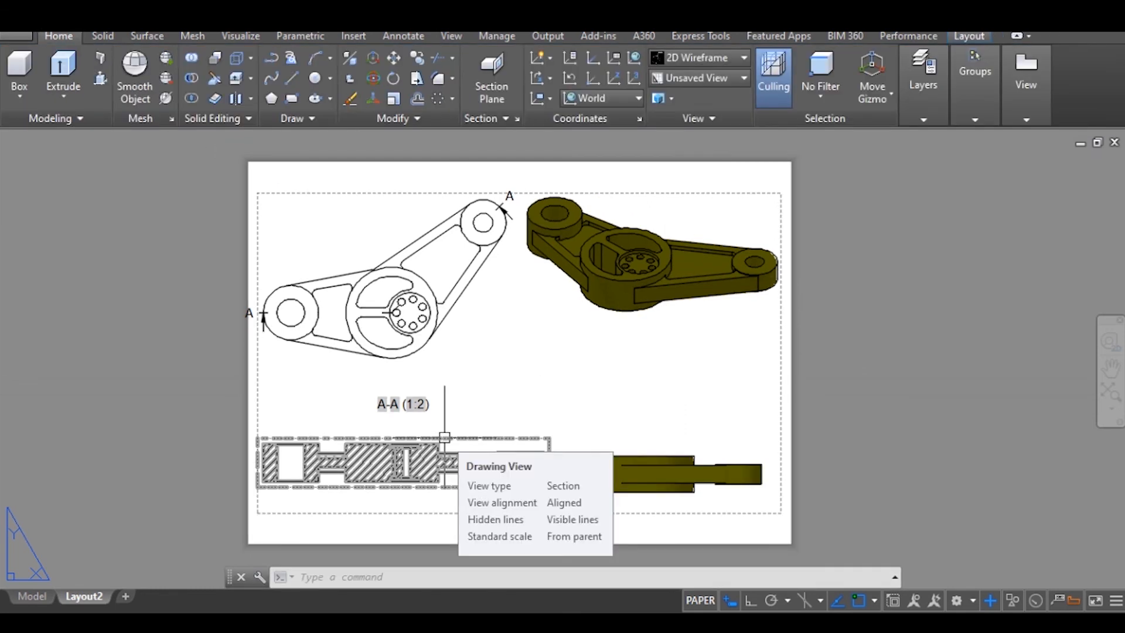